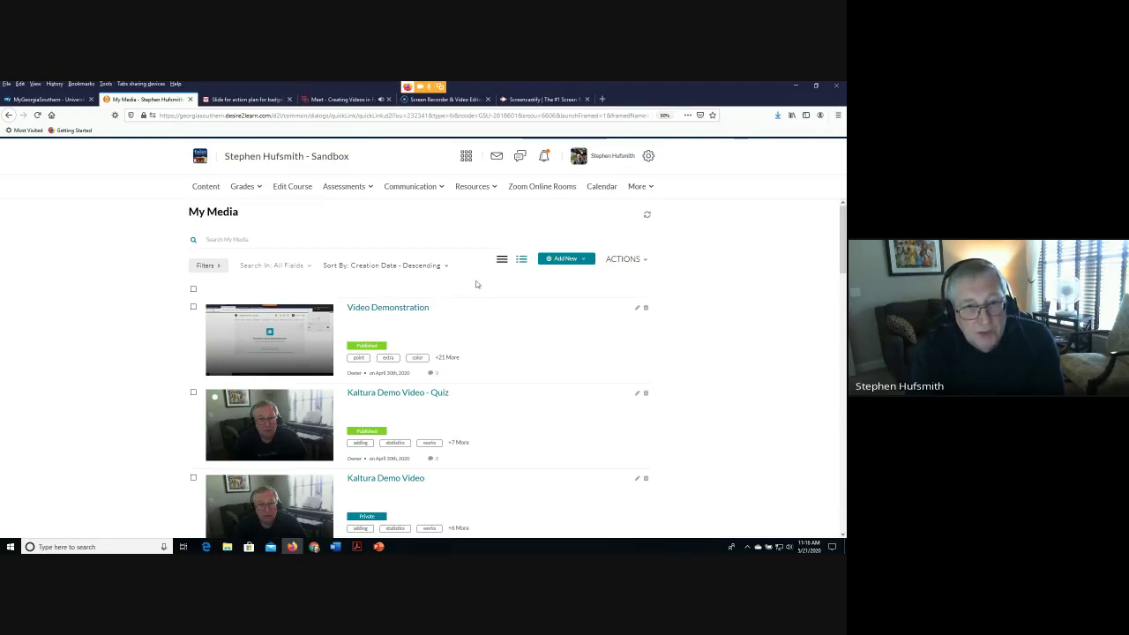
Add a new Kaltura Personal Capture from My Media and move the recorder clear of the page's download links
{"action": "left_click", "coordinate": [584, 262]}
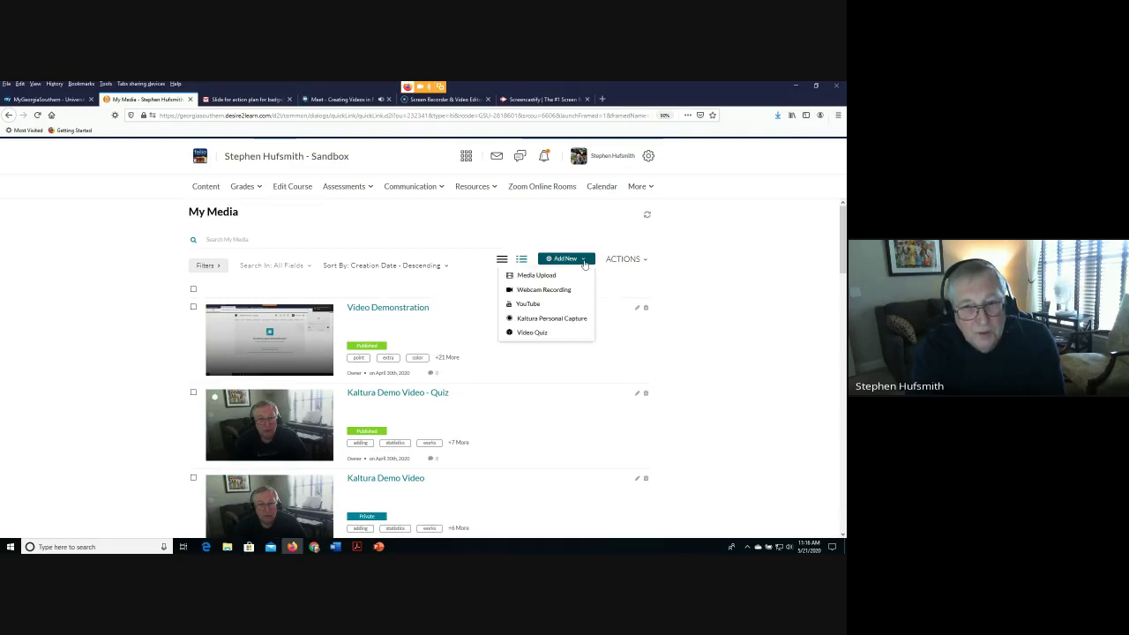
{"action": "left_click", "coordinate": [542, 320]}
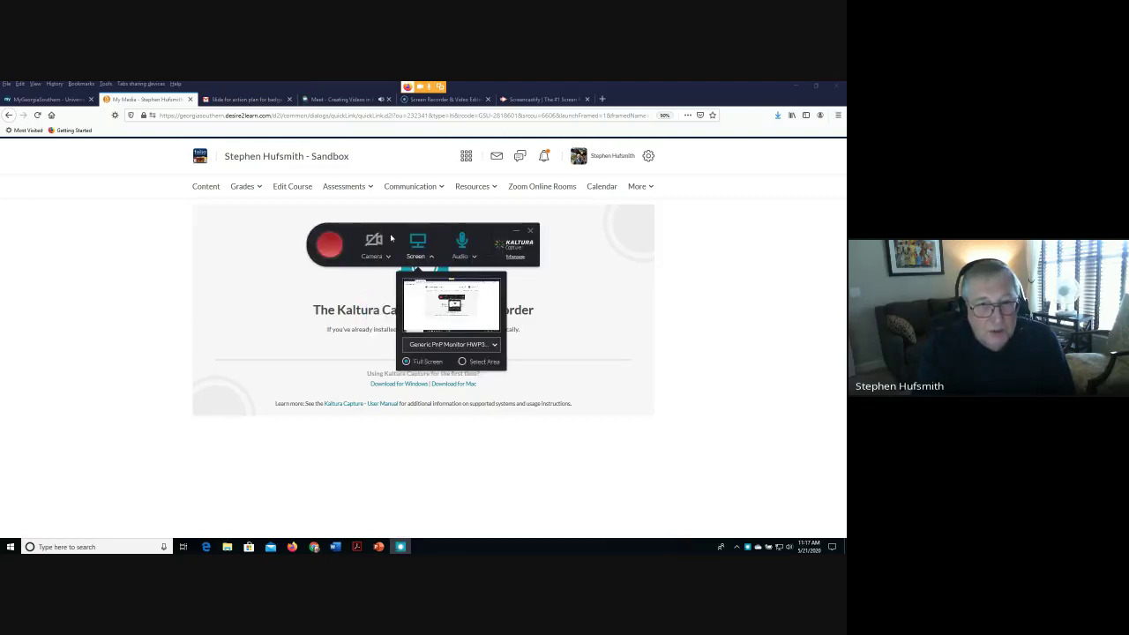
{"action": "left_click_drag", "start_coordinate": [391, 238], "coordinate": [678, 277]}
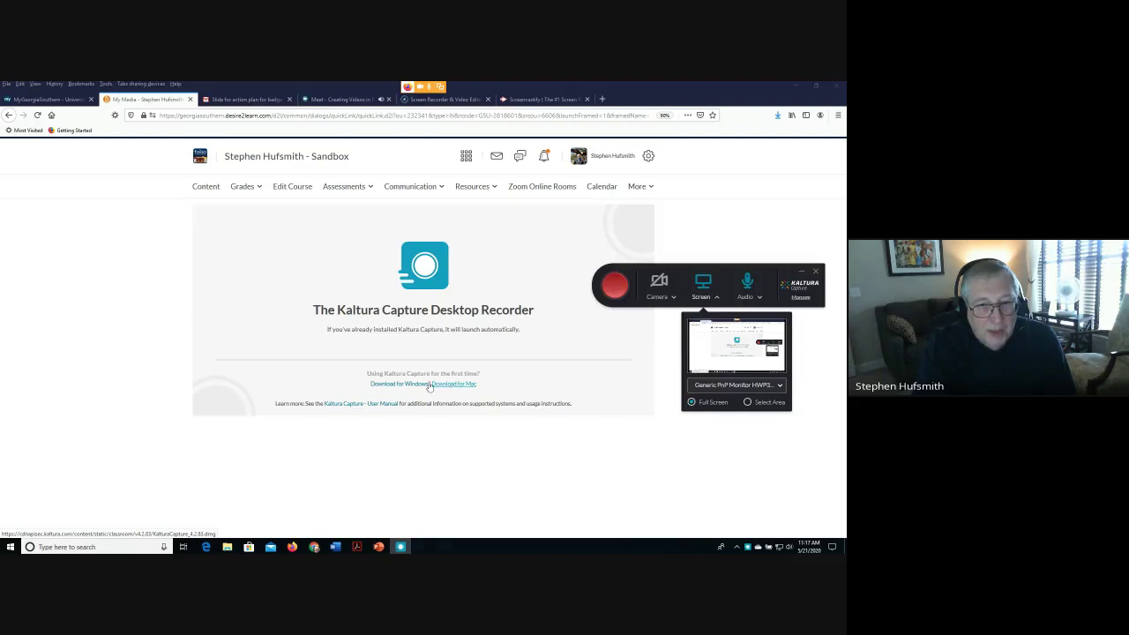
{"action": "left_click", "coordinate": [399, 385]}
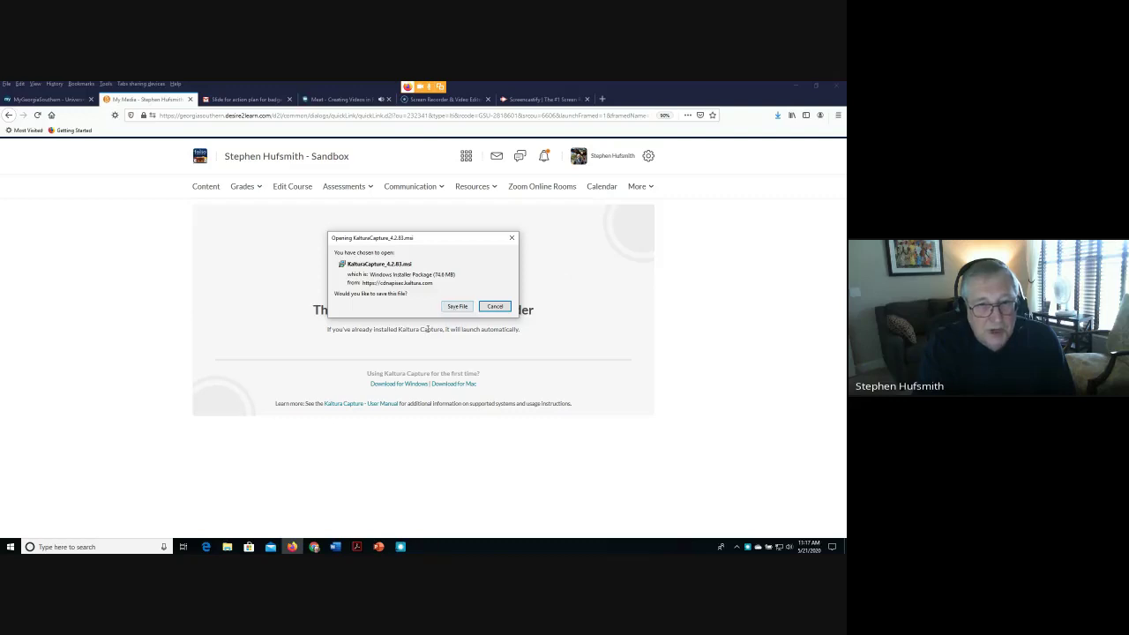
{"action": "left_click", "coordinate": [320, 396]}
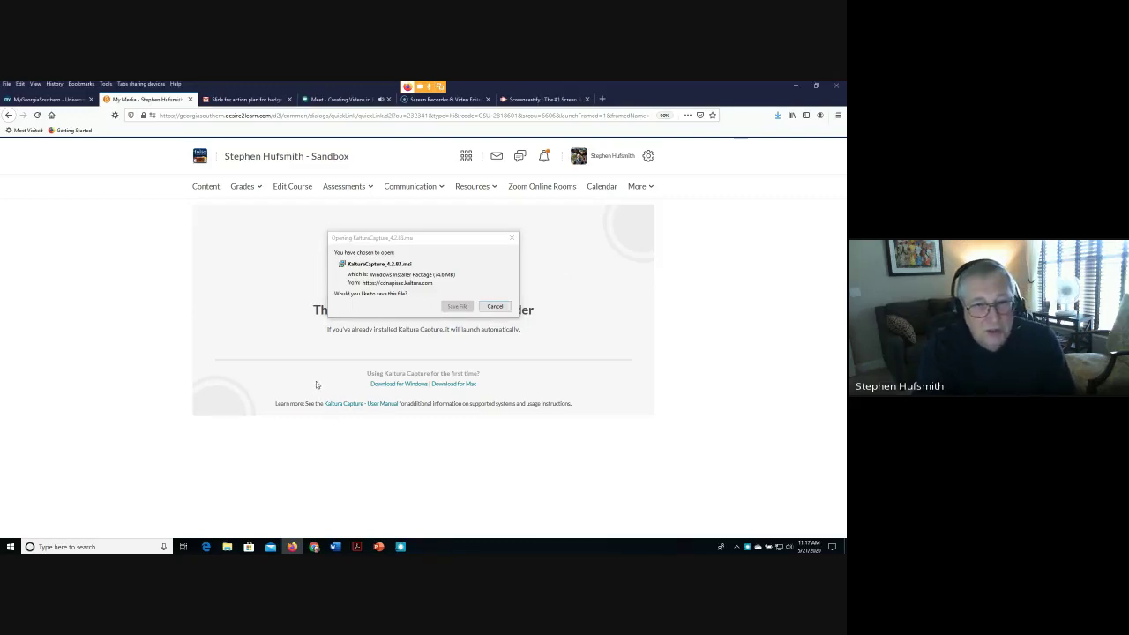
{"action": "left_click", "coordinate": [495, 307]}
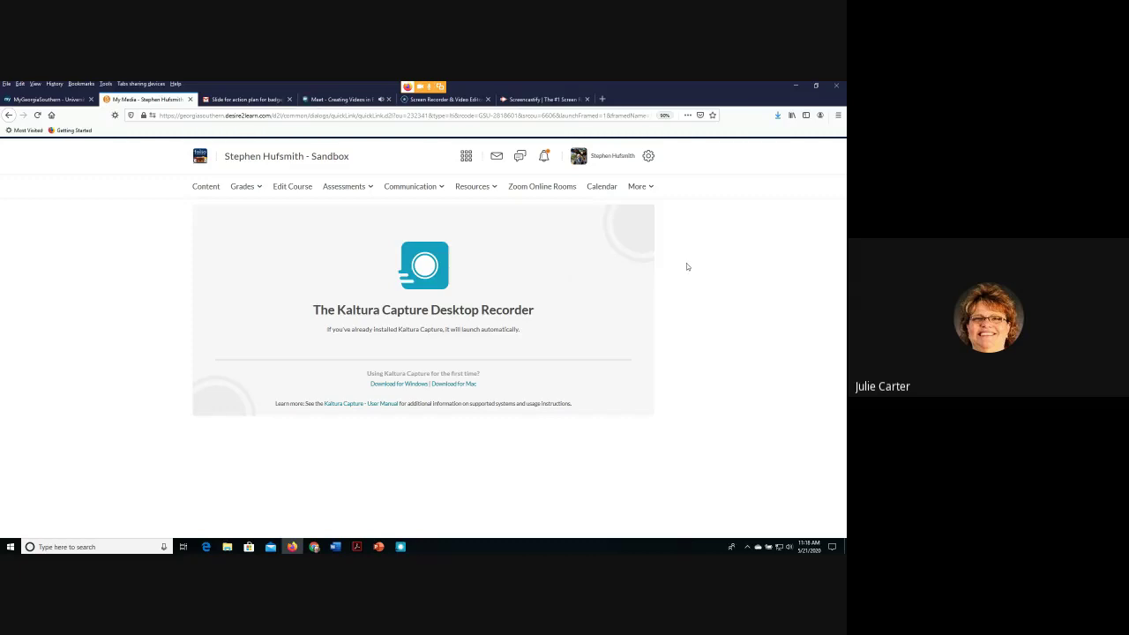
Open My Media through the Teaching Online Courses Workshop - SP20A II course and look through its list of videos
{"action": "left_click", "coordinate": [600, 188]}
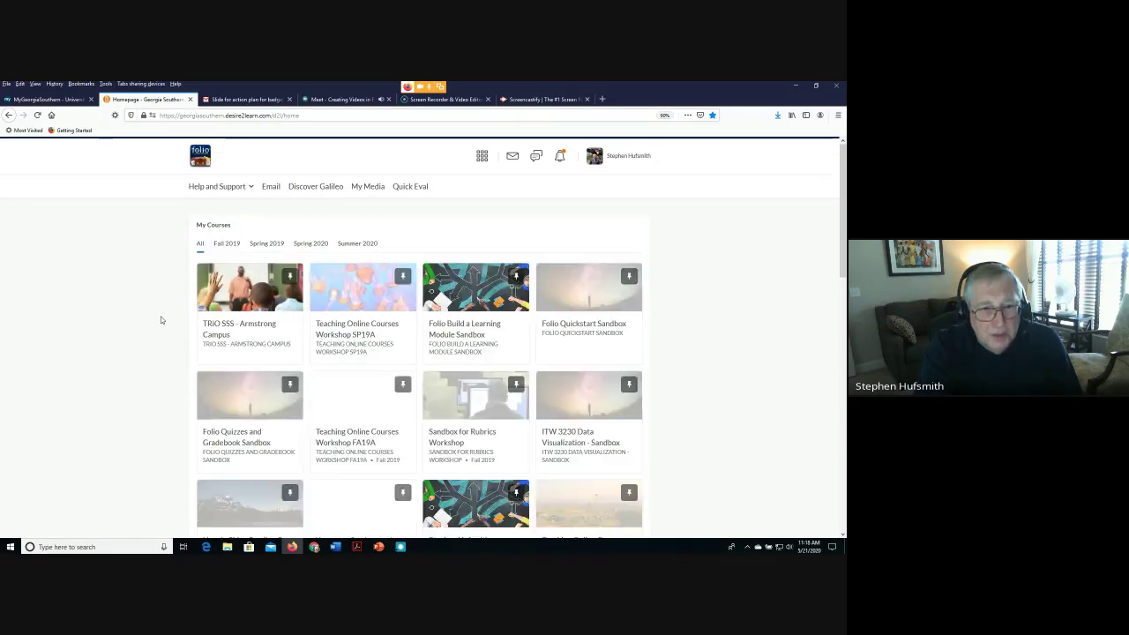
{"action": "scroll", "coordinate": [161, 320], "scroll_direction": "down", "scroll_amount": 3}
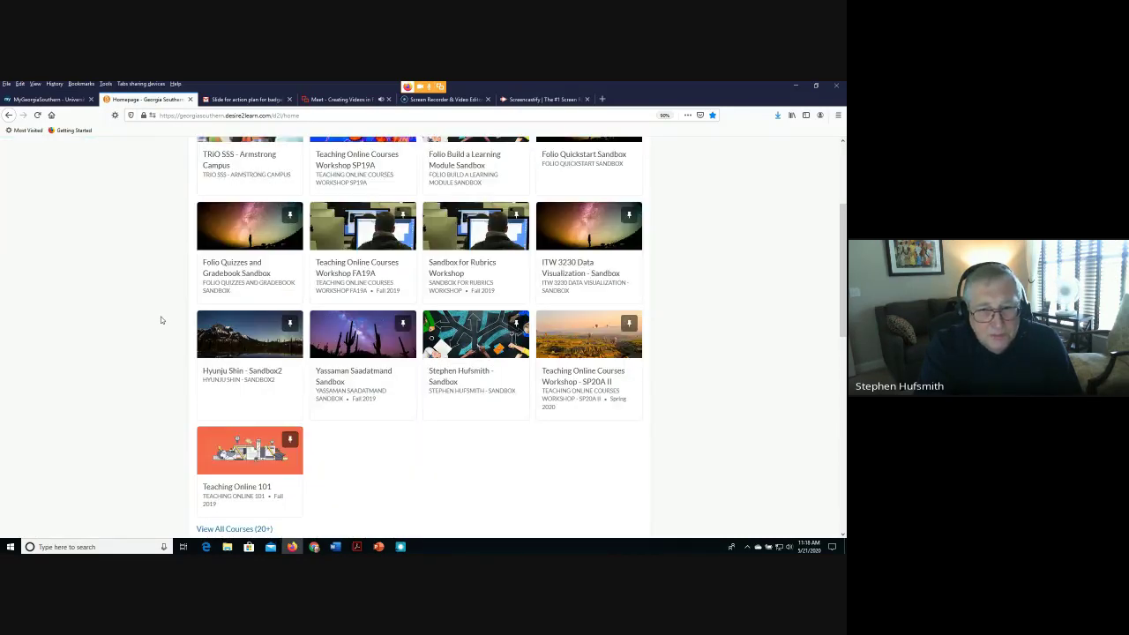
{"action": "scroll", "coordinate": [585, 479], "scroll_direction": "up", "scroll_amount": 1}
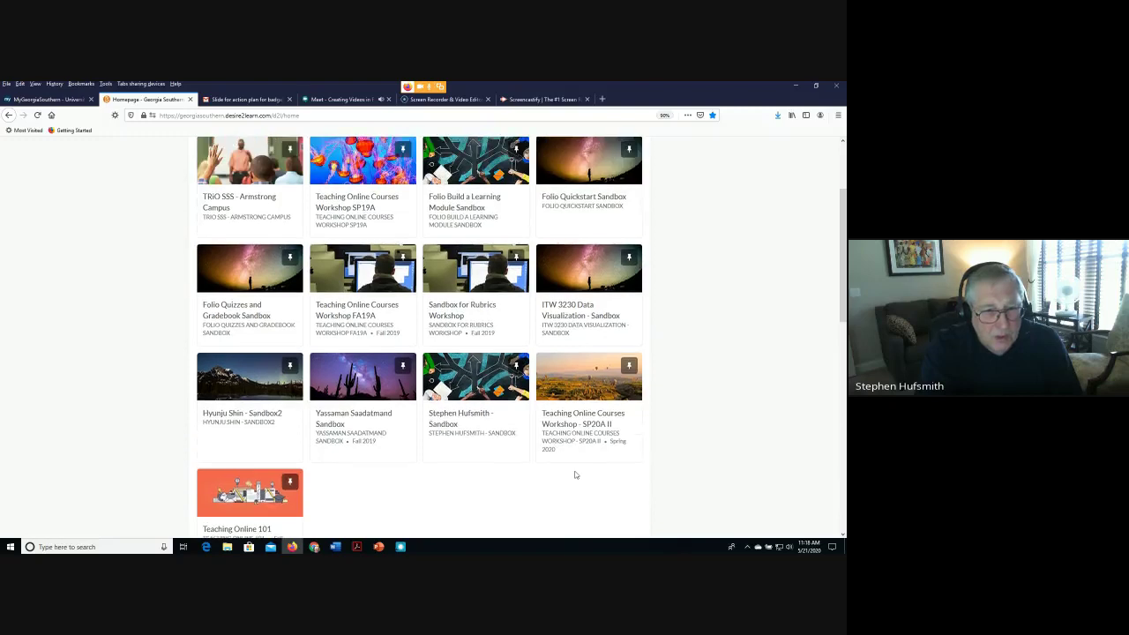
{"action": "scroll", "coordinate": [574, 471], "scroll_direction": "down", "scroll_amount": 2}
{"action": "left_click", "coordinate": [566, 336]}
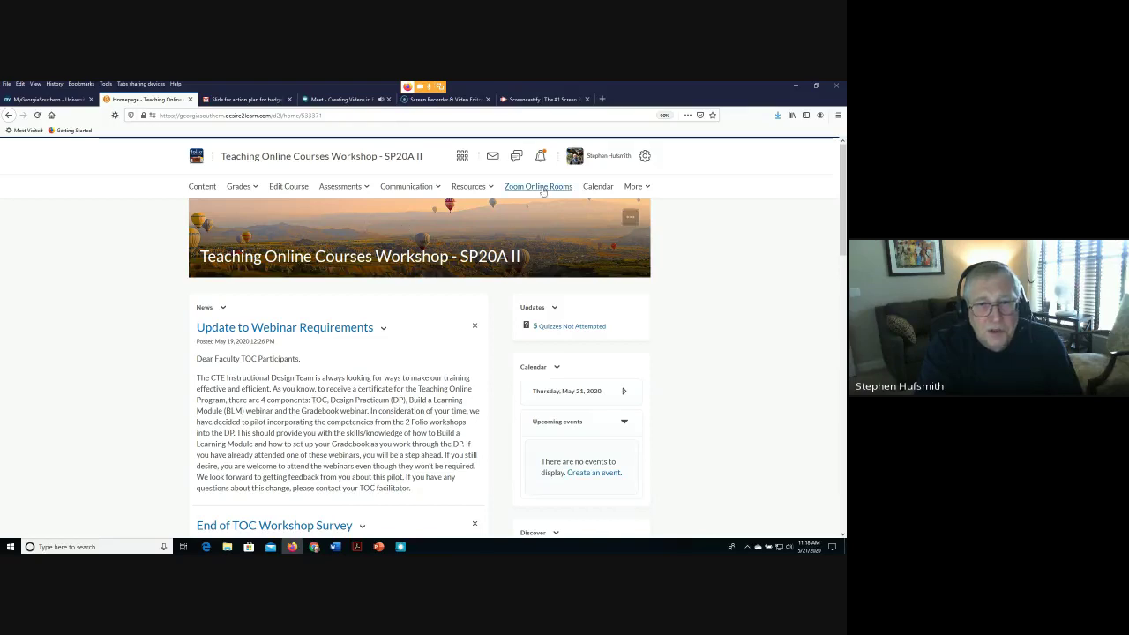
{"action": "left_click", "coordinate": [641, 192]}
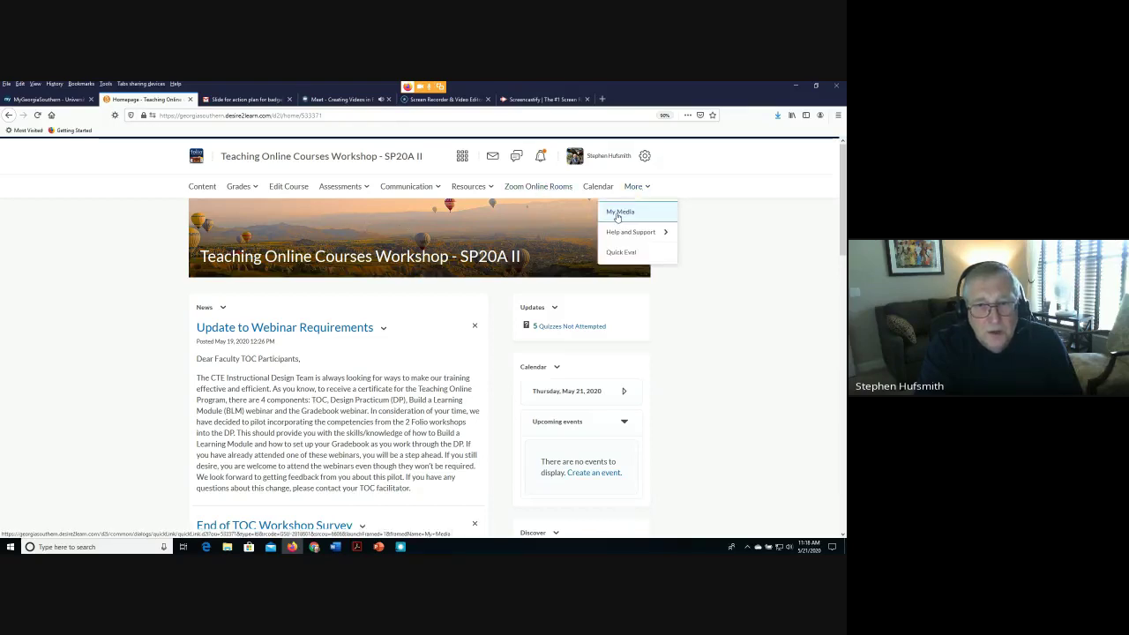
{"action": "left_click", "coordinate": [619, 212]}
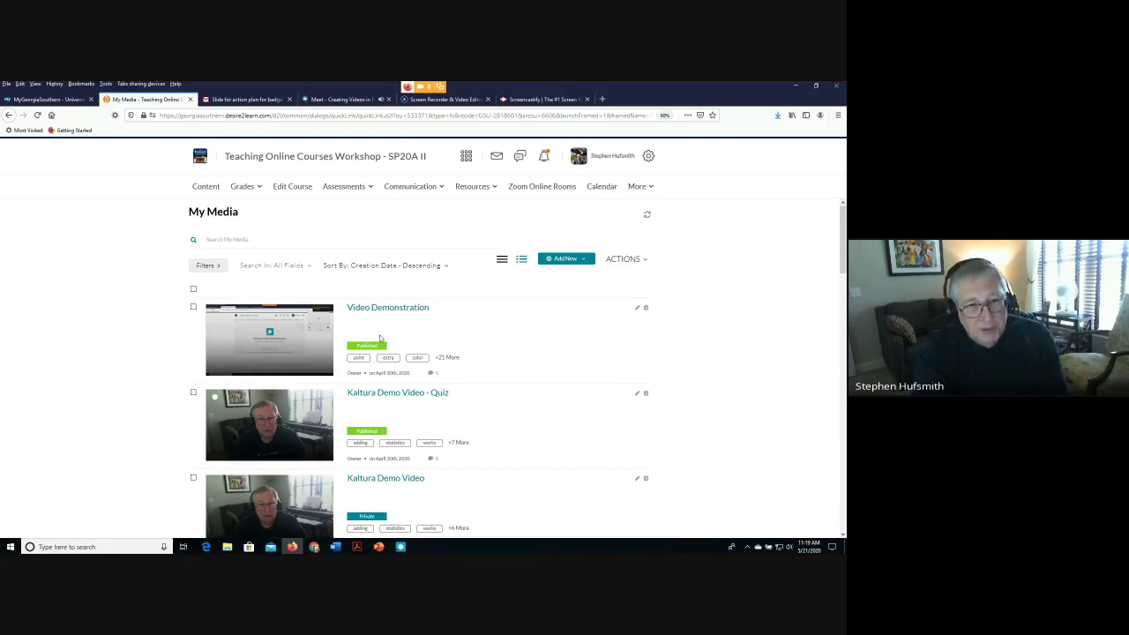
{"action": "scroll", "coordinate": [380, 338], "scroll_direction": "down", "scroll_amount": 6}
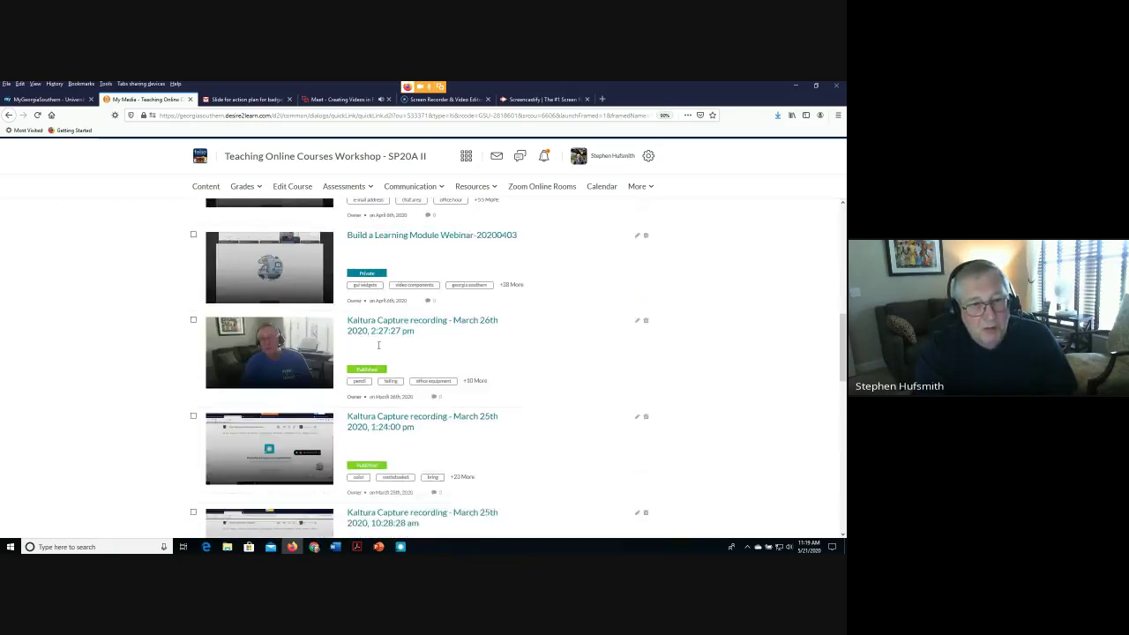
{"action": "scroll", "coordinate": [379, 346], "scroll_direction": "down", "scroll_amount": 10}
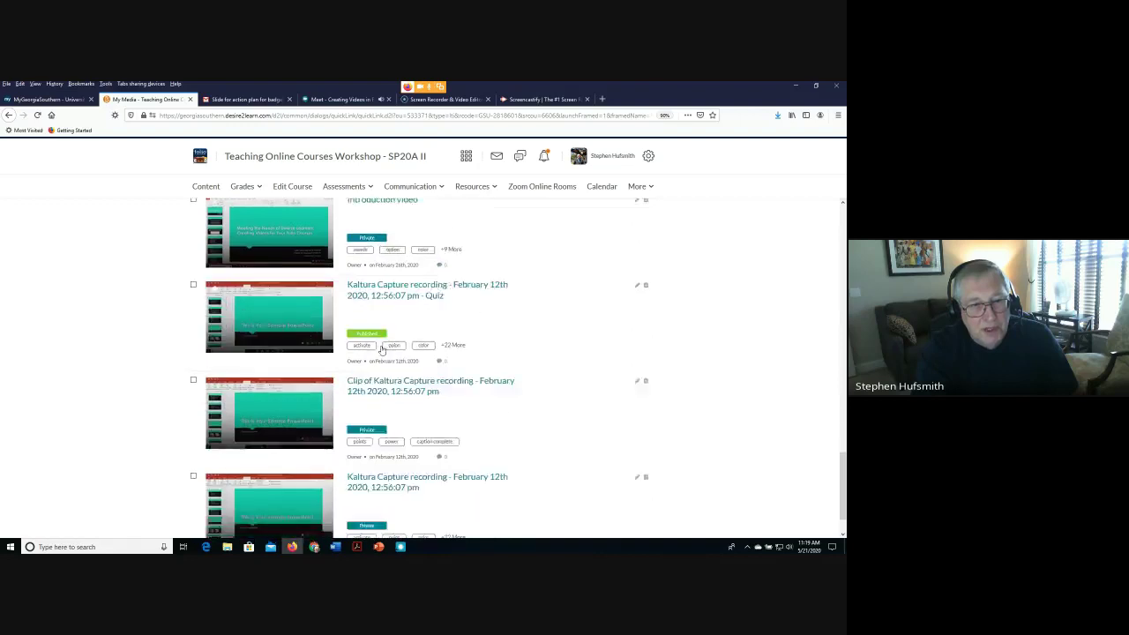
{"action": "scroll", "coordinate": [381, 350], "scroll_direction": "down", "scroll_amount": 1}
{"action": "scroll", "coordinate": [381, 349], "scroll_direction": "up", "scroll_amount": 12}
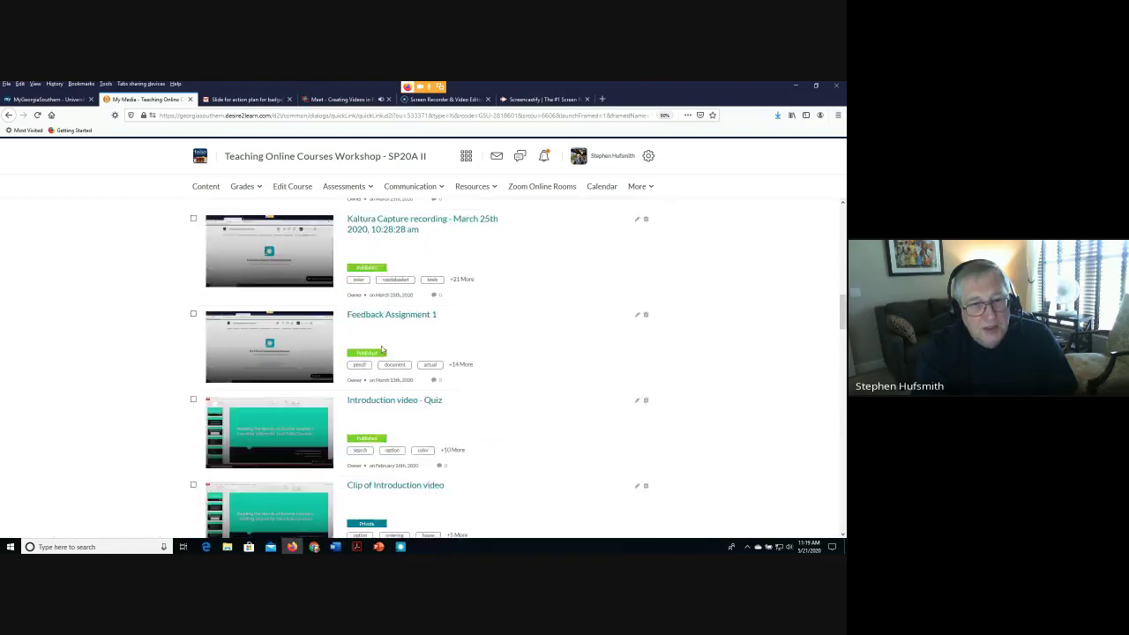
{"action": "scroll", "coordinate": [381, 350], "scroll_direction": "up", "scroll_amount": 5}
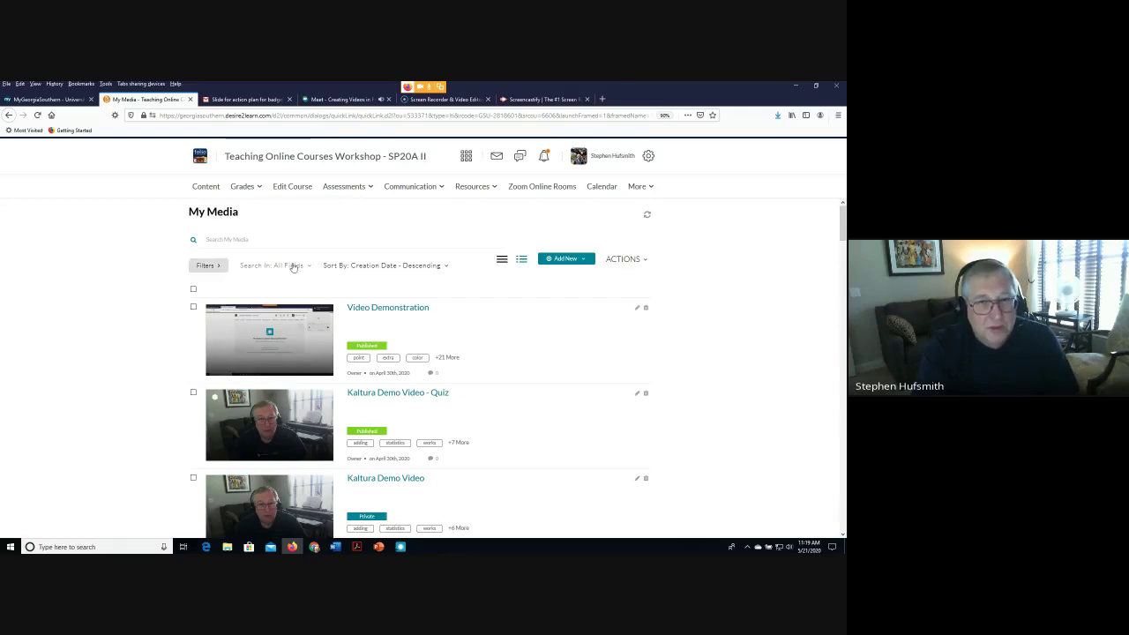
Return to the Folio homepage and open My Media in the personal sandbox course
{"action": "left_click", "coordinate": [199, 159]}
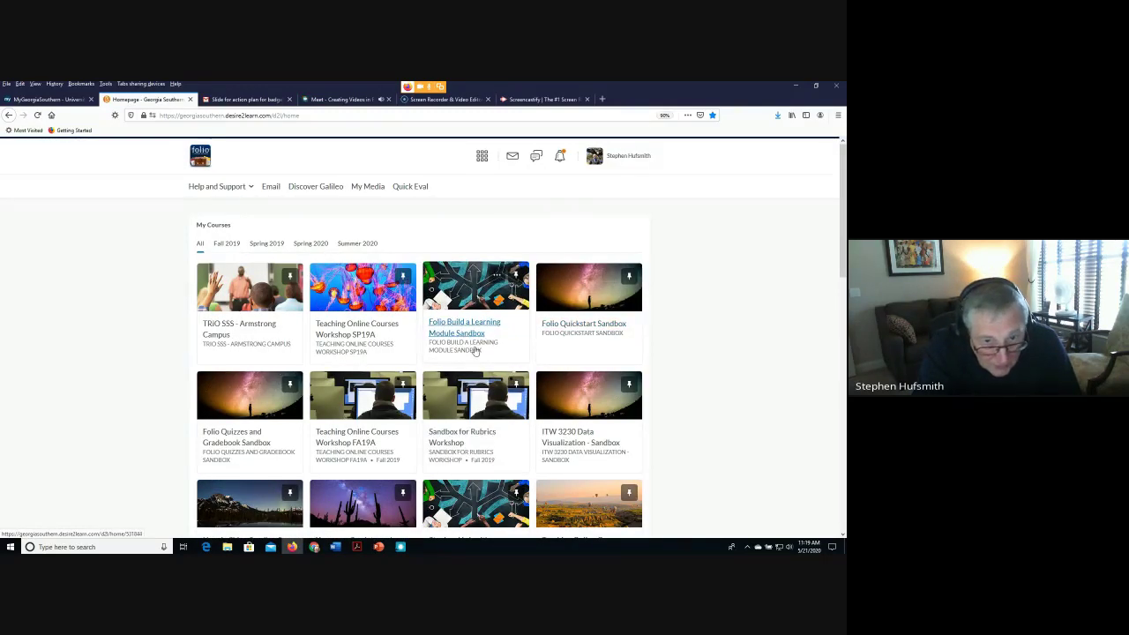
{"action": "scroll", "coordinate": [467, 362], "scroll_direction": "down", "scroll_amount": 3}
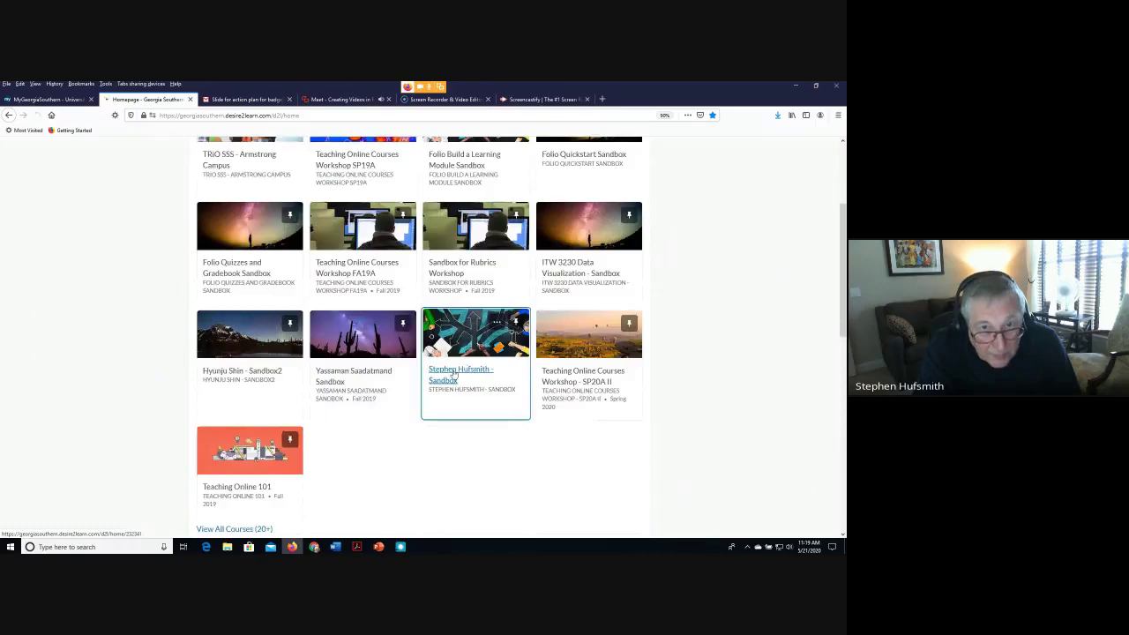
{"action": "left_click", "coordinate": [453, 374]}
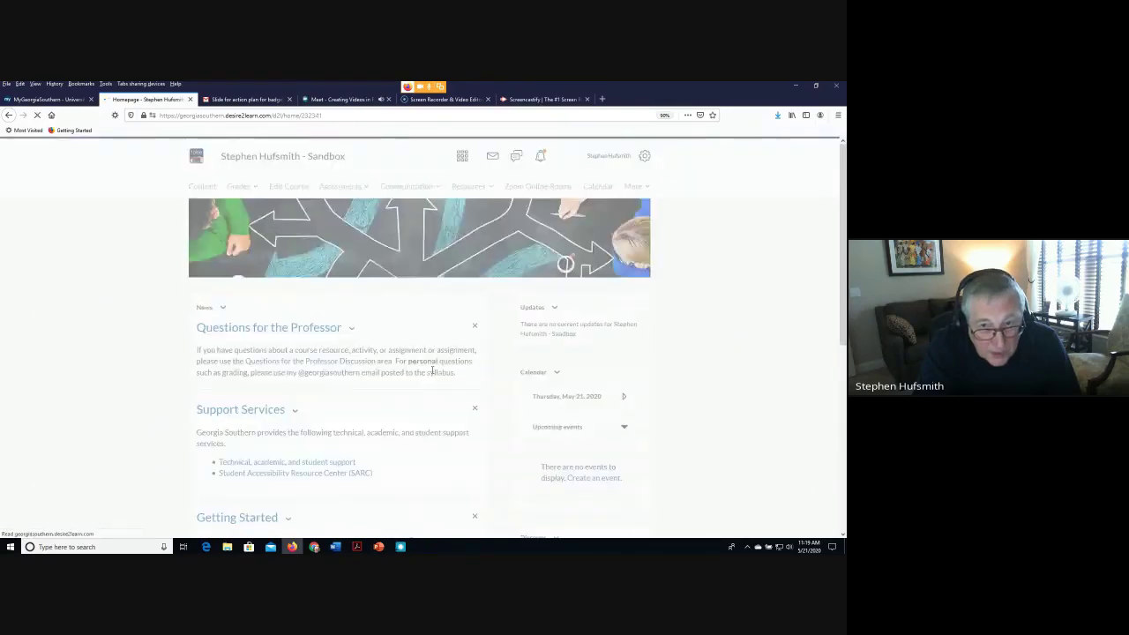
{"action": "left_click", "coordinate": [635, 187]}
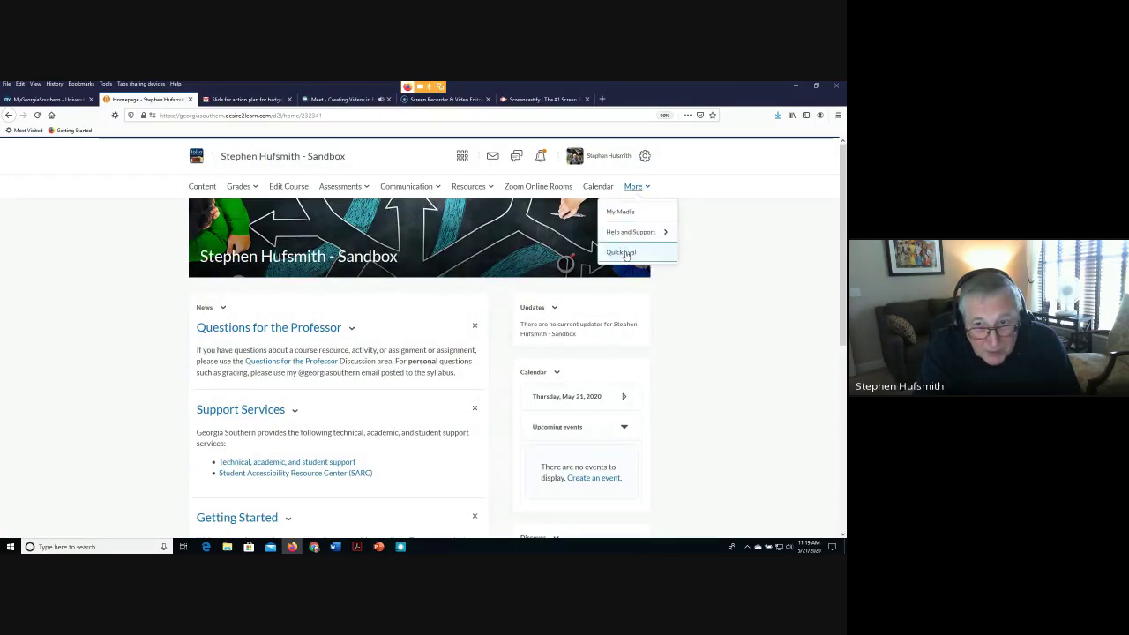
{"action": "left_click", "coordinate": [620, 215]}
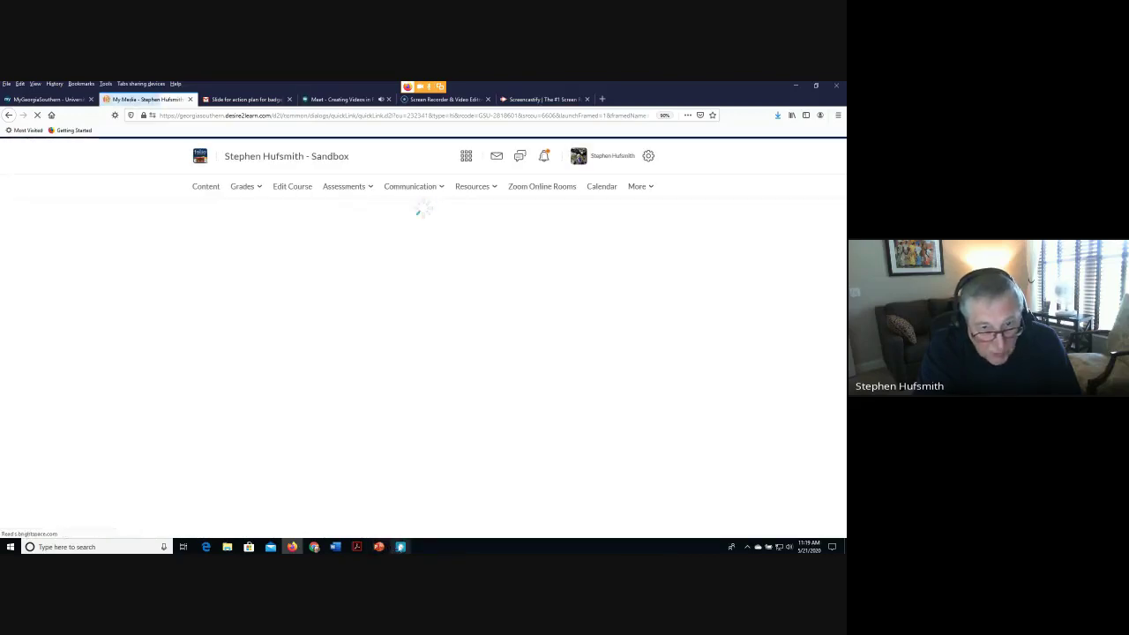
Bring the Kaltura Capture recorder in front of the My Media page and reposition it over the video list
{"action": "mouse_move", "coordinate": [397, 548]}
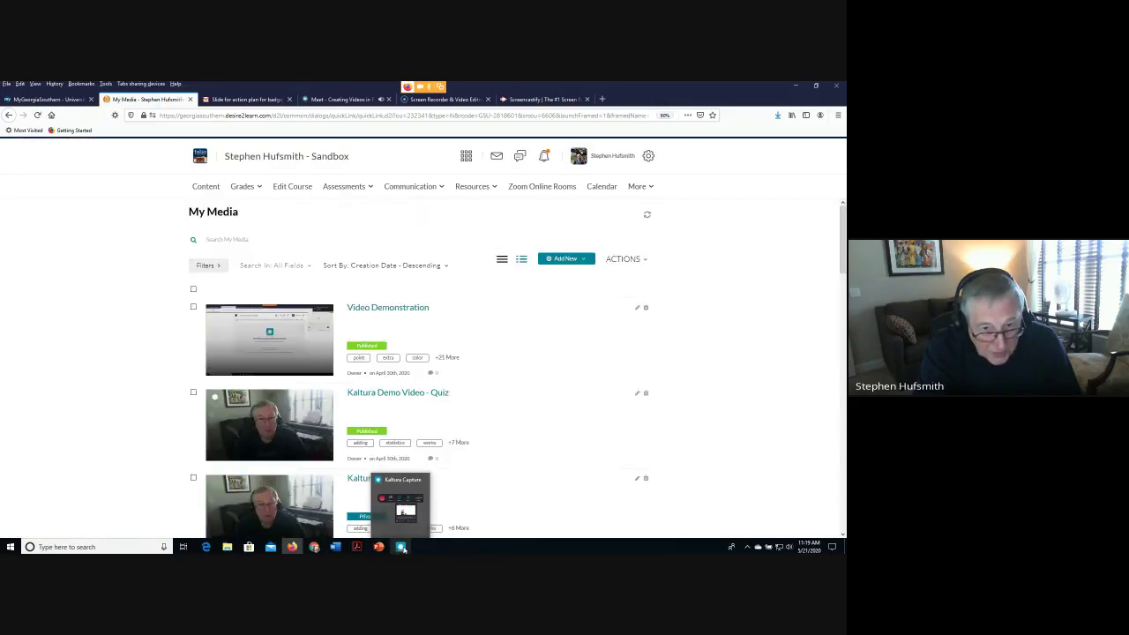
{"action": "left_click", "coordinate": [401, 548]}
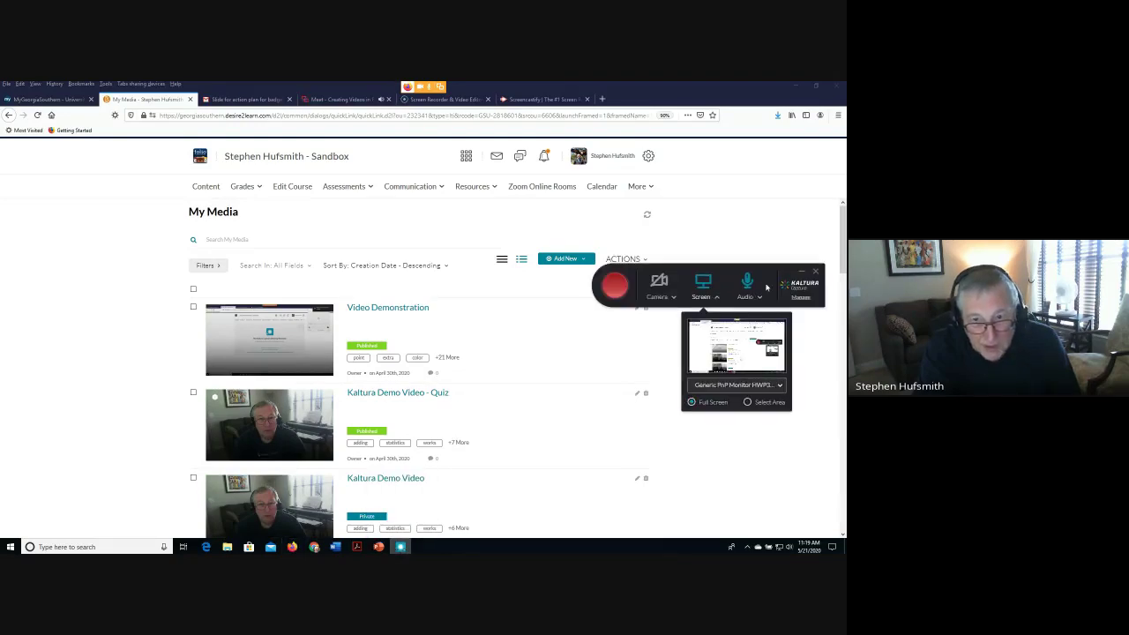
{"action": "left_click_drag", "start_coordinate": [767, 287], "coordinate": [600, 322]}
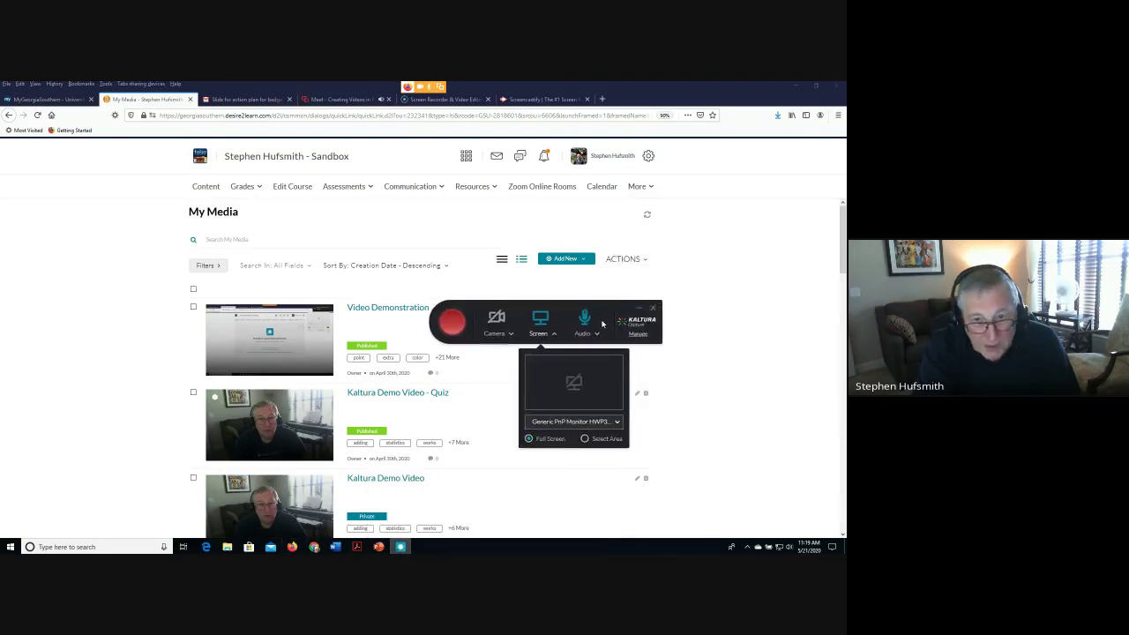
{"action": "left_click", "coordinate": [586, 260]}
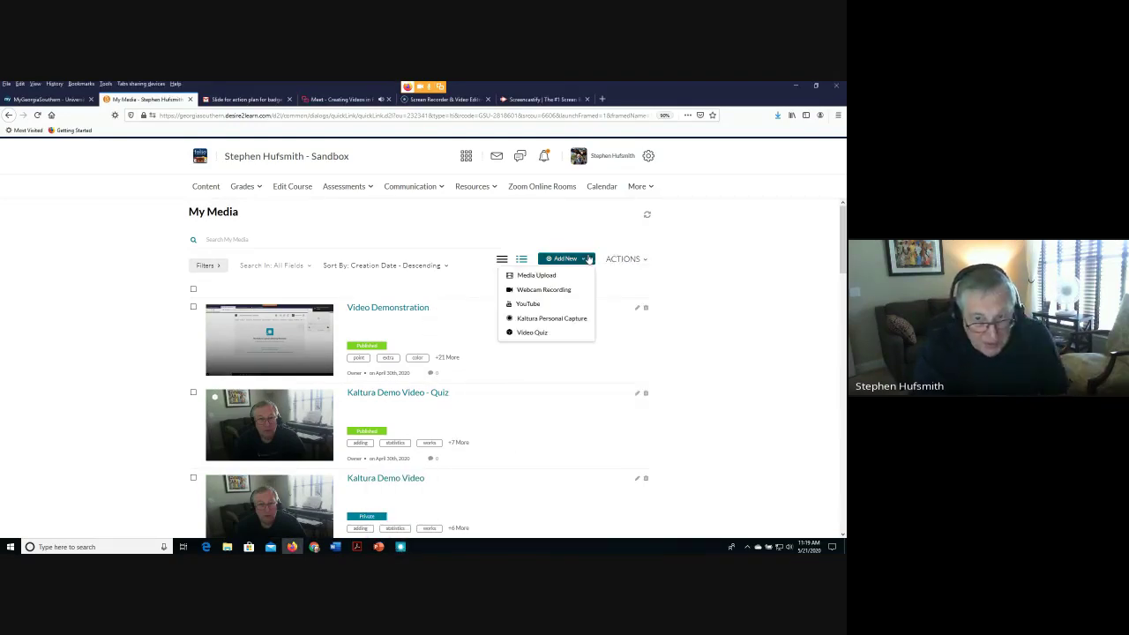
{"action": "left_click", "coordinate": [553, 319]}
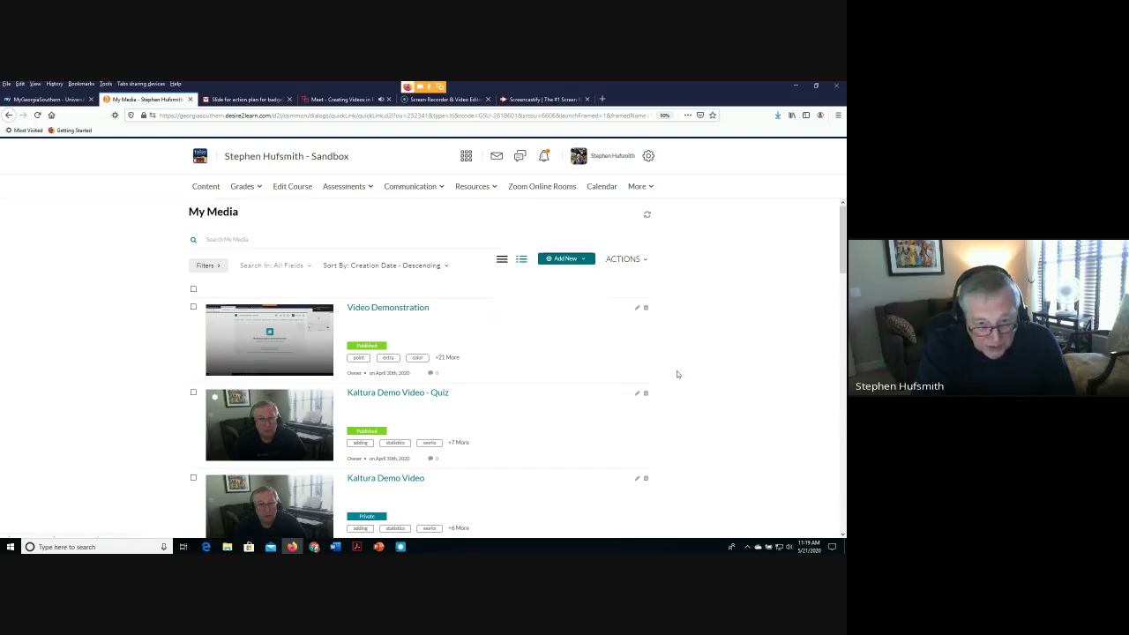
{"action": "left_click", "coordinate": [401, 547]}
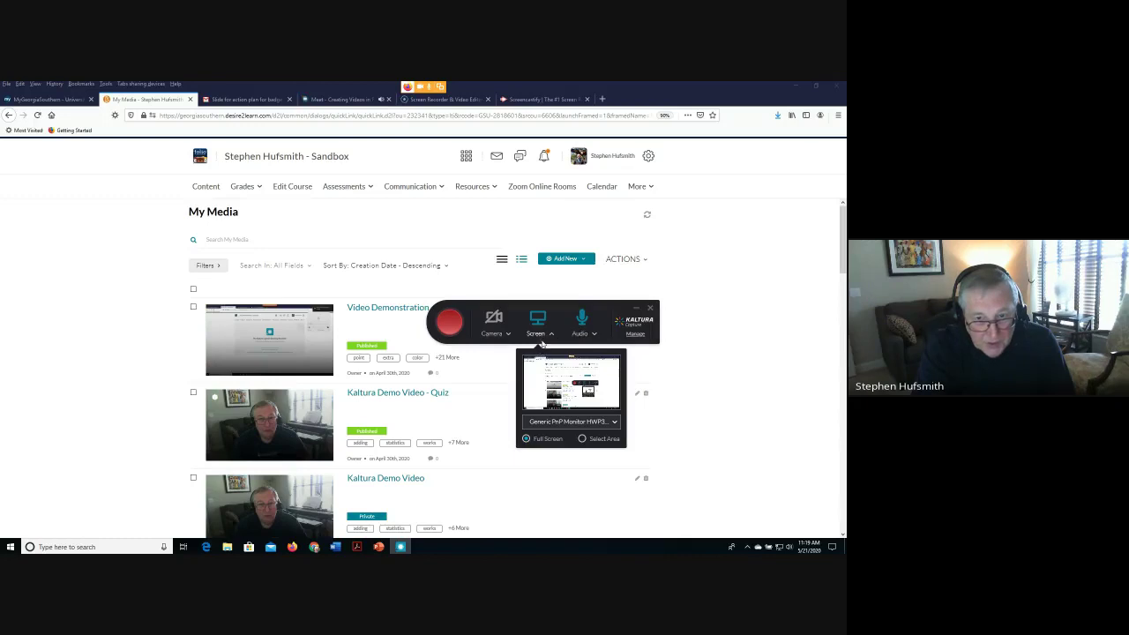
Switch the recorder from screen to camera-only capture and back to screen-only capture
{"action": "left_click", "coordinate": [534, 331]}
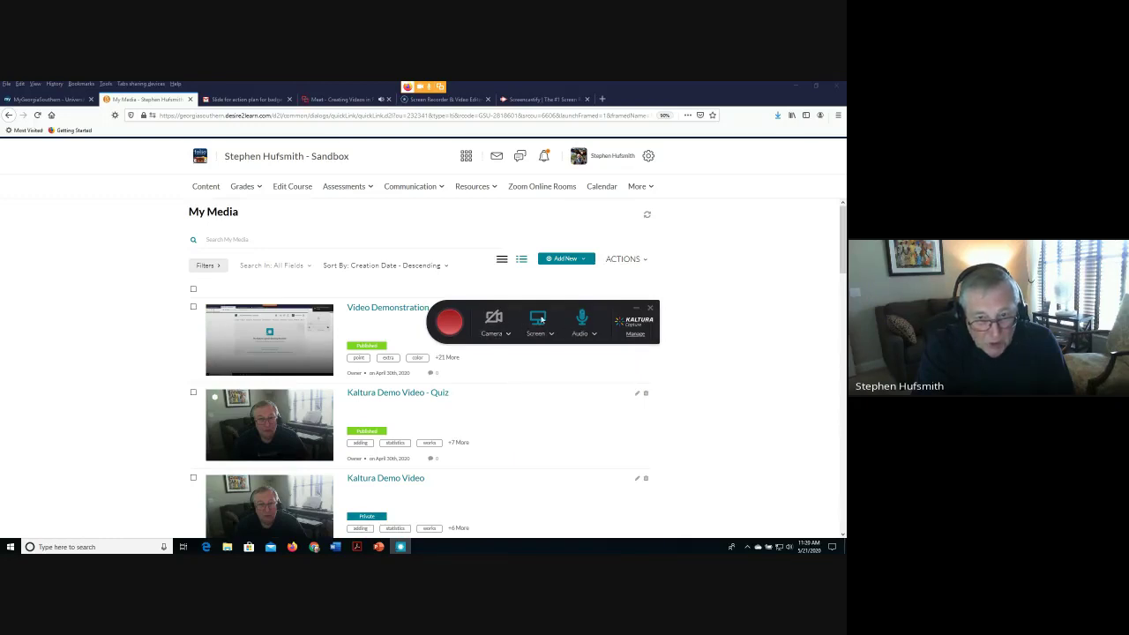
{"action": "left_click", "coordinate": [494, 327]}
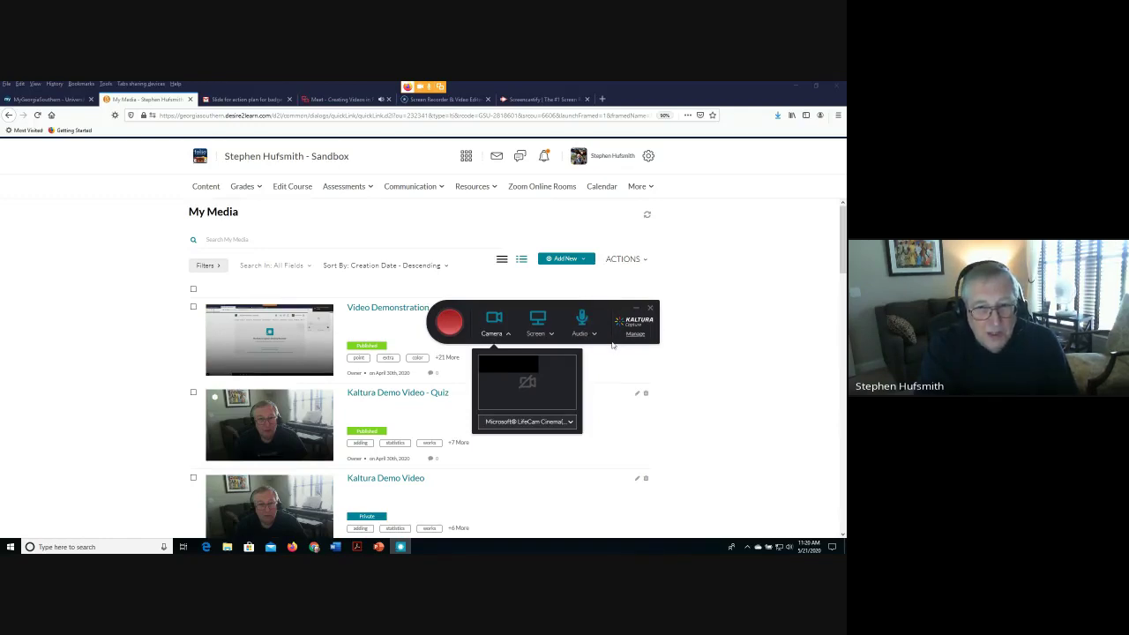
{"action": "left_click", "coordinate": [539, 318]}
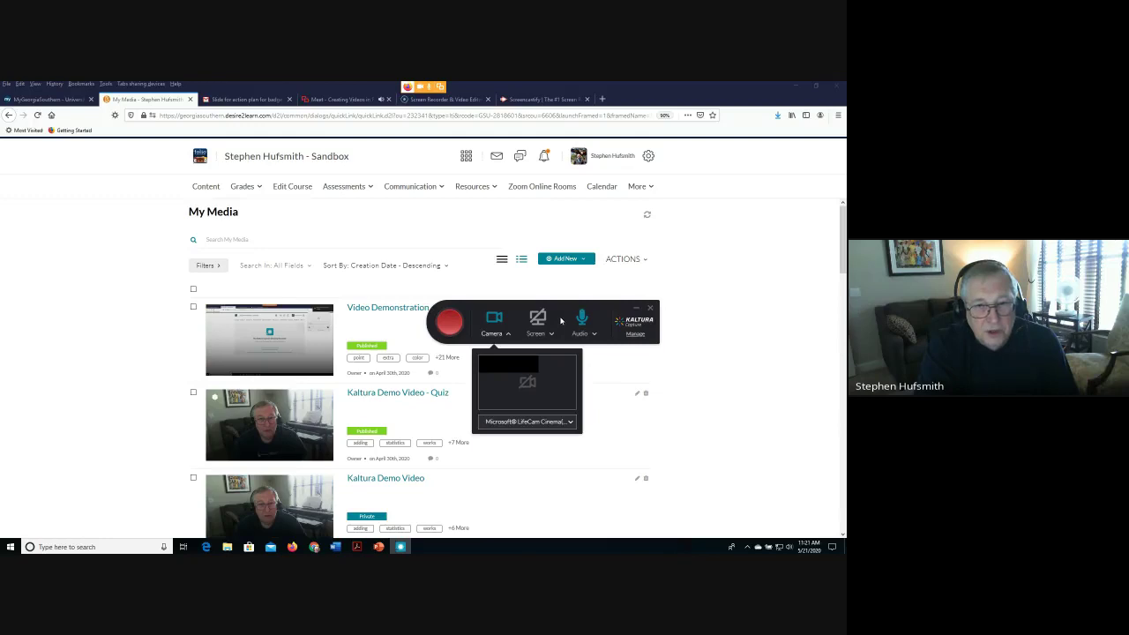
{"action": "left_click", "coordinate": [495, 320]}
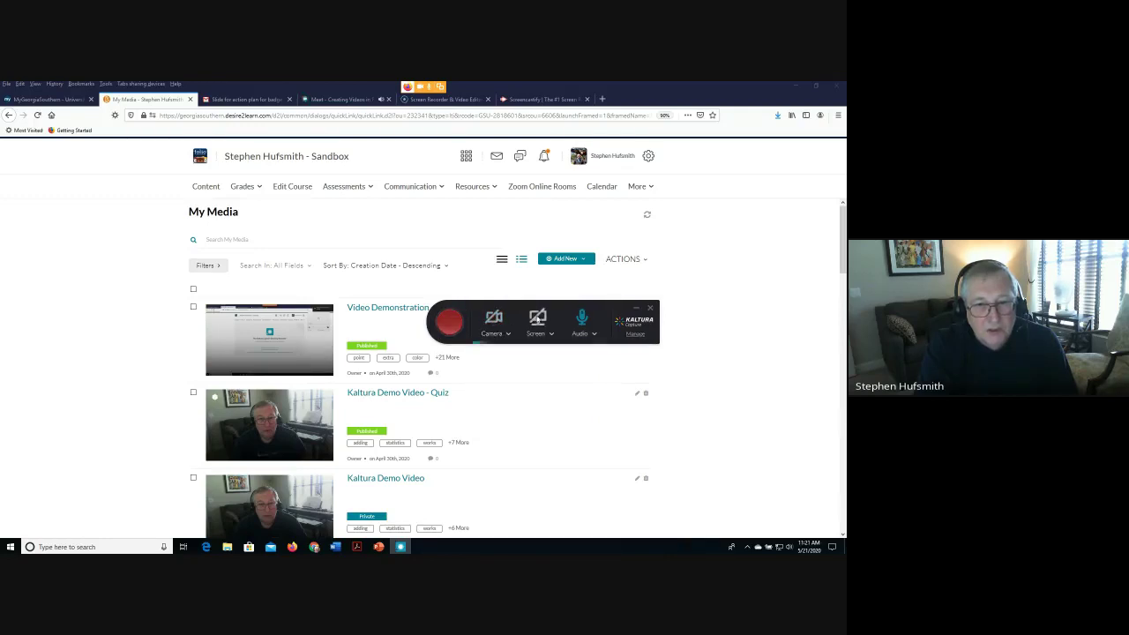
{"action": "left_click", "coordinate": [537, 319]}
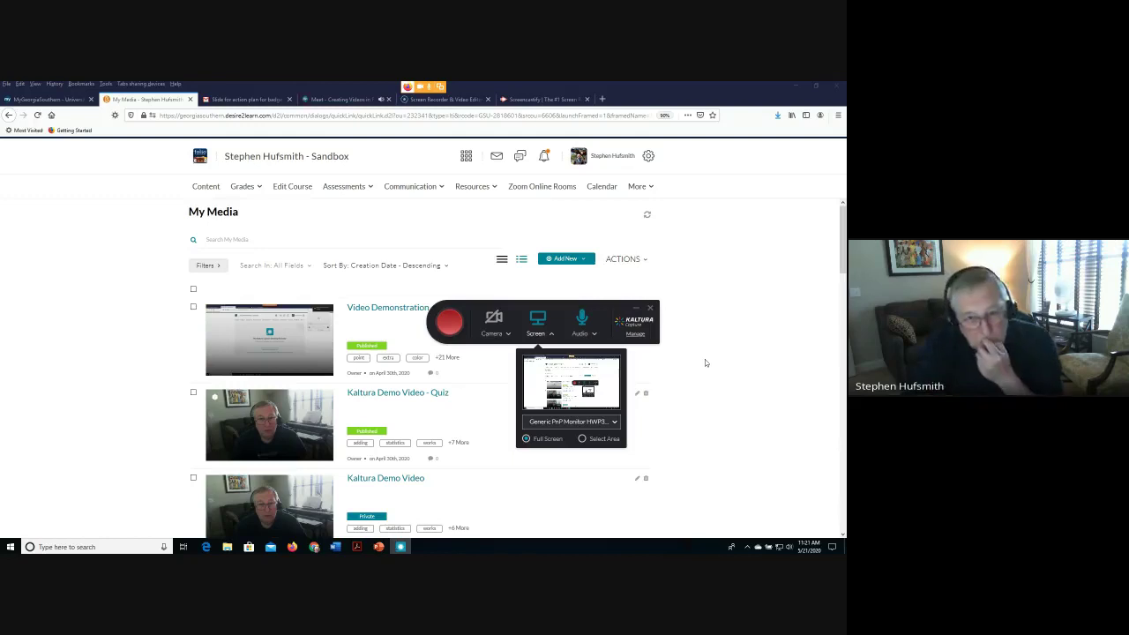
Bring the Kaltura Capture recorder back to the front of the My Media page with its full-screen source enabled
{"action": "left_click", "coordinate": [708, 359]}
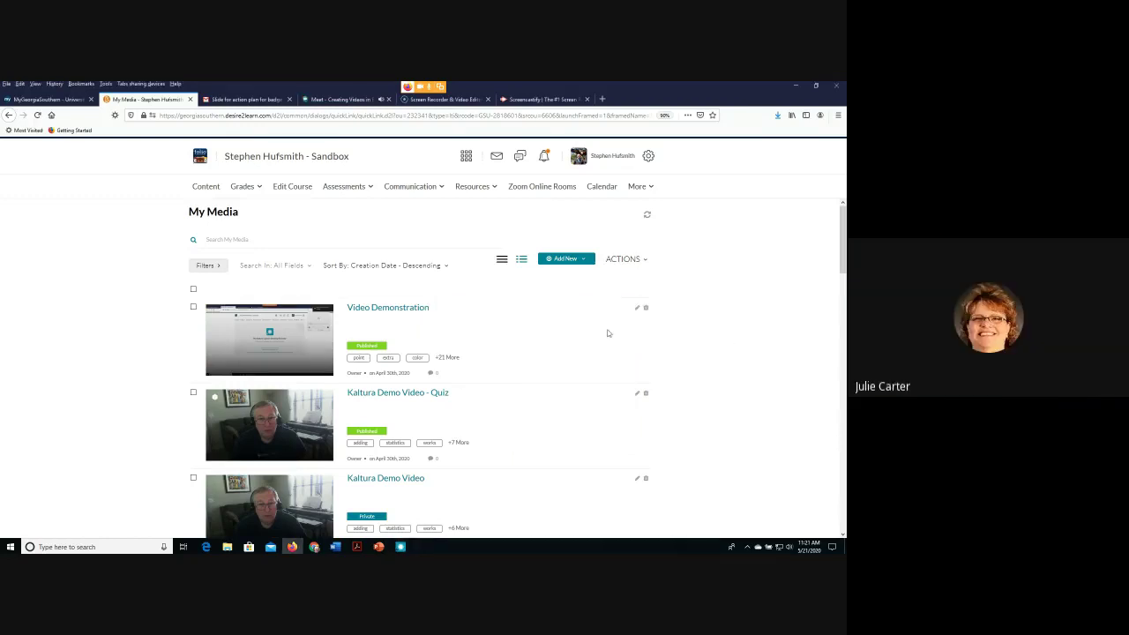
{"action": "left_click", "coordinate": [403, 548]}
{"action": "left_click", "coordinate": [721, 335]}
{"action": "left_click", "coordinate": [402, 547]}
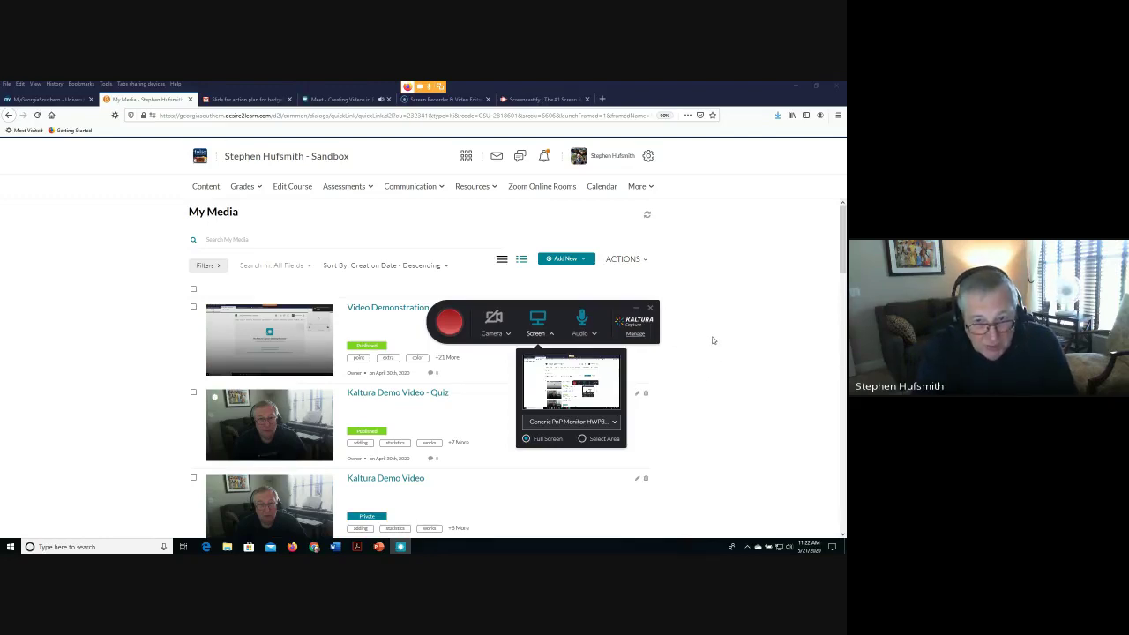
{"action": "left_click", "coordinate": [537, 319]}
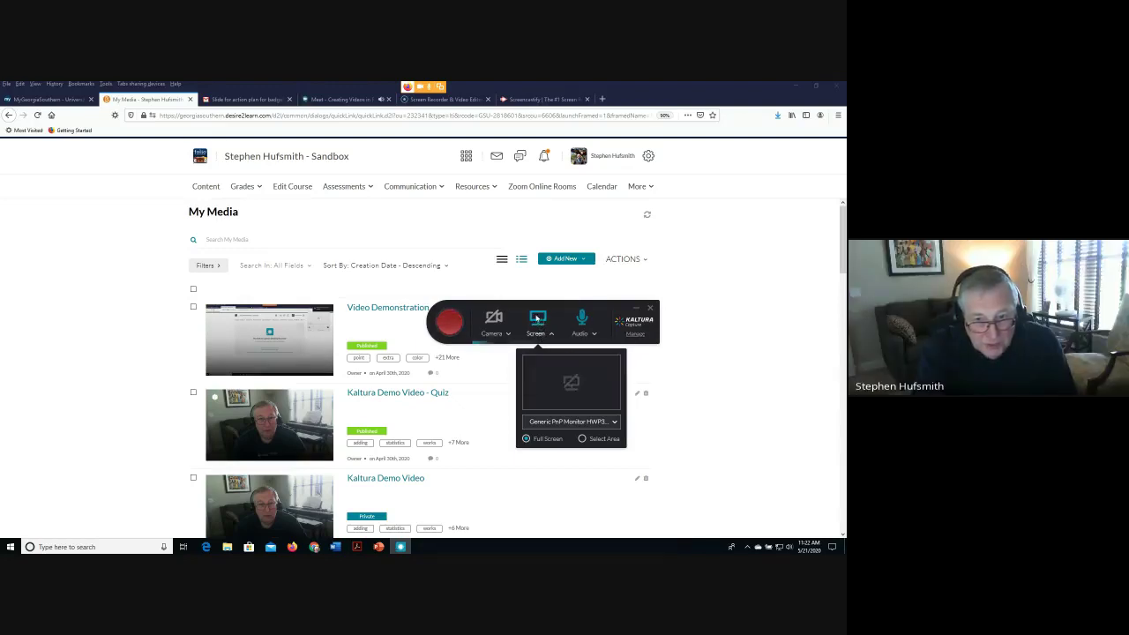
Switch the recorder's screen source off and back on, and enable the camera alongside it
{"action": "left_click", "coordinate": [538, 320]}
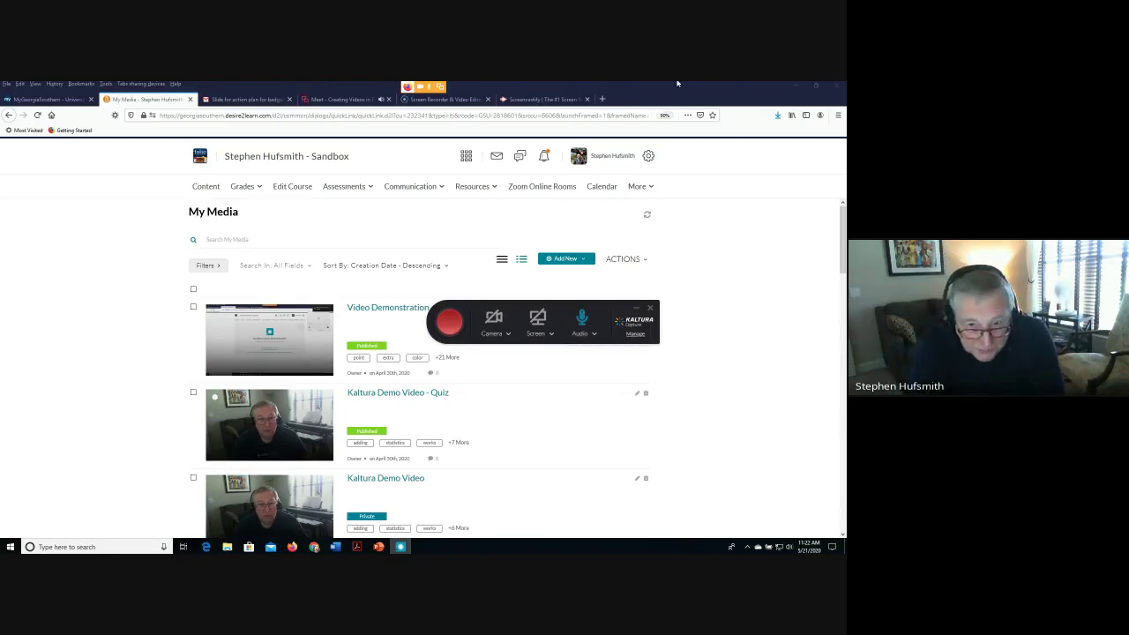
{"action": "left_click", "coordinate": [538, 319]}
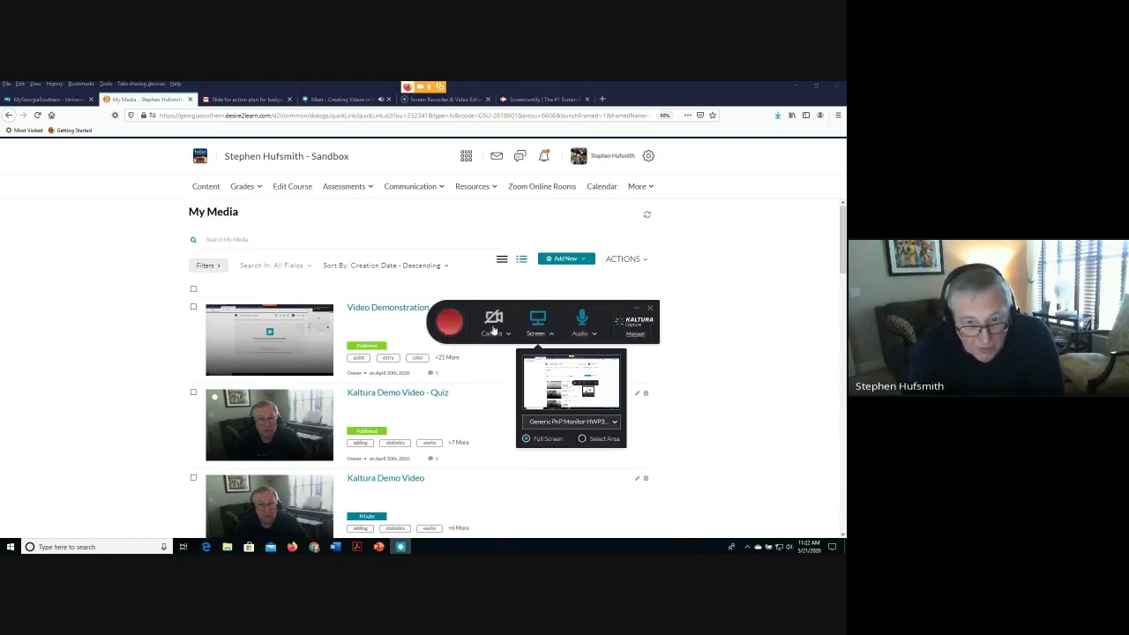
{"action": "left_click", "coordinate": [493, 327]}
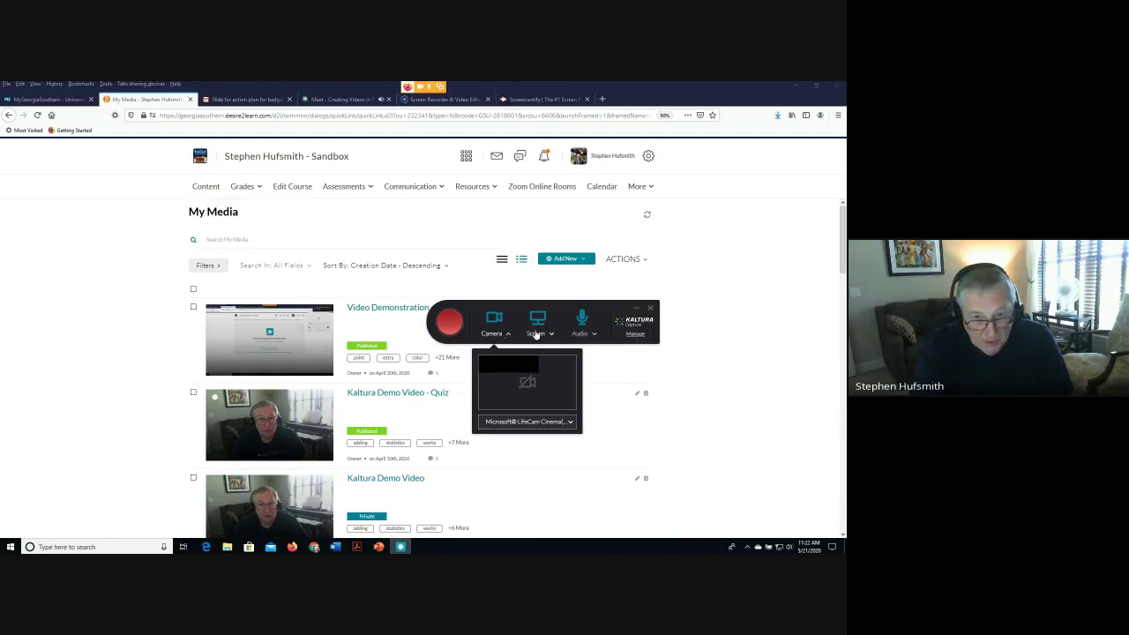
Bring the Kaltura Capture recorder back in front of My Media and choose Microsoft LifeCam Cinema(TM) as its camera
{"action": "left_click", "coordinate": [731, 378]}
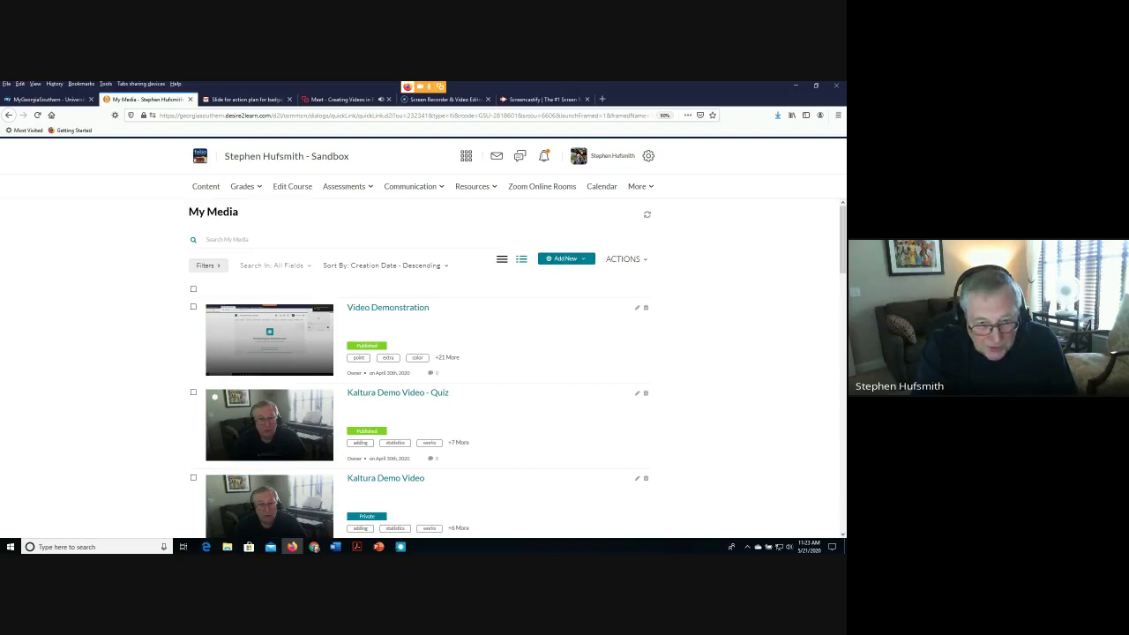
{"action": "left_click", "coordinate": [400, 547]}
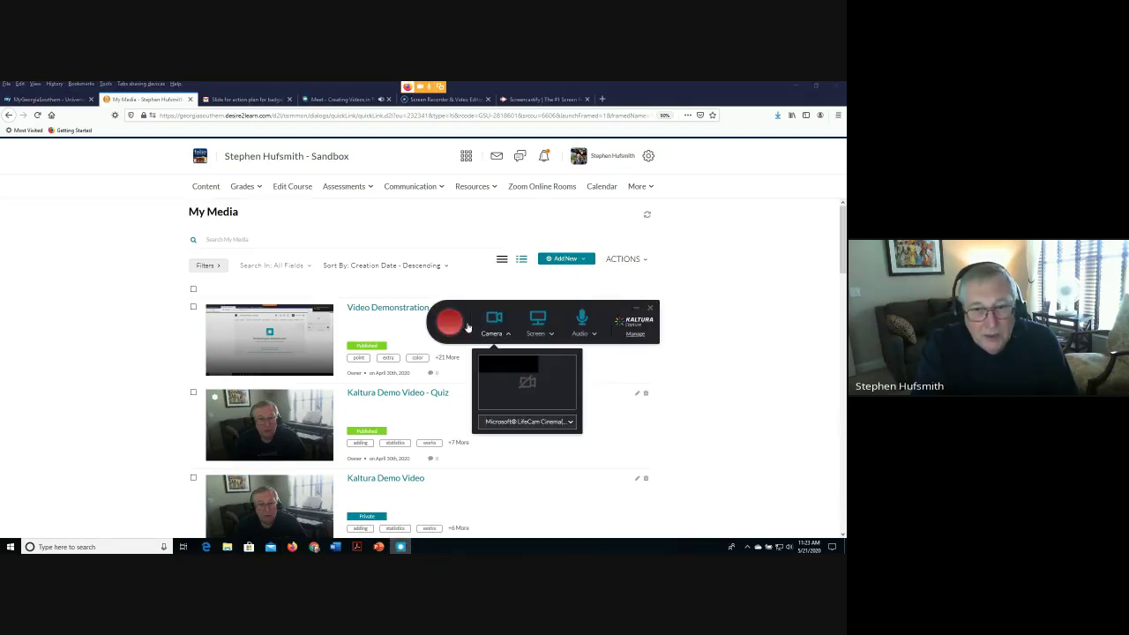
{"action": "left_click", "coordinate": [565, 422]}
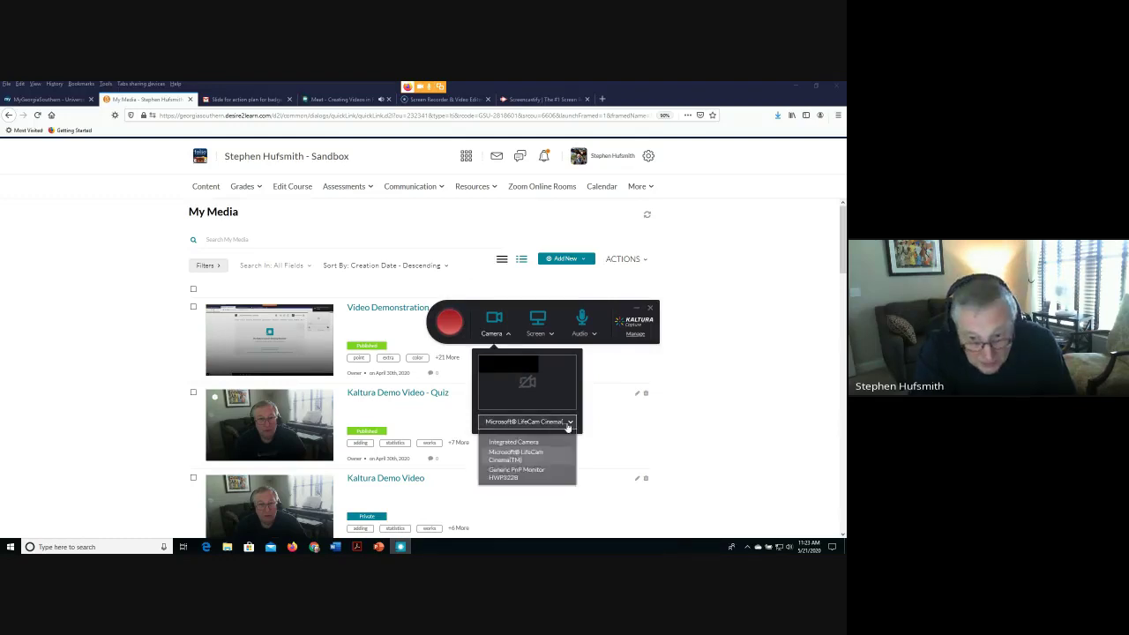
{"action": "left_click", "coordinate": [521, 456]}
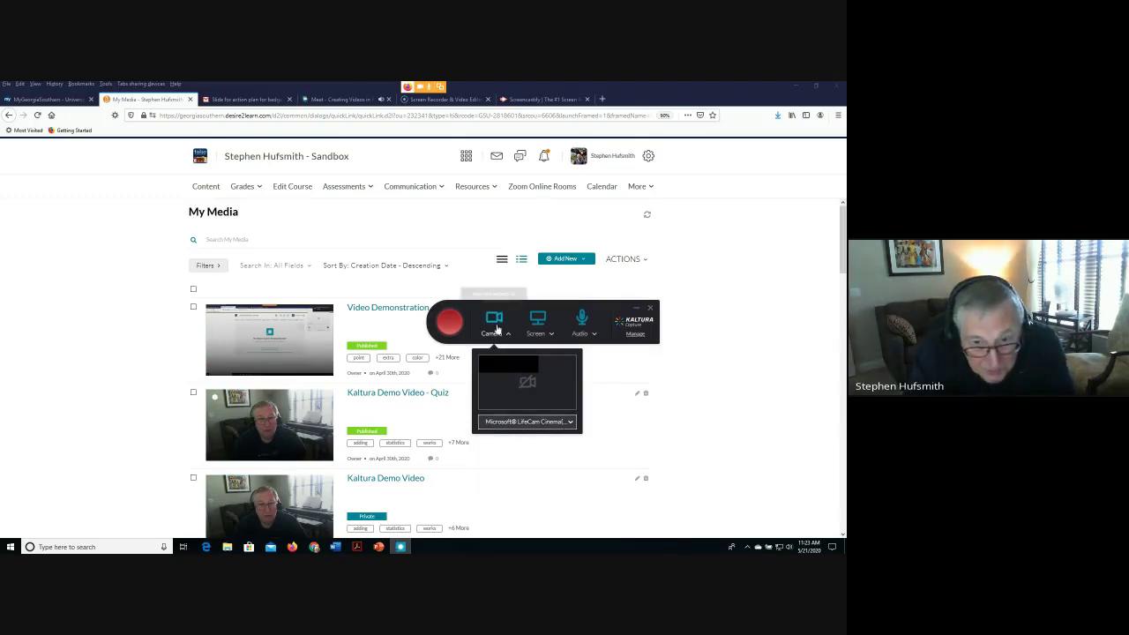
Try to record the full screen with the LifeCam camera, move the control bar over the video list and stop the attempt
{"action": "left_click", "coordinate": [542, 322]}
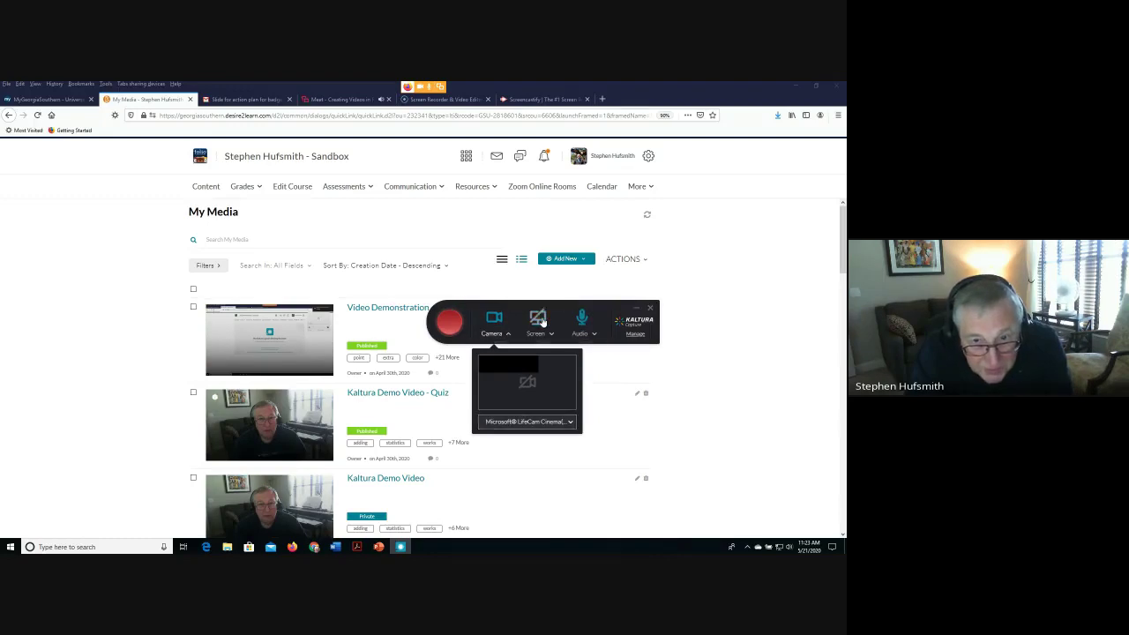
{"action": "left_click", "coordinate": [542, 322]}
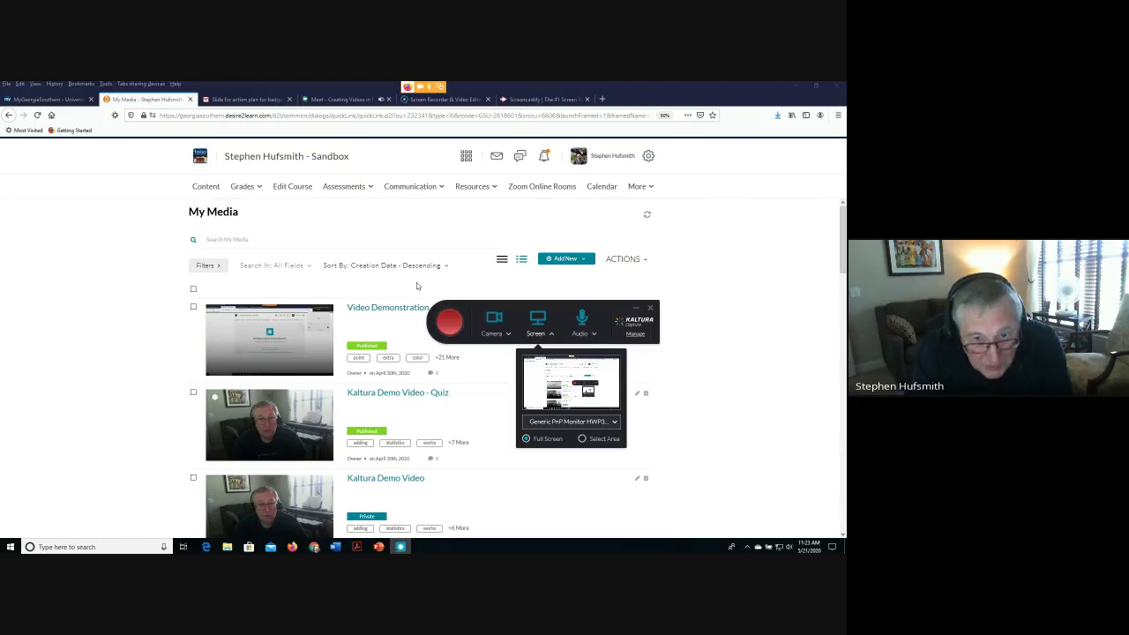
{"action": "left_click", "coordinate": [449, 323]}
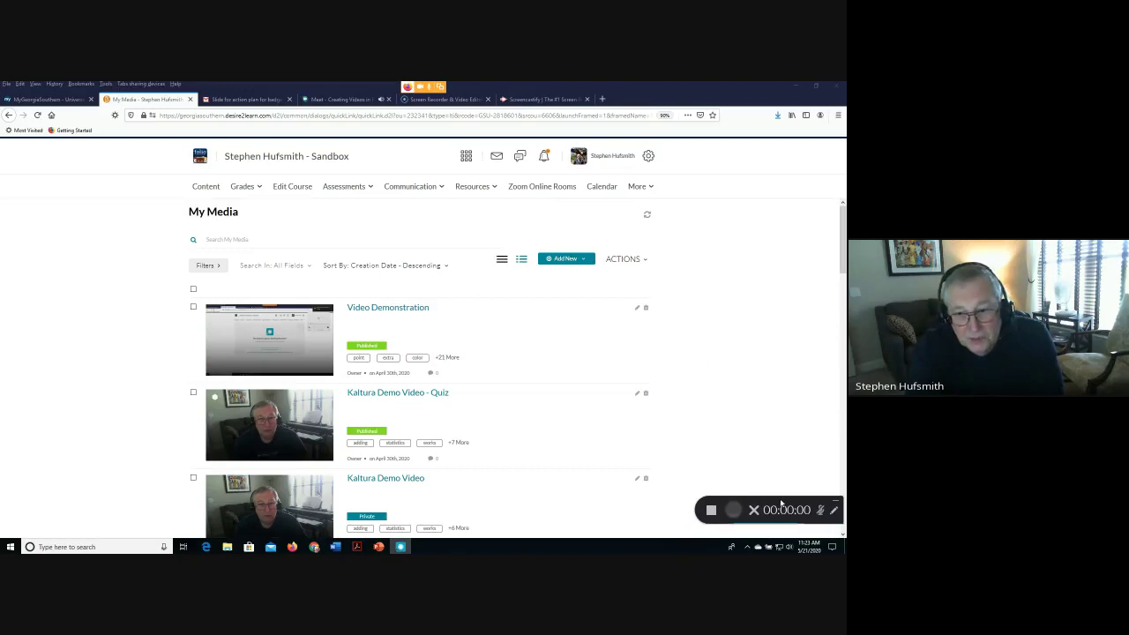
{"action": "left_click_drag", "start_coordinate": [781, 503], "coordinate": [698, 365]}
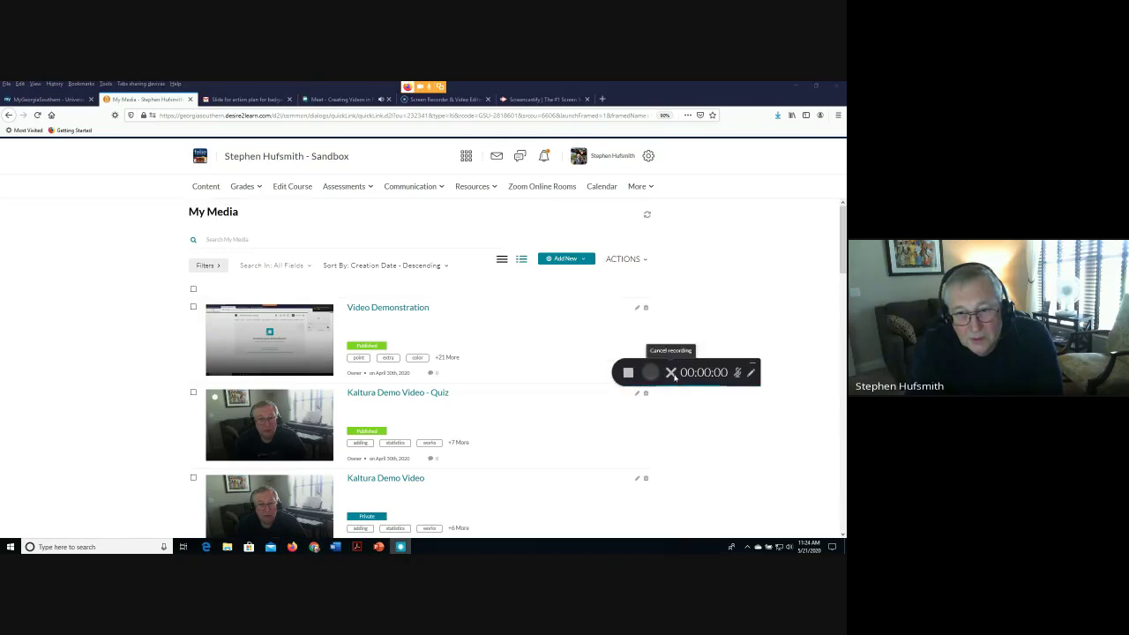
{"action": "left_click", "coordinate": [770, 451]}
{"action": "left_click", "coordinate": [657, 378]}
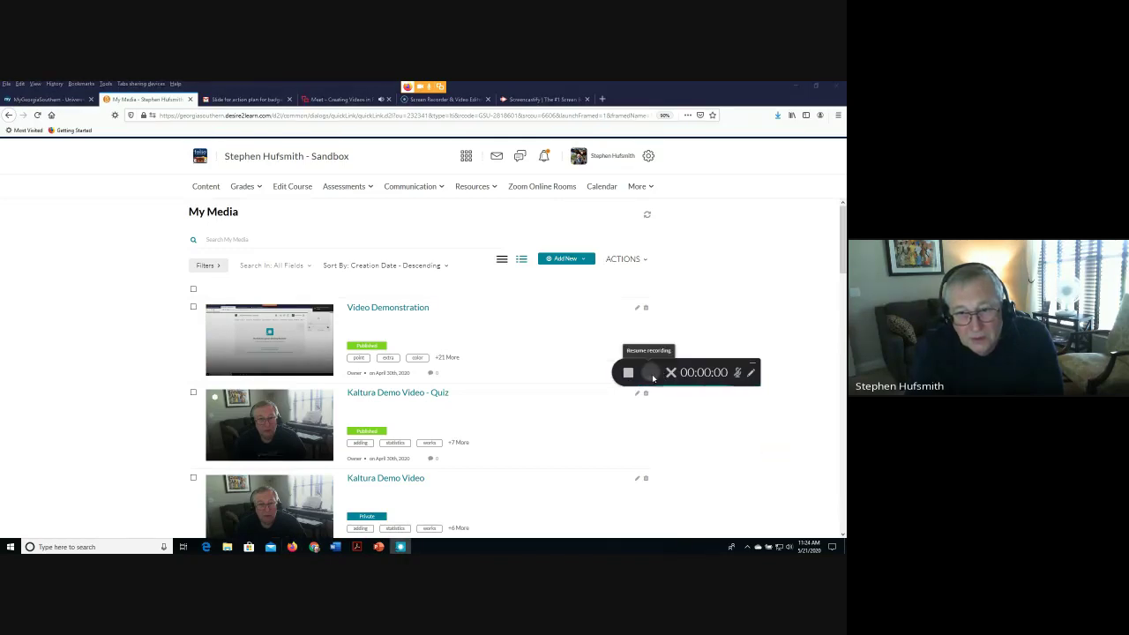
{"action": "left_click", "coordinate": [629, 373]}
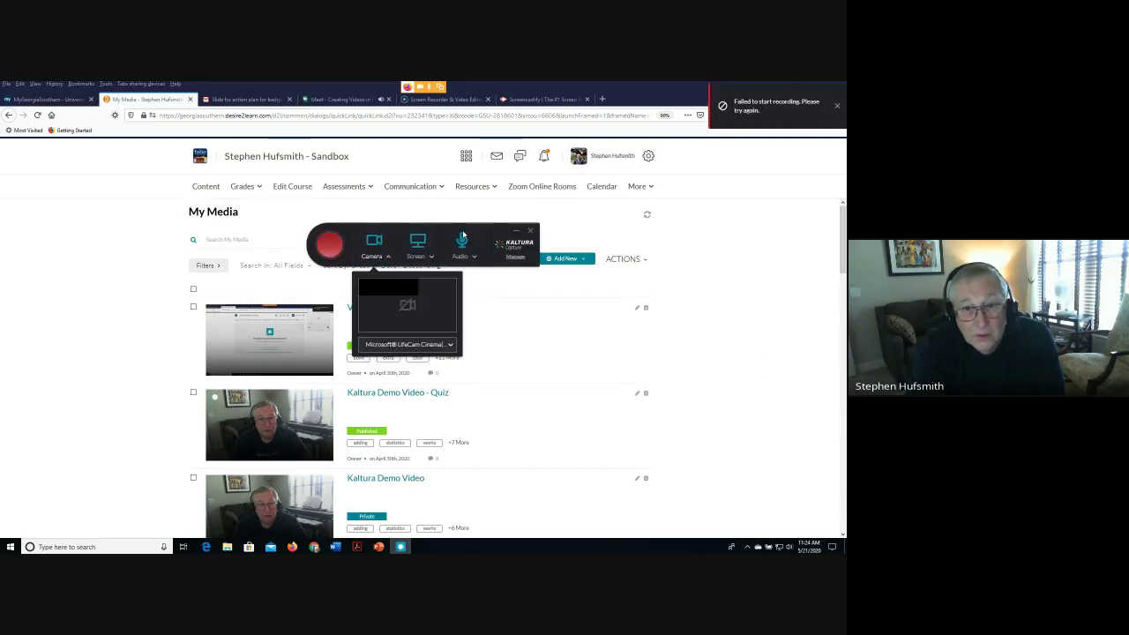
Reposition the recorder beside the video list and choose Integrated Camera as its camera source
{"action": "left_click_drag", "start_coordinate": [460, 240], "coordinate": [666, 302]}
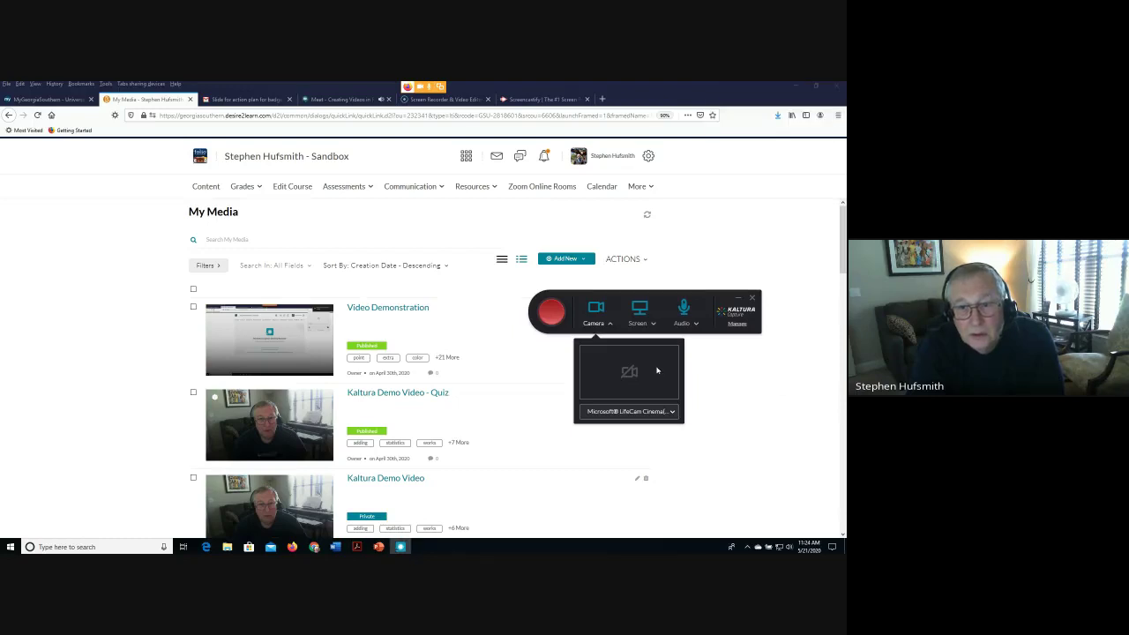
{"action": "left_click", "coordinate": [655, 326]}
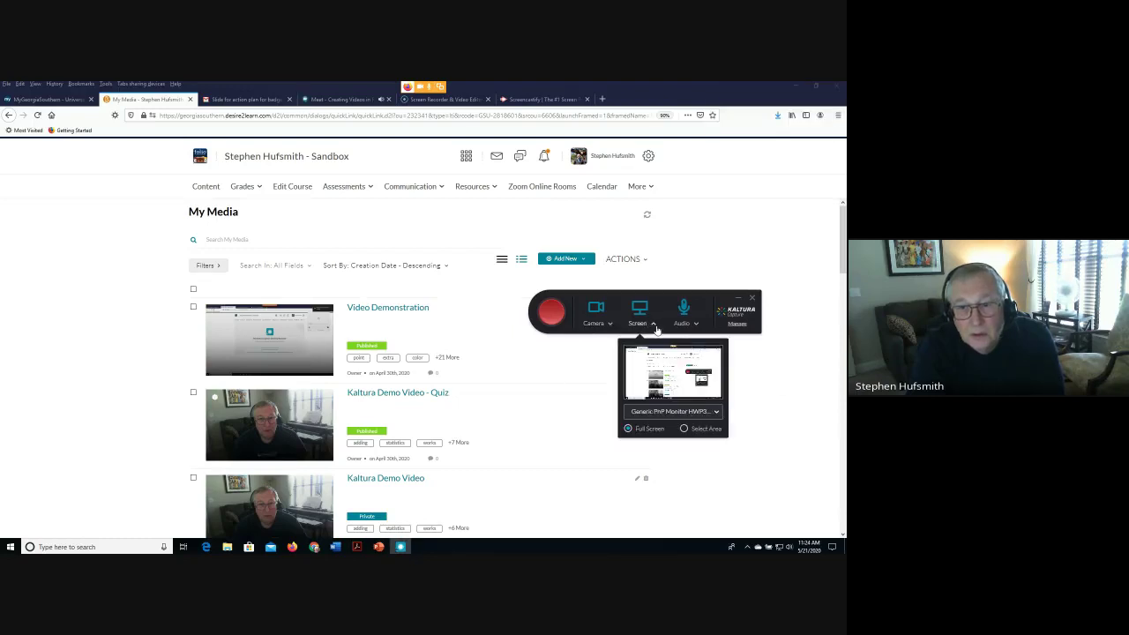
{"action": "left_click", "coordinate": [596, 325]}
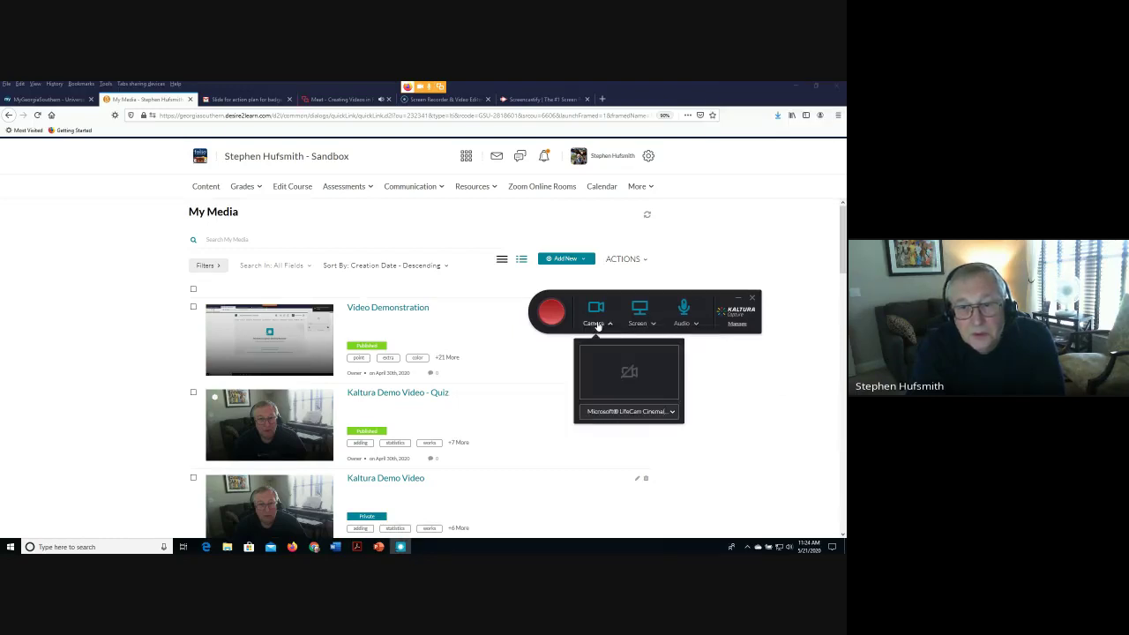
{"action": "left_click", "coordinate": [664, 413]}
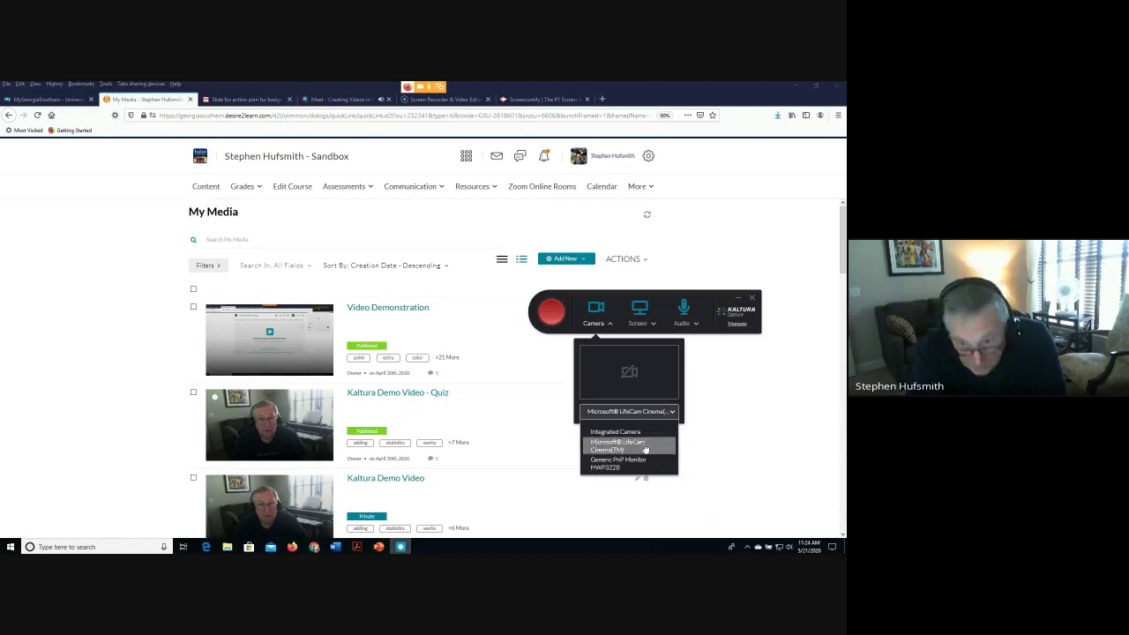
{"action": "left_click", "coordinate": [634, 431]}
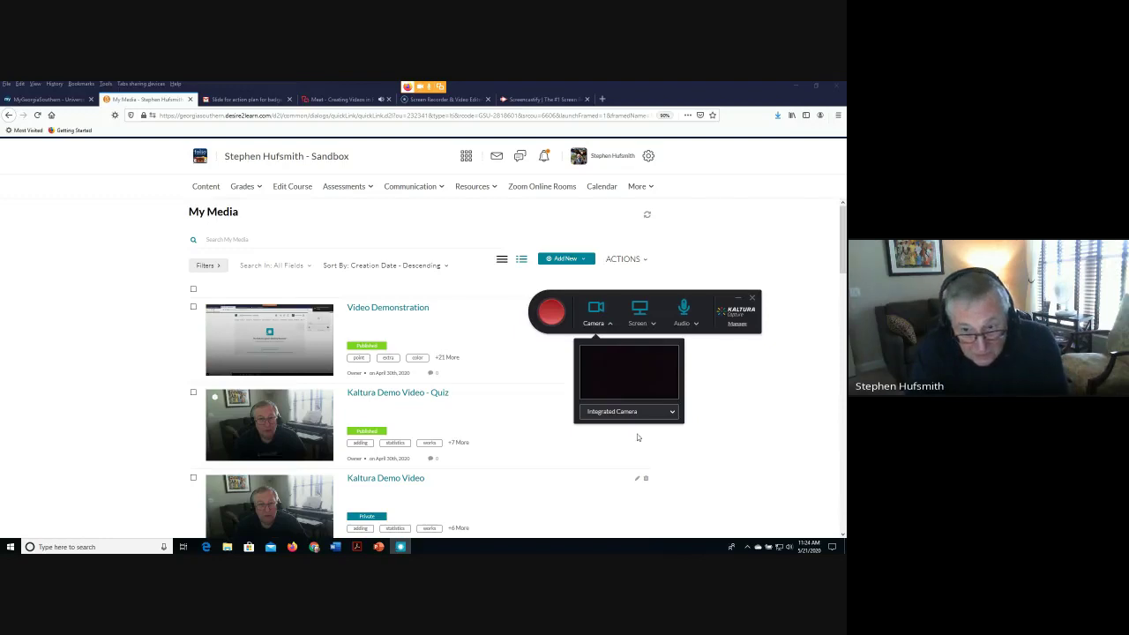
Start recording with the camera, screen and audio enabled, and move the recording control bar beside the video list
{"action": "left_click", "coordinate": [553, 316]}
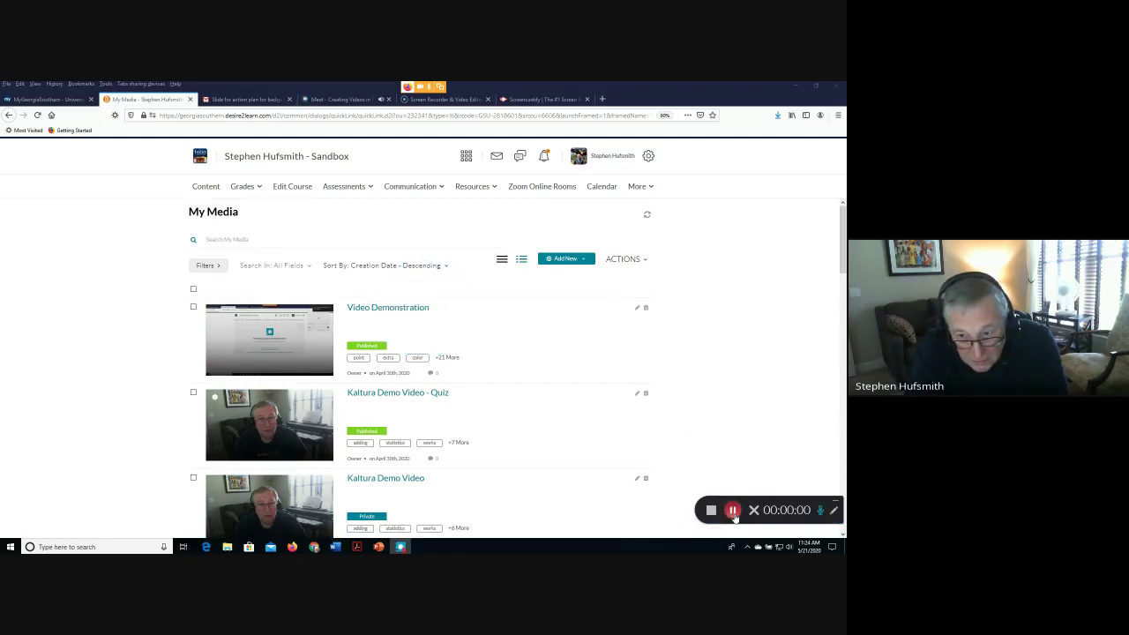
{"action": "left_click_drag", "start_coordinate": [776, 503], "coordinate": [681, 316]}
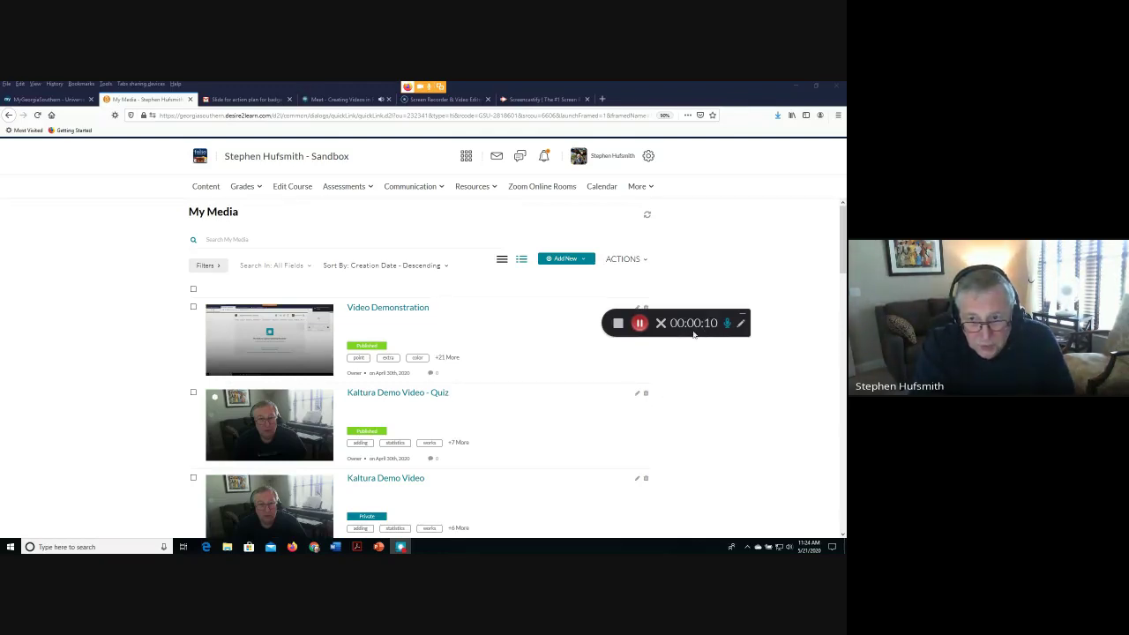
{"action": "left_click_drag", "start_coordinate": [694, 333], "coordinate": [721, 441]}
Pause the running Kaltura Capture recording and resume it
{"action": "left_click", "coordinate": [672, 427]}
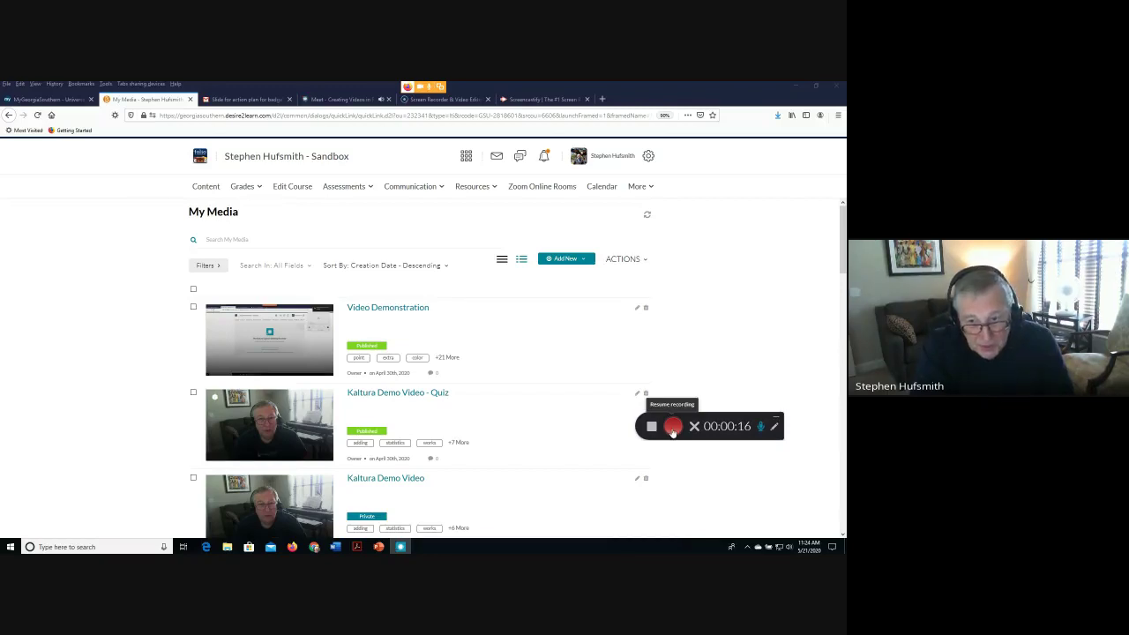
{"action": "left_click", "coordinate": [673, 427]}
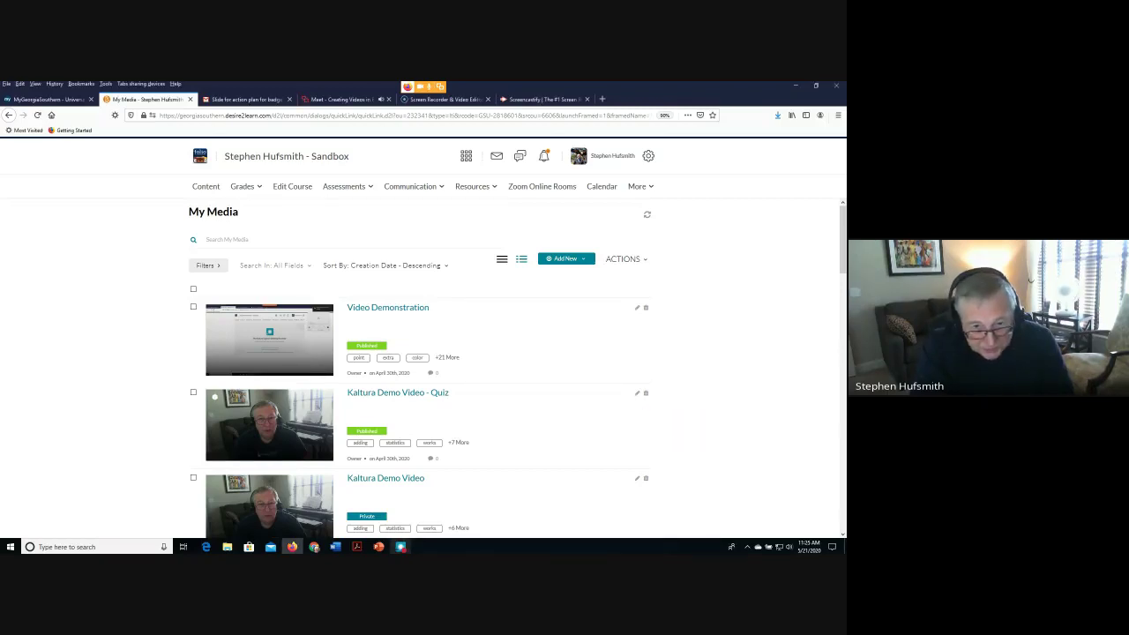
{"action": "mouse_move", "coordinate": [673, 427]}
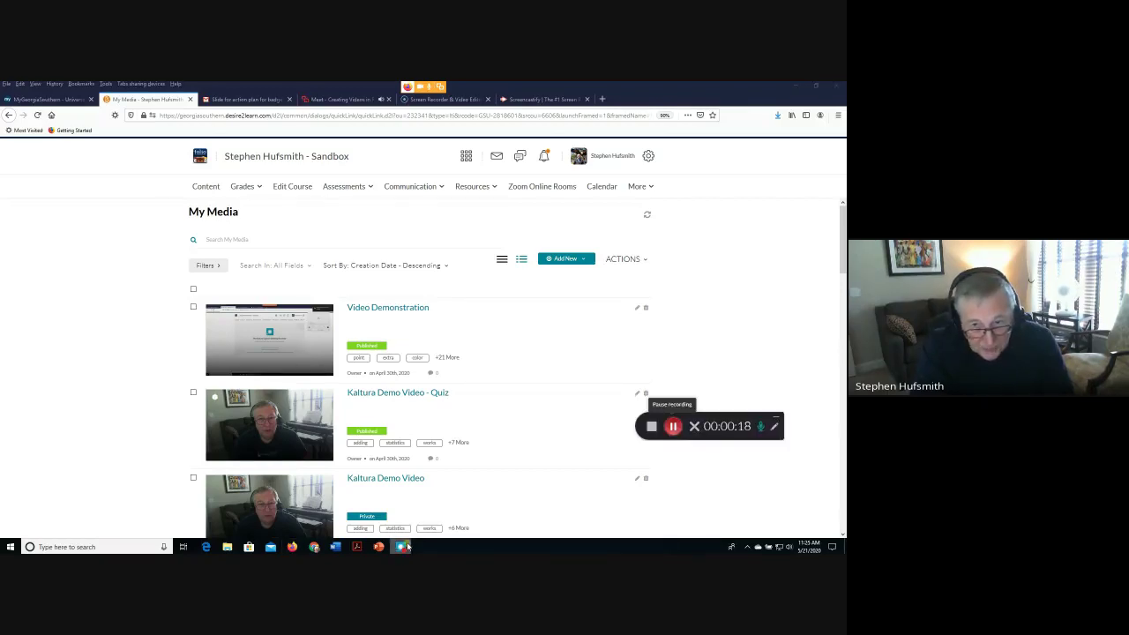
Annotate the video list in yellow with a freehand circle around Video Demonstration, plus an underline and an arrow at Kaltura Demo Video - Quiz
{"action": "left_click", "coordinate": [775, 429]}
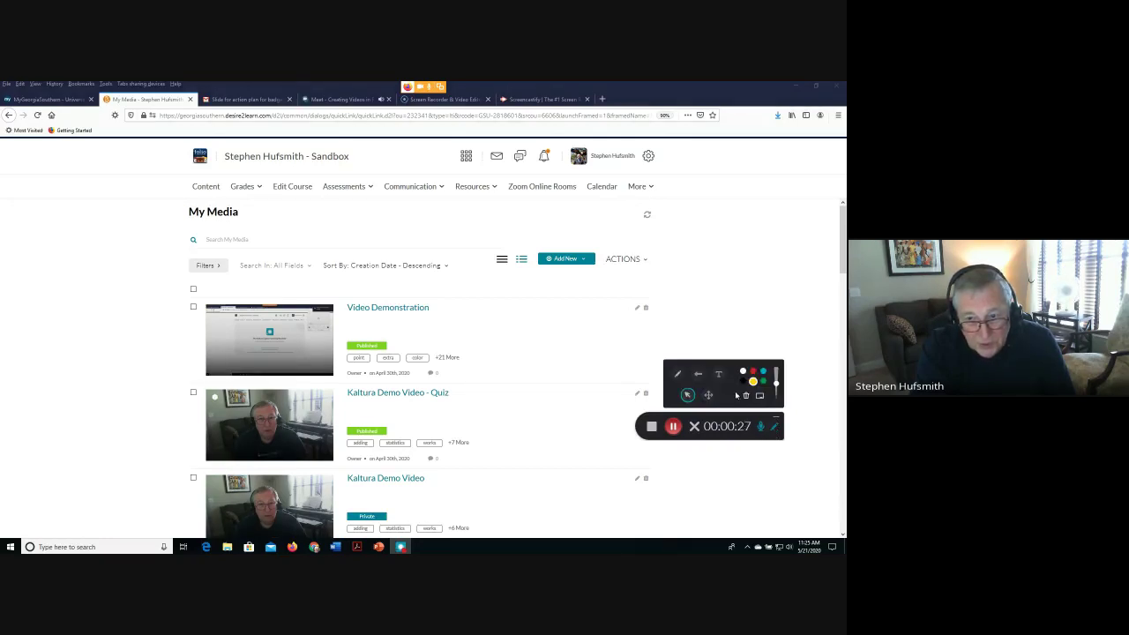
{"action": "left_click", "coordinate": [679, 376]}
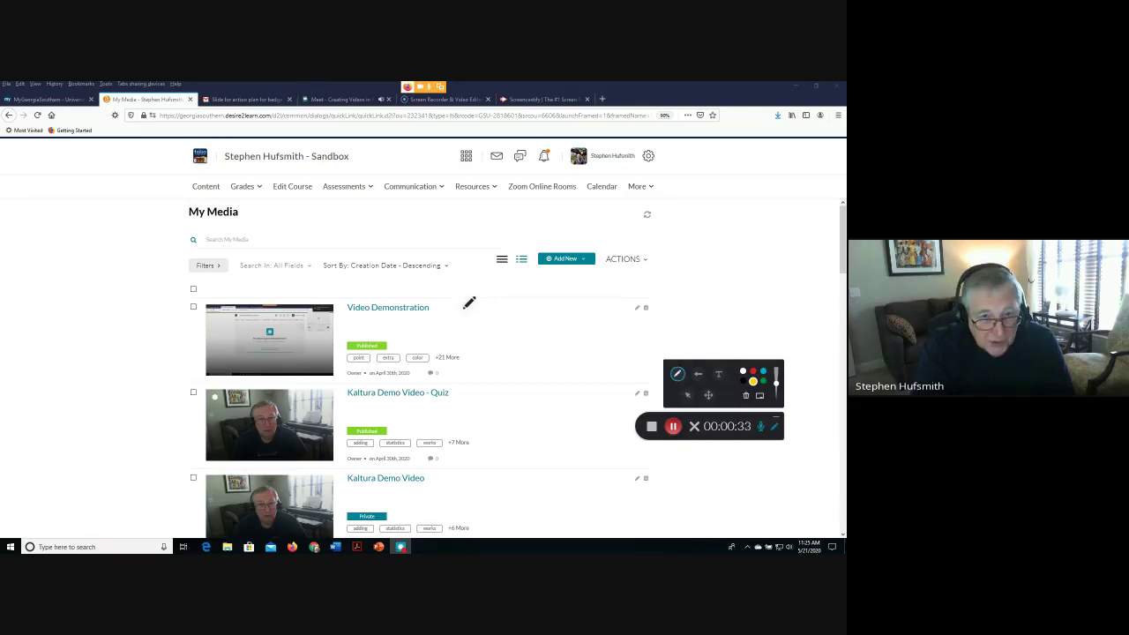
{"action": "mouse_move", "coordinate": [469, 303]}
{"action": "left_mouse_down"}
{"action": "mouse_move", "coordinate": [327, 259]}
{"action": "mouse_move", "coordinate": [187, 314]}
{"action": "mouse_move", "coordinate": [399, 415]}
{"action": "mouse_move", "coordinate": [450, 286]}
{"action": "left_mouse_up"}
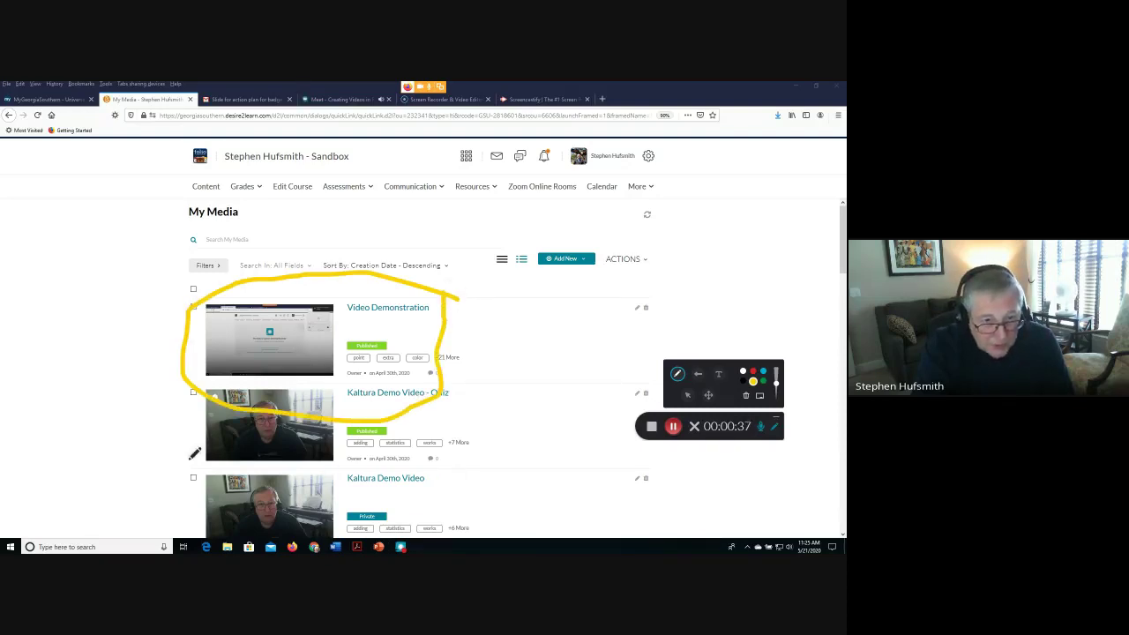
{"action": "mouse_move", "coordinate": [195, 453]}
{"action": "left_mouse_down"}
{"action": "mouse_move", "coordinate": [248, 464]}
{"action": "mouse_move", "coordinate": [426, 458]}
{"action": "left_mouse_up"}
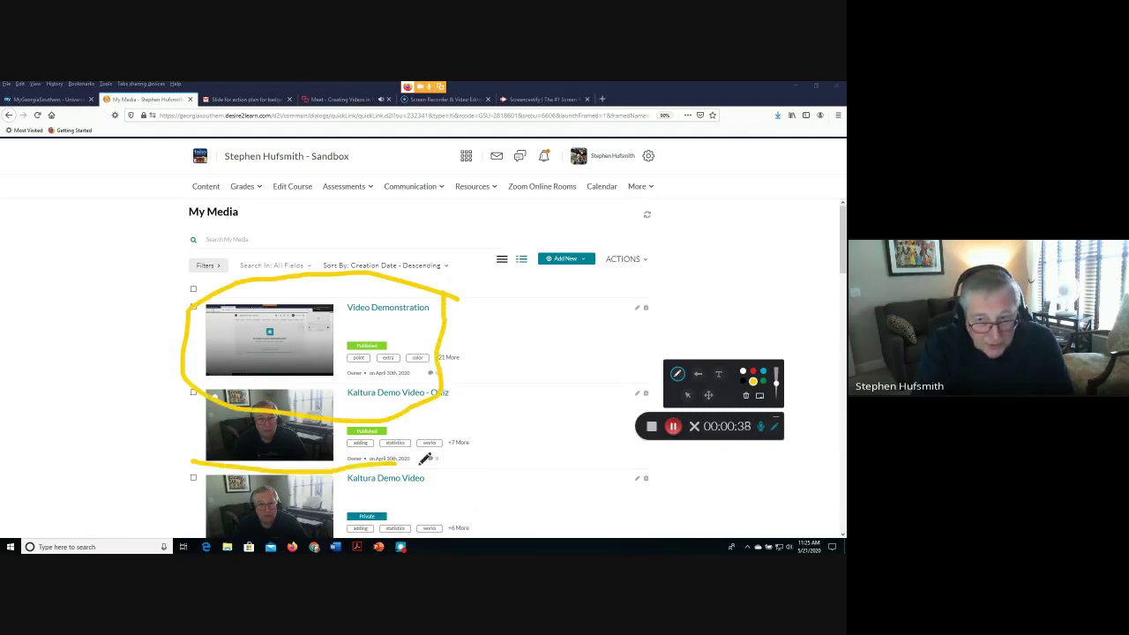
{"action": "left_click", "coordinate": [700, 374]}
{"action": "mouse_move", "coordinate": [705, 267]}
{"action": "left_mouse_down"}
{"action": "mouse_move", "coordinate": [592, 305]}
{"action": "mouse_move", "coordinate": [441, 391]}
{"action": "mouse_move", "coordinate": [434, 428]}
{"action": "mouse_move", "coordinate": [446, 421]}
{"action": "left_mouse_up"}
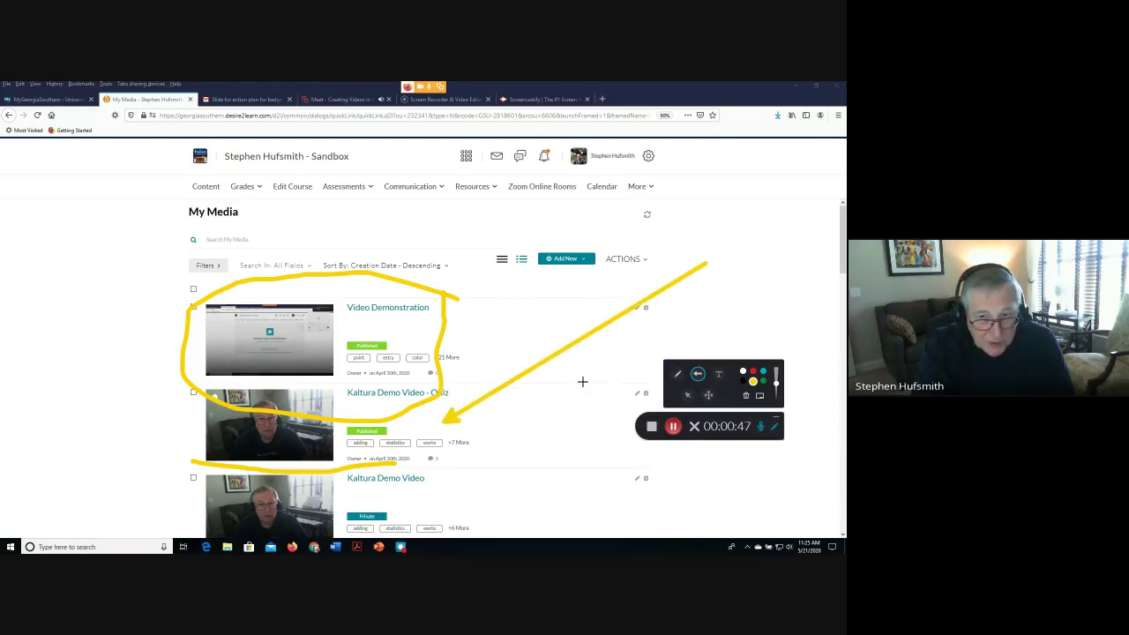
Add the yellow text annotation "This is a demo" above the video list
{"action": "left_click", "coordinate": [719, 375]}
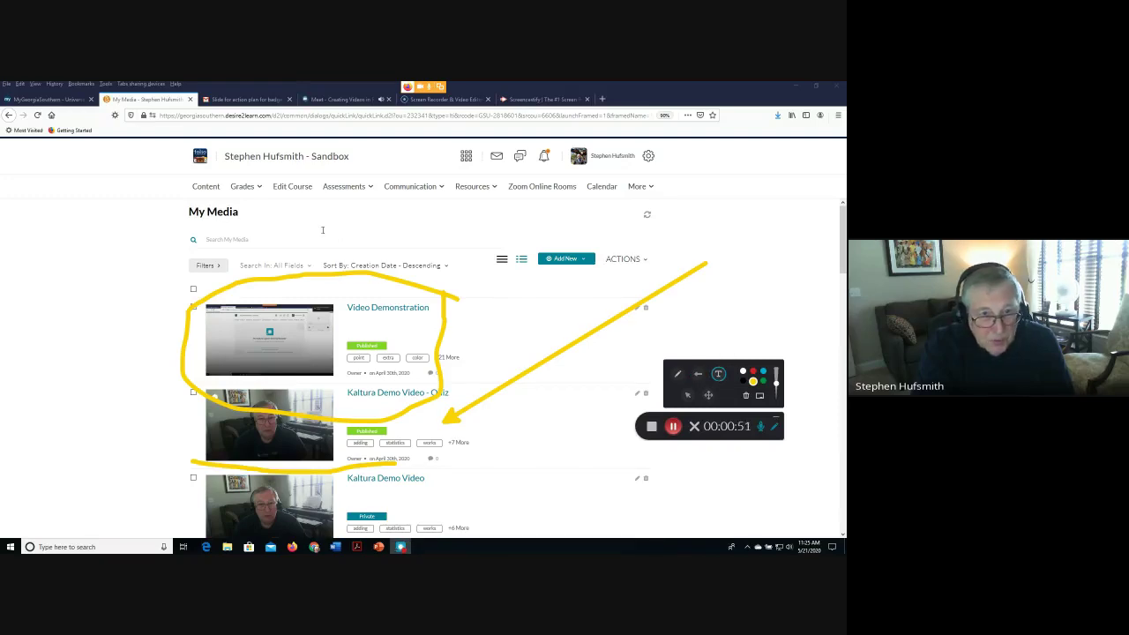
{"action": "left_click", "coordinate": [321, 230]}
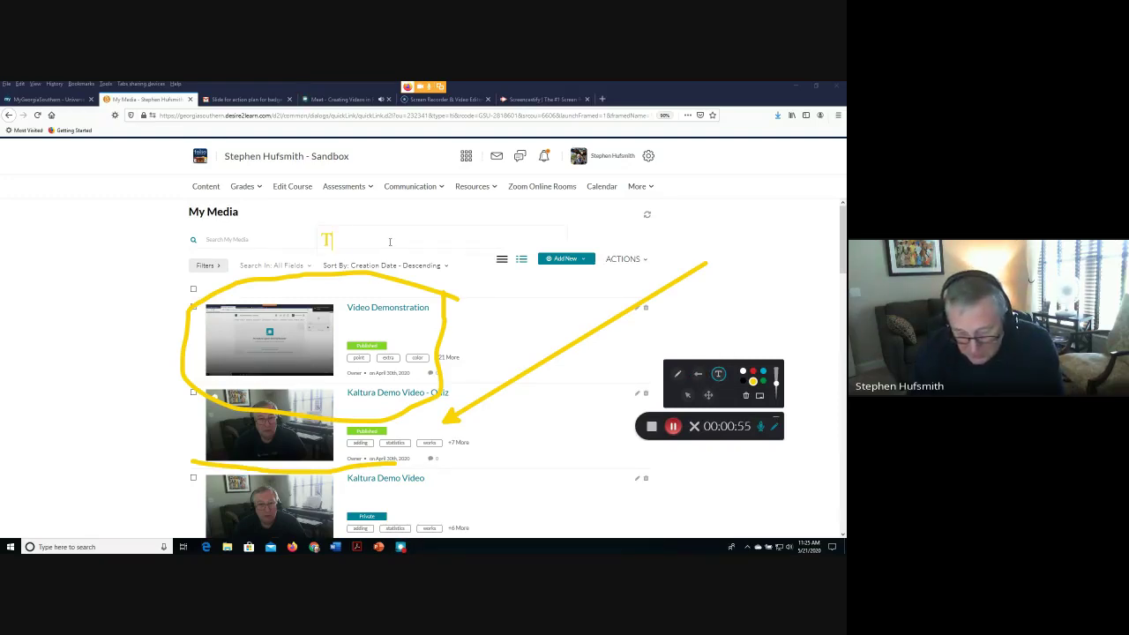
{"action": "type", "text": "his is a de"}
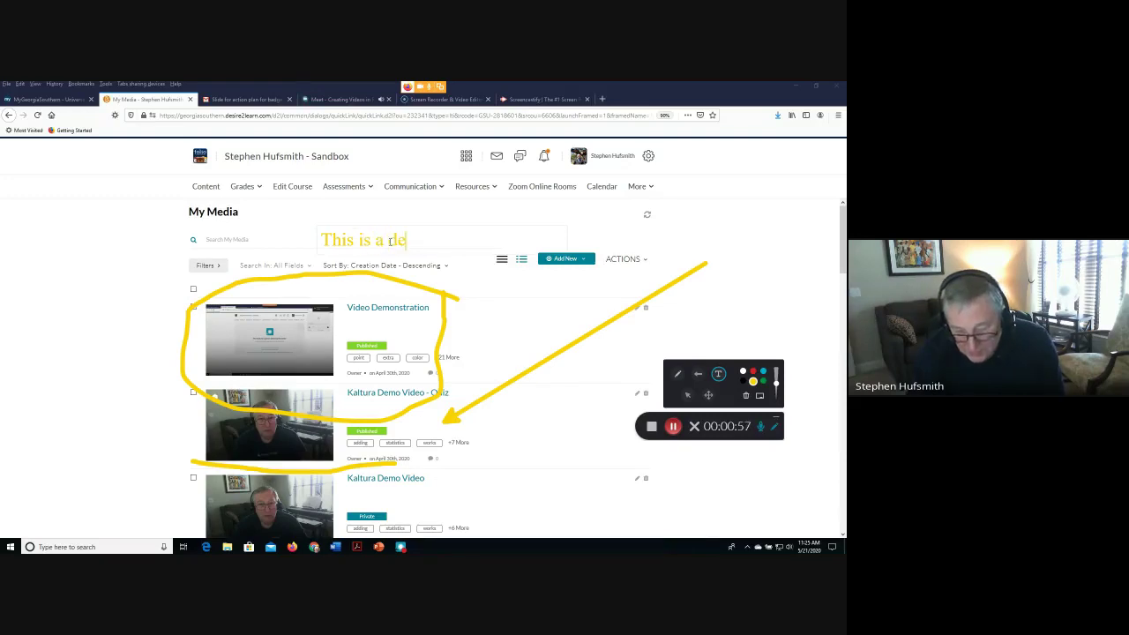
{"action": "type", "text": "mo"}
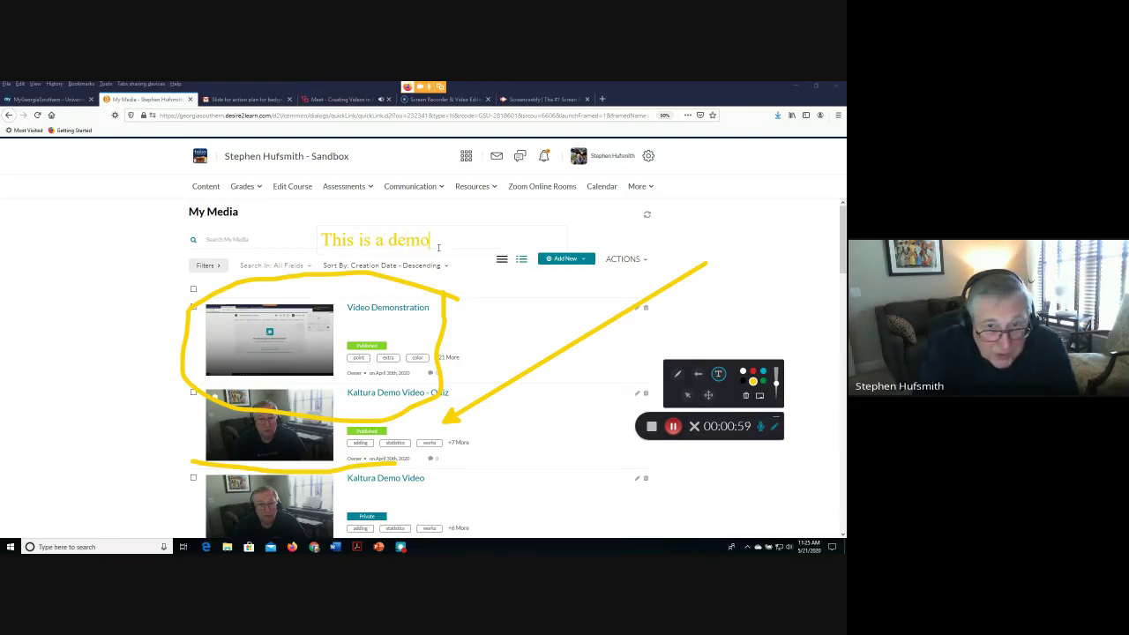
Recolor the "This is a demo" annotation black and select its text box as an object
{"action": "left_click_drag", "start_coordinate": [438, 247], "coordinate": [319, 243]}
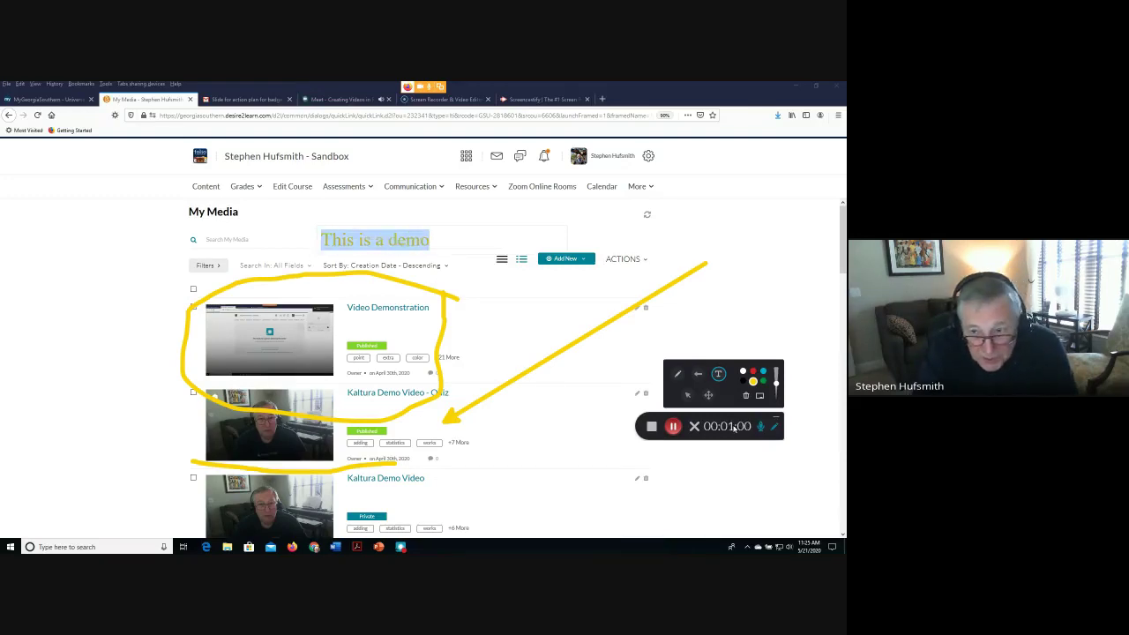
{"action": "left_click", "coordinate": [745, 382]}
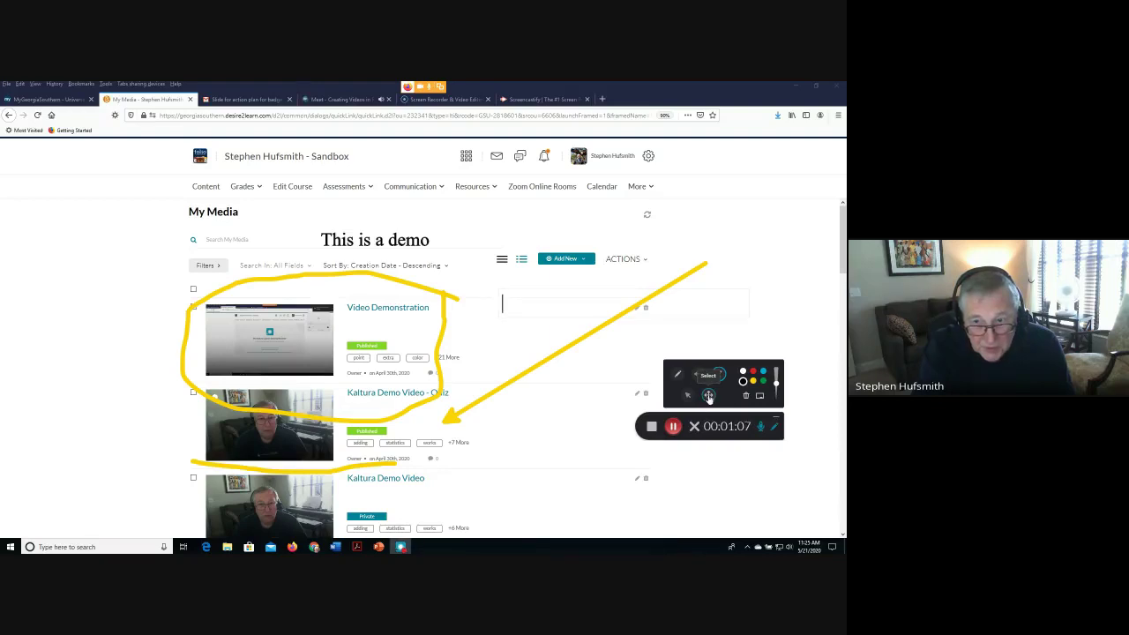
{"action": "left_click", "coordinate": [427, 253]}
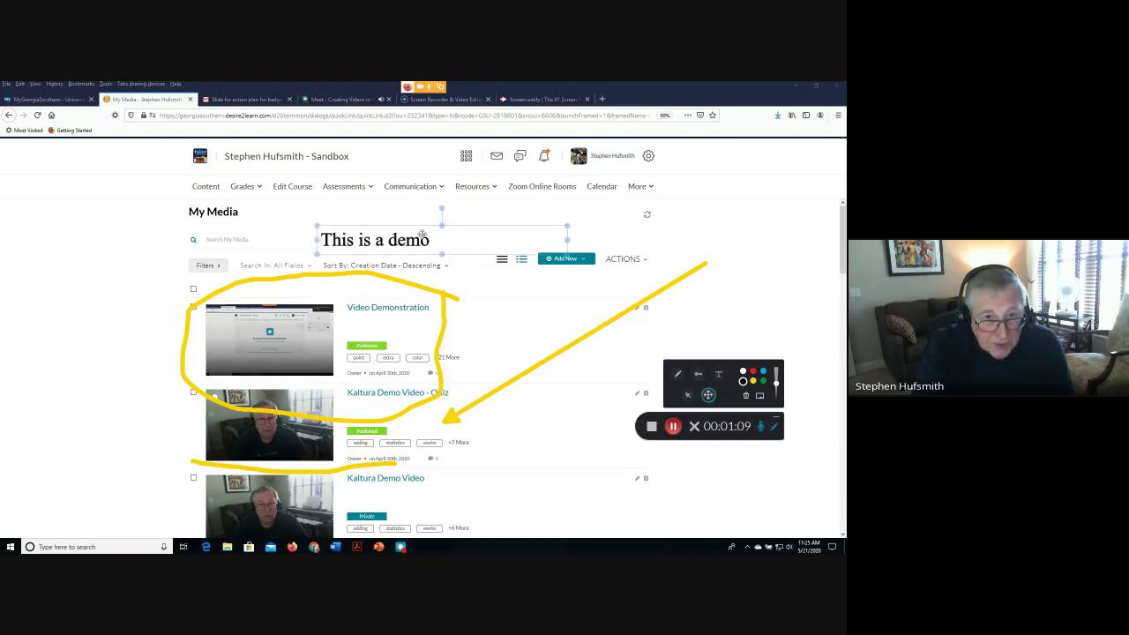
Move the "This is a demo" text beside the Kaltura Demo Video entry, shift the arrow up beside Video Demonstration, and select the freehand circle
{"action": "mouse_move", "coordinate": [419, 227]}
{"action": "left_mouse_down"}
{"action": "mouse_move", "coordinate": [528, 307]}
{"action": "mouse_move", "coordinate": [530, 471]}
{"action": "left_mouse_up"}
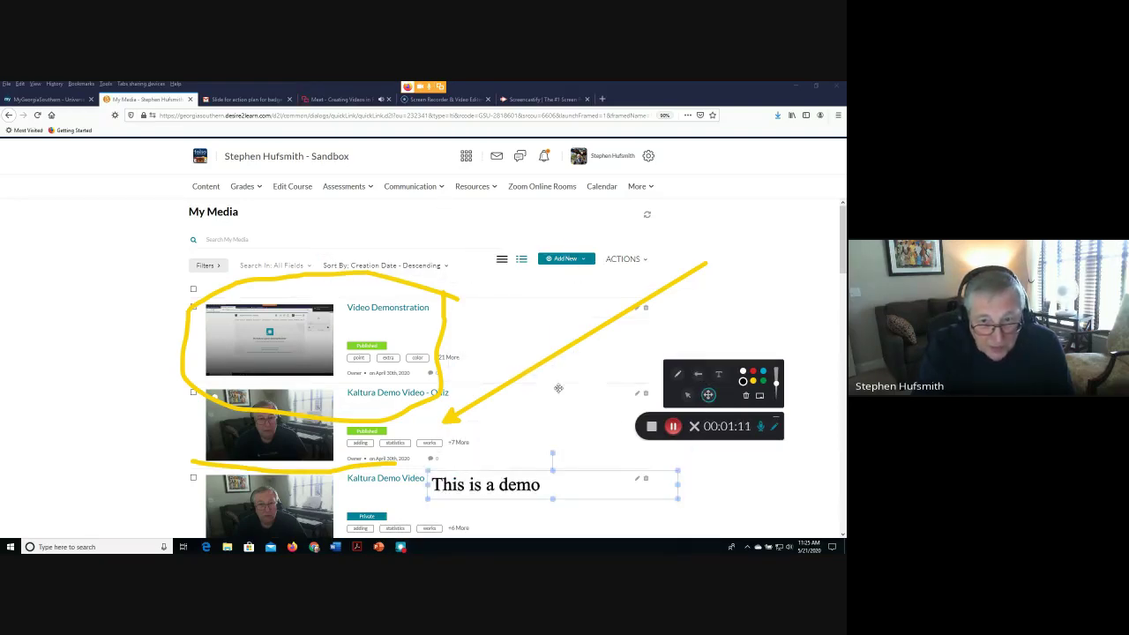
{"action": "left_click", "coordinate": [556, 355]}
{"action": "left_click_drag", "start_coordinate": [556, 356], "coordinate": [596, 232]}
{"action": "left_click", "coordinate": [285, 276]}
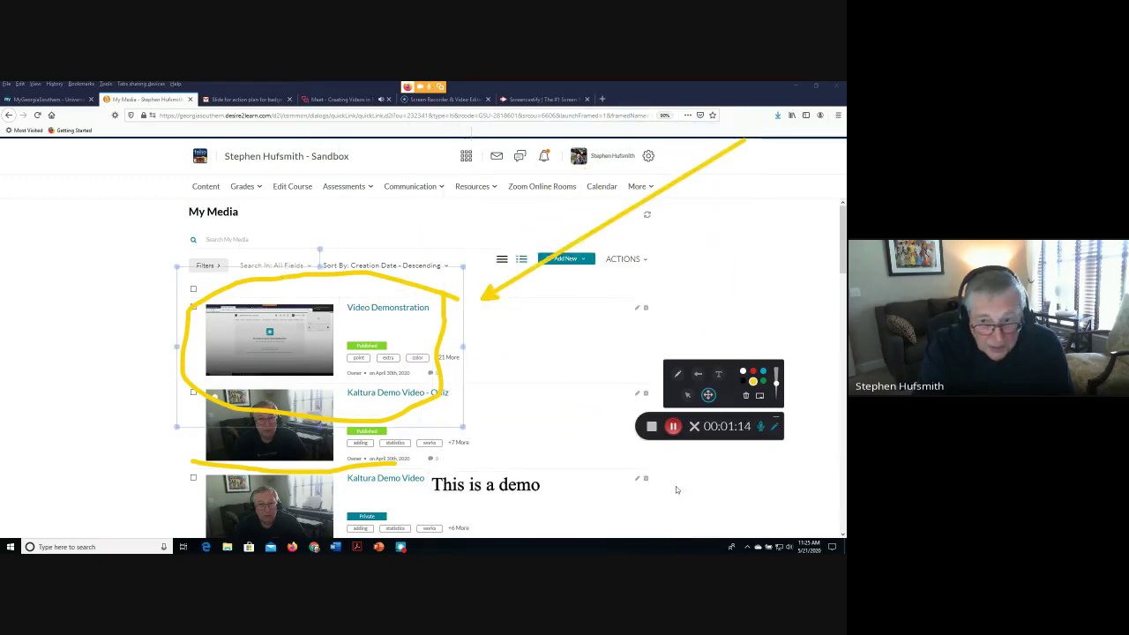
Clear all annotations from the screen and stop the Kaltura Capture recording
{"action": "left_click", "coordinate": [746, 397]}
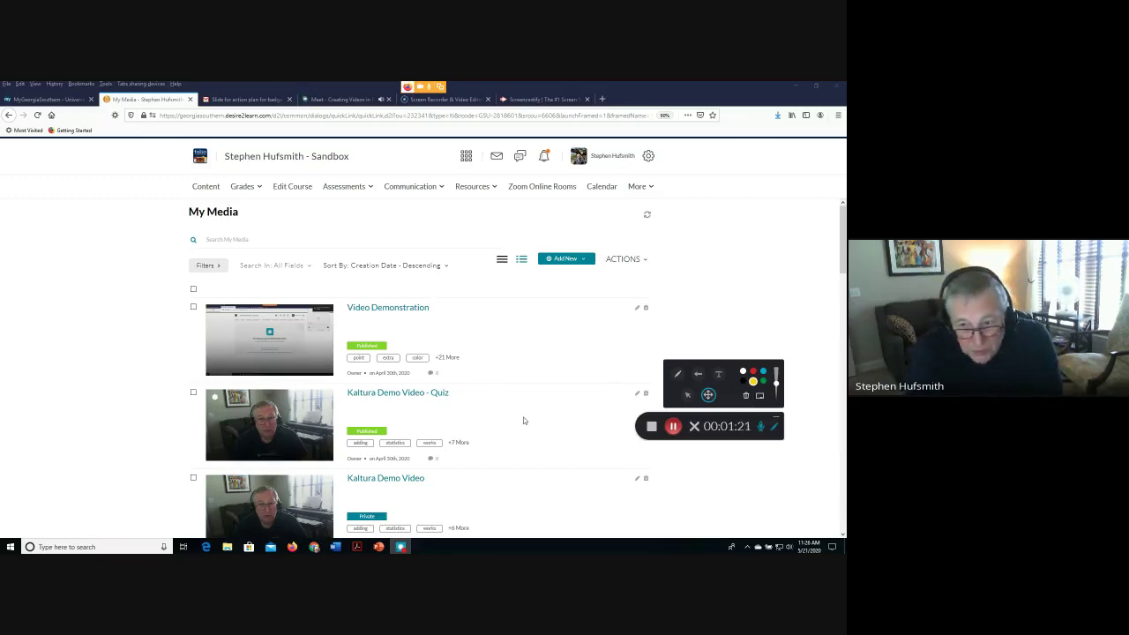
{"action": "left_click", "coordinate": [652, 427]}
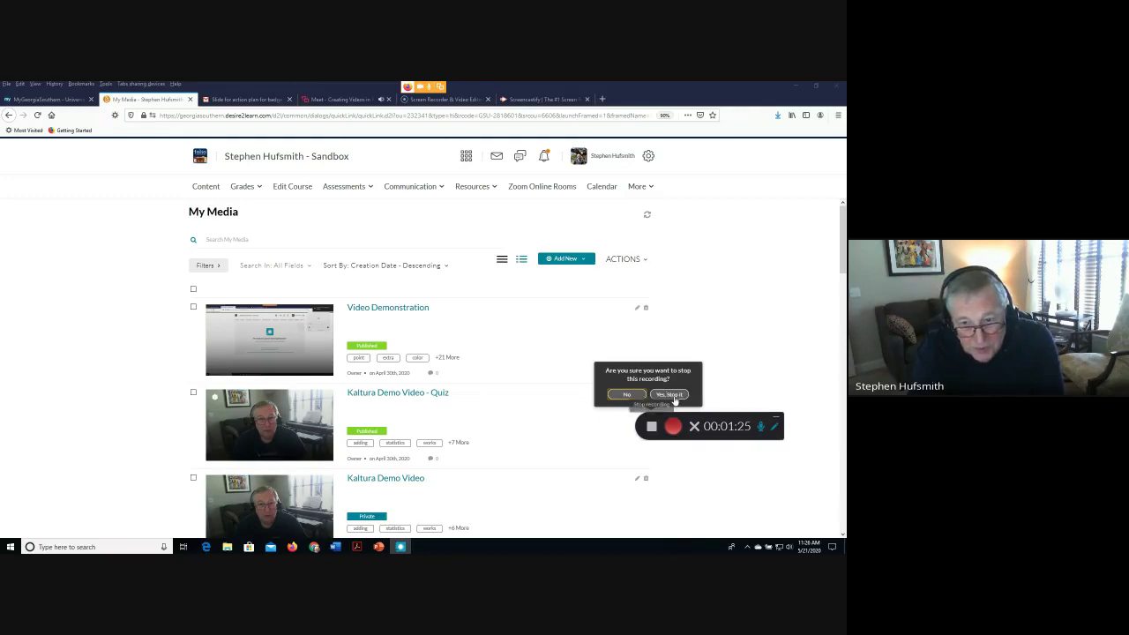
{"action": "left_click", "coordinate": [672, 396]}
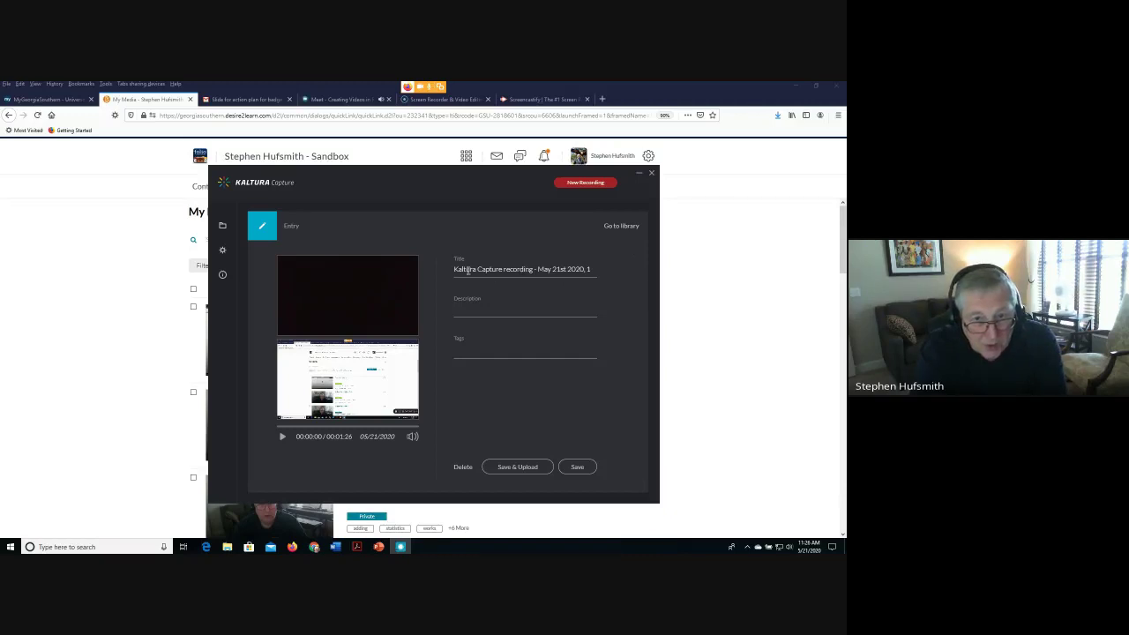
Replace the recording's default title with "History 1101 - Course Intro (Summer 2020)" and save and upload the recording
{"action": "mouse_move", "coordinate": [454, 273]}
{"action": "left_mouse_down"}
{"action": "mouse_move", "coordinate": [632, 282]}
{"action": "mouse_move", "coordinate": [459, 270]}
{"action": "left_mouse_up"}
{"action": "left_click", "coordinate": [594, 272]}
{"action": "left_click", "coordinate": [534, 300]}
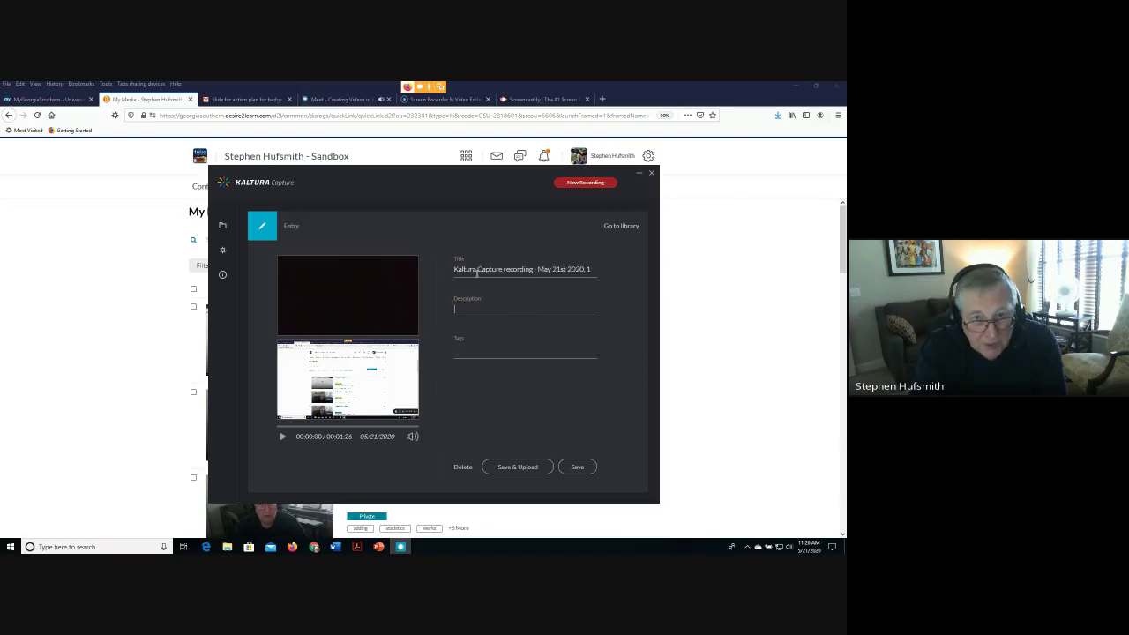
{"action": "left_click_drag", "start_coordinate": [537, 270], "coordinate": [607, 273]}
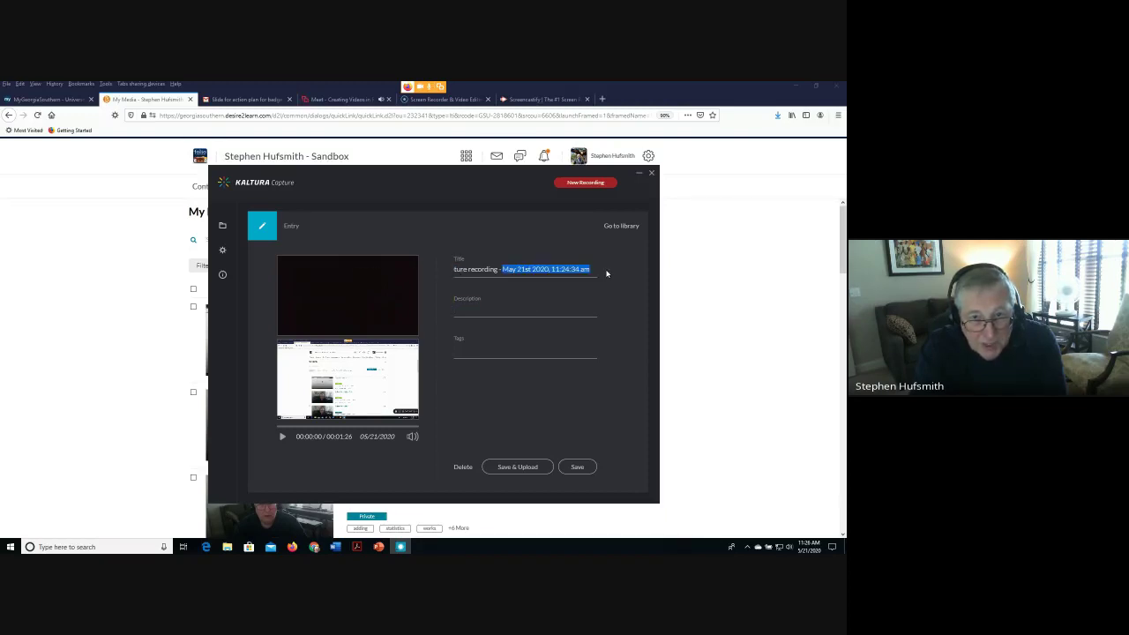
{"action": "left_click", "coordinate": [551, 272]}
{"action": "left_click_drag", "start_coordinate": [458, 270], "coordinate": [670, 277]}
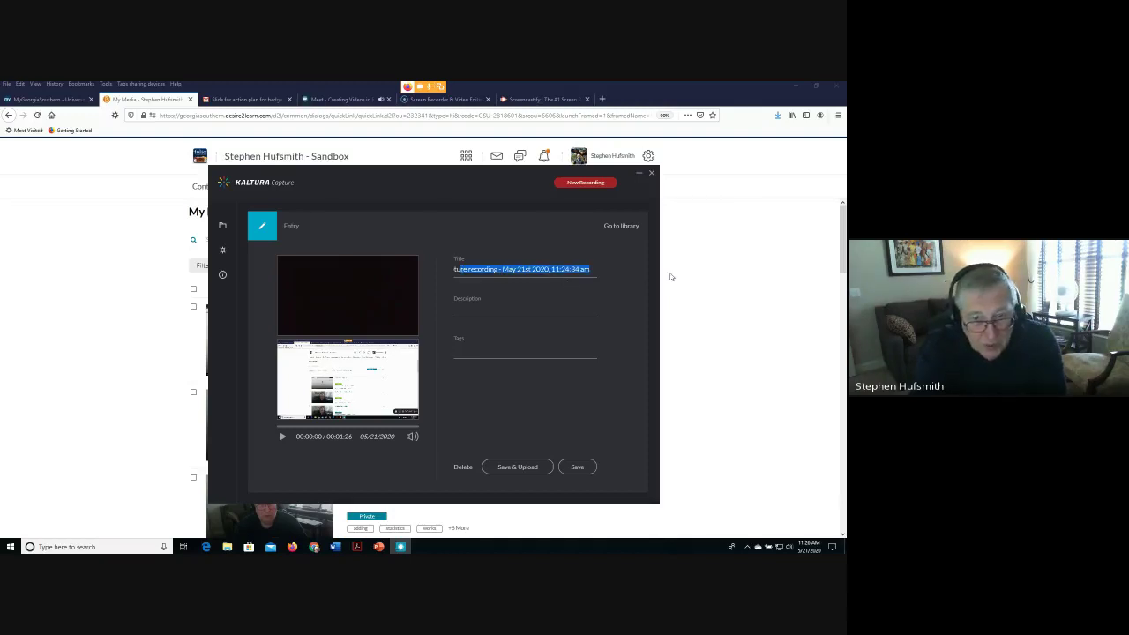
{"action": "key", "text": "BackSpace"}
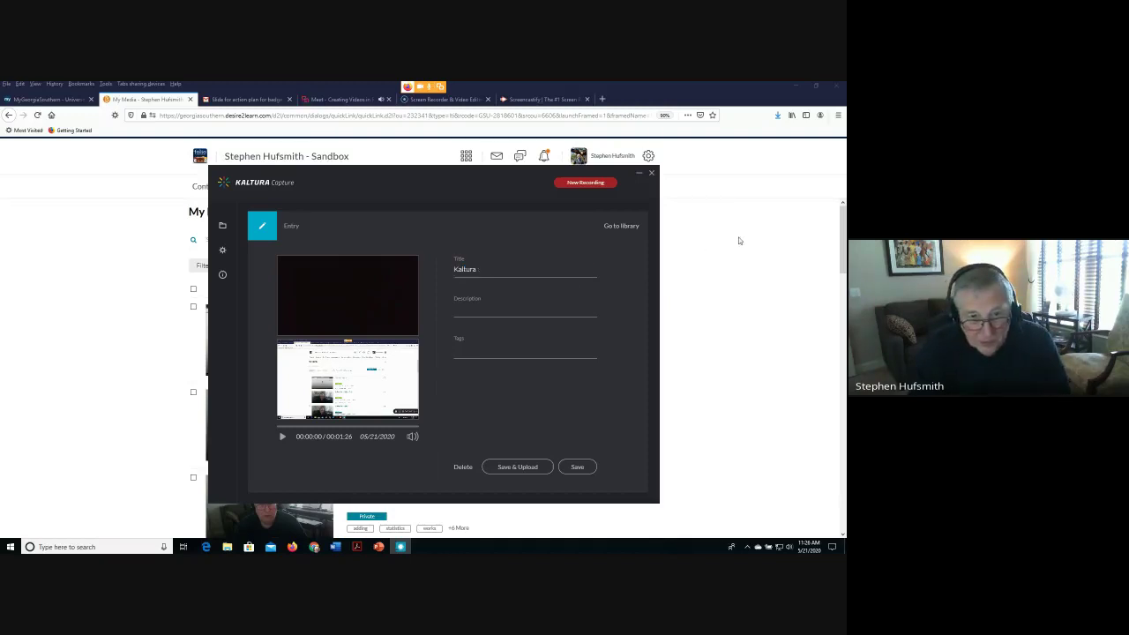
{"action": "key", "text": "BackSpace"}
{"action": "key", "text": "BackSpace"}
{"action": "key", "text": "BackSpace"}
{"action": "key", "text": "BackSpace"}
{"action": "key", "text": "BackSpace"}
{"action": "key", "text": "BackSpace"}
{"action": "key", "text": "BackSpace"}
{"action": "type", "text": "History"}
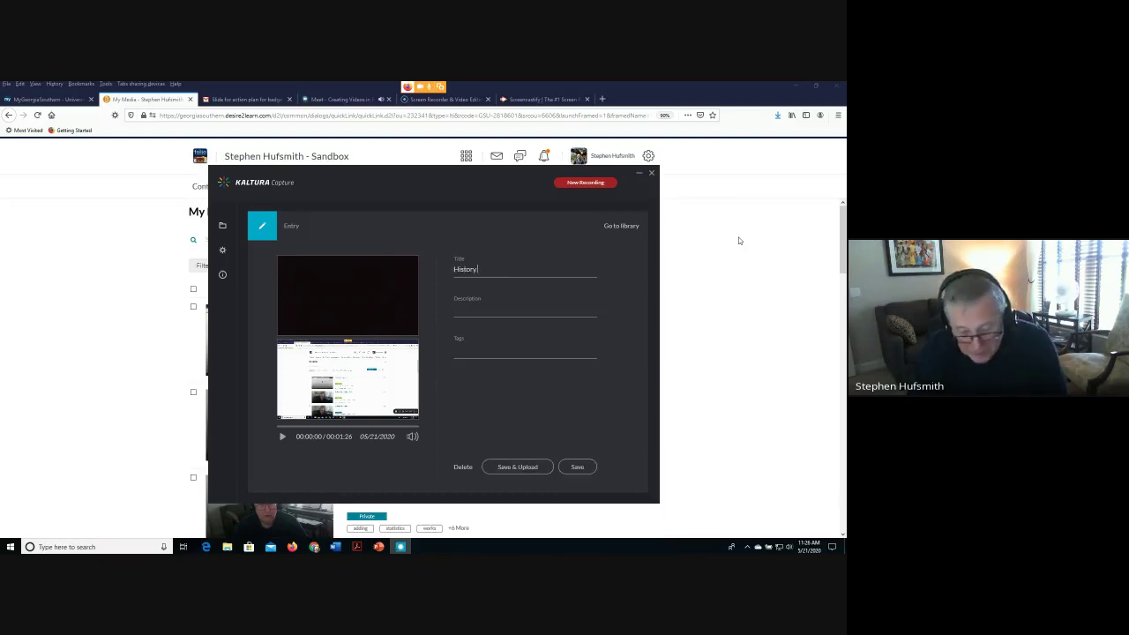
{"action": "type", "text": "01"}
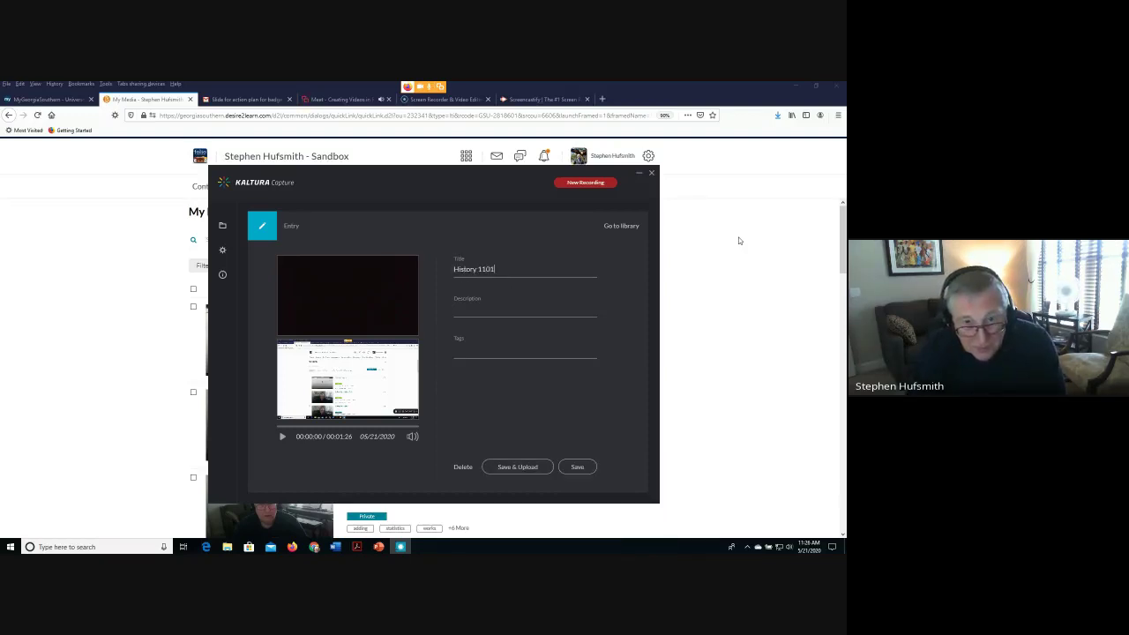
{"action": "type", "text": " - "}
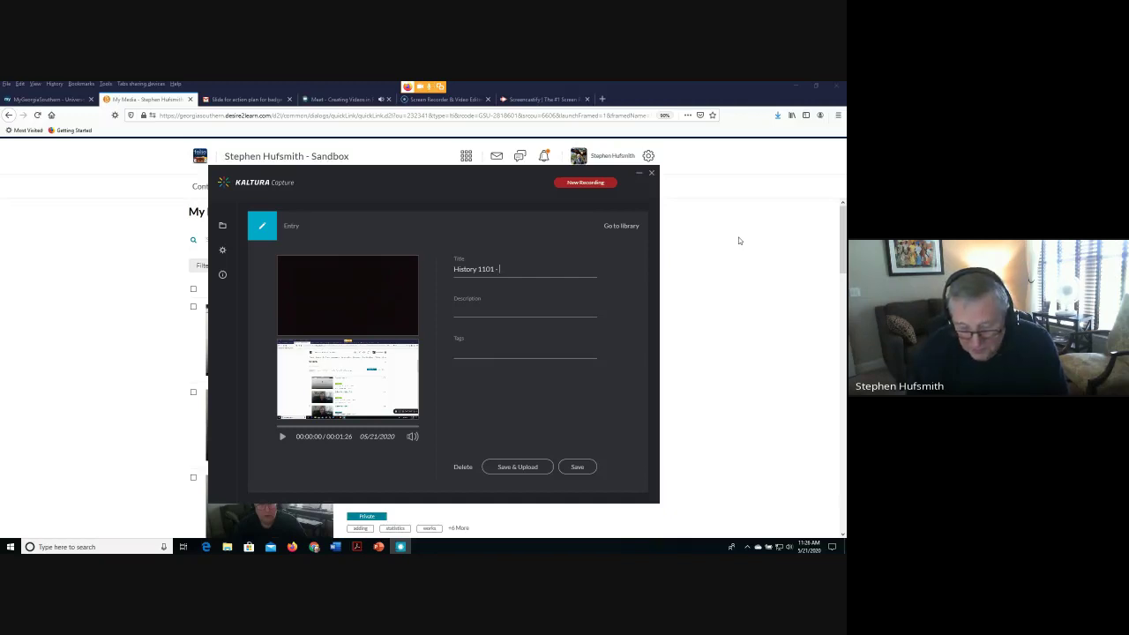
{"action": "type", "text": "Course Intro"}
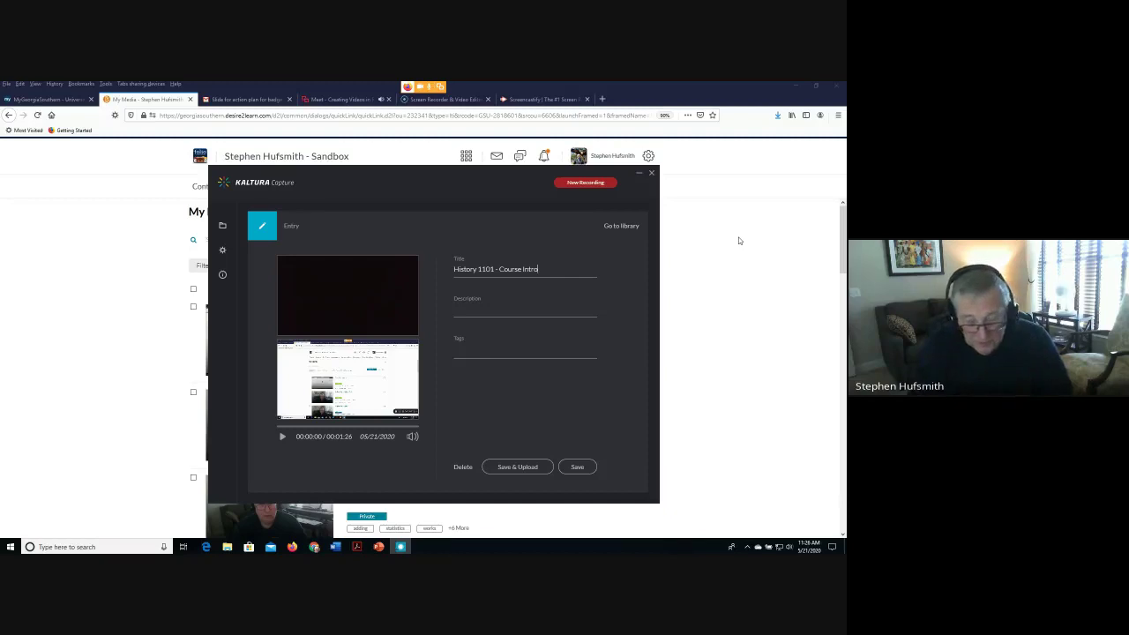
{"action": "type", "text": " (S"}
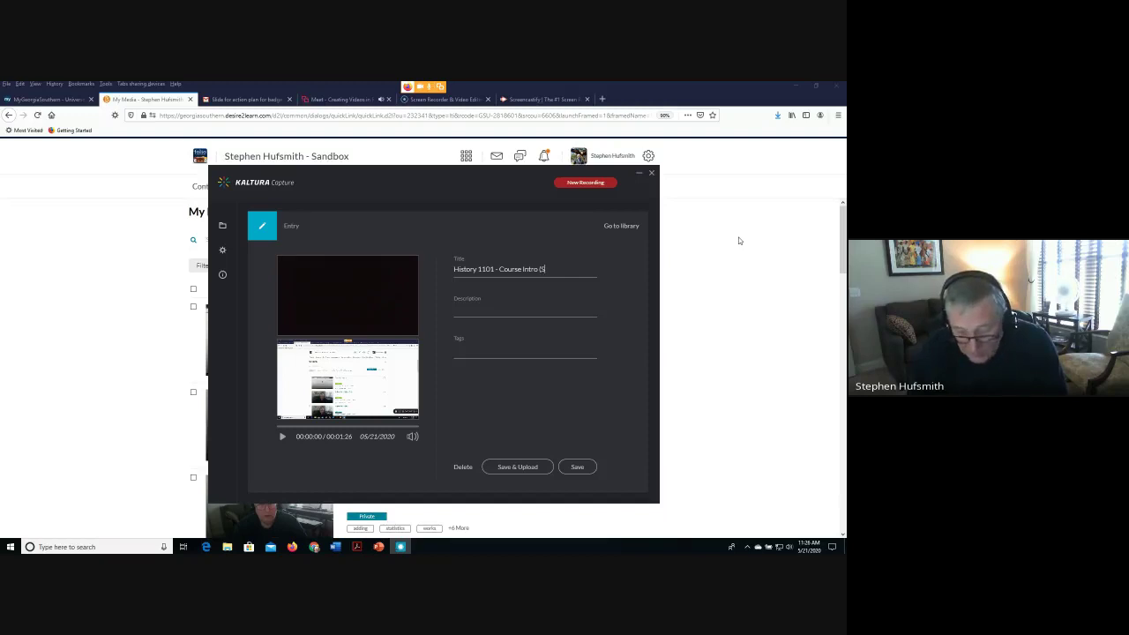
{"action": "type", "text": "ummer"}
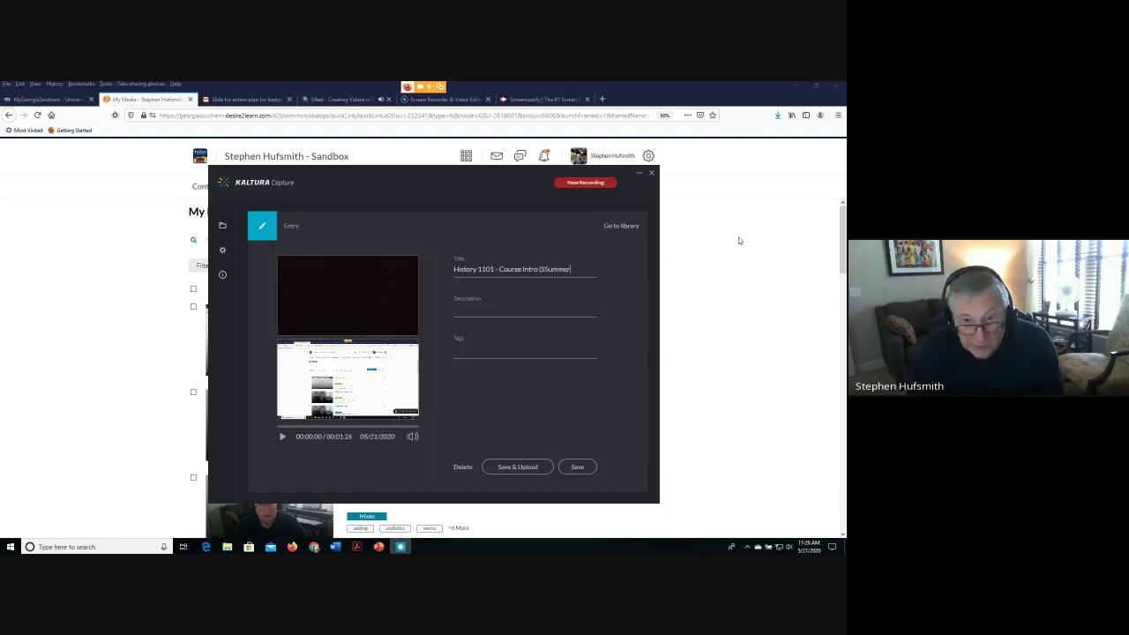
{"action": "key", "text": "BackSpace"}
{"action": "key", "text": "BackSpace"}
{"action": "key", "text": "BackSpace"}
{"action": "key", "text": "BackSpace"}
{"action": "key", "text": "BackSpace"}
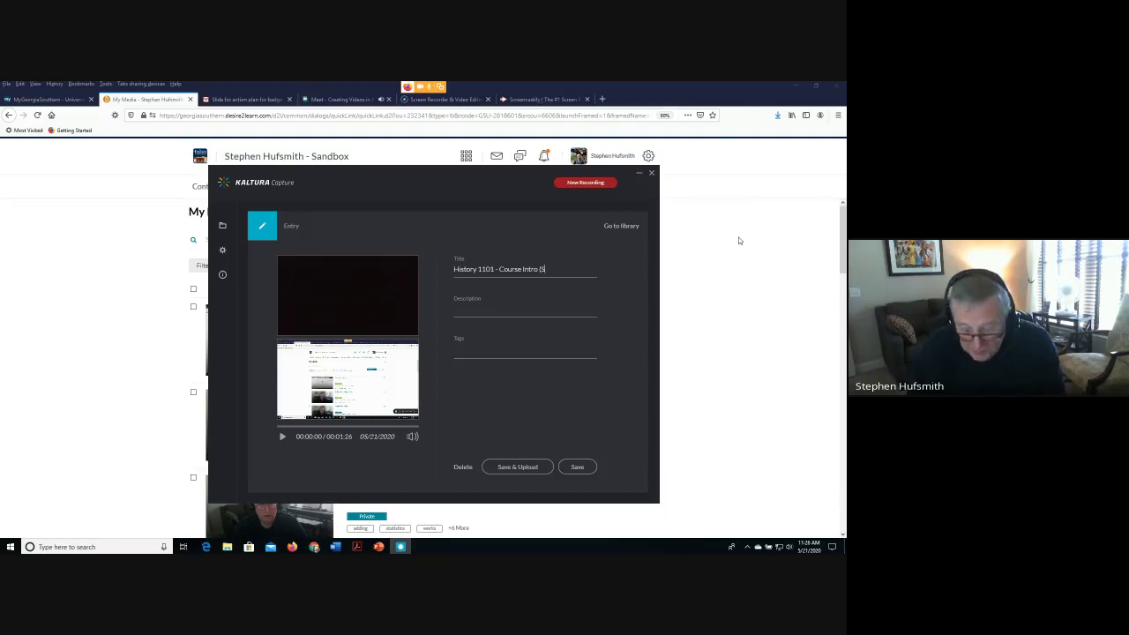
{"action": "type", "text": "ummer 200"}
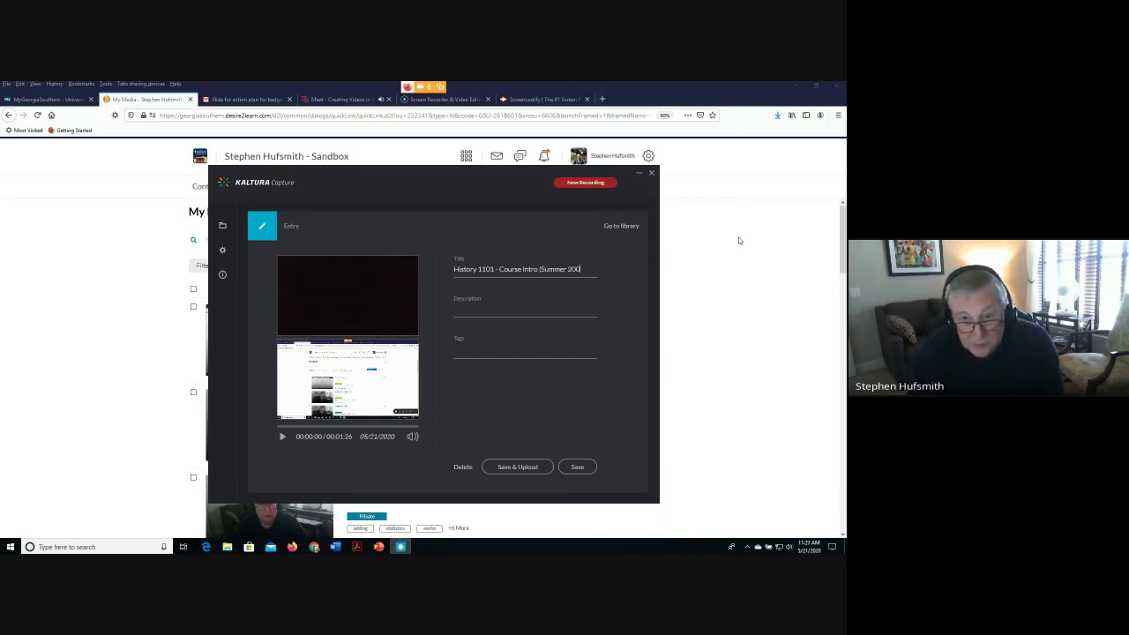
{"action": "key", "text": "BackSpace"}
{"action": "type", "text": "2"}
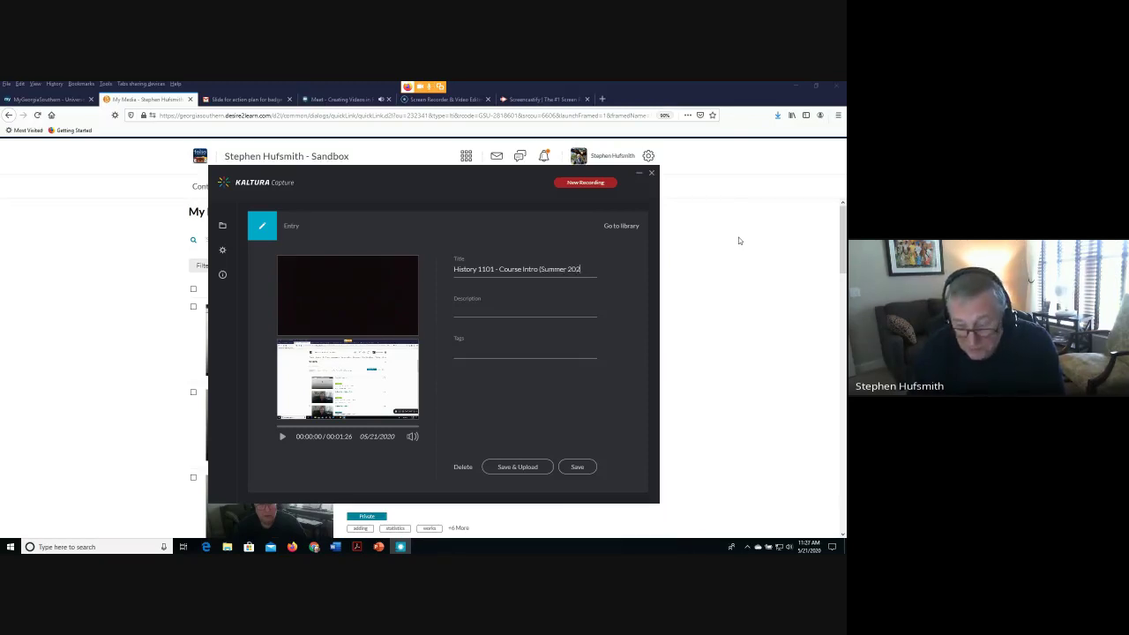
{"action": "type", "text": "0)"}
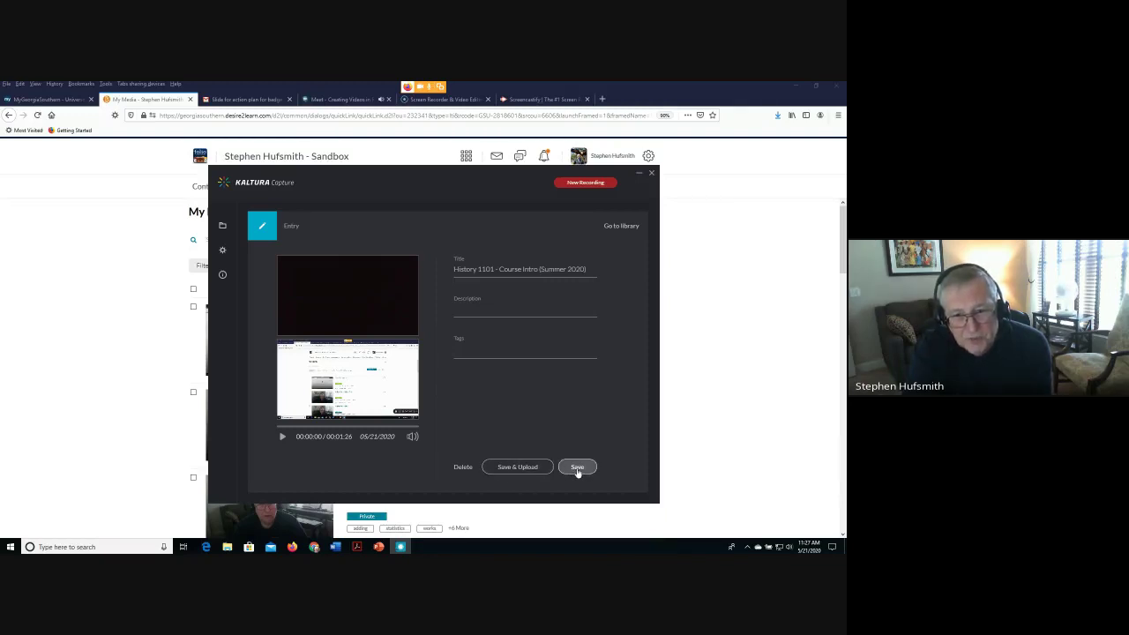
{"action": "left_click", "coordinate": [518, 467]}
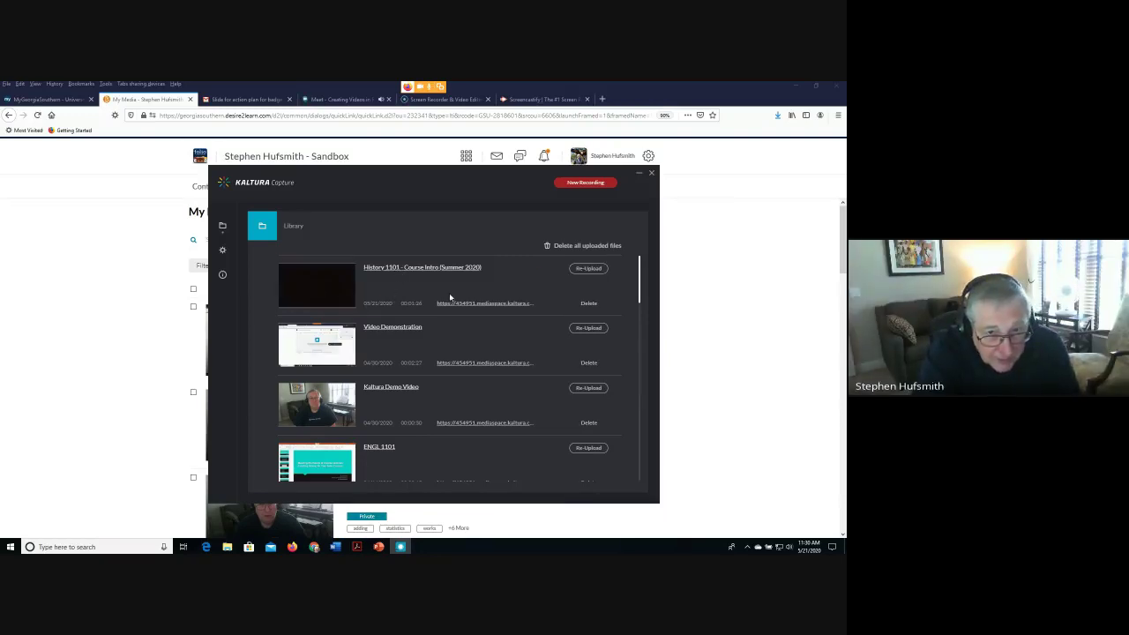
Close Kaltura Capture from the uploaded recording's library entry and refresh the My Media list to check the new video
{"action": "left_click", "coordinate": [439, 269]}
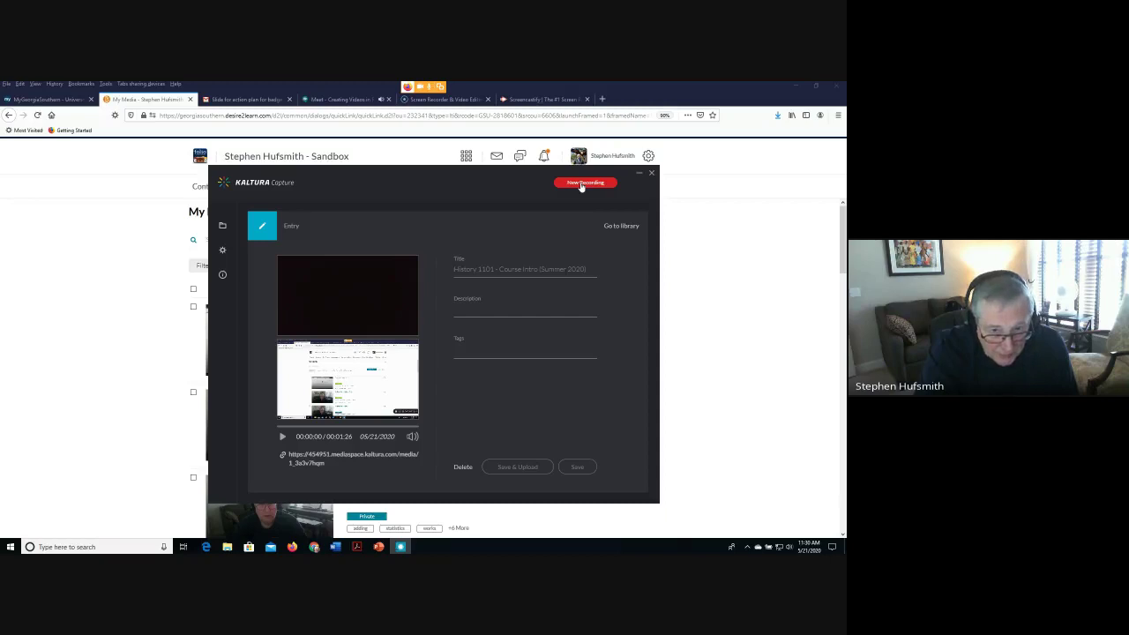
{"action": "left_click", "coordinate": [651, 174]}
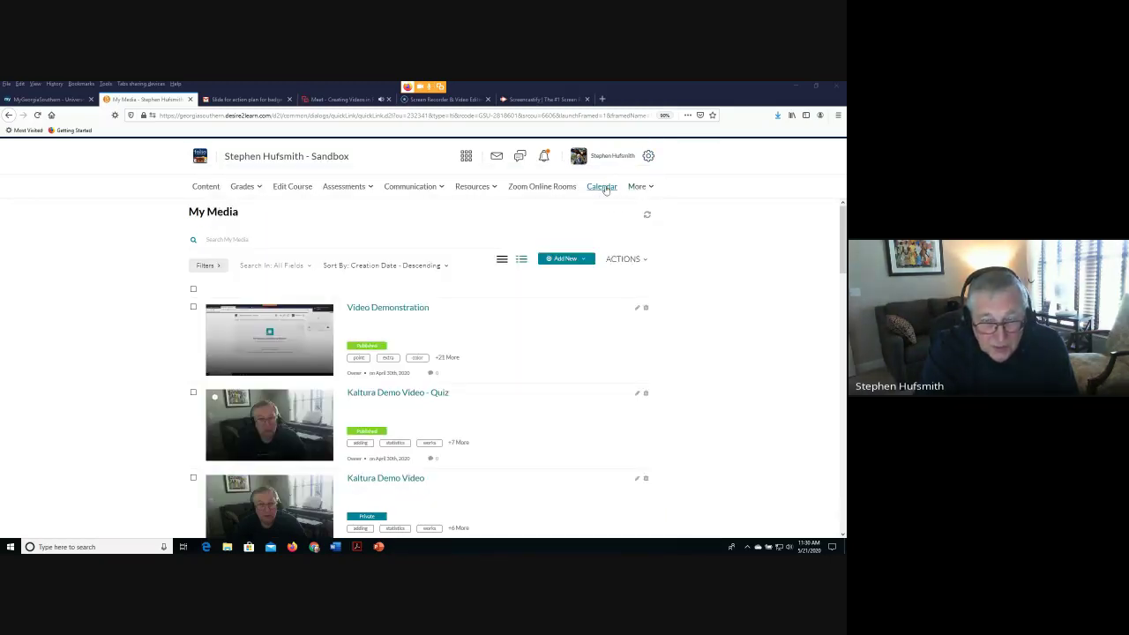
{"action": "left_click", "coordinate": [35, 115]}
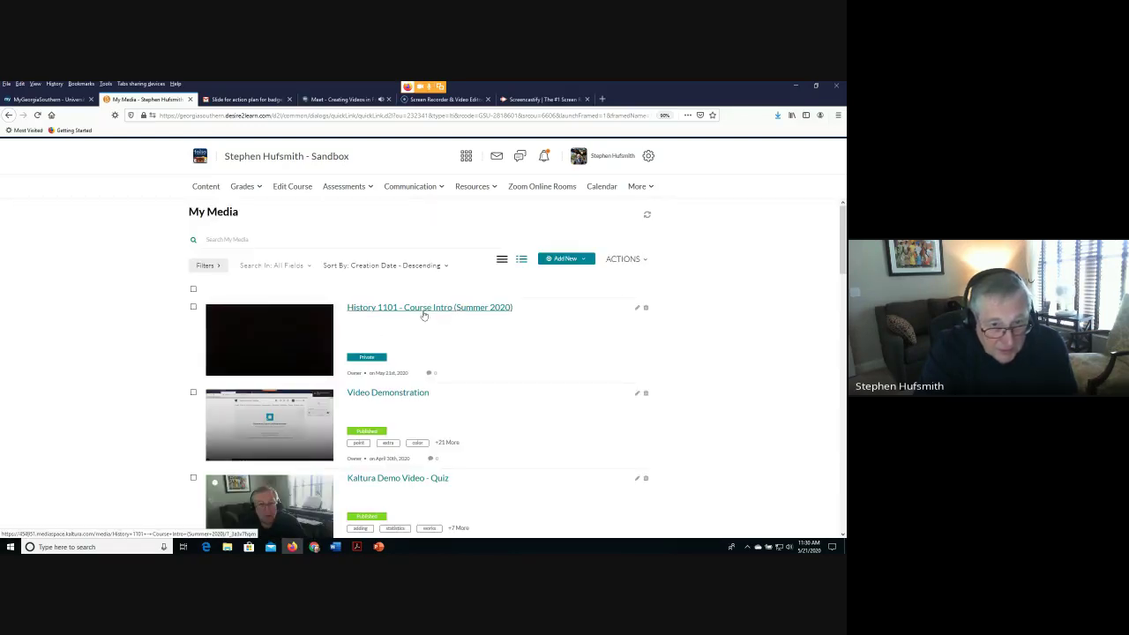
{"action": "scroll", "coordinate": [423, 315], "scroll_direction": "down", "scroll_amount": 1}
{"action": "scroll", "coordinate": [391, 320], "scroll_direction": "up", "scroll_amount": 1}
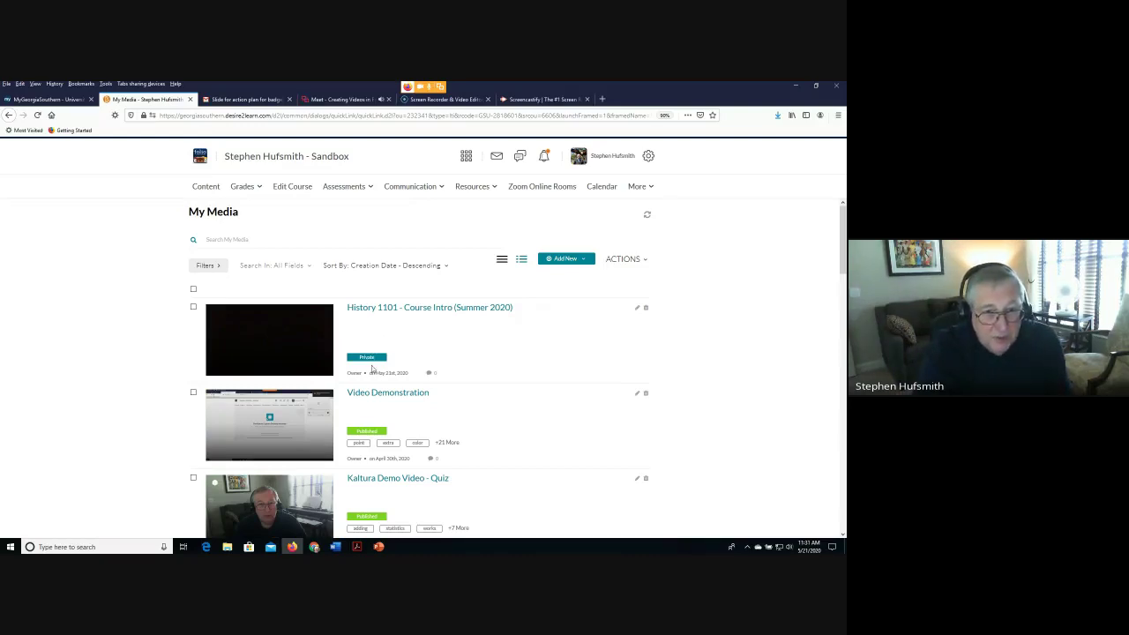
{"action": "scroll", "coordinate": [410, 352], "scroll_direction": "down", "scroll_amount": 2}
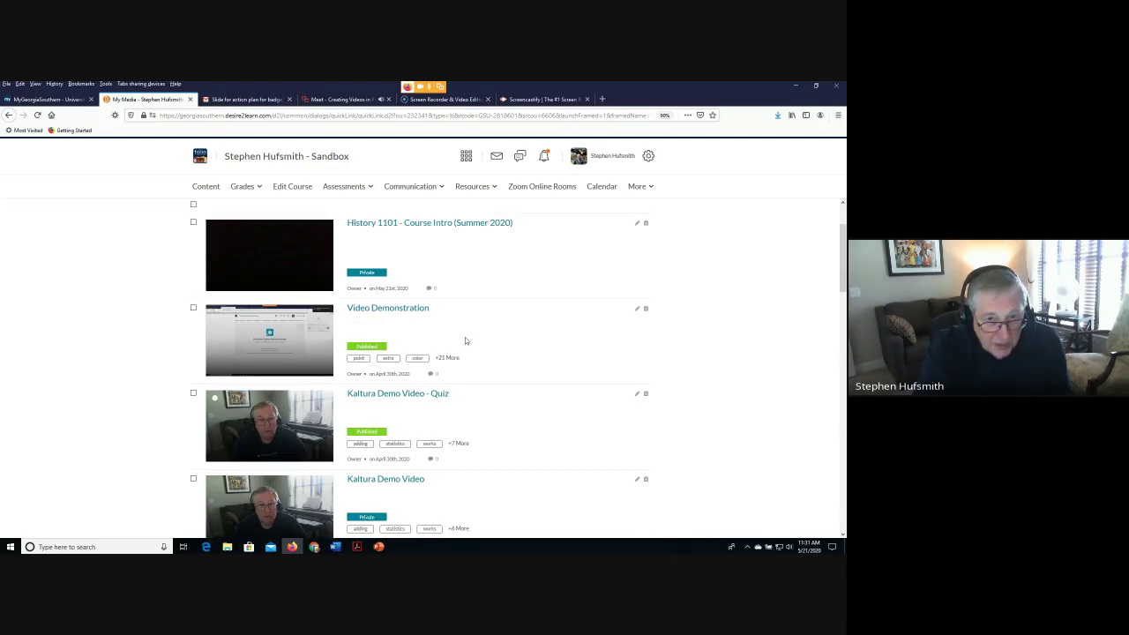
{"action": "scroll", "coordinate": [478, 336], "scroll_direction": "up", "scroll_amount": 2}
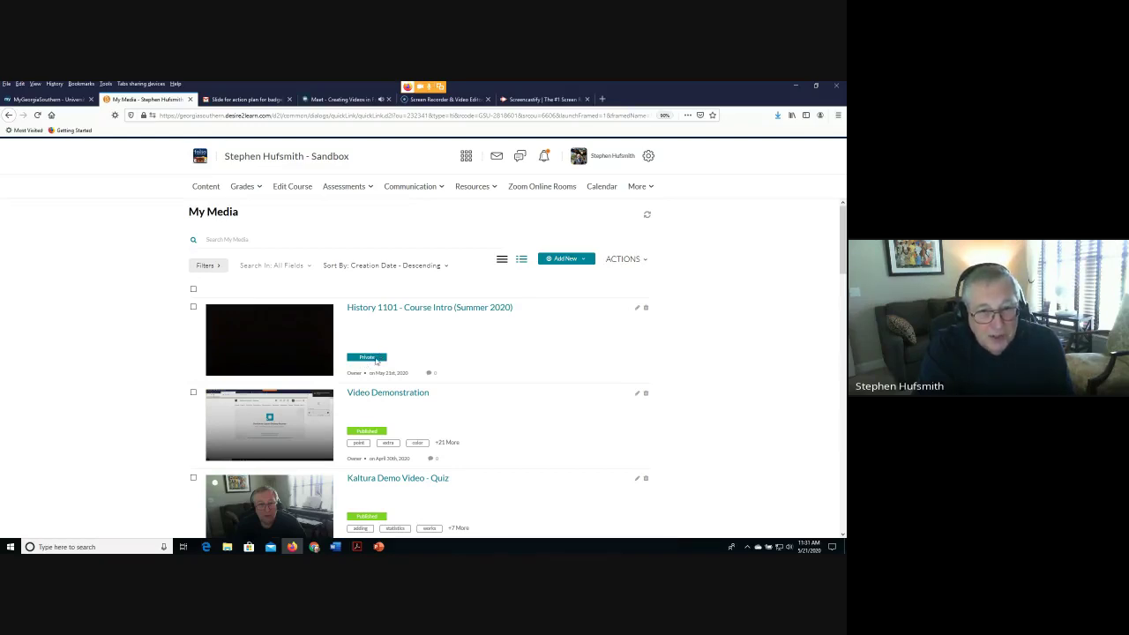
Open the "History 1101 - Course Intro (Summer 2020)" video from My Media and bring its player and details into view
{"action": "left_click", "coordinate": [440, 308]}
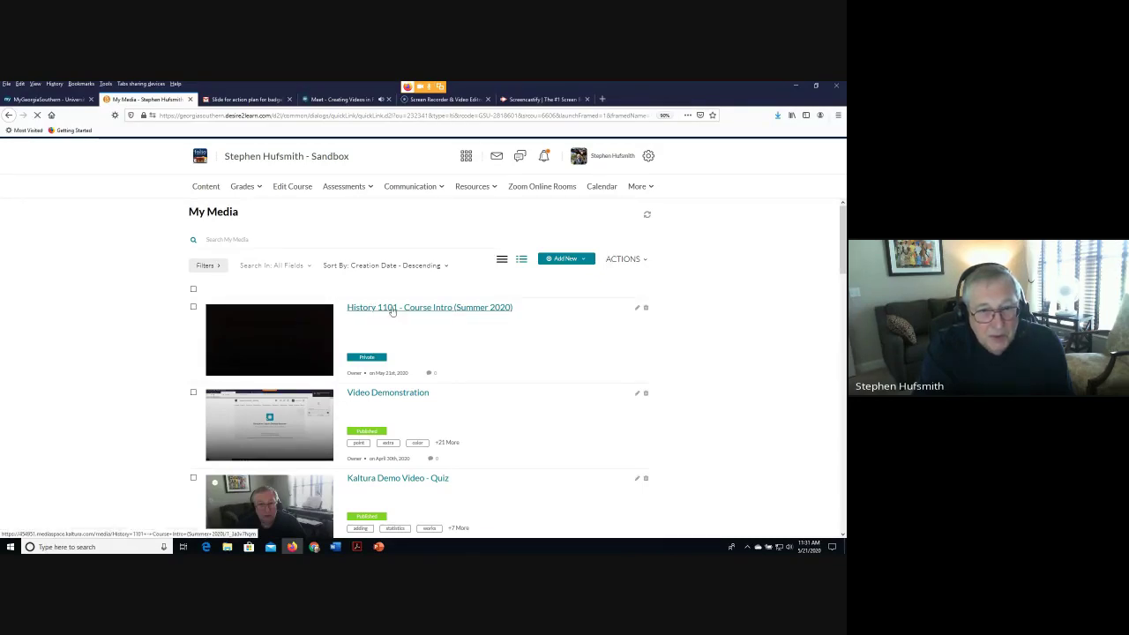
{"action": "left_click", "coordinate": [393, 309]}
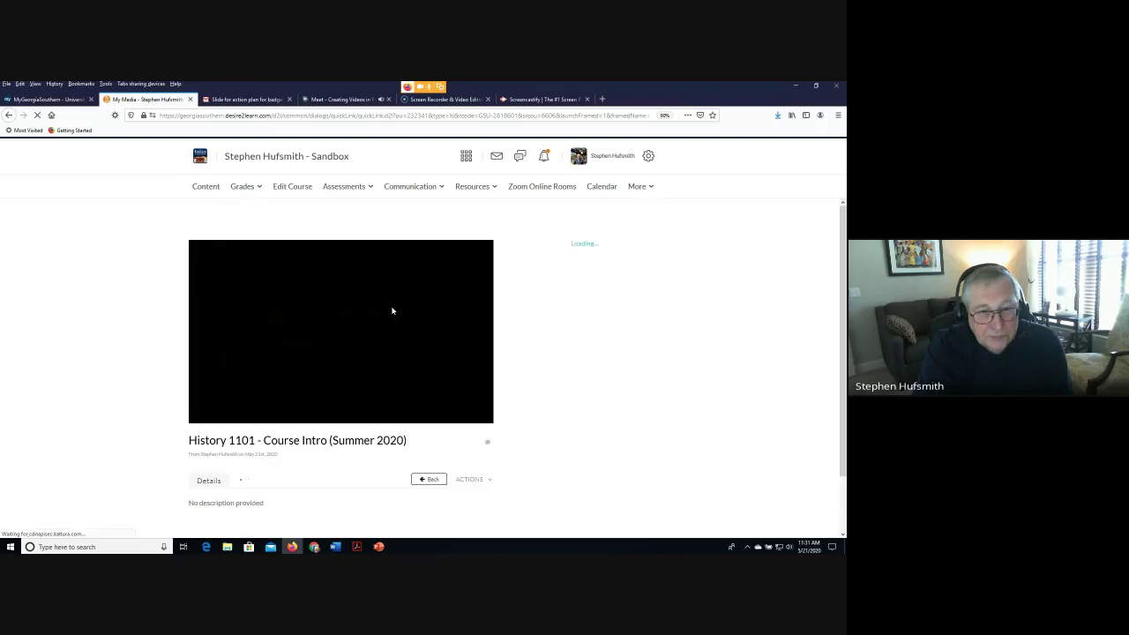
{"action": "scroll", "coordinate": [370, 470], "scroll_direction": "down", "scroll_amount": 1}
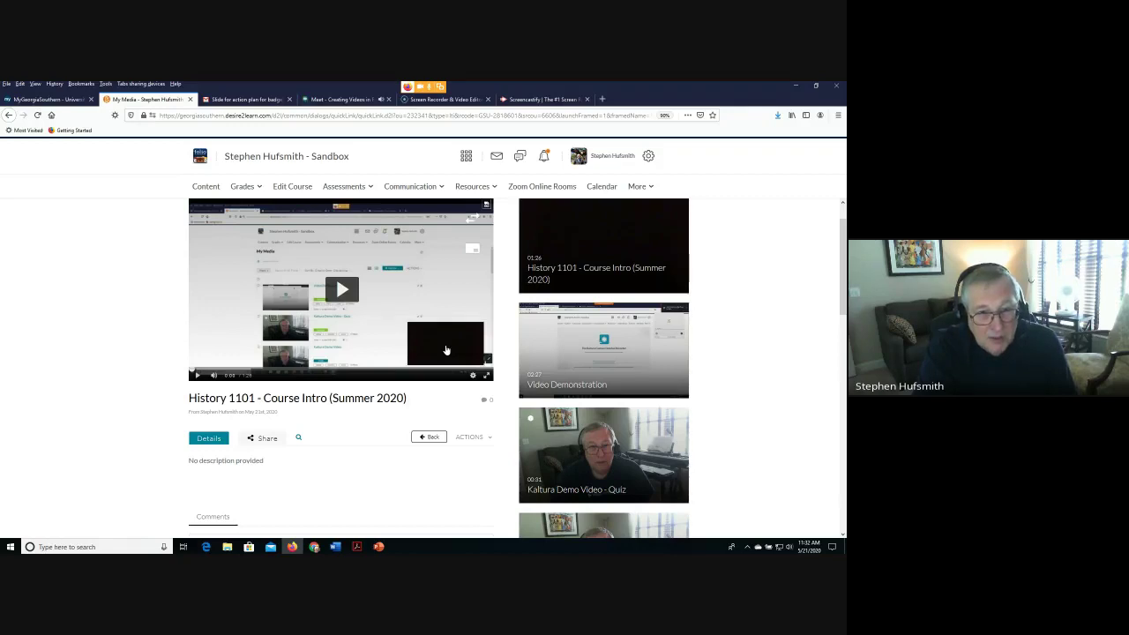
Switch the video player to the side-by-side layout and back to picture-in-picture
{"action": "left_click", "coordinate": [473, 253]}
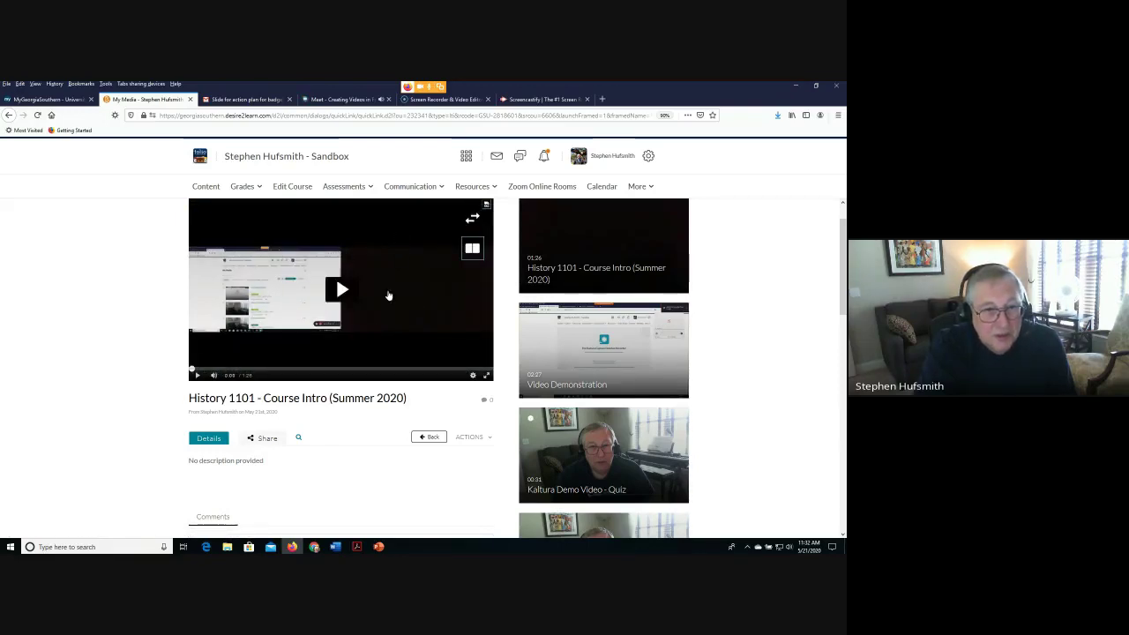
{"action": "left_click", "coordinate": [471, 249]}
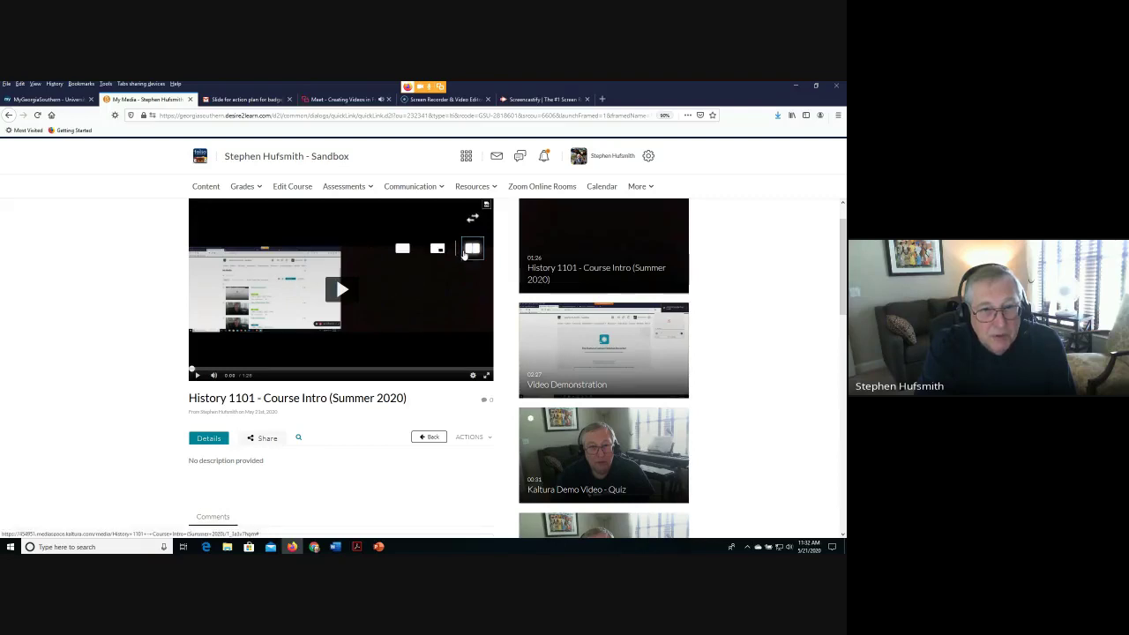
{"action": "left_click", "coordinate": [436, 250]}
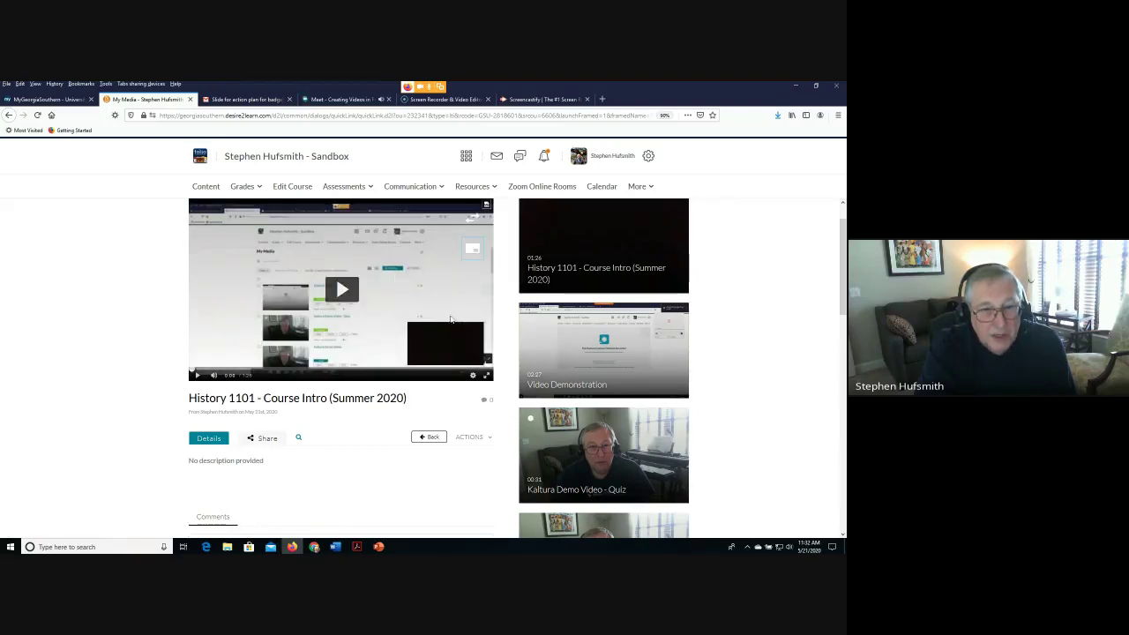
Preview the History 1101 video in picture-in-picture layout, starting and pausing its playback
{"action": "left_click", "coordinate": [342, 290]}
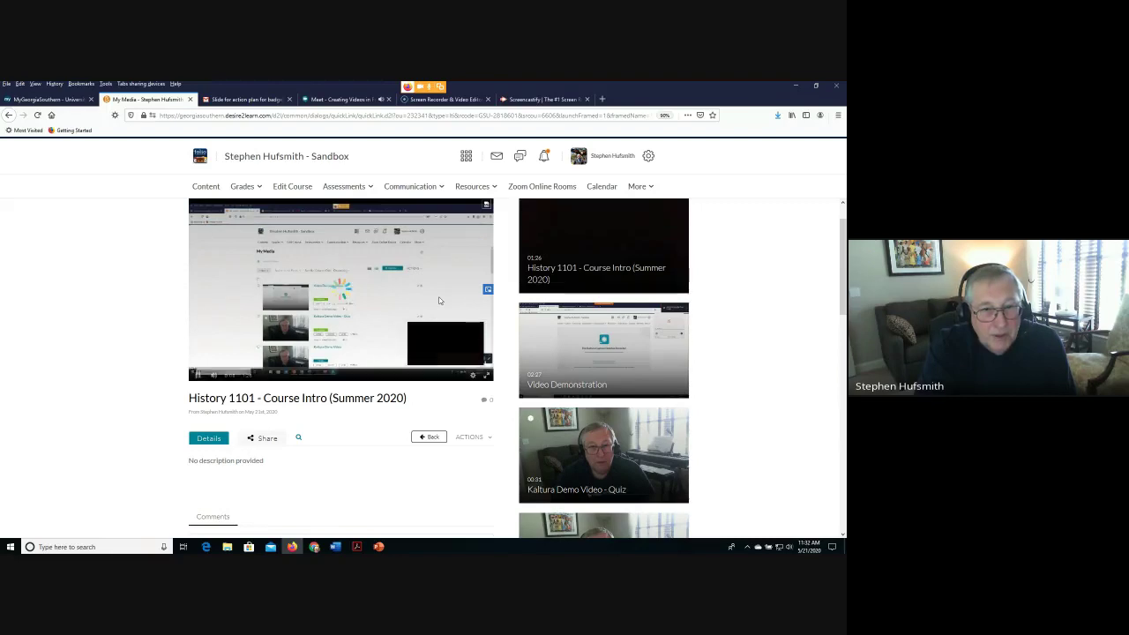
{"action": "left_click", "coordinate": [371, 301]}
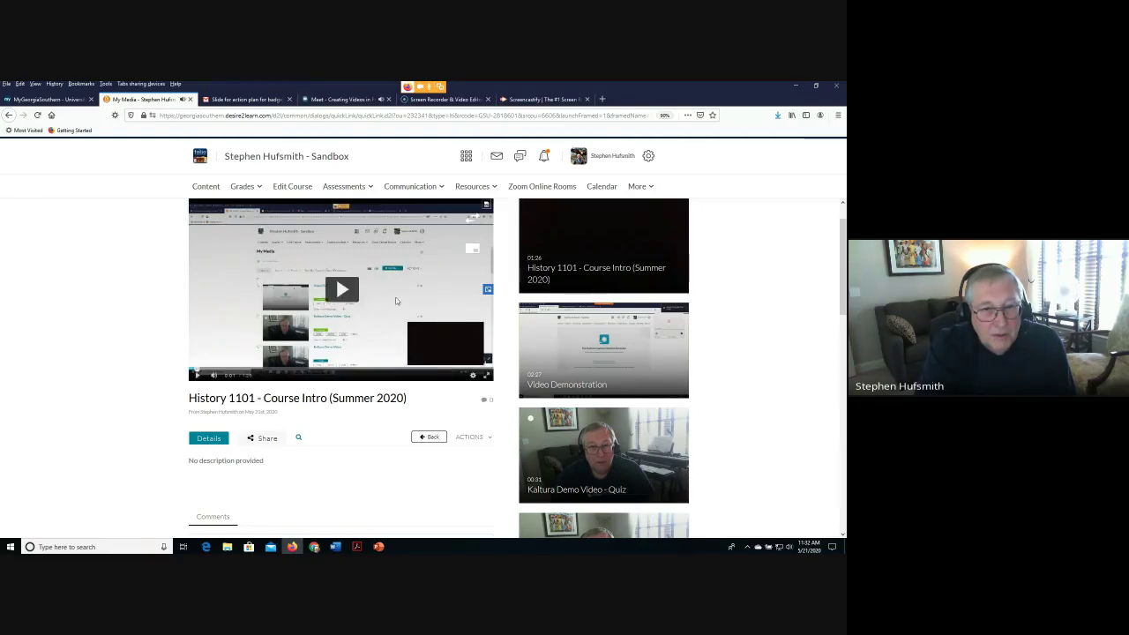
{"action": "left_click", "coordinate": [396, 302]}
{"action": "left_click", "coordinate": [396, 301]}
{"action": "left_click", "coordinate": [445, 354]}
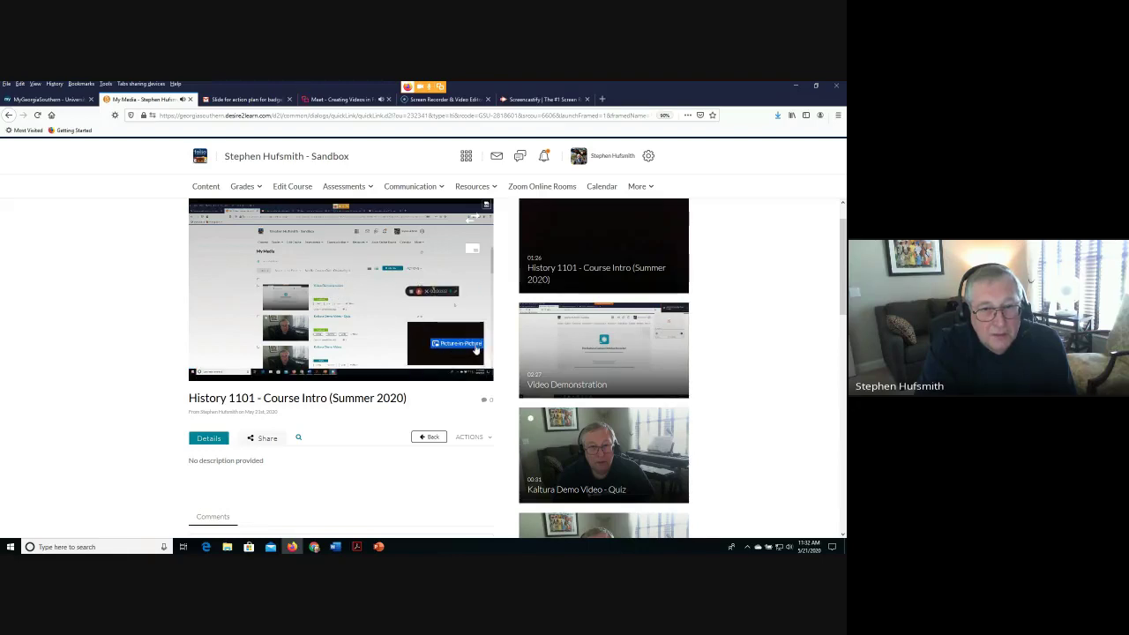
Preview the History 1101 video in a floating picture-in-picture window, close that window and pause the playback
{"action": "left_click", "coordinate": [475, 350]}
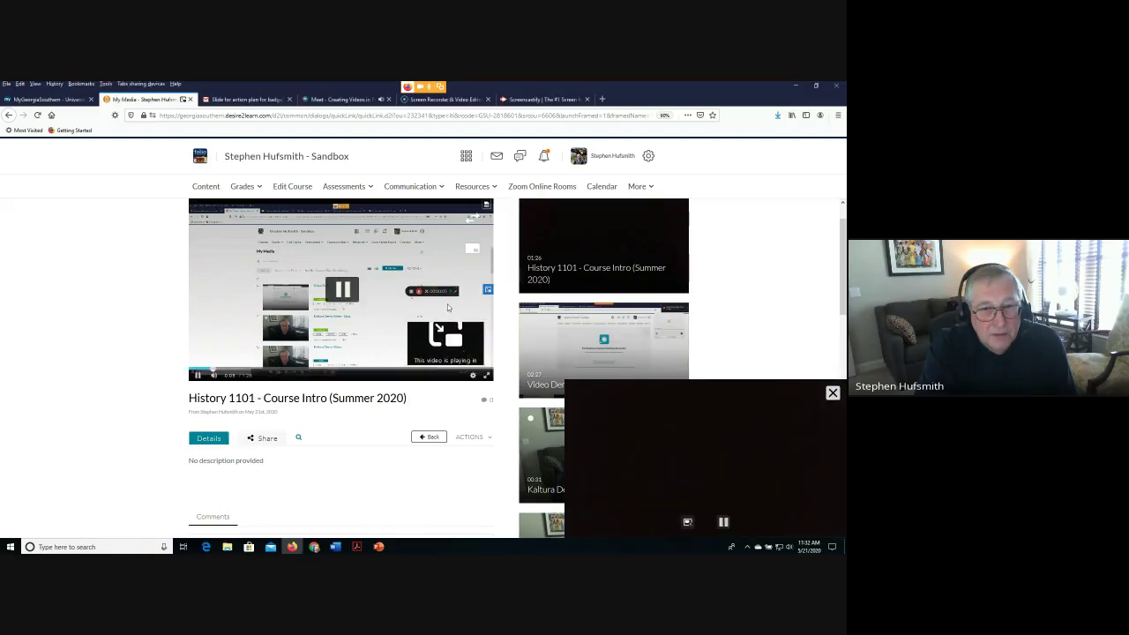
{"action": "left_click", "coordinate": [450, 308]}
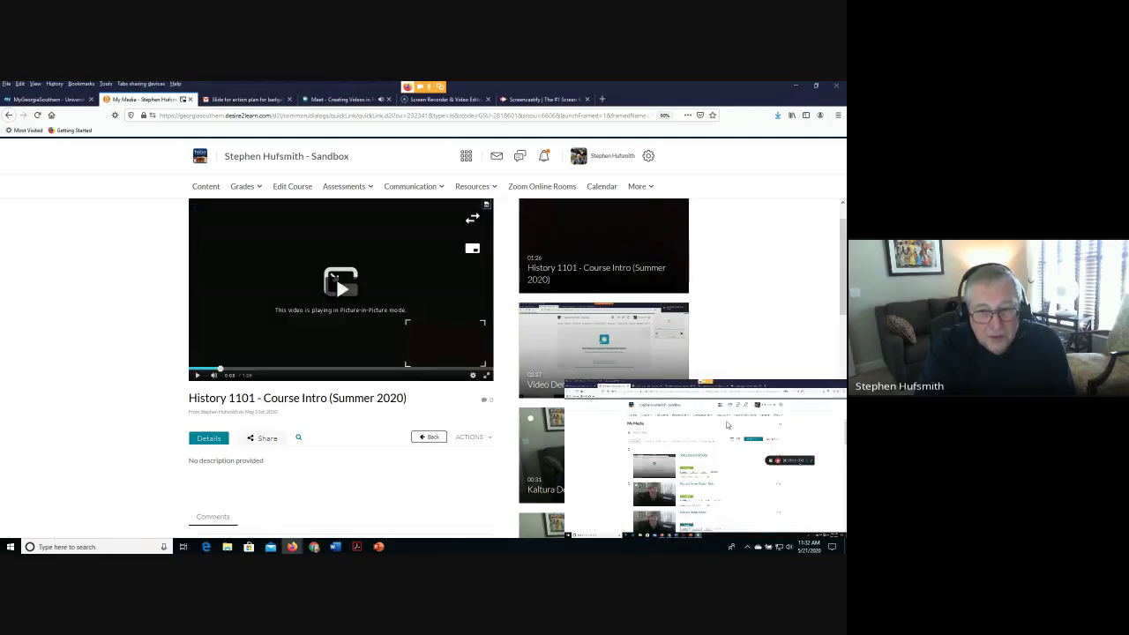
{"action": "left_click", "coordinate": [833, 393]}
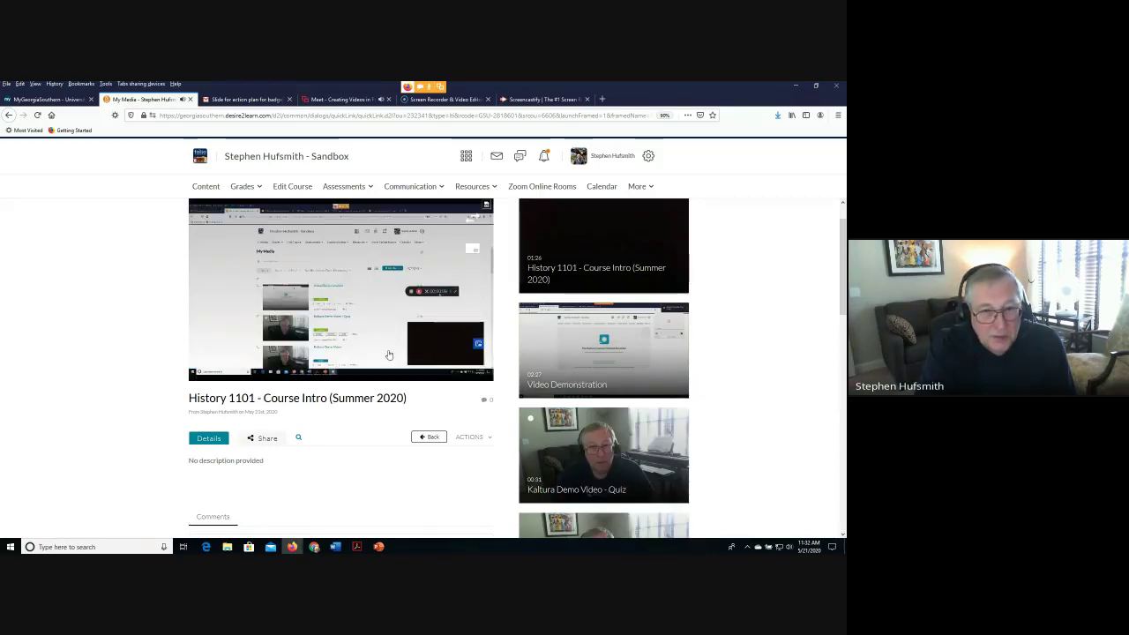
{"action": "left_click", "coordinate": [343, 290]}
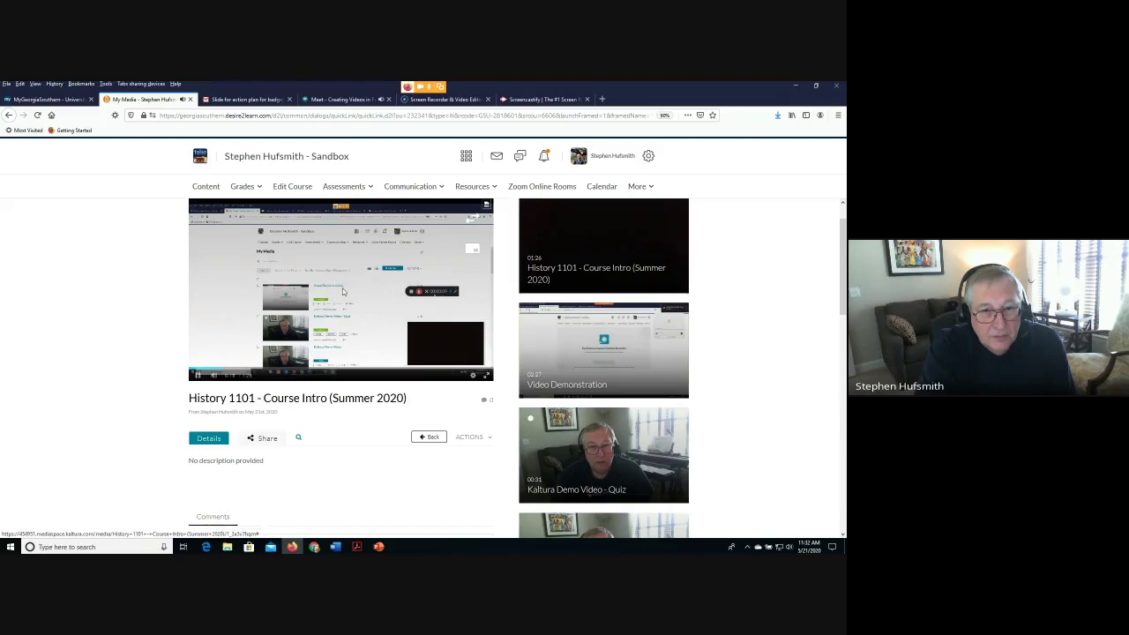
{"action": "left_click", "coordinate": [474, 294]}
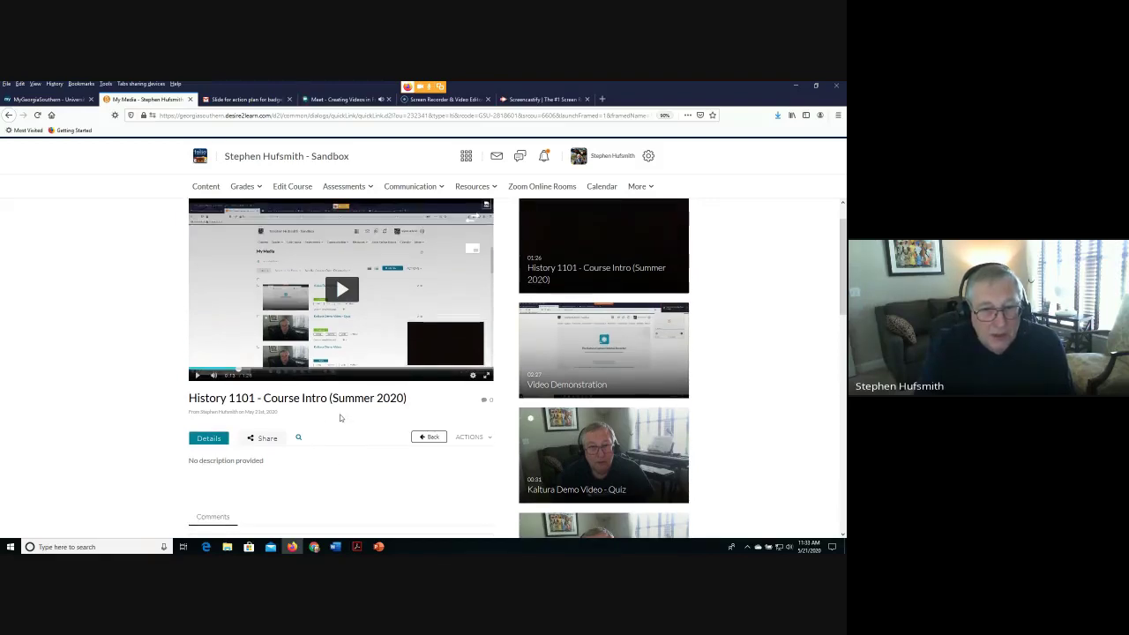
Order captions for the "History 1101 - Course Intro (Summer 2020)" video and bring the request's status fully into view
{"action": "scroll", "coordinate": [340, 419], "scroll_direction": "down", "scroll_amount": 1}
{"action": "scroll", "coordinate": [339, 415], "scroll_direction": "up", "scroll_amount": 1}
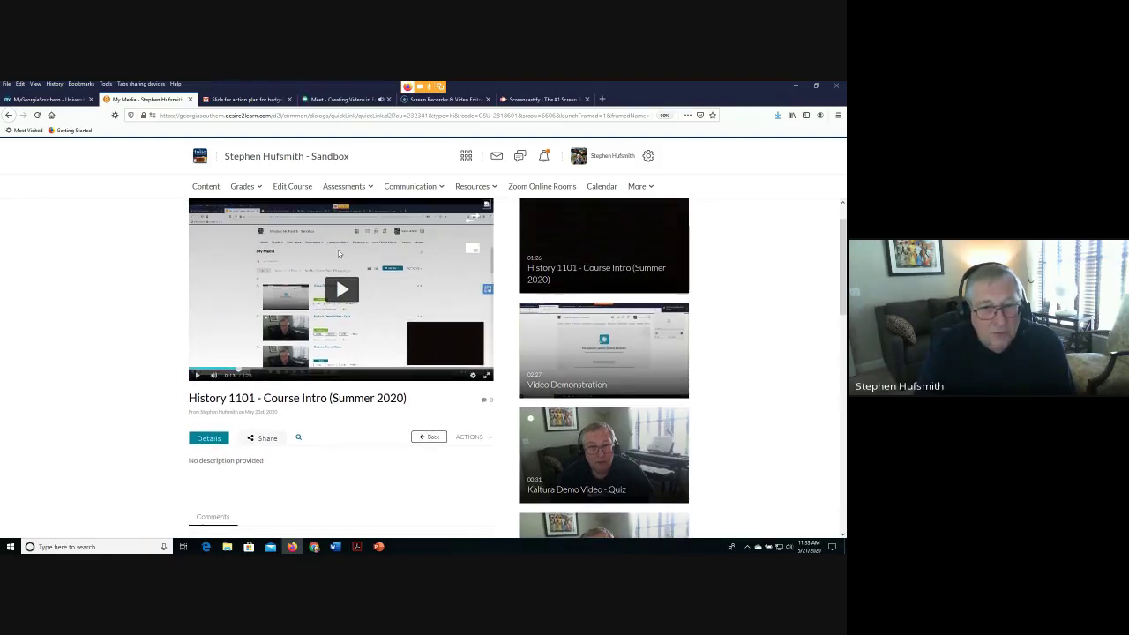
{"action": "left_click", "coordinate": [474, 441]}
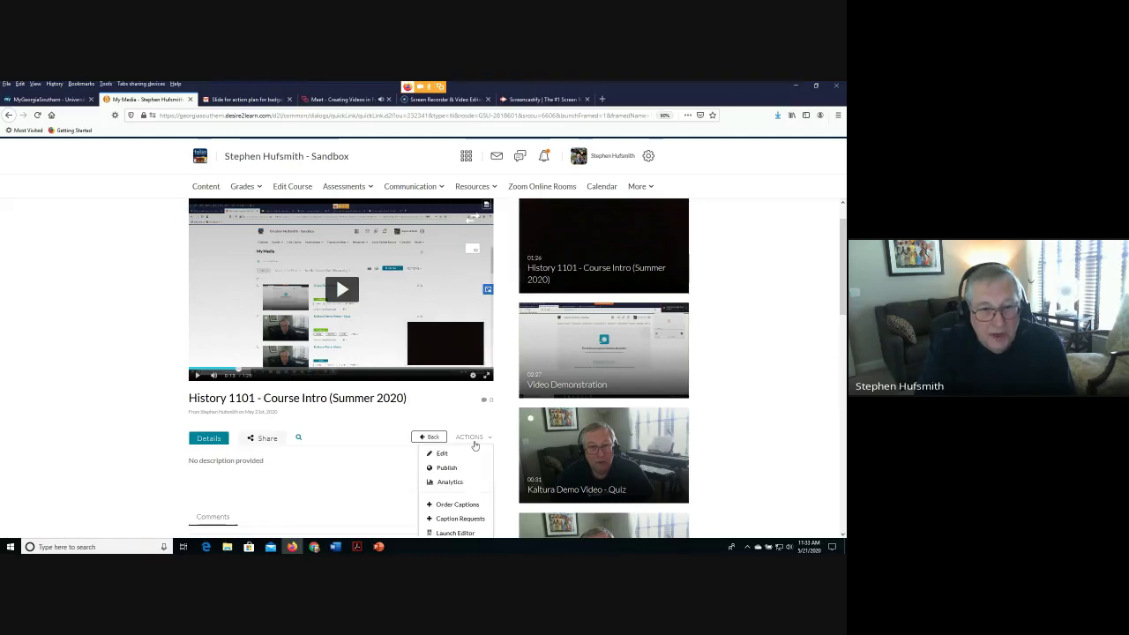
{"action": "scroll", "coordinate": [481, 447], "scroll_direction": "down", "scroll_amount": 1}
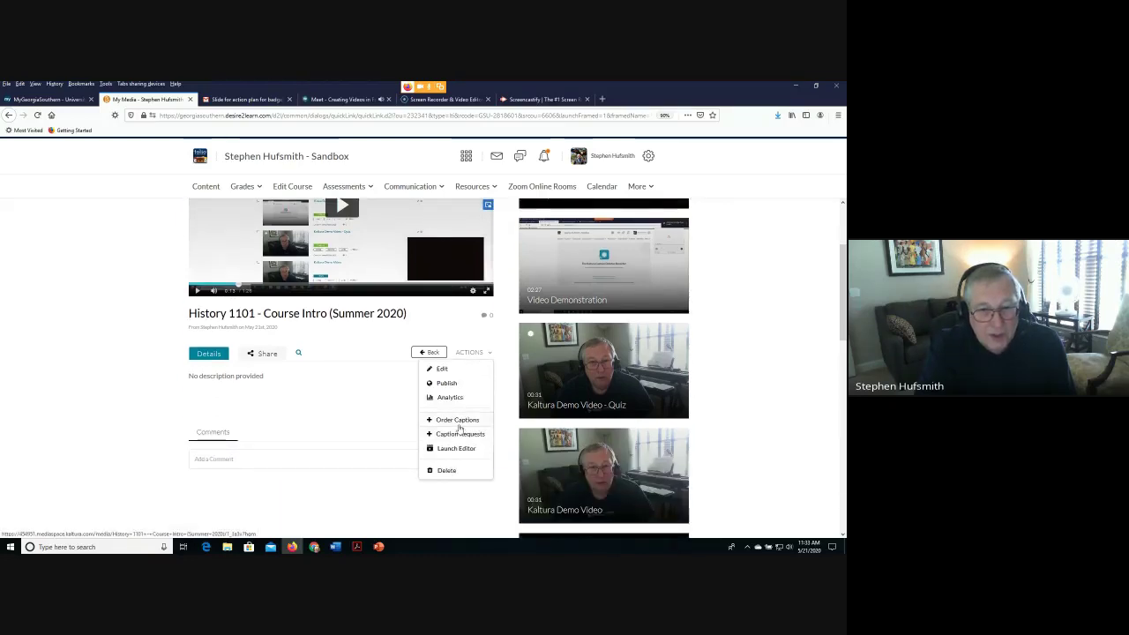
{"action": "left_click", "coordinate": [457, 420]}
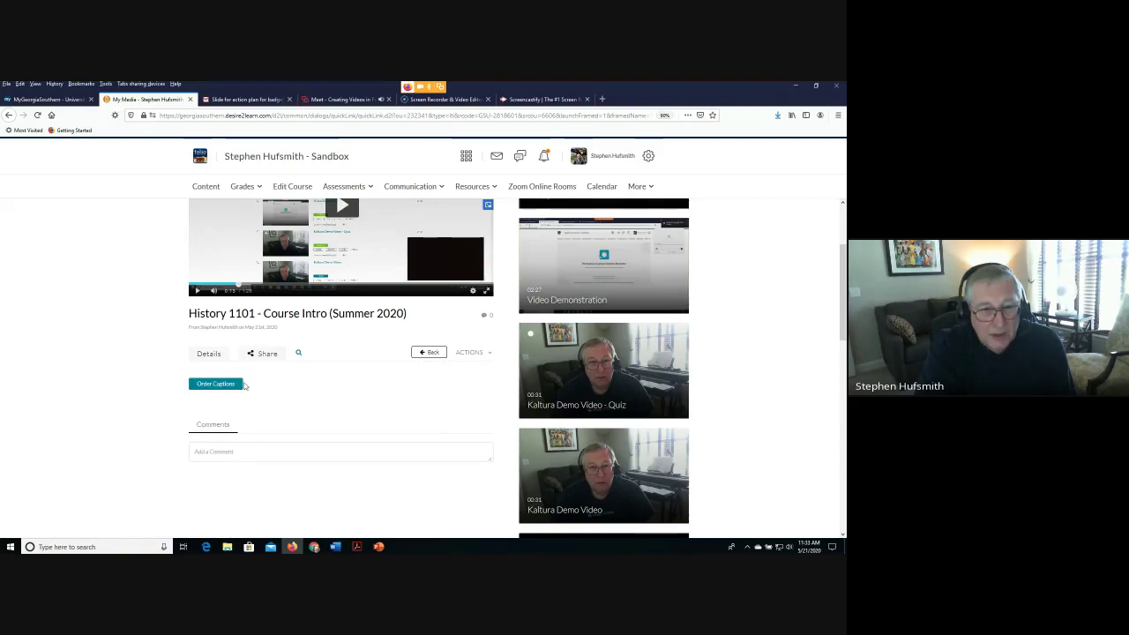
{"action": "left_click", "coordinate": [215, 385]}
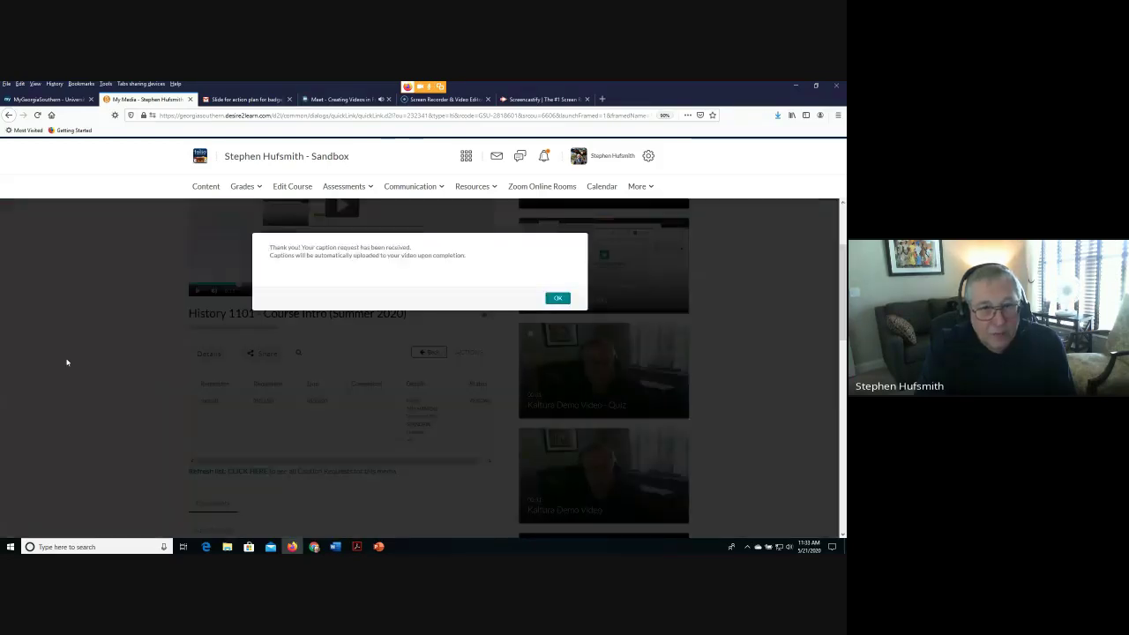
{"action": "left_click", "coordinate": [557, 299]}
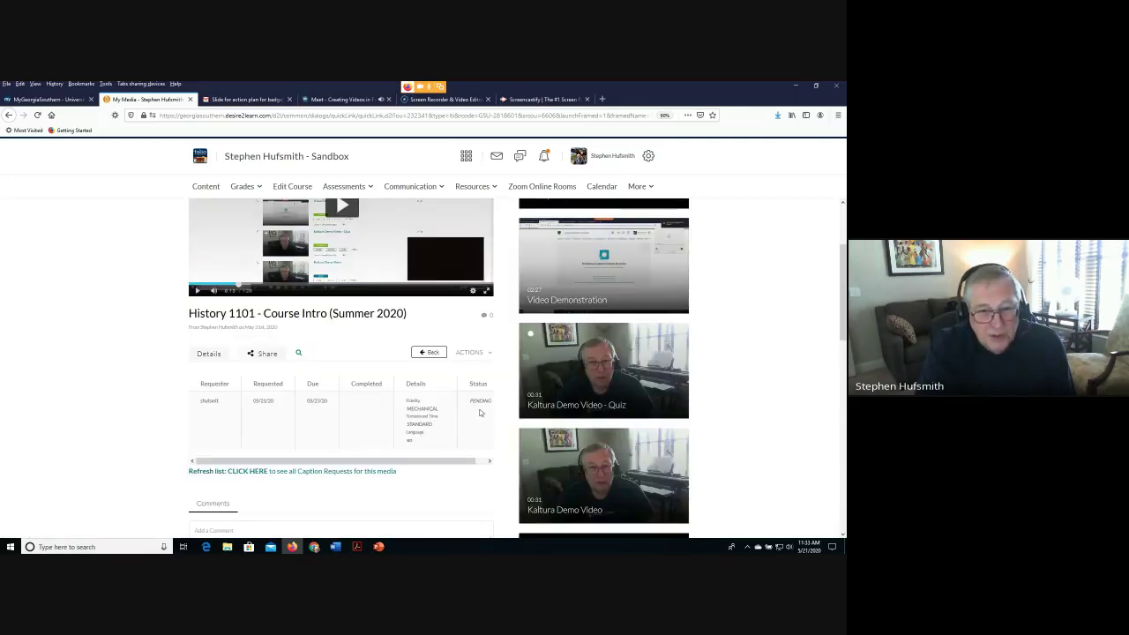
{"action": "left_click_drag", "start_coordinate": [423, 461], "coordinate": [434, 460]}
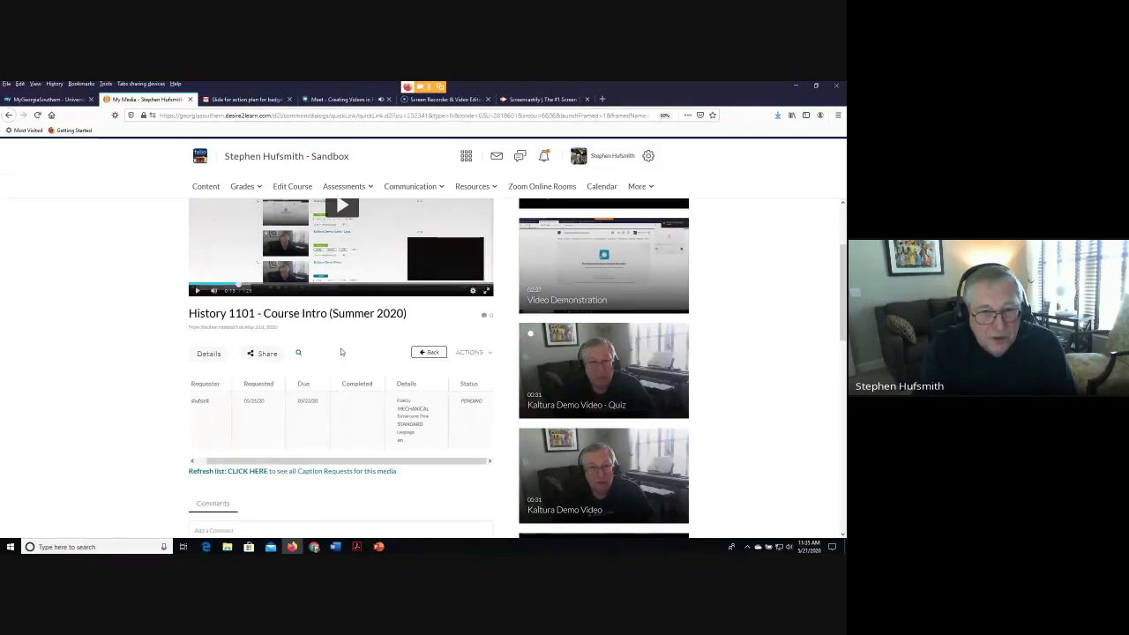
Return from the History 1101 video's page to the course's My Media list
{"action": "scroll", "coordinate": [341, 352], "scroll_direction": "up", "scroll_amount": 3}
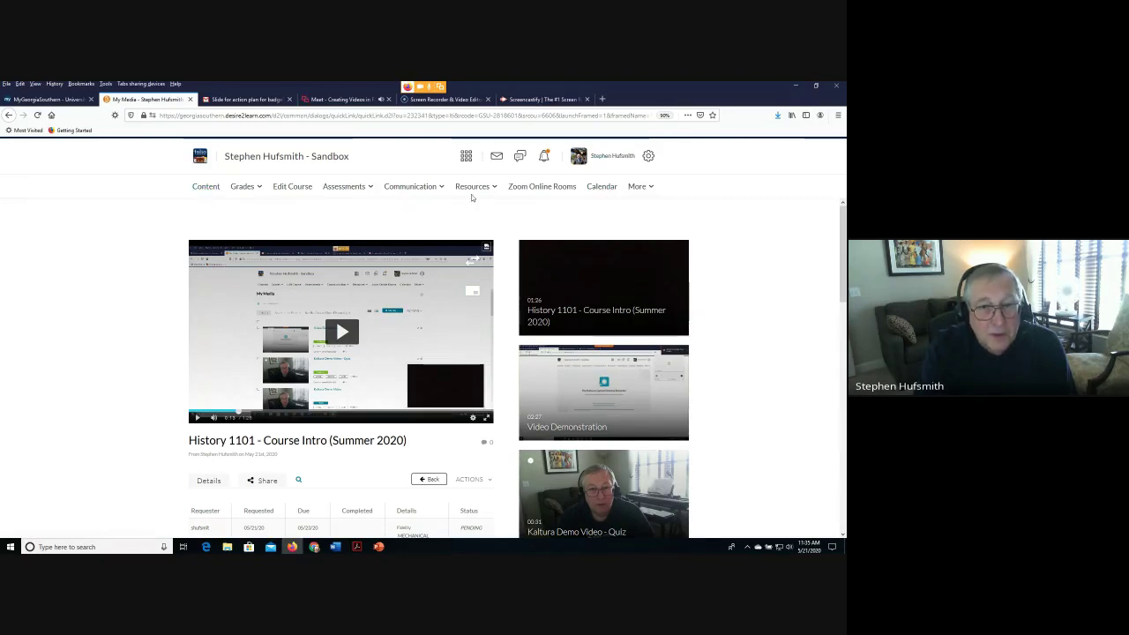
{"action": "left_click", "coordinate": [643, 194]}
{"action": "left_click", "coordinate": [625, 211]}
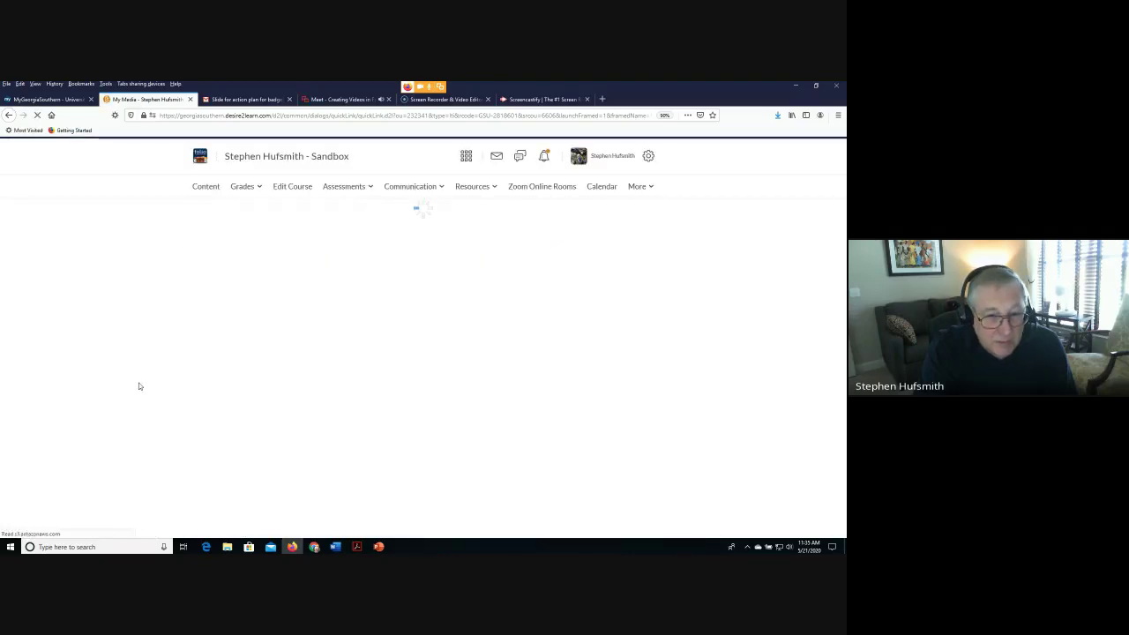
{"action": "scroll", "coordinate": [145, 390], "scroll_direction": "down", "scroll_amount": 4}
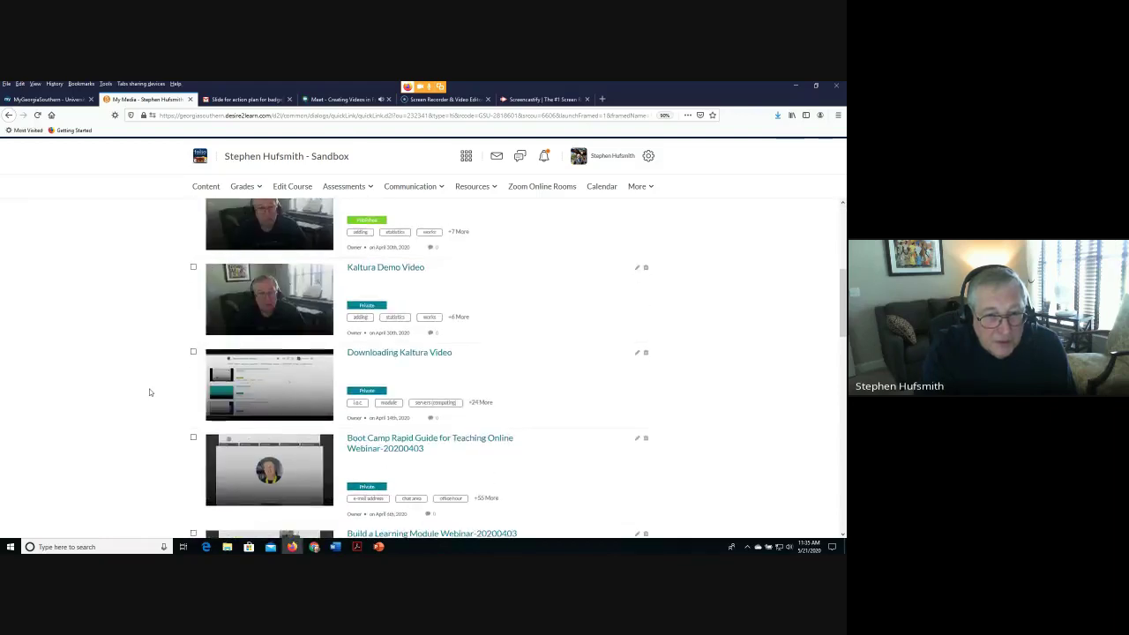
{"action": "scroll", "coordinate": [149, 393], "scroll_direction": "down", "scroll_amount": 2}
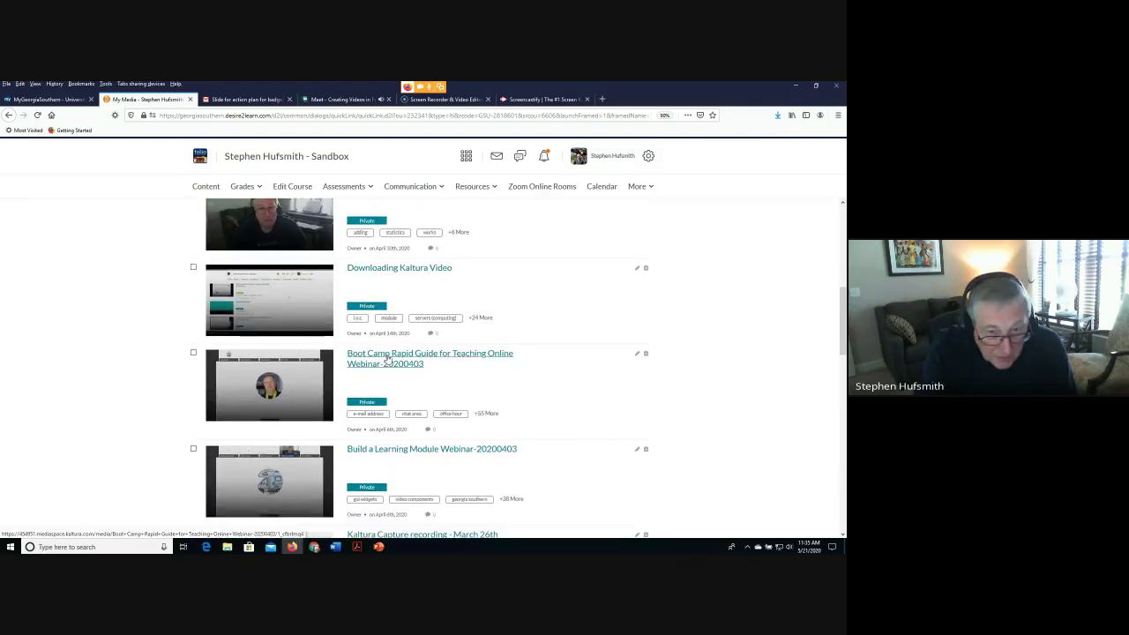
{"action": "left_click", "coordinate": [387, 358]}
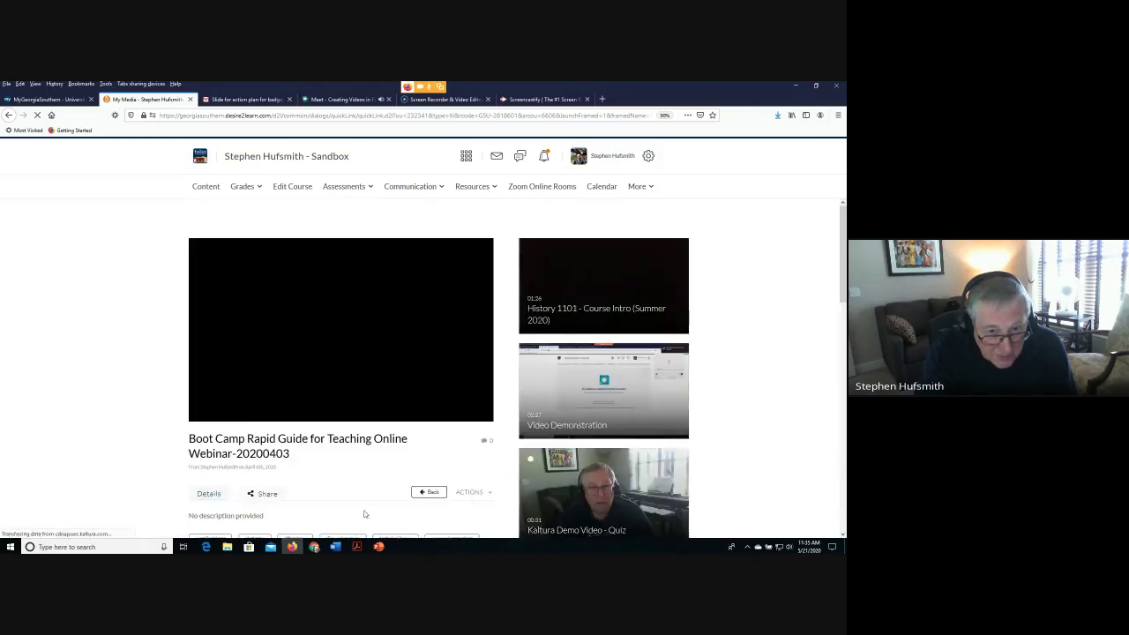
{"action": "scroll", "coordinate": [364, 514], "scroll_direction": "down", "scroll_amount": 3}
{"action": "left_click", "coordinate": [474, 367]}
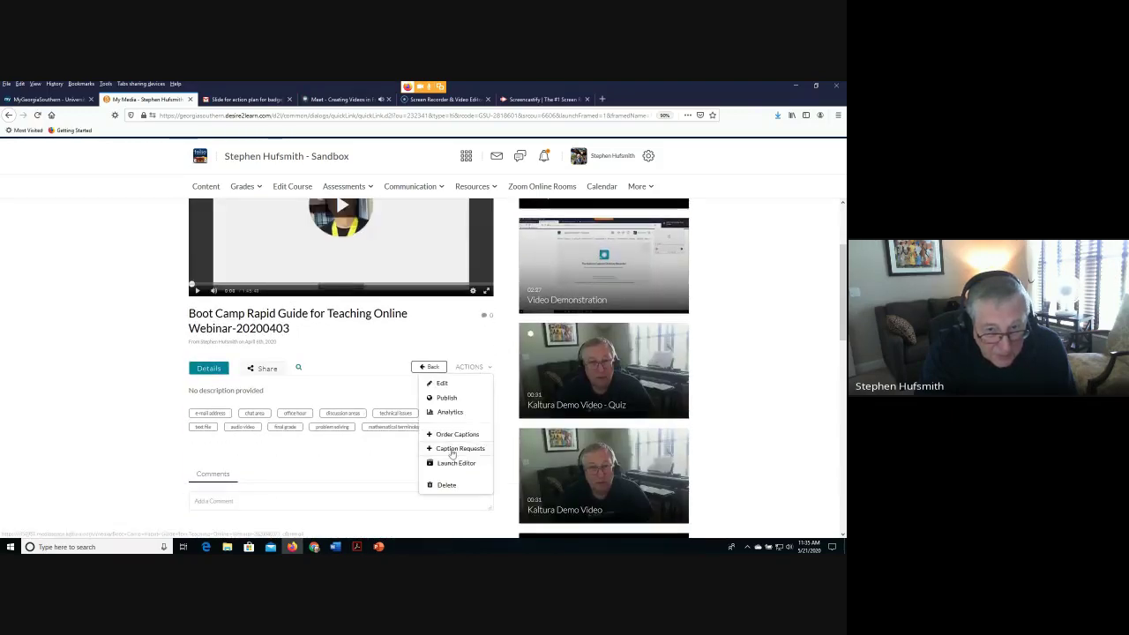
{"action": "left_click", "coordinate": [448, 462]}
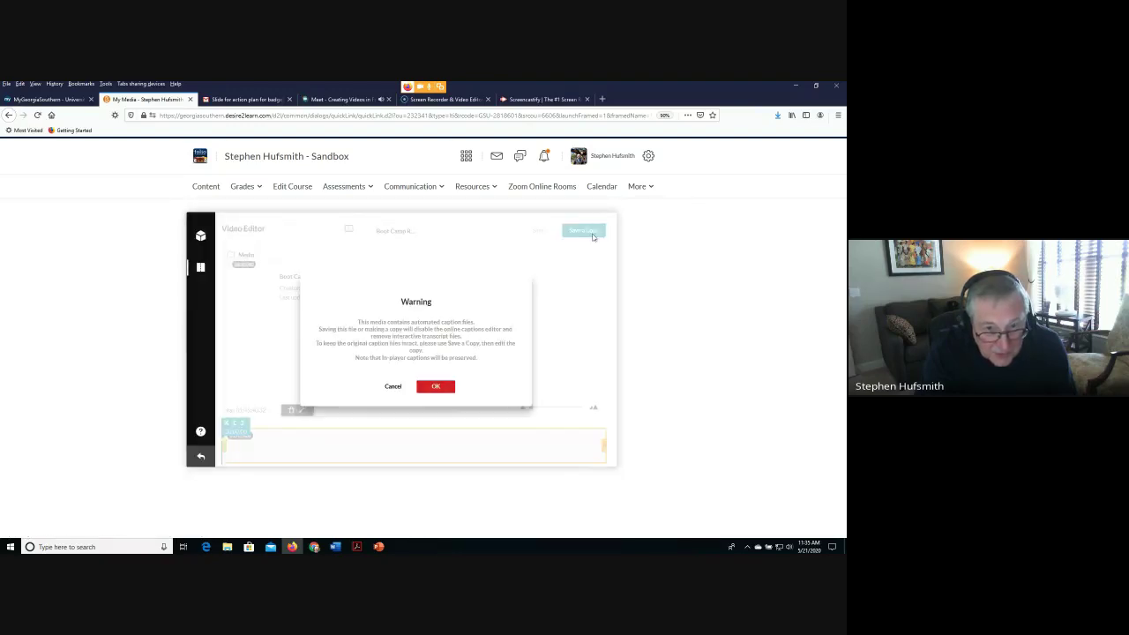
{"action": "left_click", "coordinate": [429, 387]}
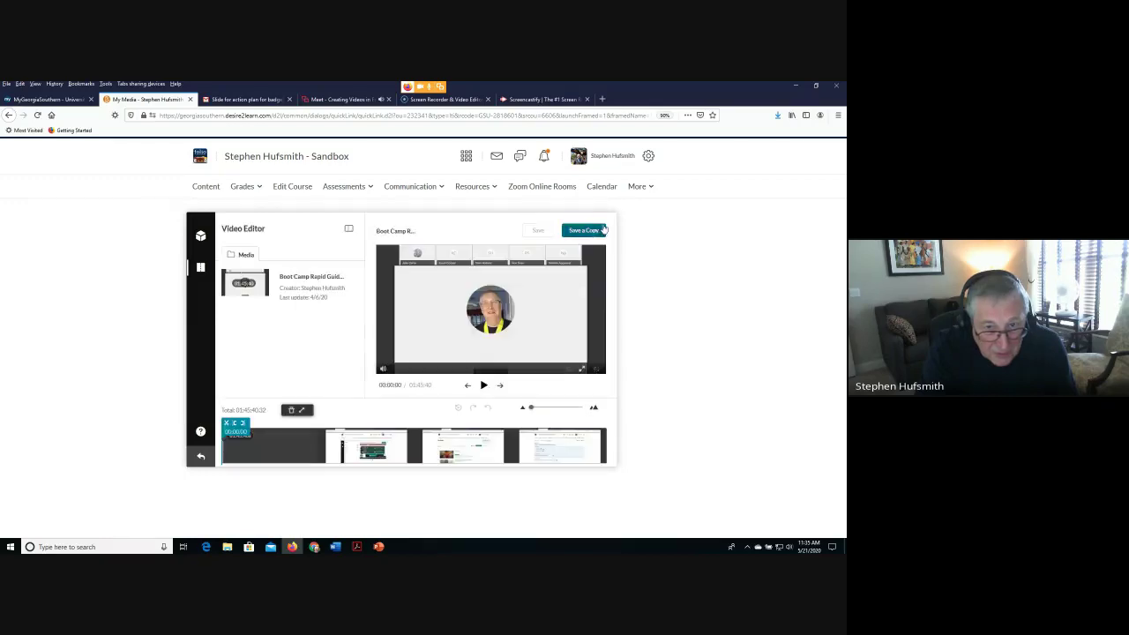
{"action": "left_click", "coordinate": [200, 455]}
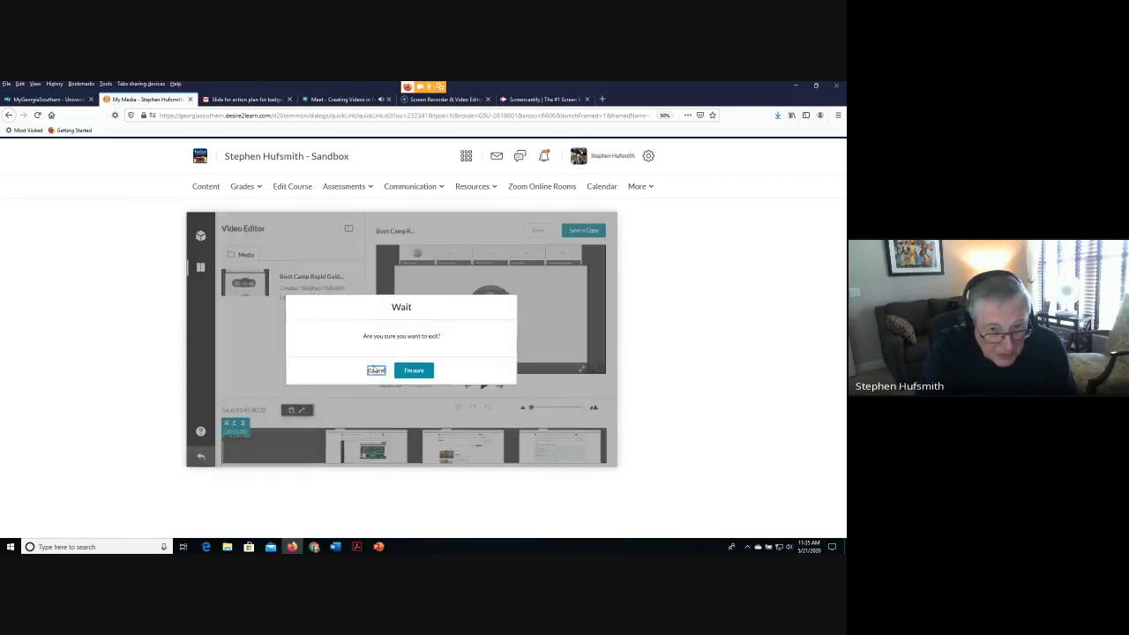
{"action": "left_click", "coordinate": [411, 372]}
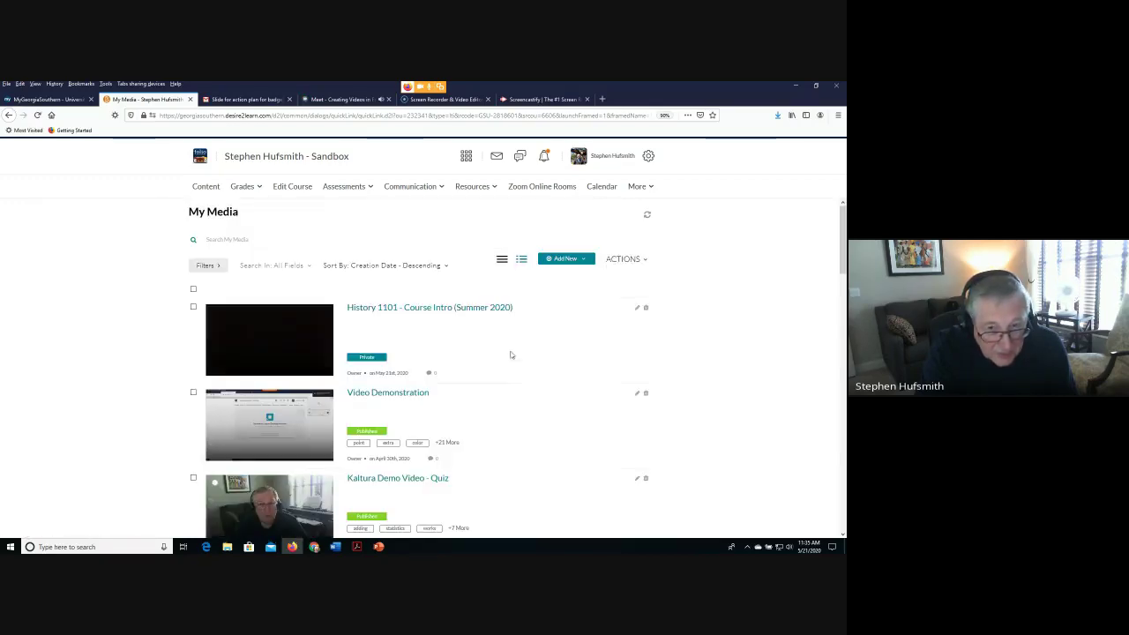
Open the "Boot Camp Rapid Guide for Teaching Online Webinar-20200403" video for editing and bring up its closed captions editor
{"action": "scroll", "coordinate": [455, 477], "scroll_direction": "down", "scroll_amount": 4}
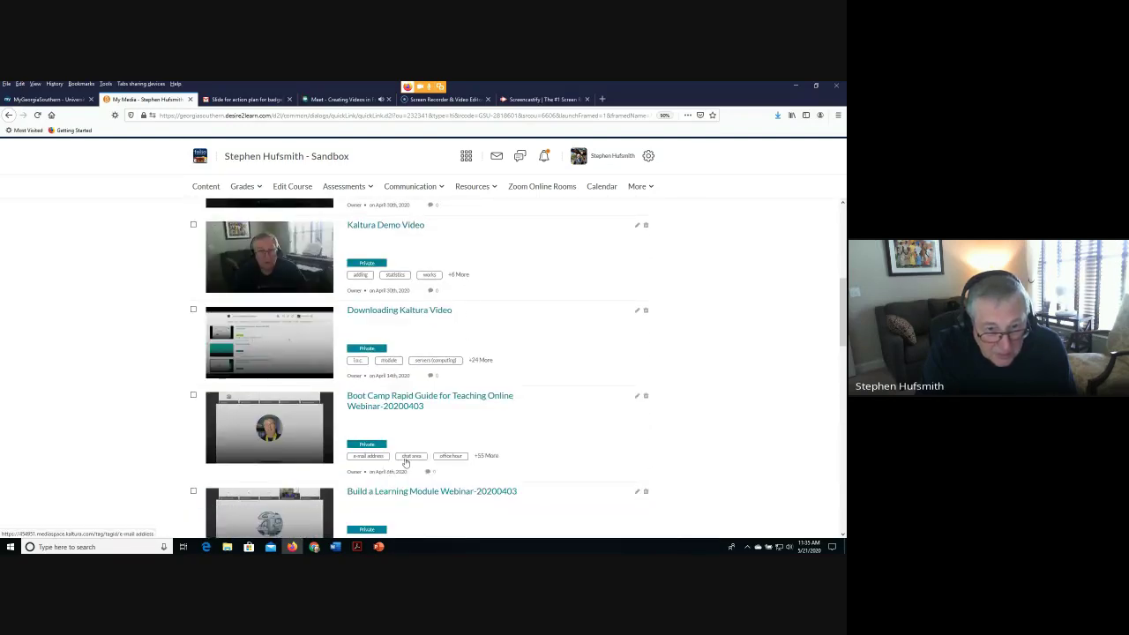
{"action": "left_click", "coordinate": [492, 400]}
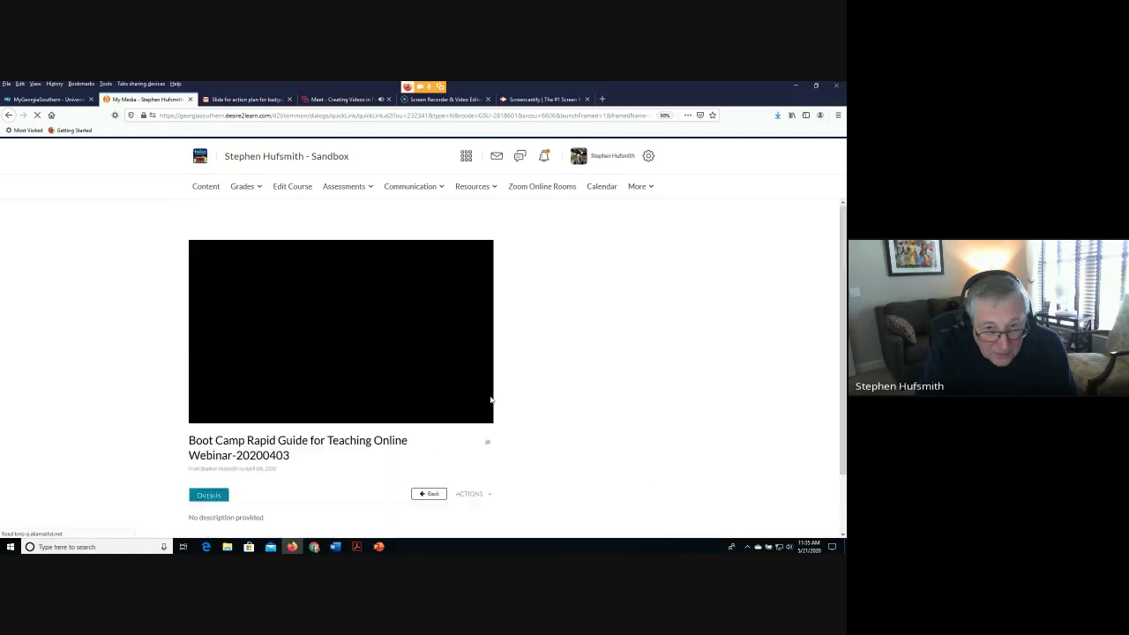
{"action": "scroll", "coordinate": [450, 441], "scroll_direction": "down", "scroll_amount": 2}
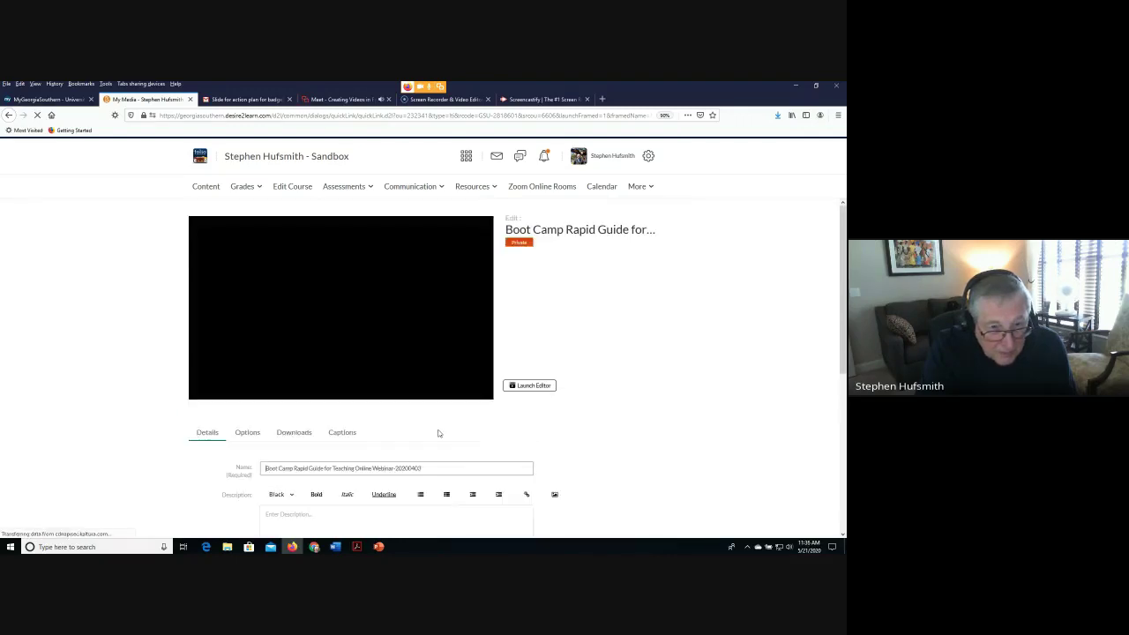
{"action": "scroll", "coordinate": [397, 415], "scroll_direction": "down", "scroll_amount": 2}
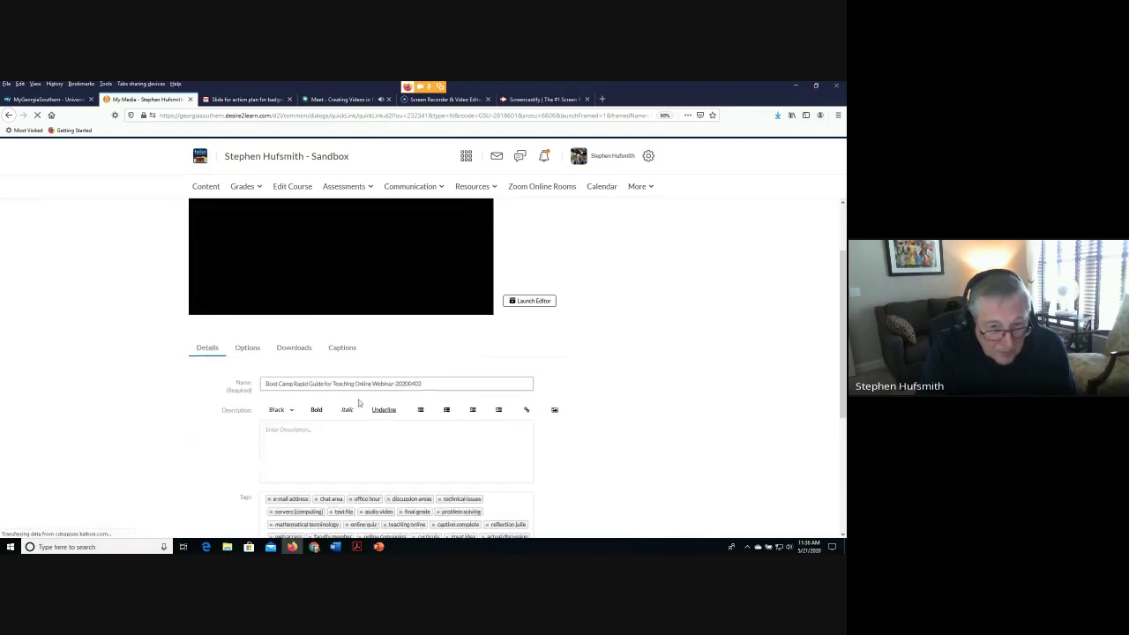
{"action": "left_click", "coordinate": [343, 348]}
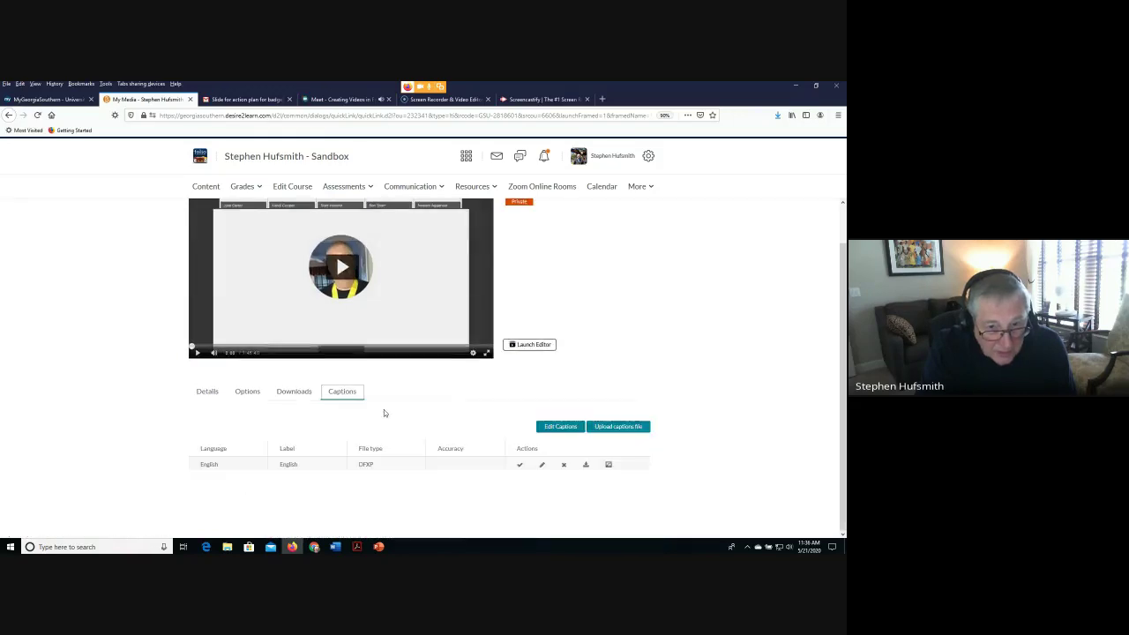
{"action": "left_click", "coordinate": [561, 428]}
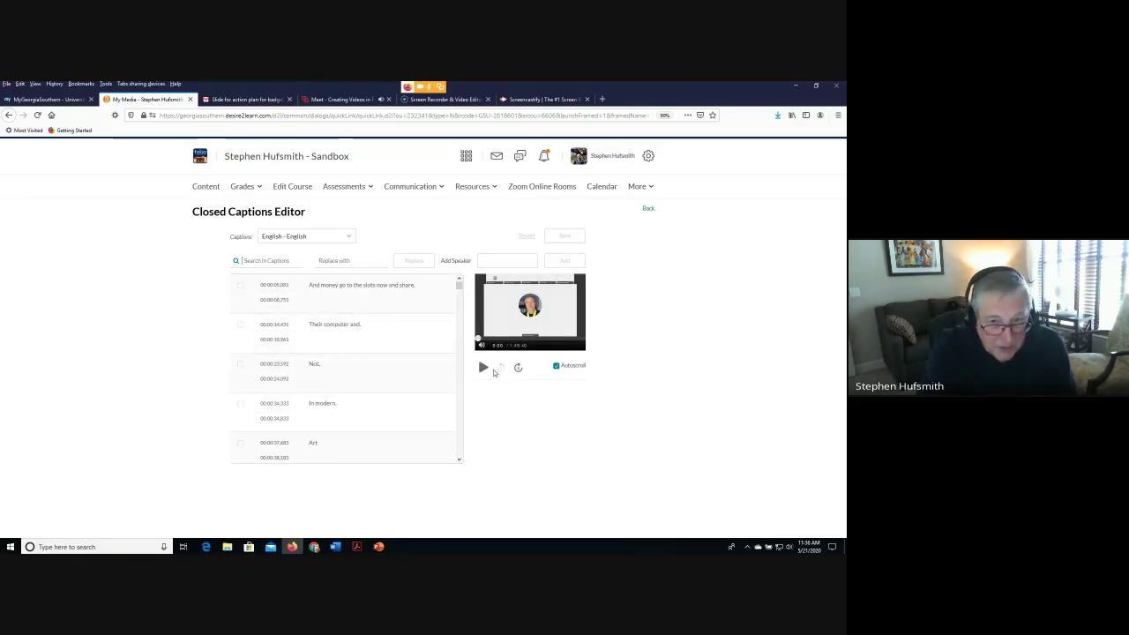
Play a few seconds of the webinar in the captions editor and highlight the first caption's text without changing it
{"action": "left_click", "coordinate": [483, 368]}
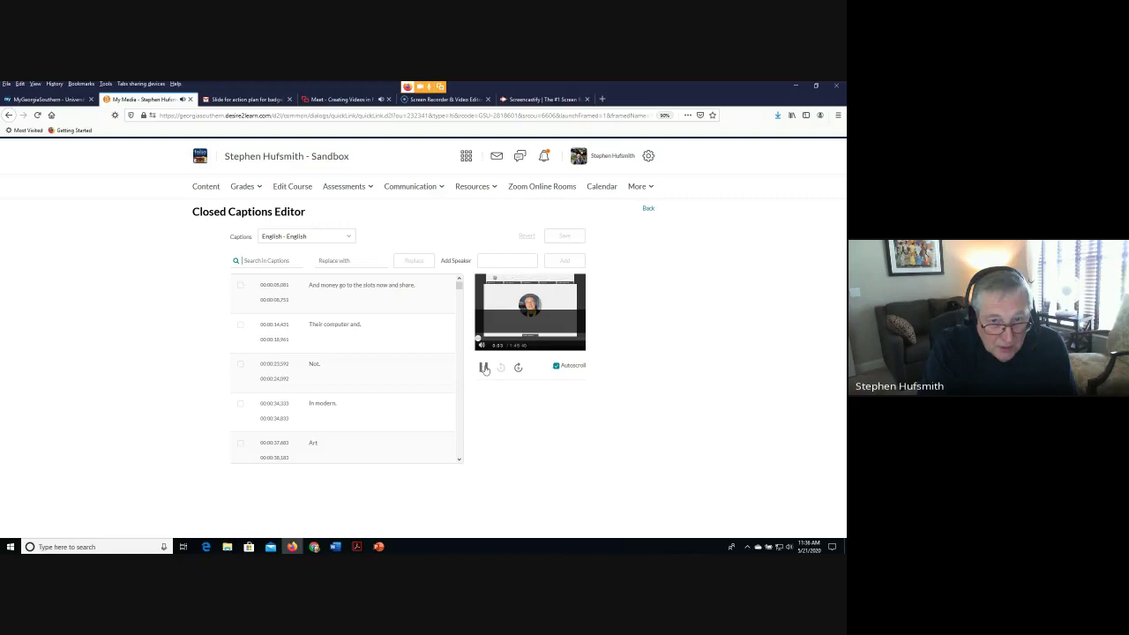
{"action": "left_click", "coordinate": [484, 368]}
{"action": "left_click", "coordinate": [418, 288]}
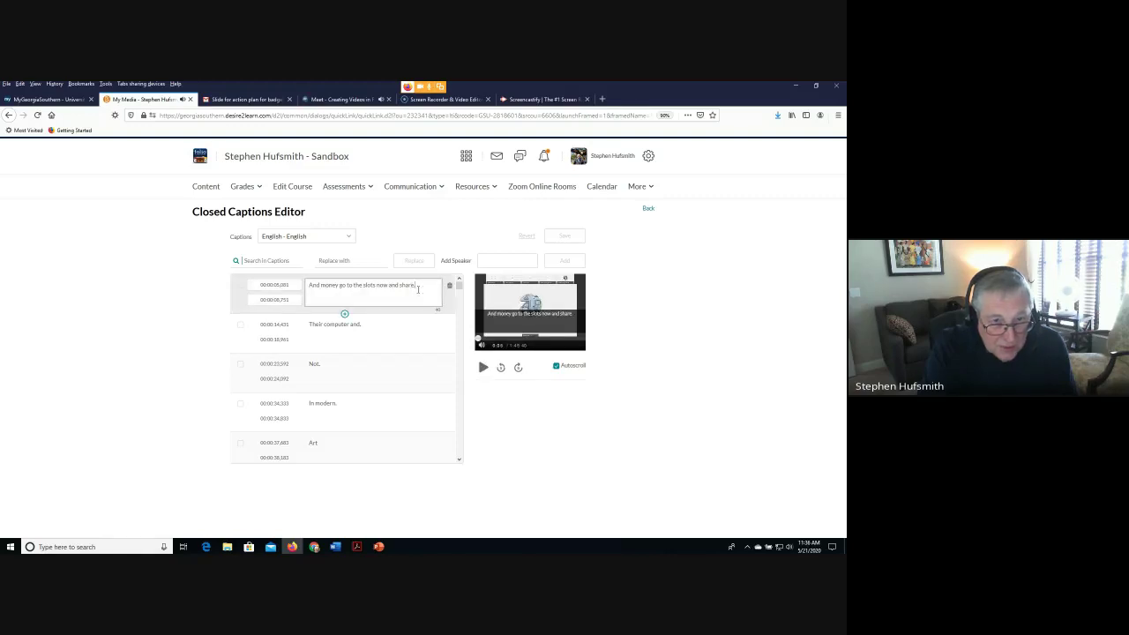
{"action": "left_click_drag", "start_coordinate": [418, 287], "coordinate": [321, 285]}
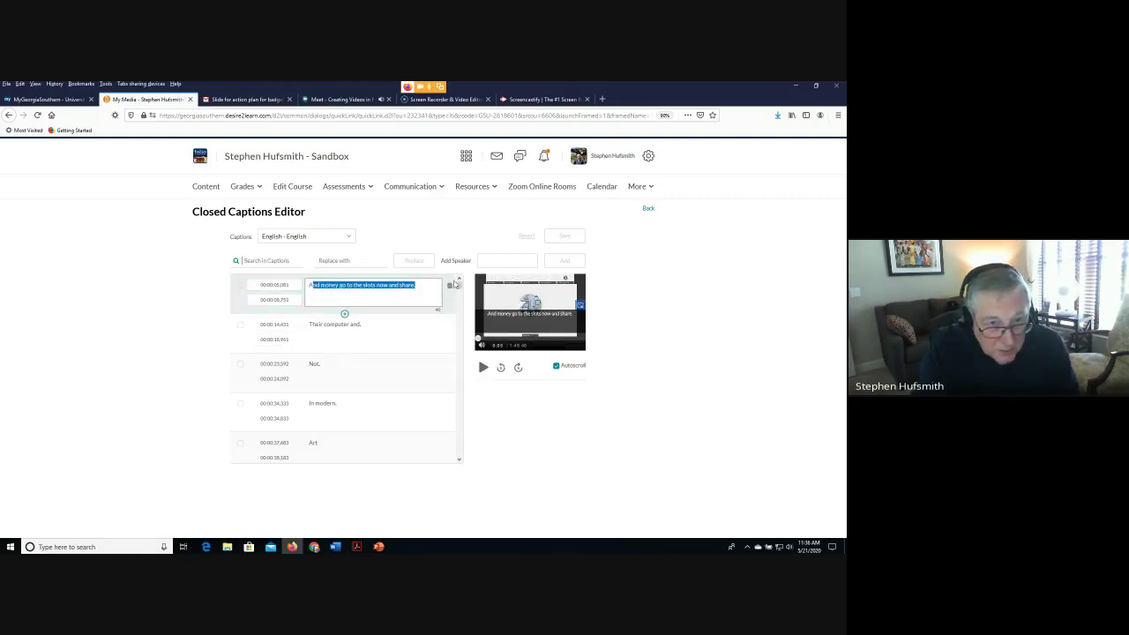
{"action": "left_click", "coordinate": [525, 305]}
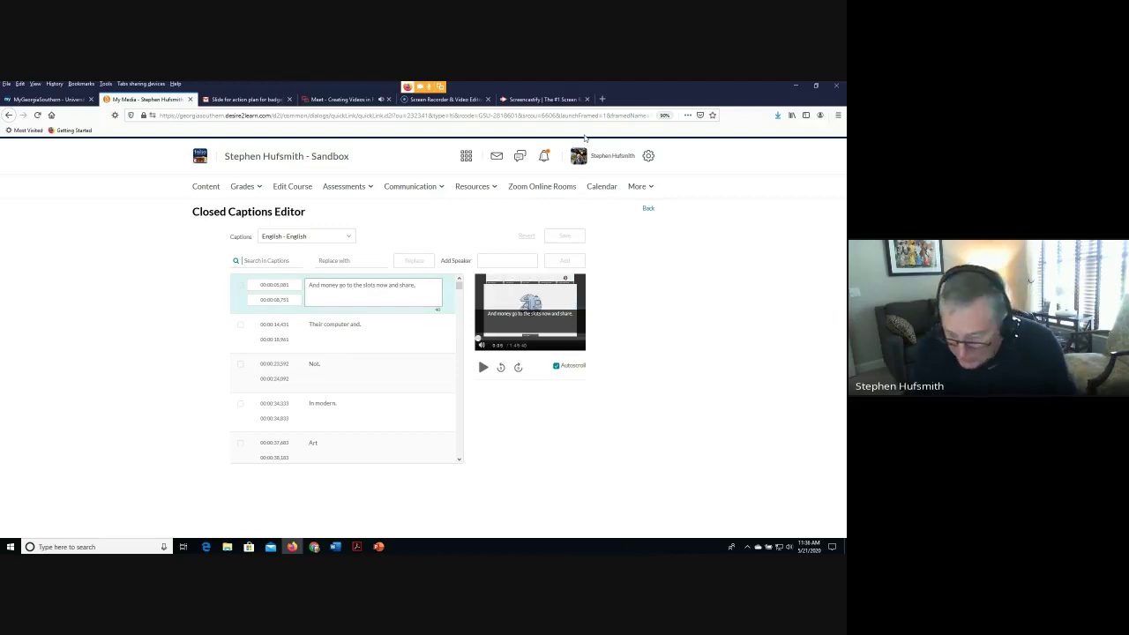
Enlarge the page to 110% and examine the first caption lines, highlighting the first caption's full text
{"action": "key", "text": "ctrl+plus"}
{"action": "key", "text": "ctrl+plus"}
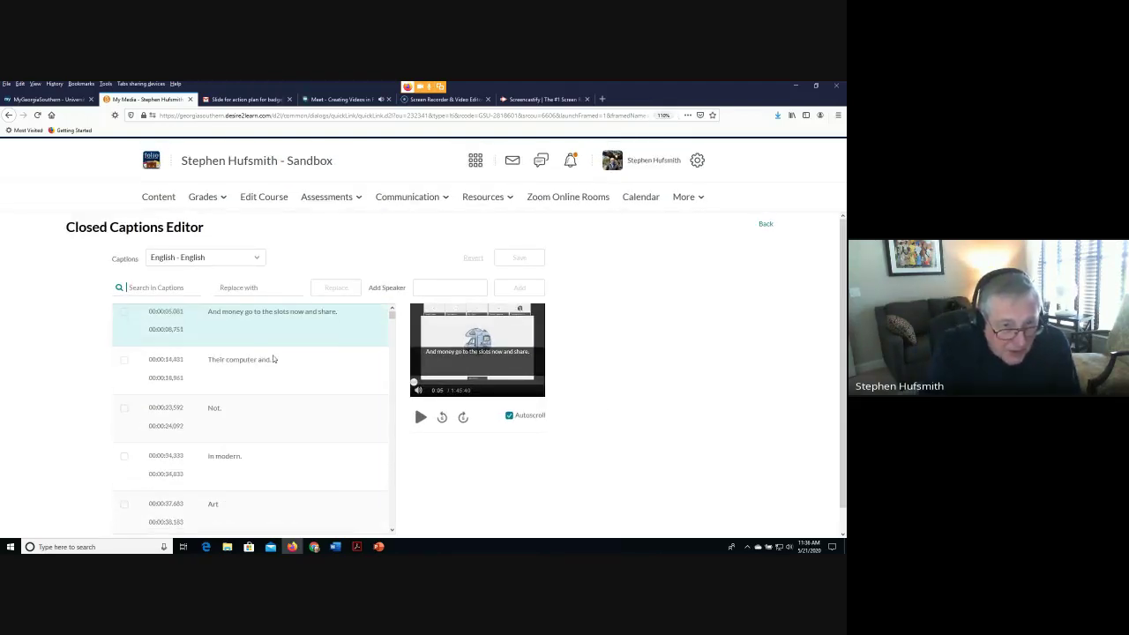
{"action": "left_click", "coordinate": [339, 317]}
{"action": "left_click_drag", "start_coordinate": [339, 318], "coordinate": [207, 316]}
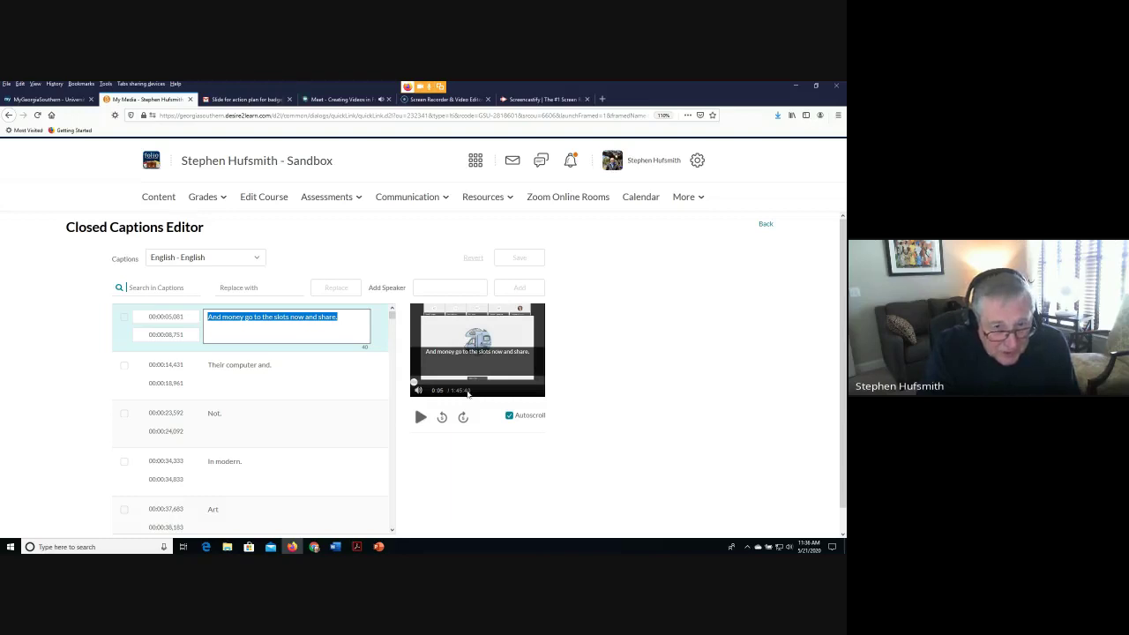
{"action": "scroll", "coordinate": [302, 386], "scroll_direction": "down", "scroll_amount": 1}
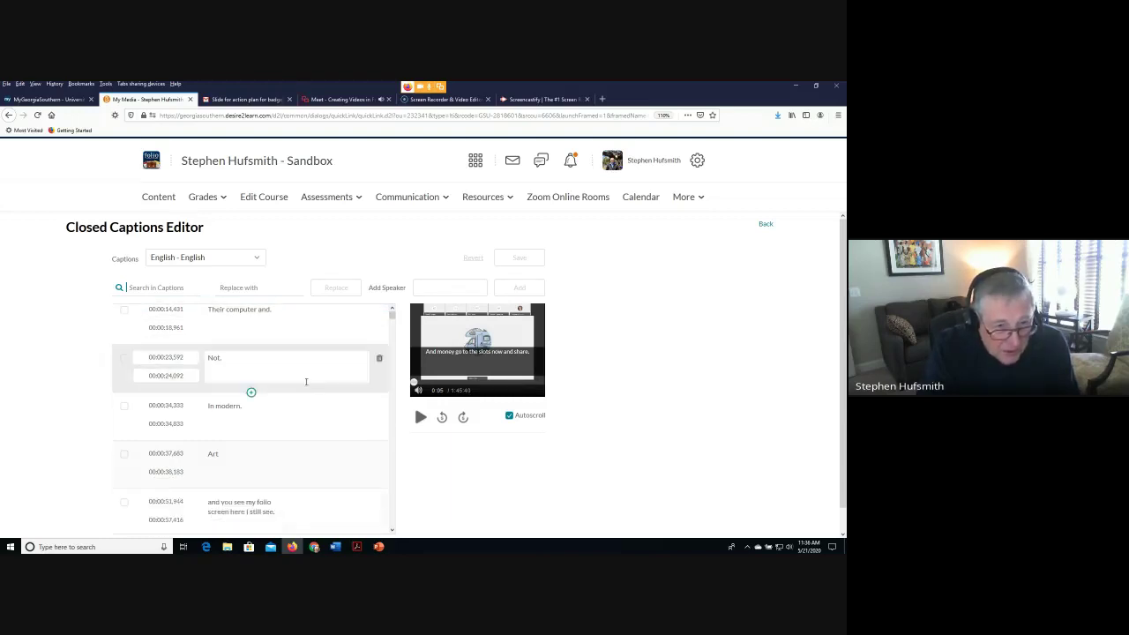
Replace the first caption's text with "Change the captiond" and save the caption changes
{"action": "scroll", "coordinate": [308, 386], "scroll_direction": "up", "scroll_amount": 1}
{"action": "left_click", "coordinate": [297, 365]}
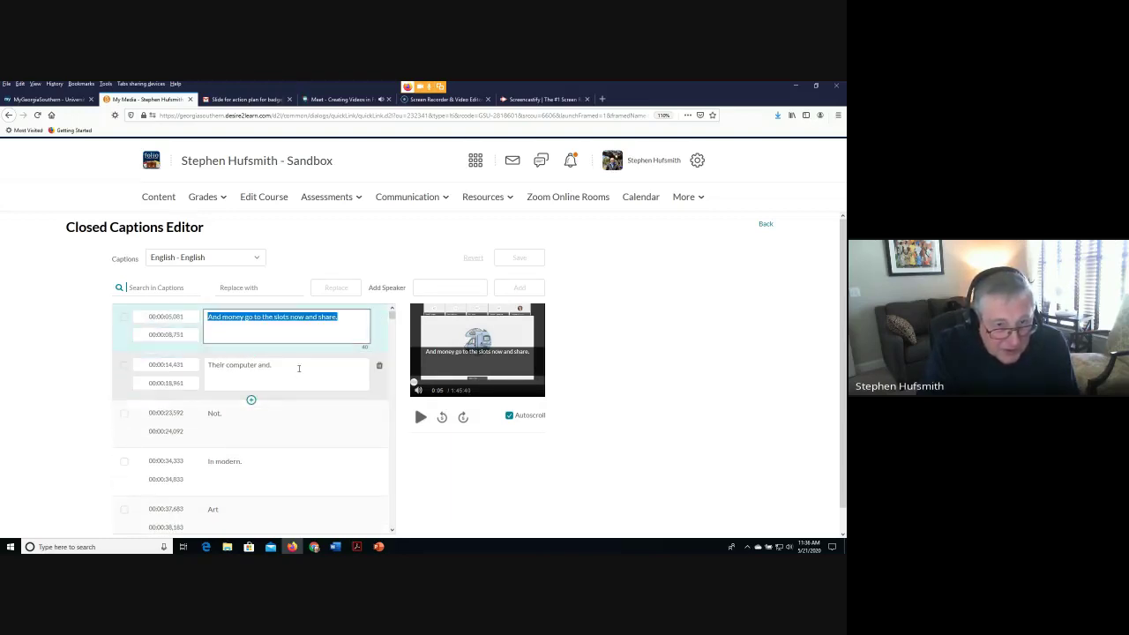
{"action": "left_click", "coordinate": [347, 317]}
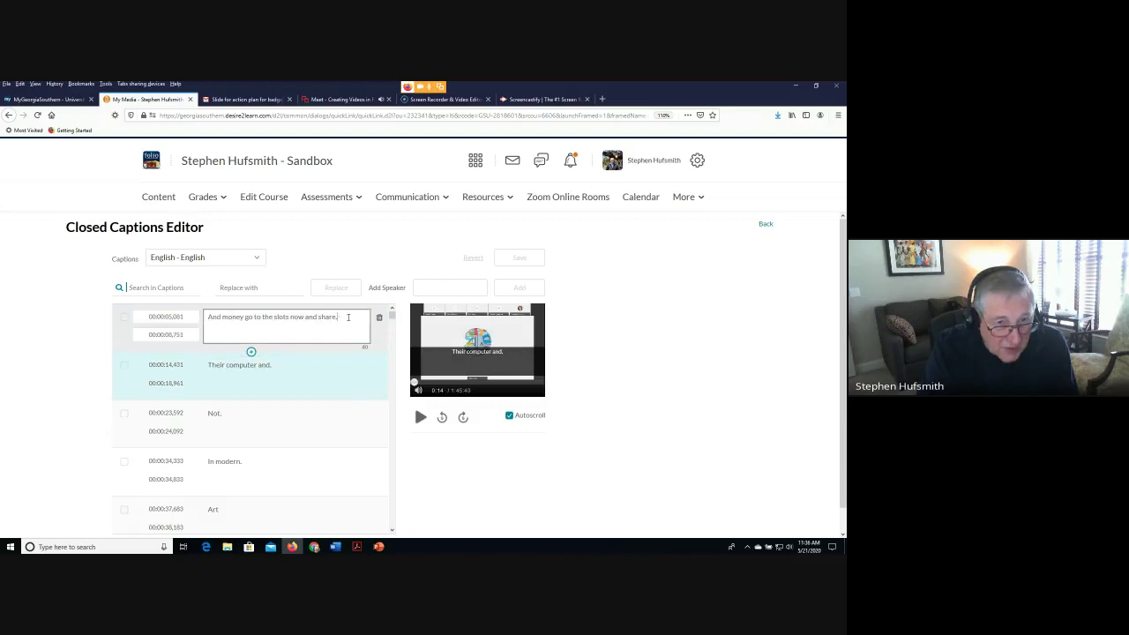
{"action": "triple_click", "coordinate": [348, 316]}
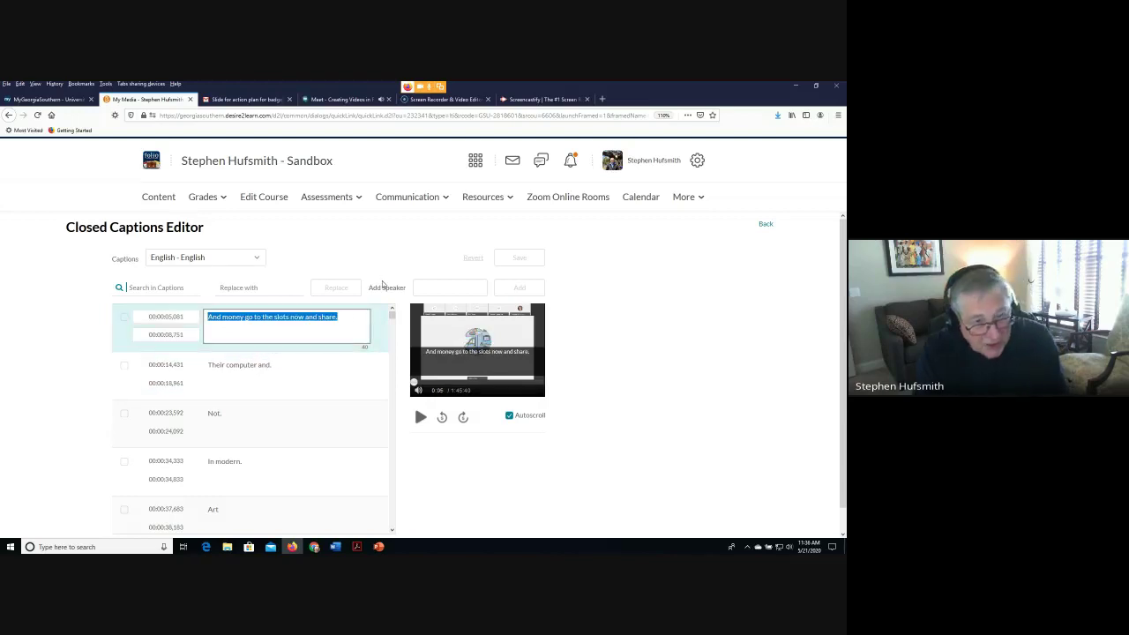
{"action": "type", "text": "Ch"}
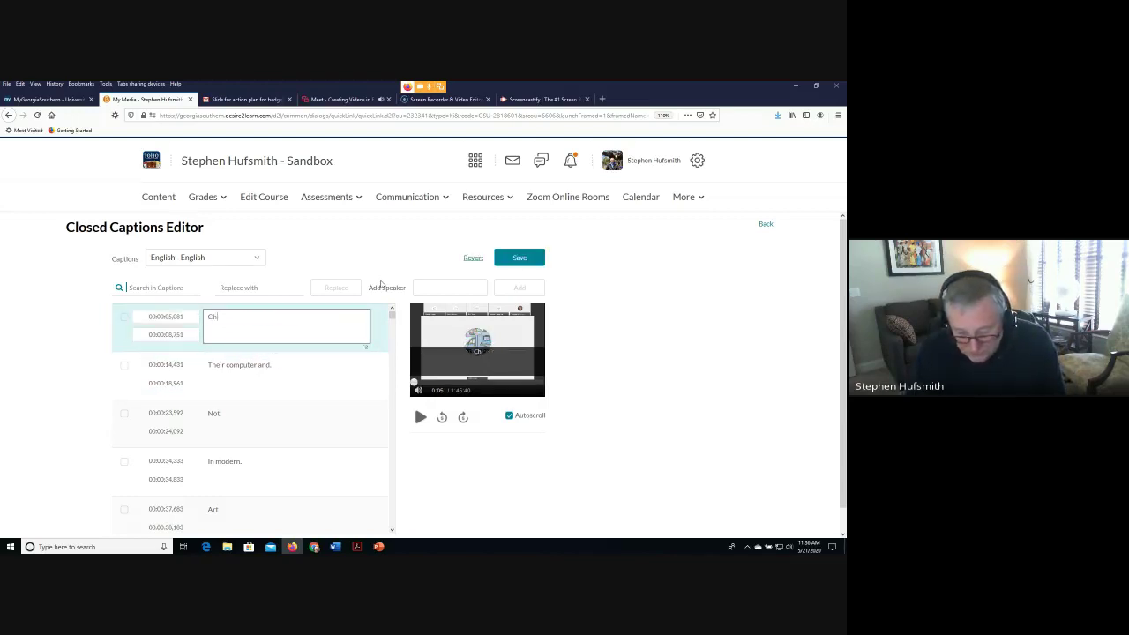
{"action": "type", "text": "ange the "}
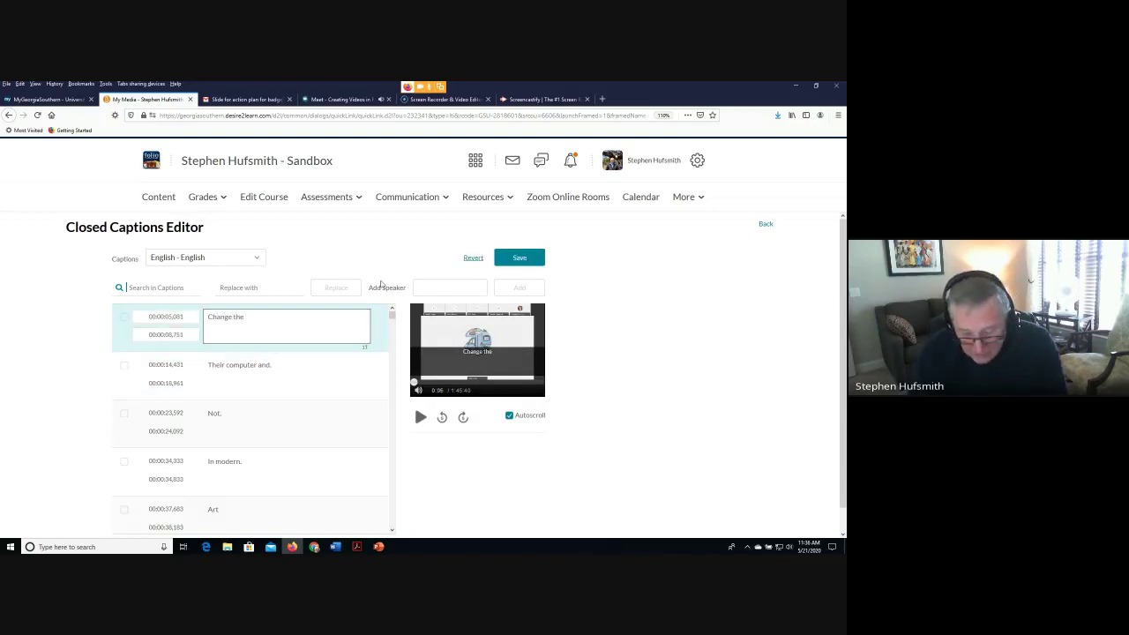
{"action": "type", "text": "captiond"}
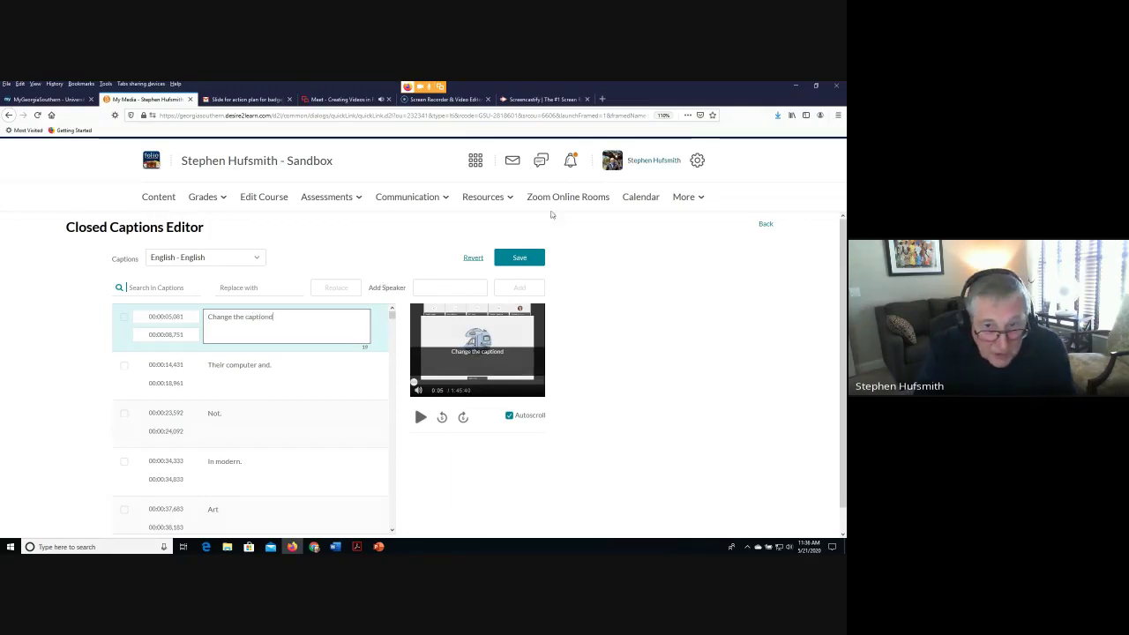
{"action": "left_click", "coordinate": [515, 258]}
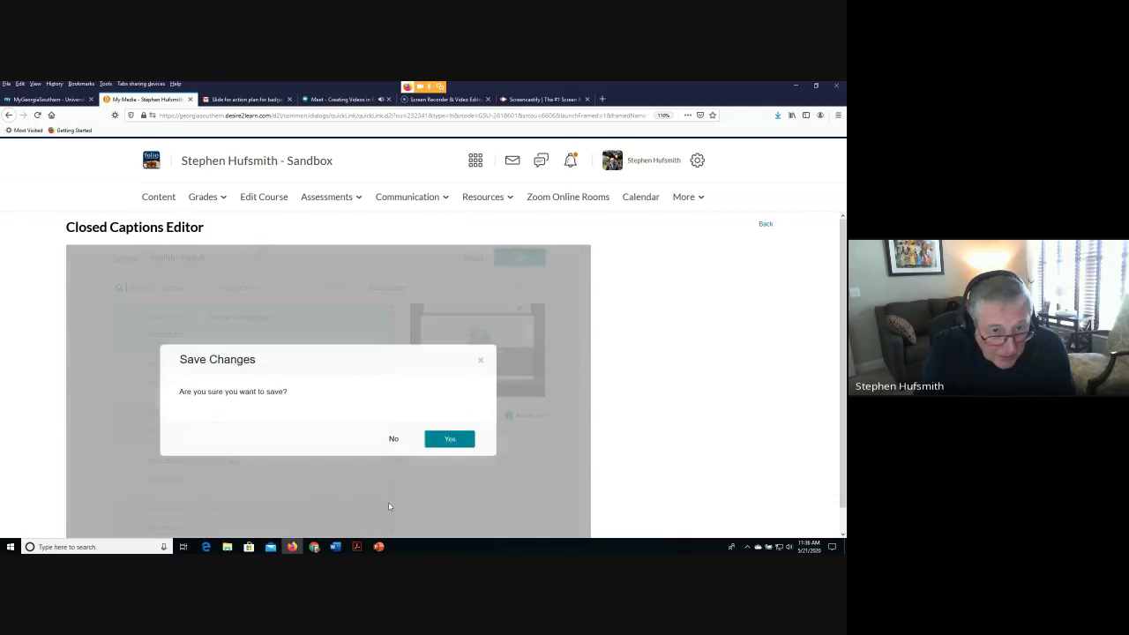
{"action": "left_click", "coordinate": [454, 440]}
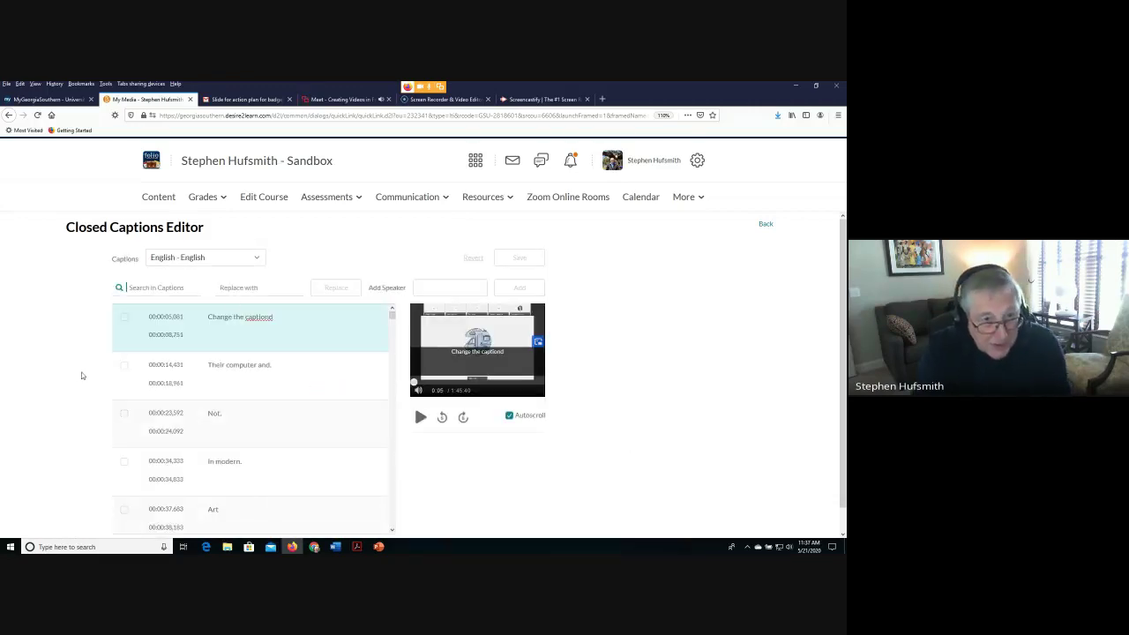
Return to the course's My Media list, open the "History 1101 - Course Intro (Summer 2020)" video and launch its video editor
{"action": "scroll", "coordinate": [253, 444], "scroll_direction": "down", "scroll_amount": 10}
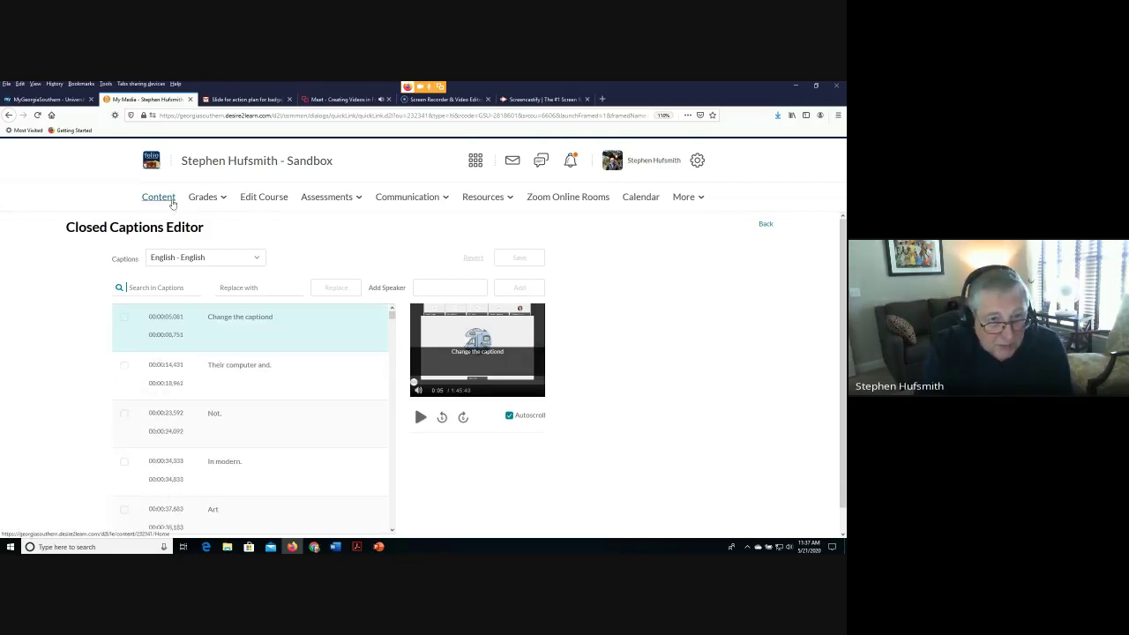
{"action": "mouse_move", "coordinate": [222, 374]}
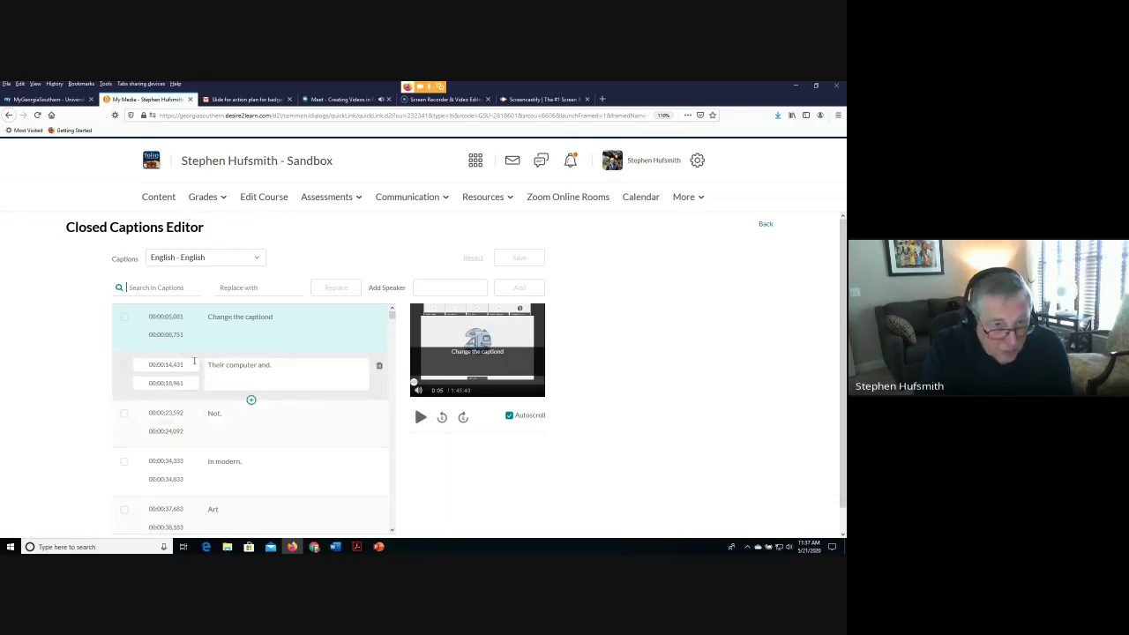
{"action": "left_click", "coordinate": [681, 197]}
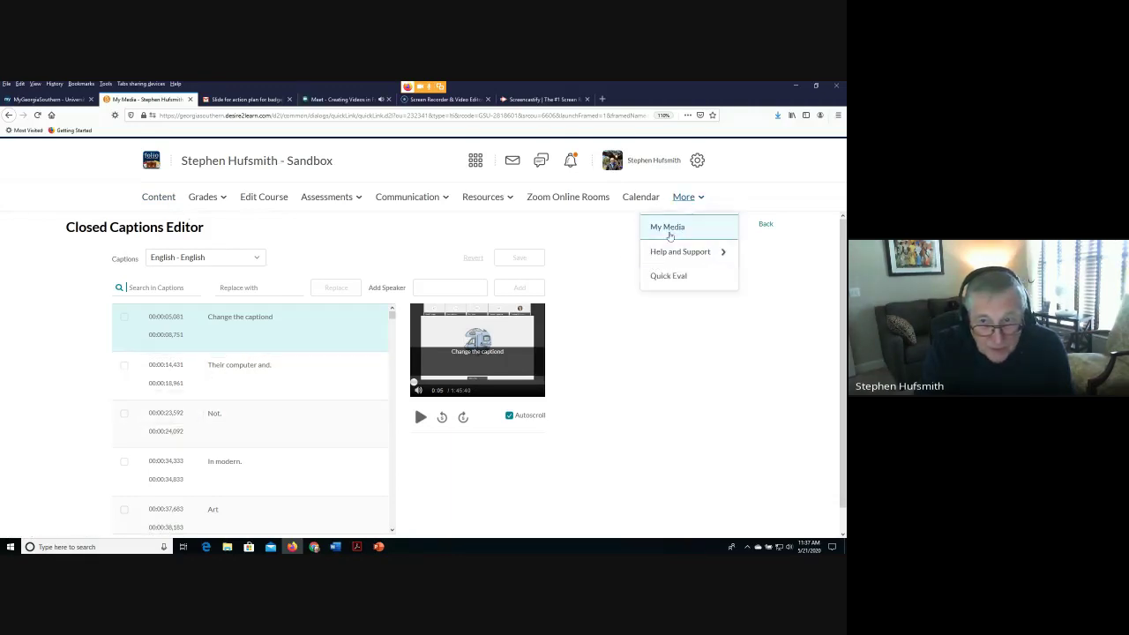
{"action": "left_click", "coordinate": [667, 235]}
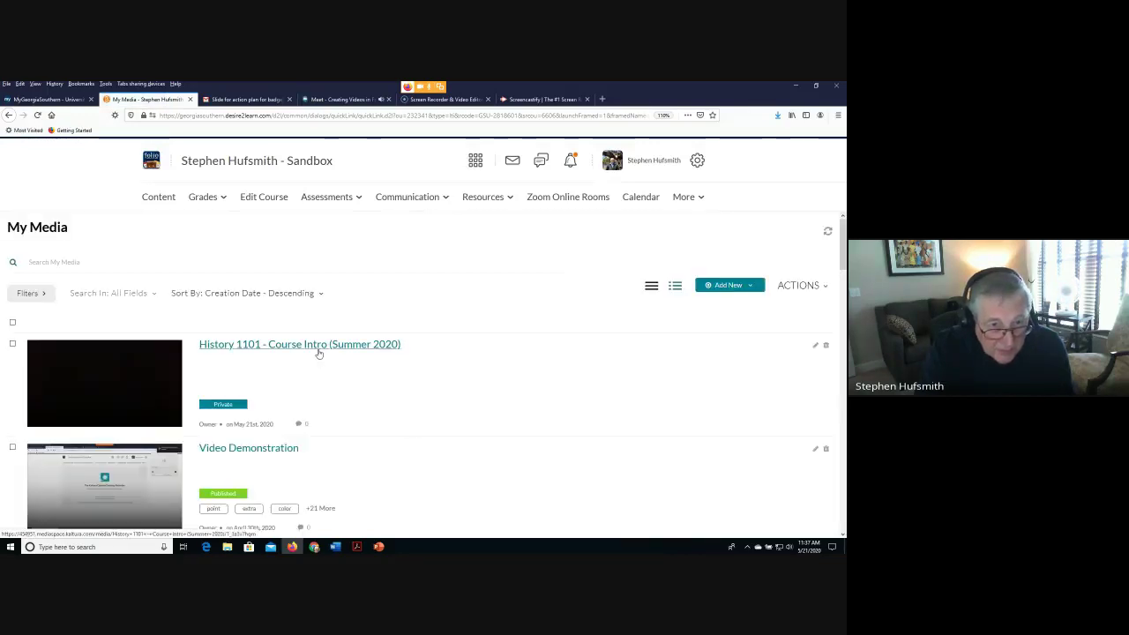
{"action": "left_click", "coordinate": [318, 350]}
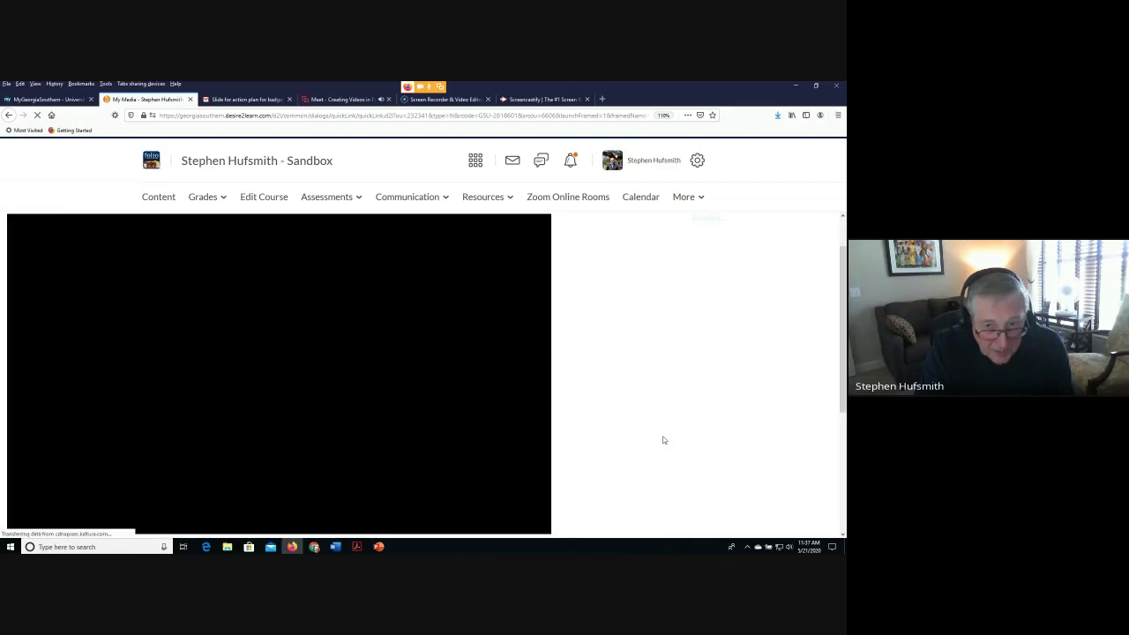
{"action": "scroll", "coordinate": [645, 434], "scroll_direction": "down", "scroll_amount": 2}
{"action": "left_click", "coordinate": [522, 386]}
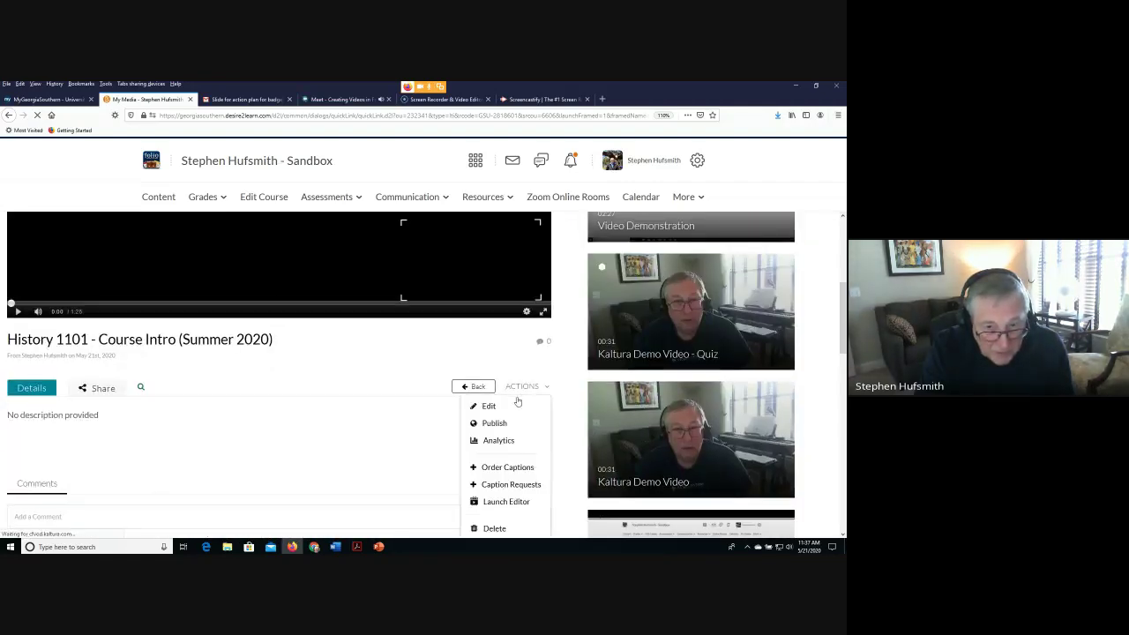
{"action": "left_click", "coordinate": [505, 499]}
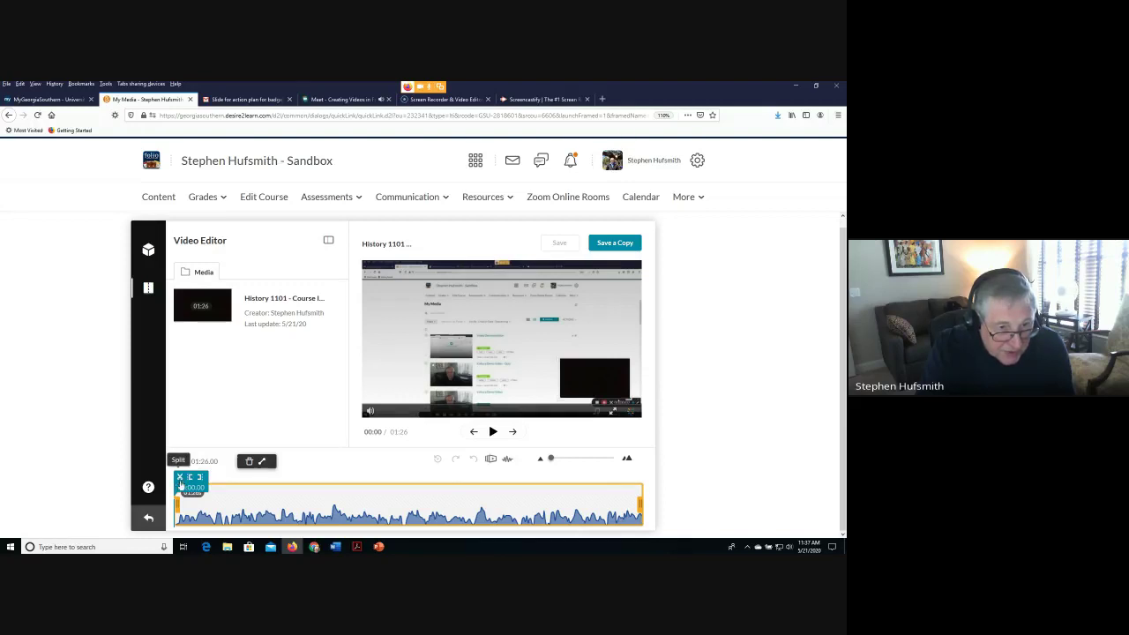
Split the History 1101 video at about 15 seconds and delete the segment before the split
{"action": "left_click", "coordinate": [259, 485]}
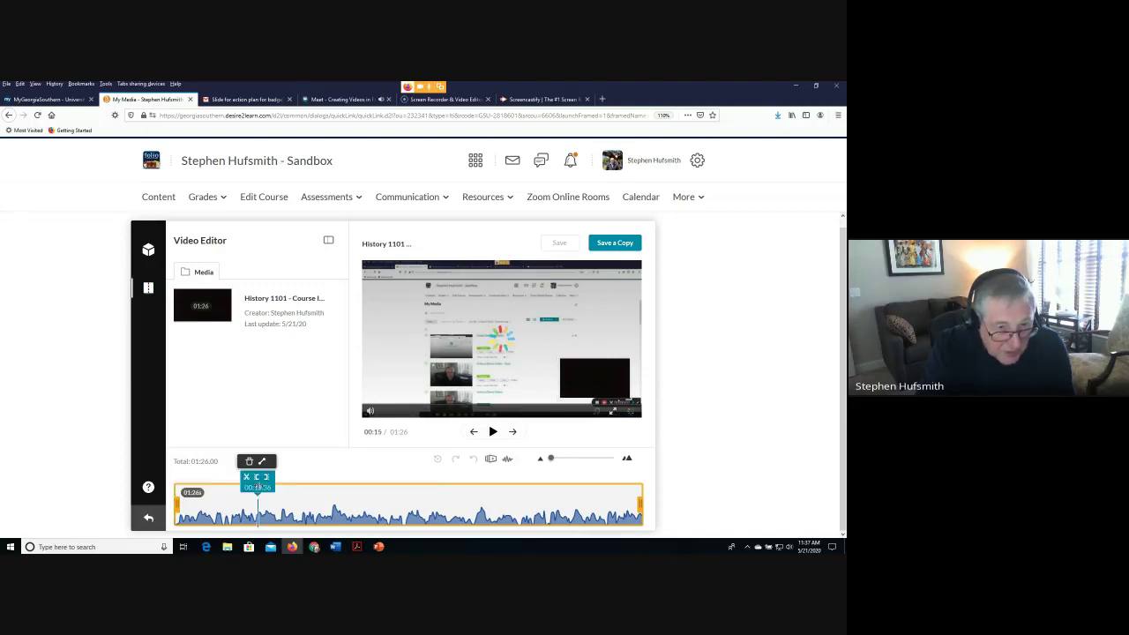
{"action": "left_click", "coordinate": [248, 478]}
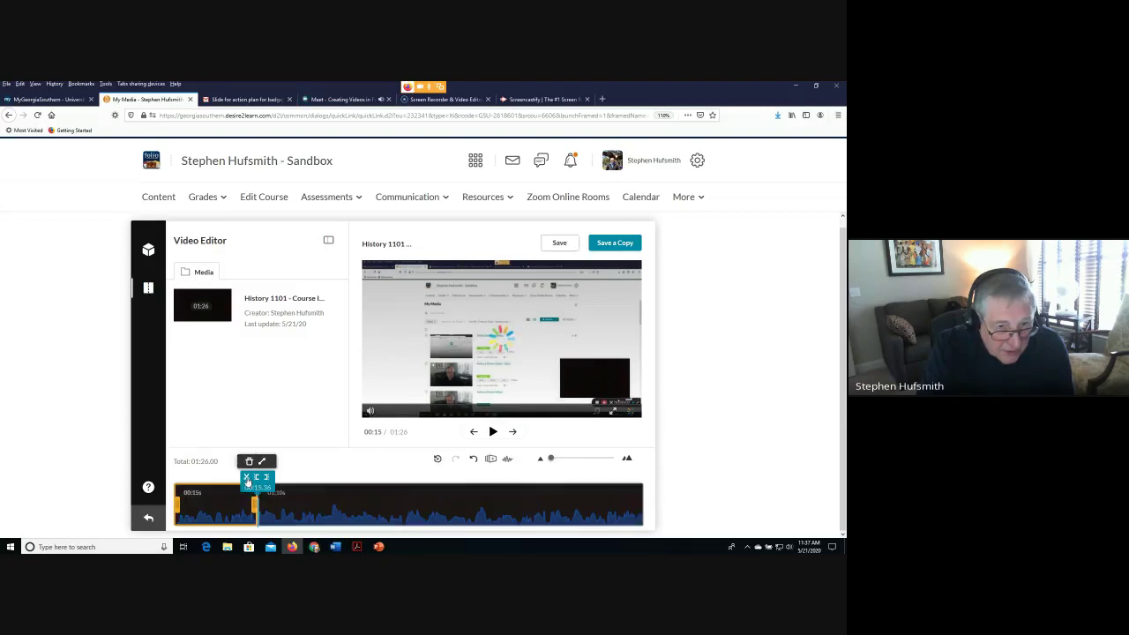
{"action": "left_click", "coordinate": [206, 509]}
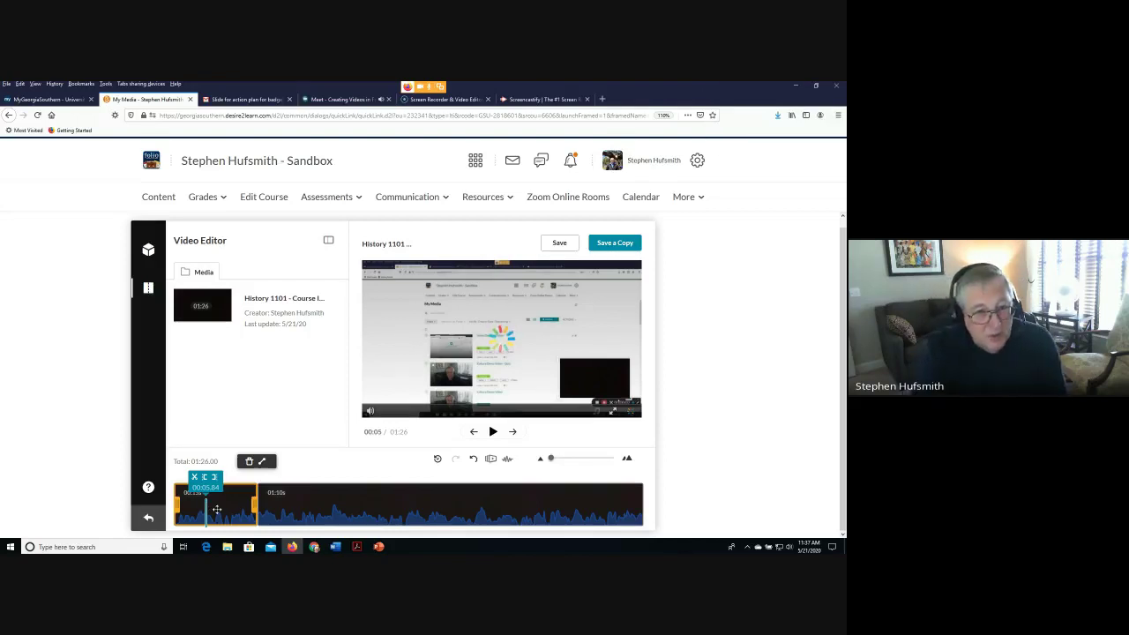
{"action": "left_click", "coordinate": [216, 509]}
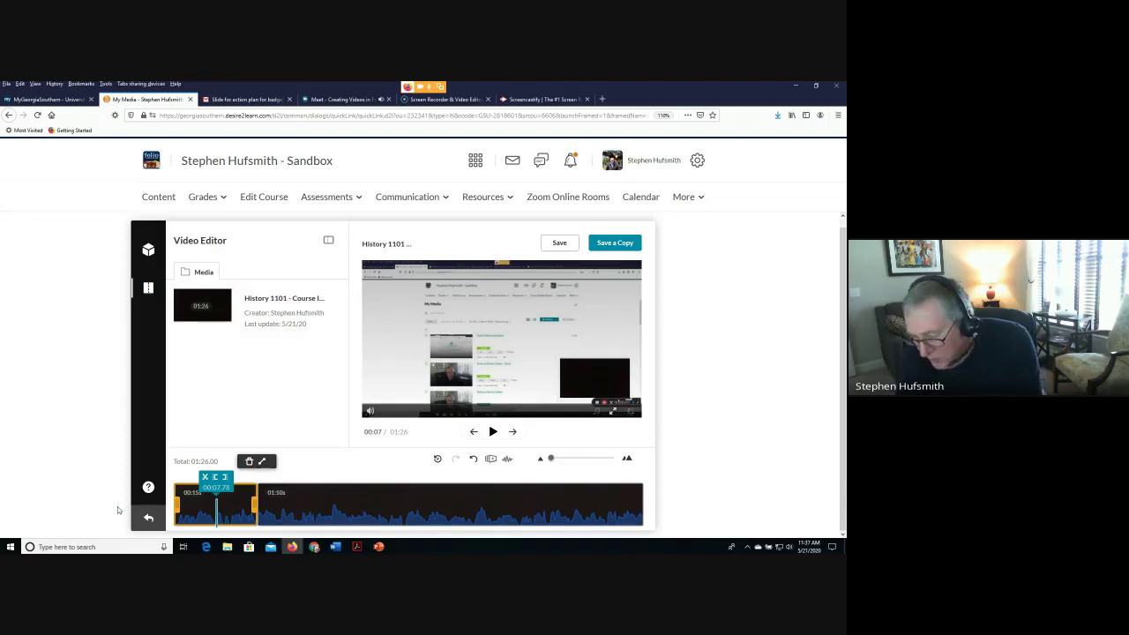
{"action": "key", "text": "Delete"}
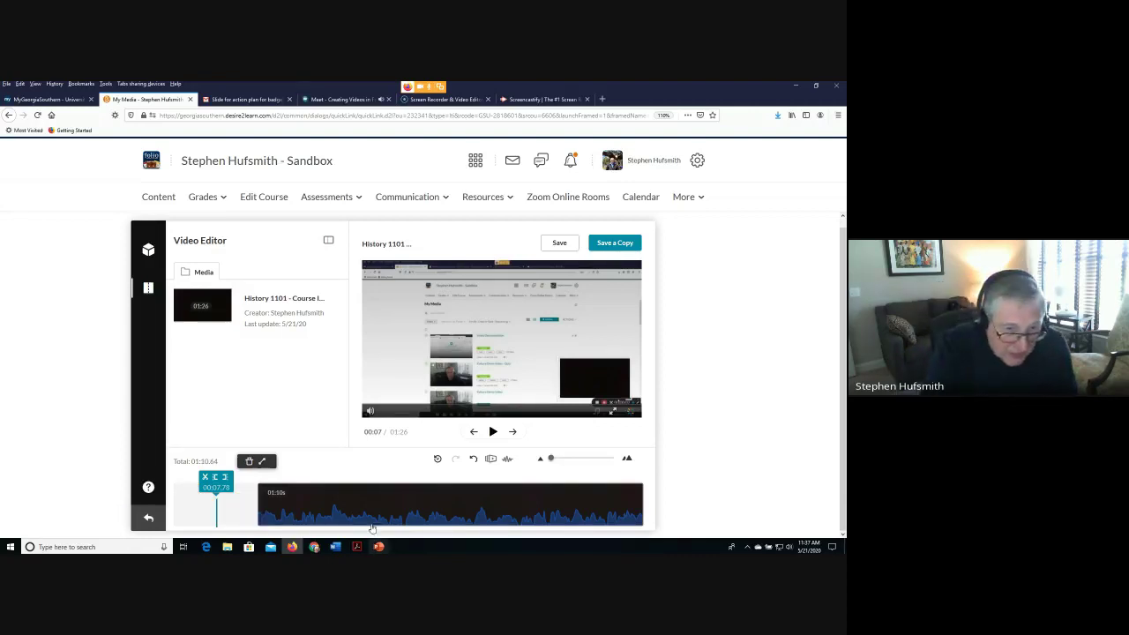
Move the remaining segment to the timeline's start and trim it to begin at about 00:33 and end at about 01:00
{"action": "left_click", "coordinate": [358, 496]}
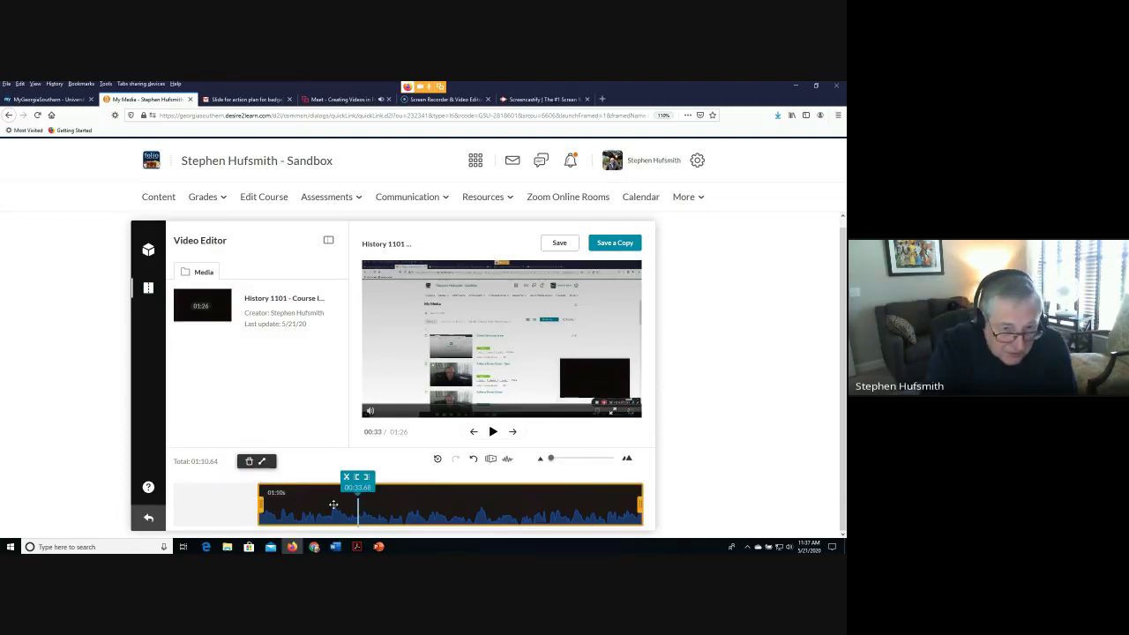
{"action": "left_click_drag", "start_coordinate": [306, 505], "coordinate": [221, 499]}
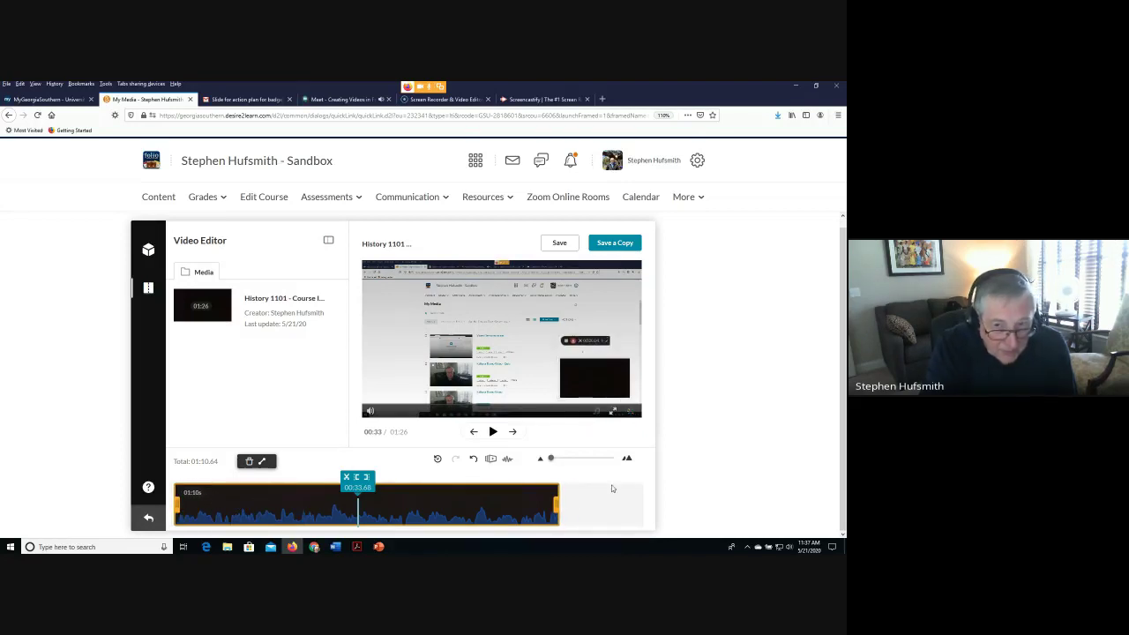
{"action": "left_click", "coordinate": [357, 478]}
{"action": "left_click_drag", "start_coordinate": [374, 478], "coordinate": [516, 485]}
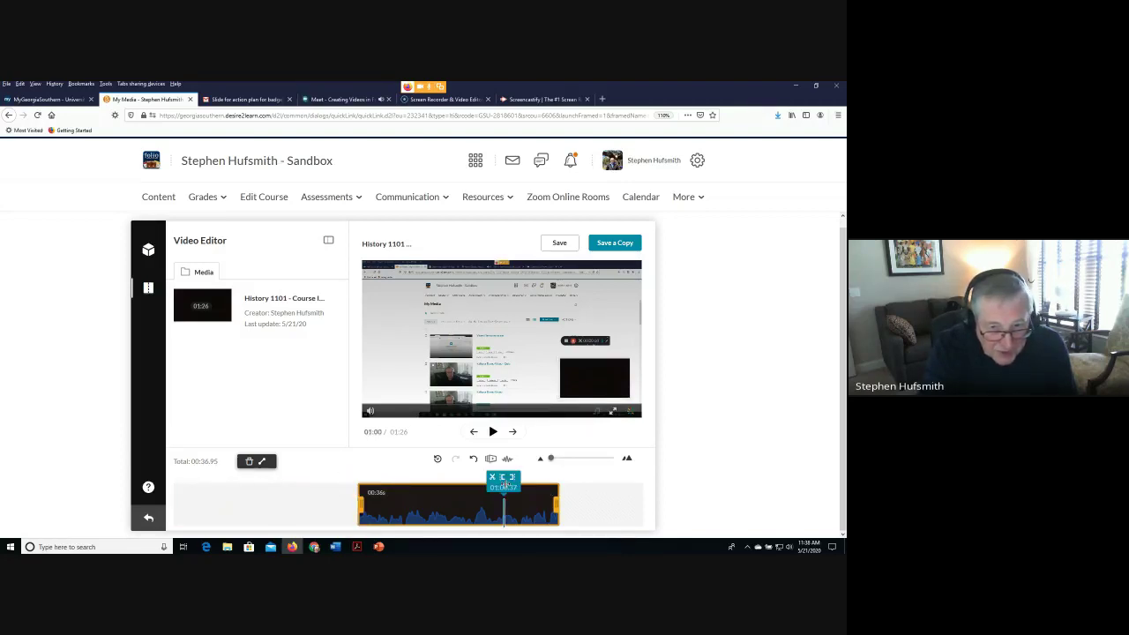
{"action": "left_click", "coordinate": [514, 477]}
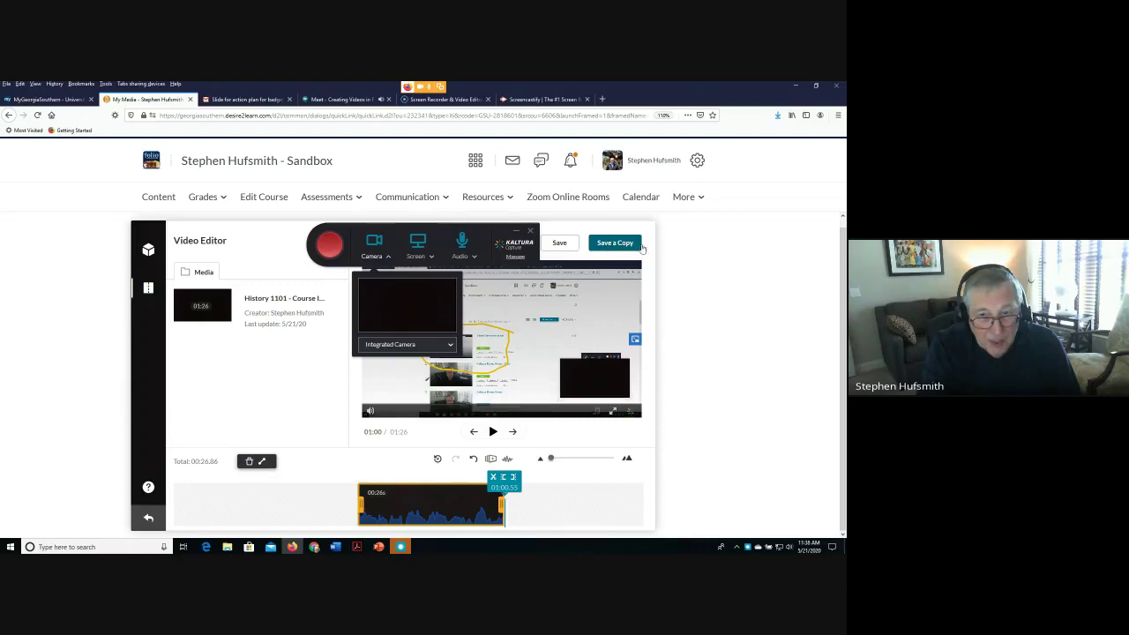
Move the Kaltura Capture recorder aside and save the edit as a copy titled "Clip of History 1101 - Course Intro (Summer 2020)"
{"action": "left_click_drag", "start_coordinate": [485, 238], "coordinate": [817, 496]}
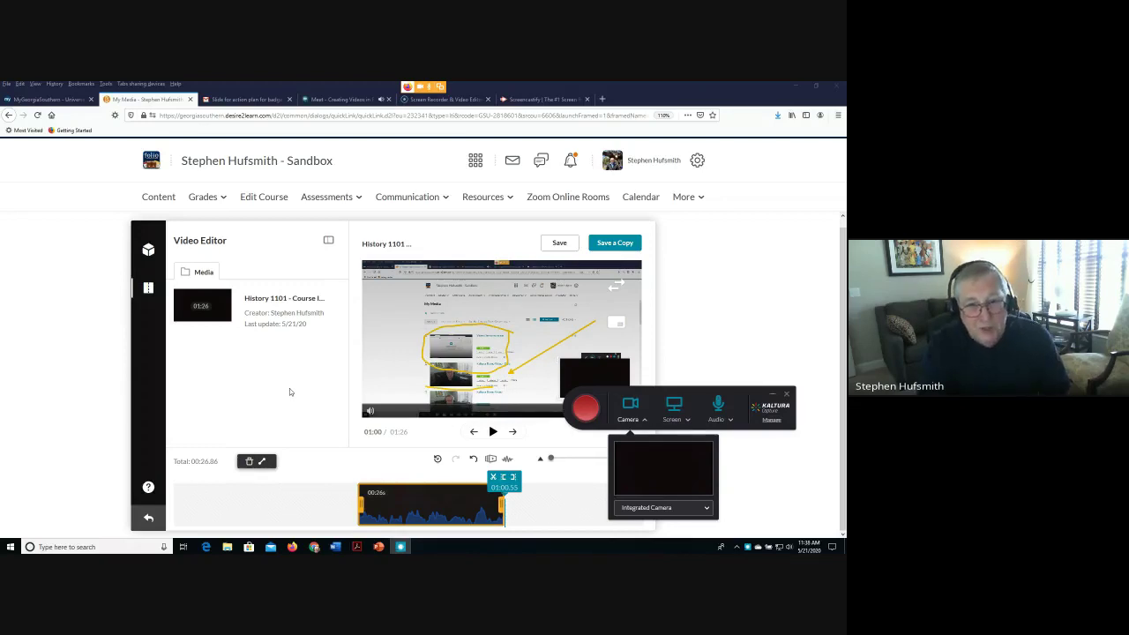
{"action": "left_click", "coordinate": [616, 247]}
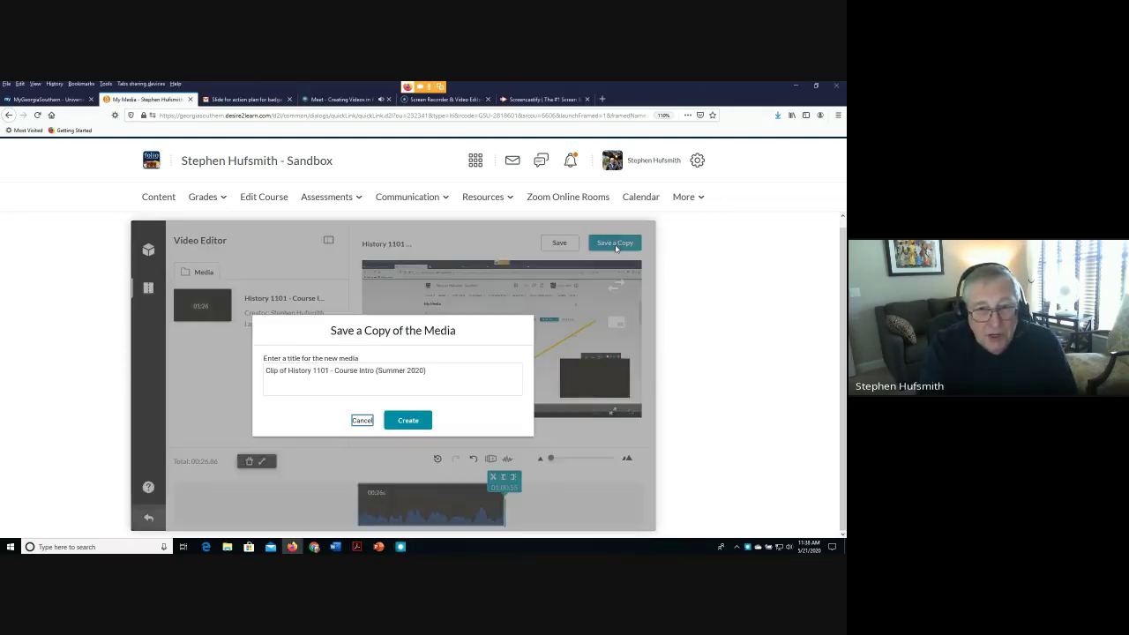
{"action": "left_click", "coordinate": [313, 389]}
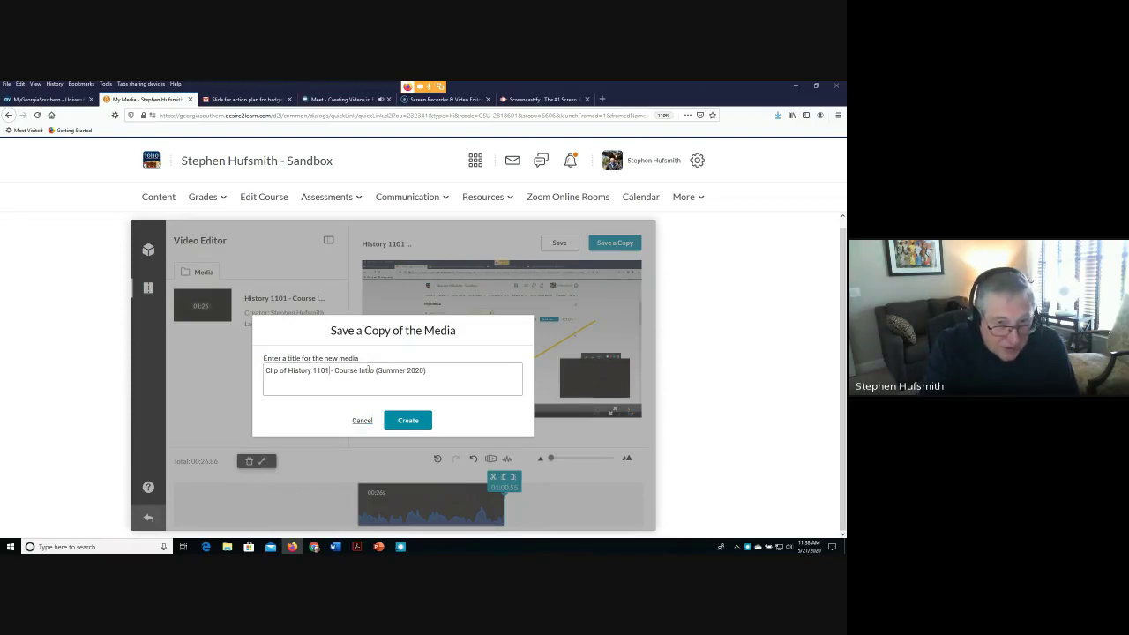
{"action": "left_click", "coordinate": [393, 422]}
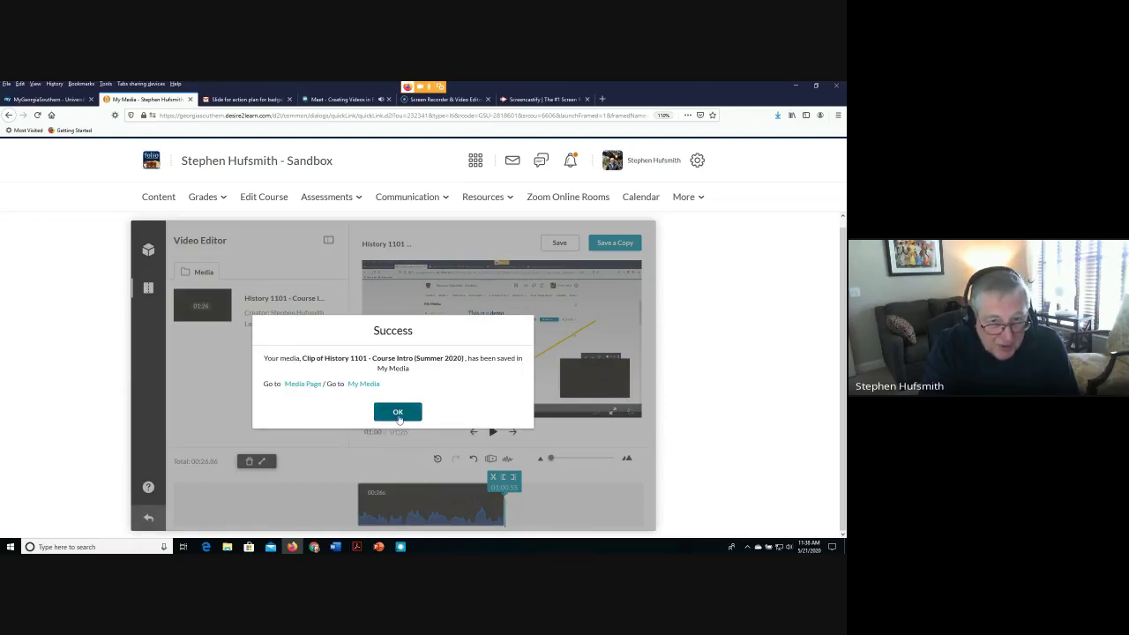
{"action": "left_click", "coordinate": [398, 414]}
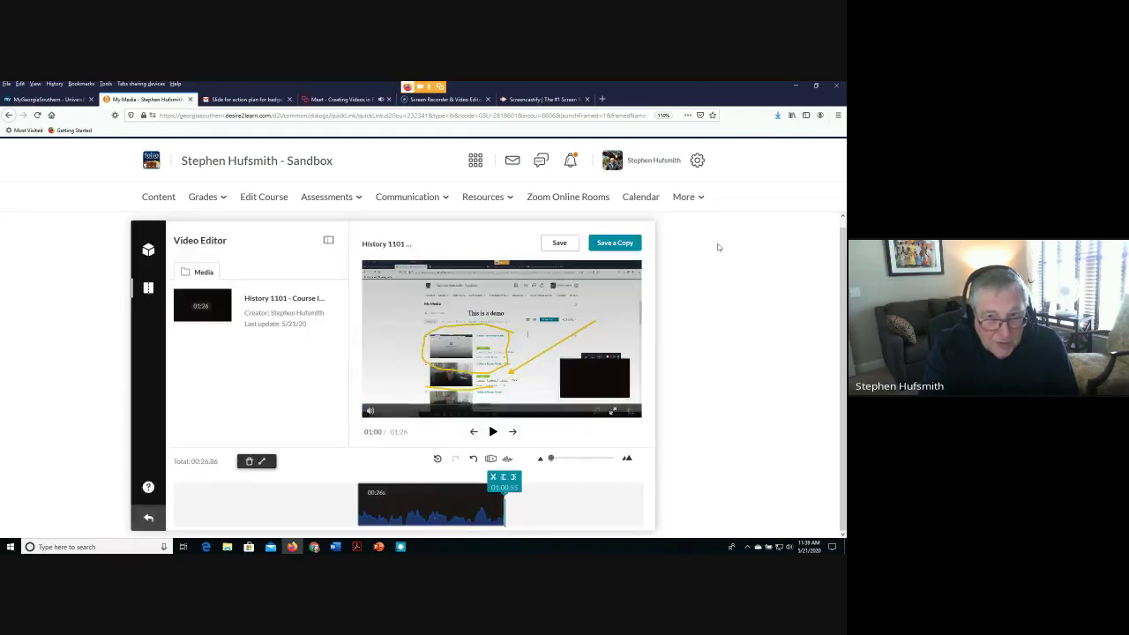
Go back to the course's My Media list and look over the entries for the saved clip and its original
{"action": "left_click", "coordinate": [694, 201]}
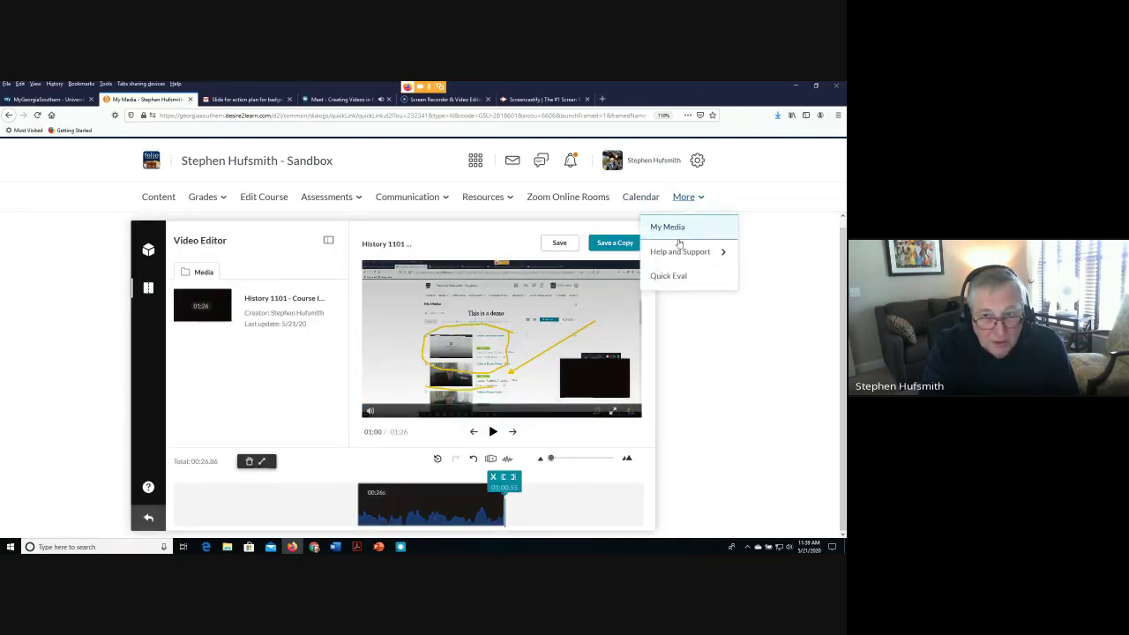
{"action": "left_click", "coordinate": [677, 230]}
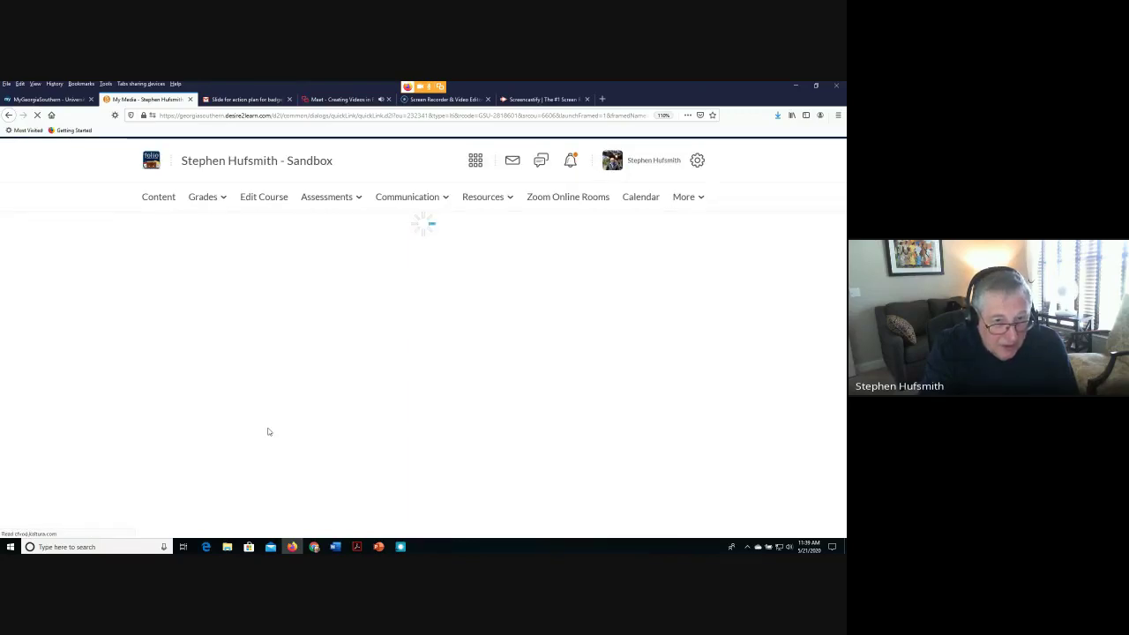
{"action": "scroll", "coordinate": [268, 432], "scroll_direction": "down", "scroll_amount": 3}
{"action": "scroll", "coordinate": [266, 428], "scroll_direction": "up", "scroll_amount": 2}
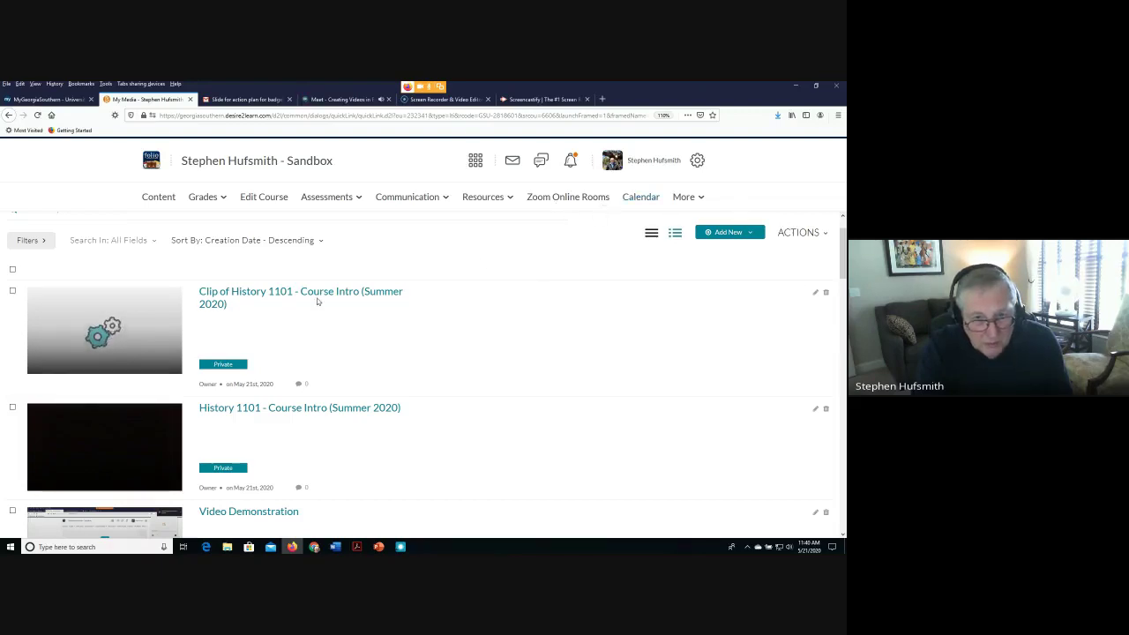
Open the original "History 1101 - Course Intro (Summer 2020)" video and check the status of its caption requests
{"action": "left_click", "coordinate": [301, 413]}
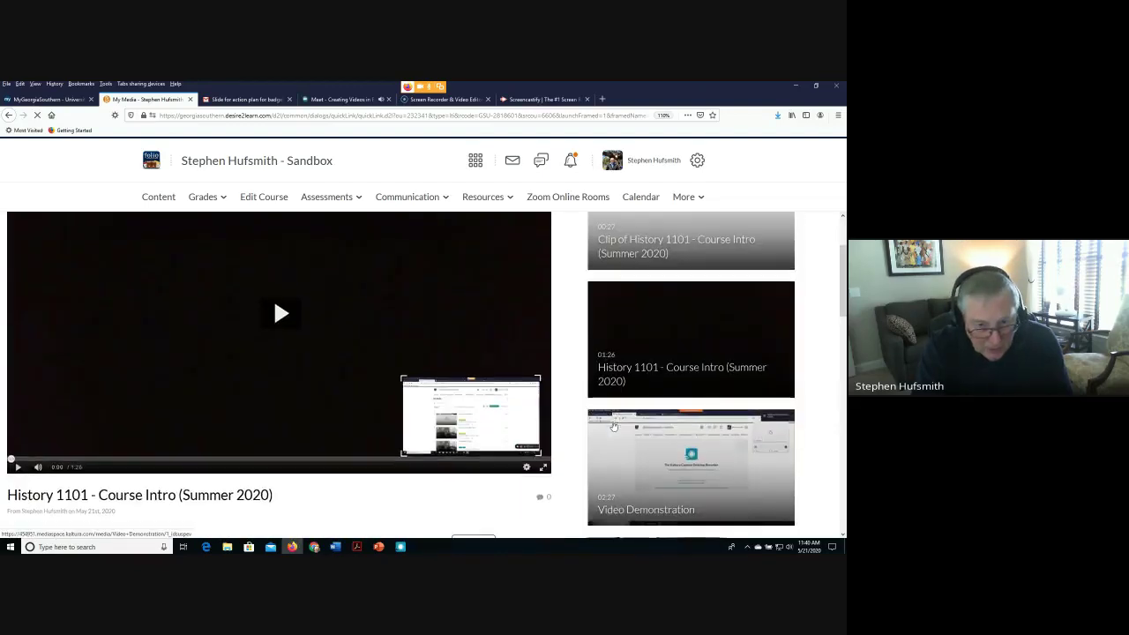
{"action": "scroll", "coordinate": [542, 340], "scroll_direction": "down", "scroll_amount": 4}
{"action": "left_click", "coordinate": [532, 335]}
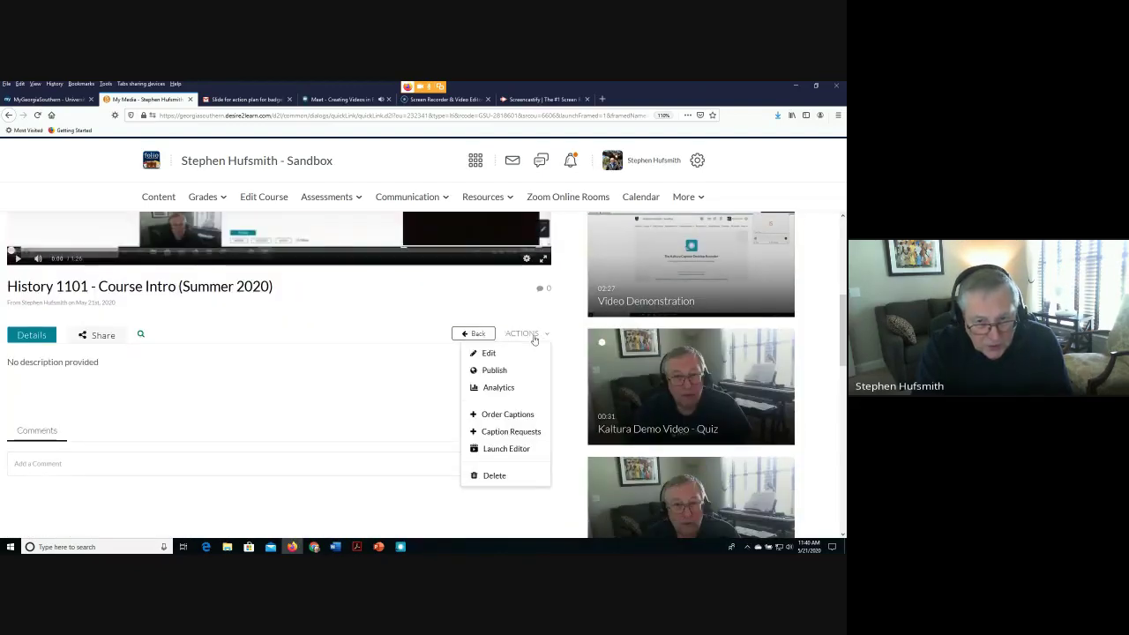
{"action": "left_click", "coordinate": [501, 433]}
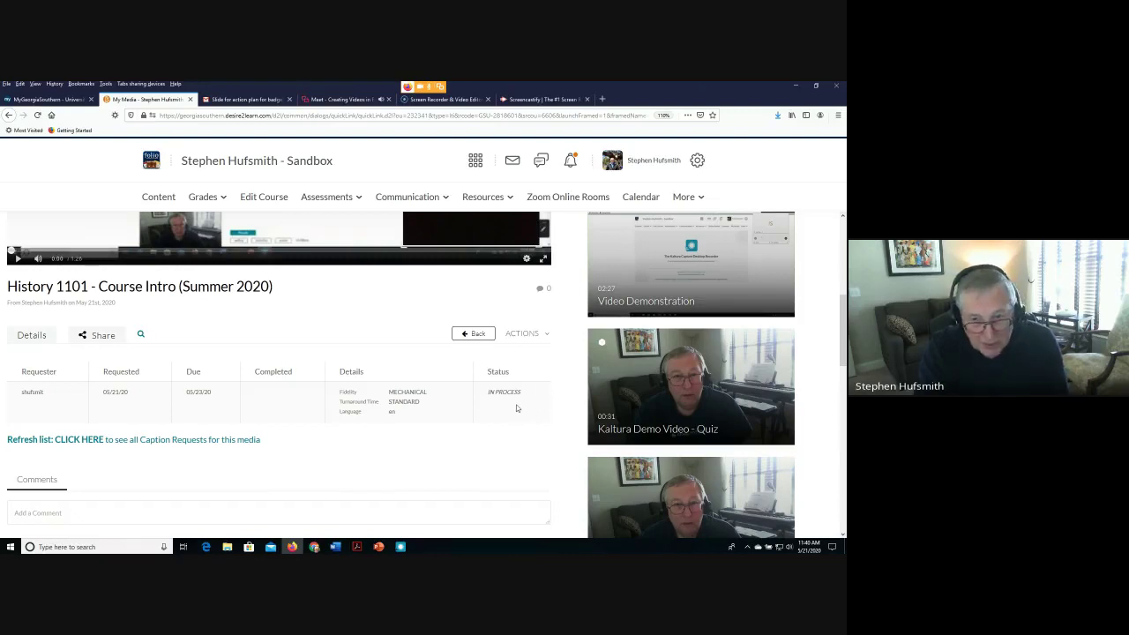
{"action": "scroll", "coordinate": [482, 418], "scroll_direction": "up", "scroll_amount": 1}
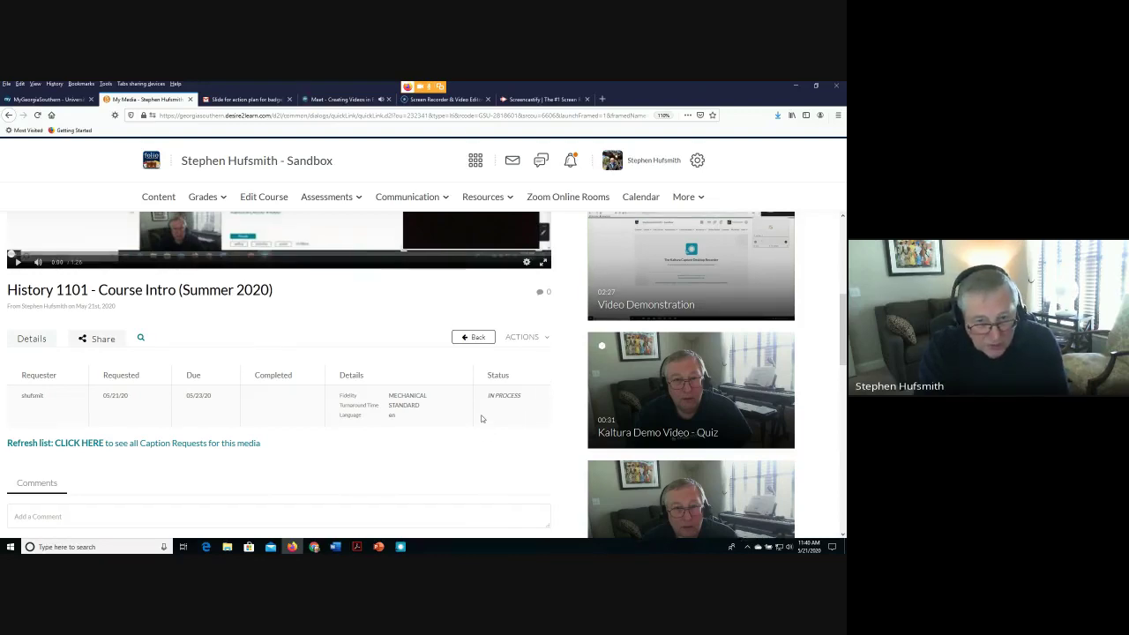
{"action": "scroll", "coordinate": [482, 419], "scroll_direction": "up", "scroll_amount": 5}
{"action": "scroll", "coordinate": [485, 424], "scroll_direction": "down", "scroll_amount": 4}
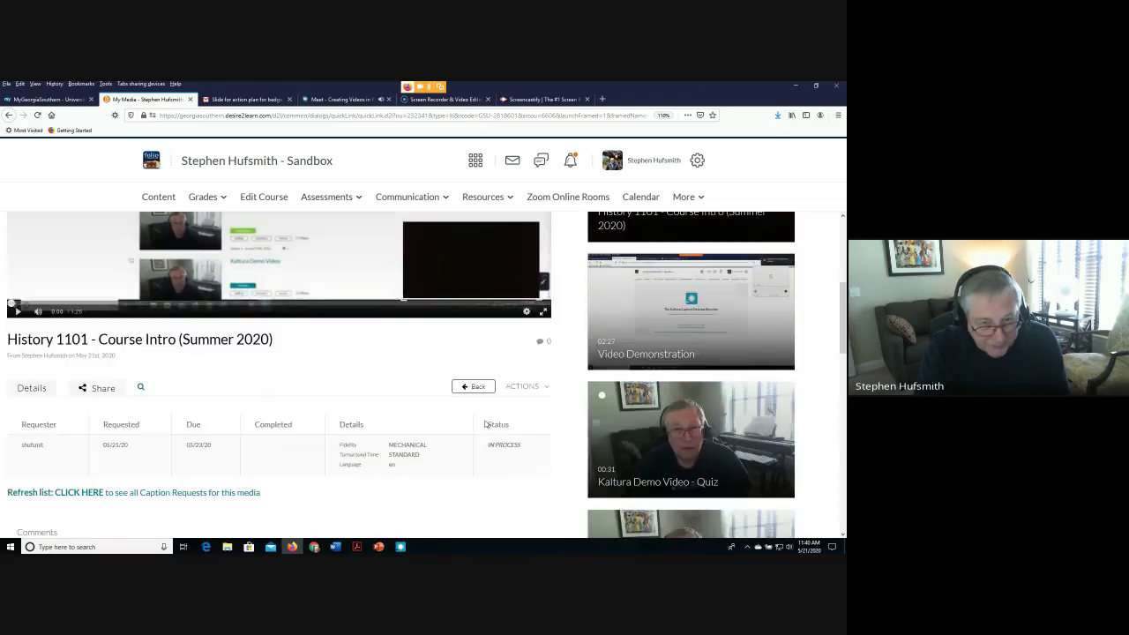
{"action": "scroll", "coordinate": [485, 424], "scroll_direction": "down", "scroll_amount": 1}
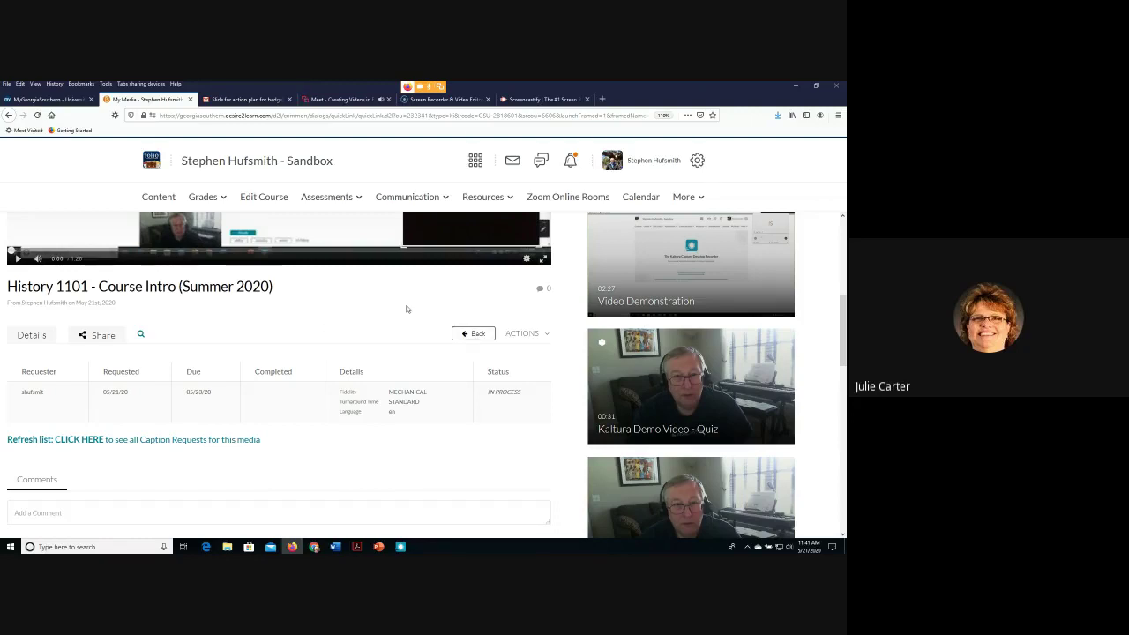
Launch the editor for the course intro video and start a new quiz from it
{"action": "left_click", "coordinate": [532, 337]}
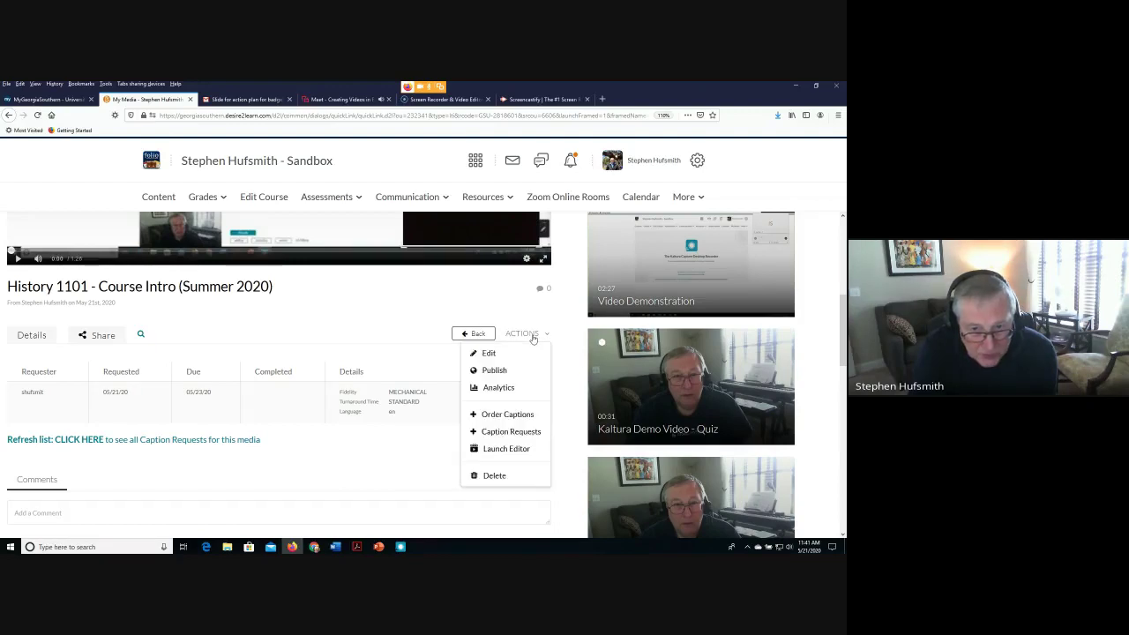
{"action": "left_click", "coordinate": [498, 452]}
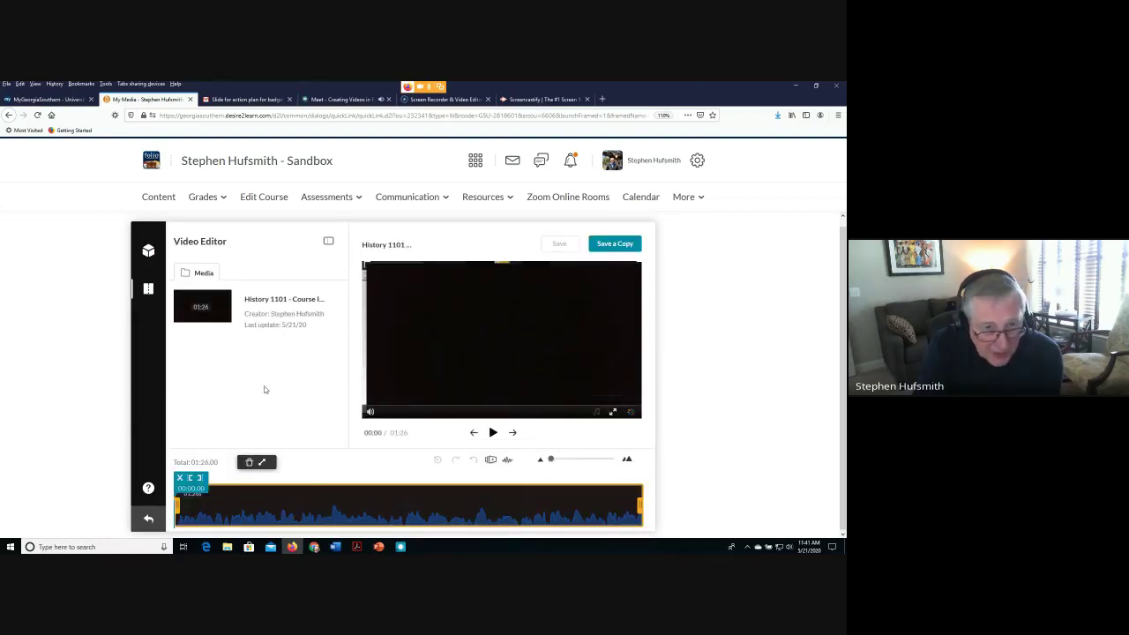
{"action": "left_click", "coordinate": [148, 250]}
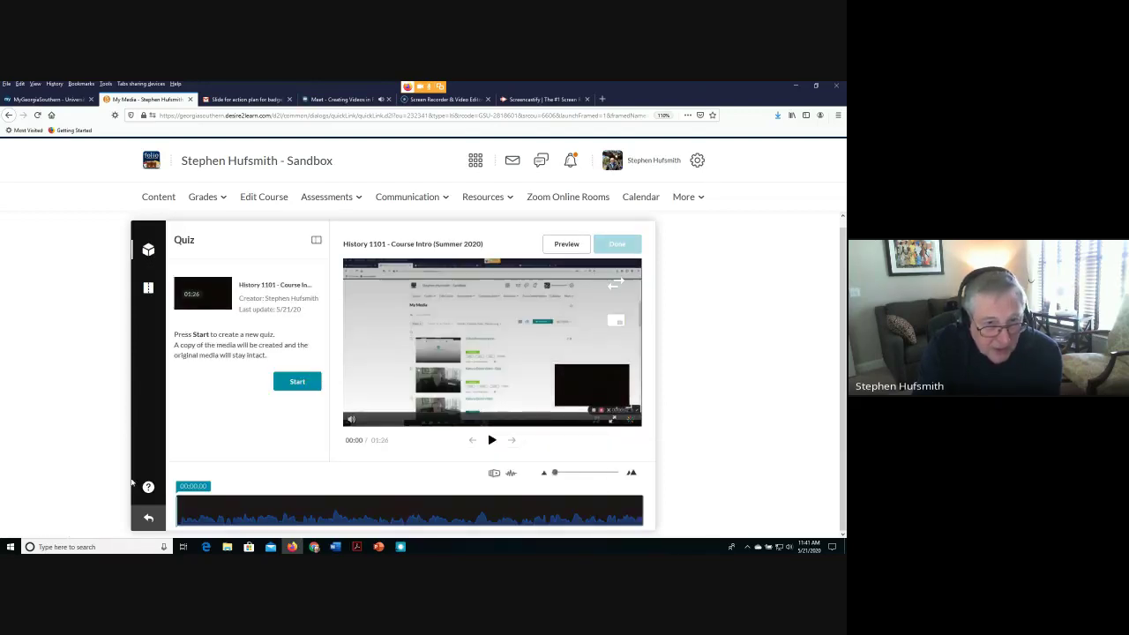
{"action": "left_click", "coordinate": [296, 384]}
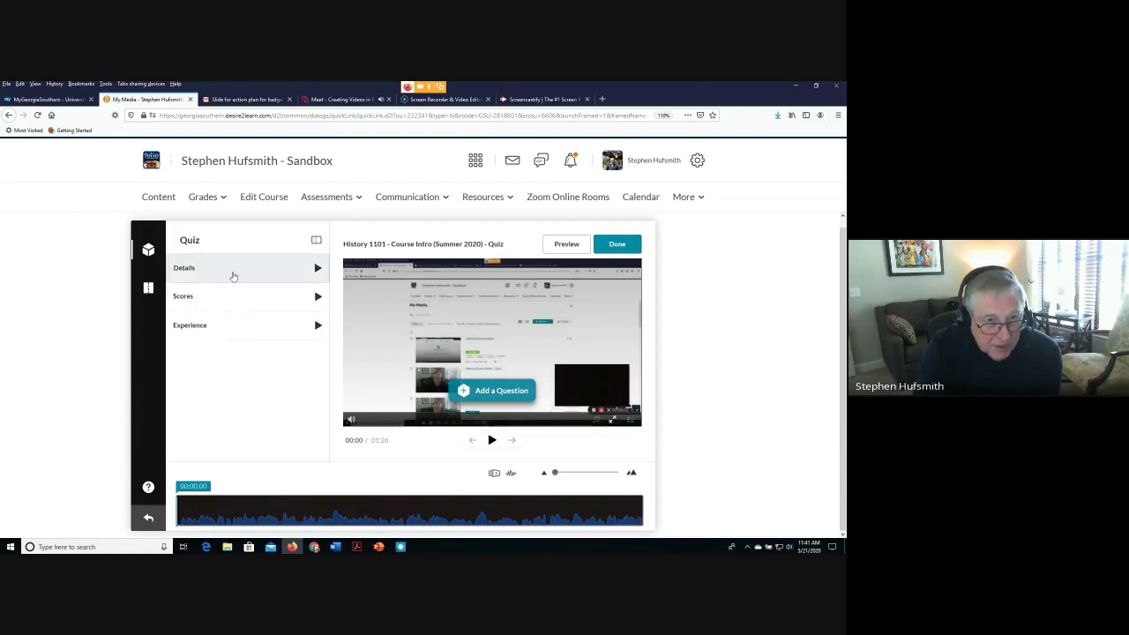
Open the quiz details, look over the quiz name and welcome message, and switch the welcome page off and back on
{"action": "left_click", "coordinate": [316, 269]}
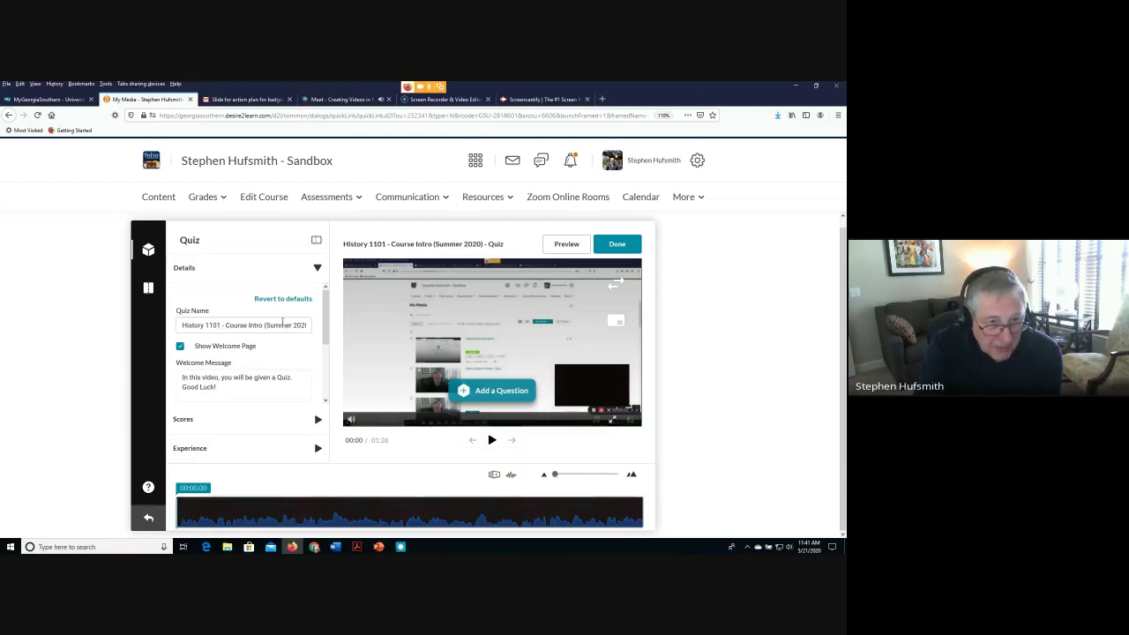
{"action": "left_click_drag", "start_coordinate": [206, 324], "coordinate": [293, 326]}
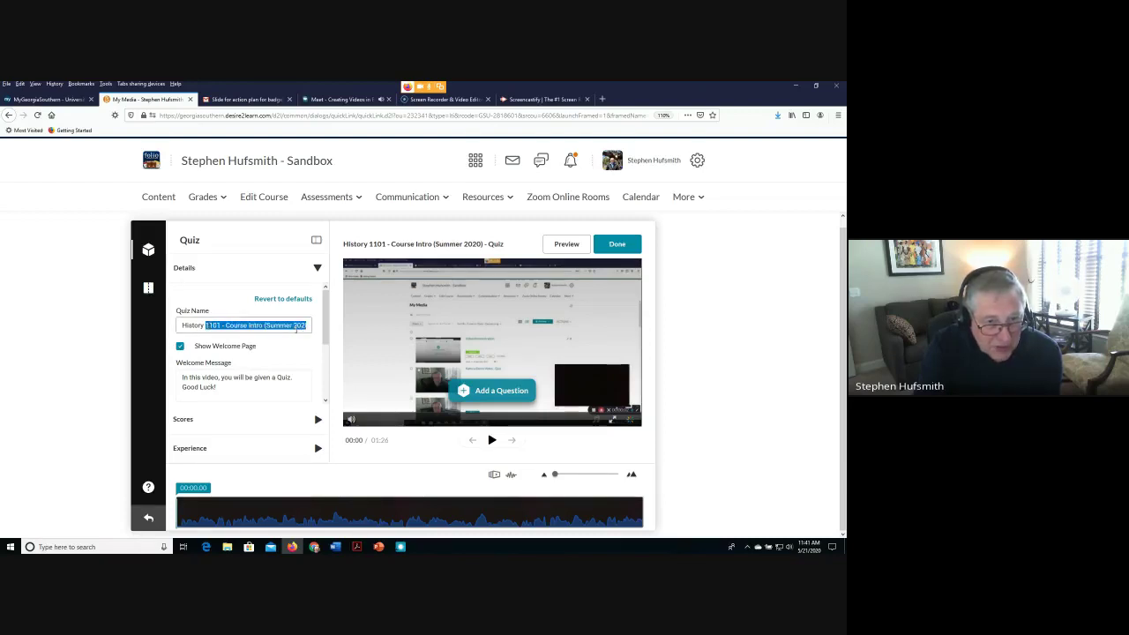
{"action": "left_click", "coordinate": [276, 350]}
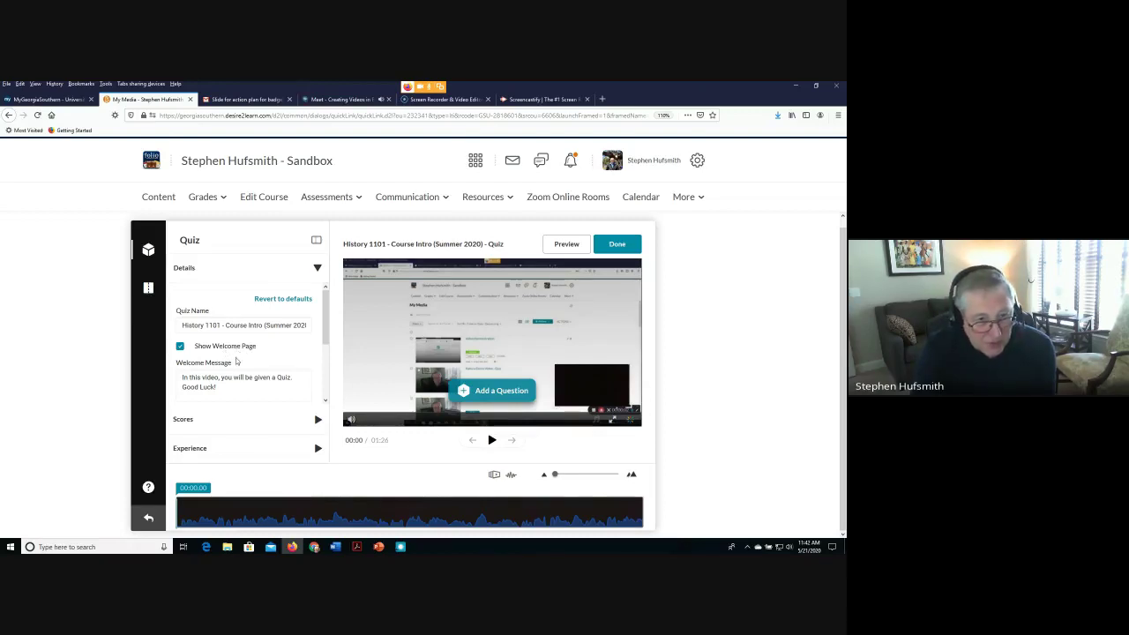
{"action": "left_click_drag", "start_coordinate": [233, 365], "coordinate": [181, 379]}
{"action": "left_click", "coordinate": [227, 391]}
{"action": "left_click", "coordinate": [228, 390]}
{"action": "left_click", "coordinate": [228, 390]}
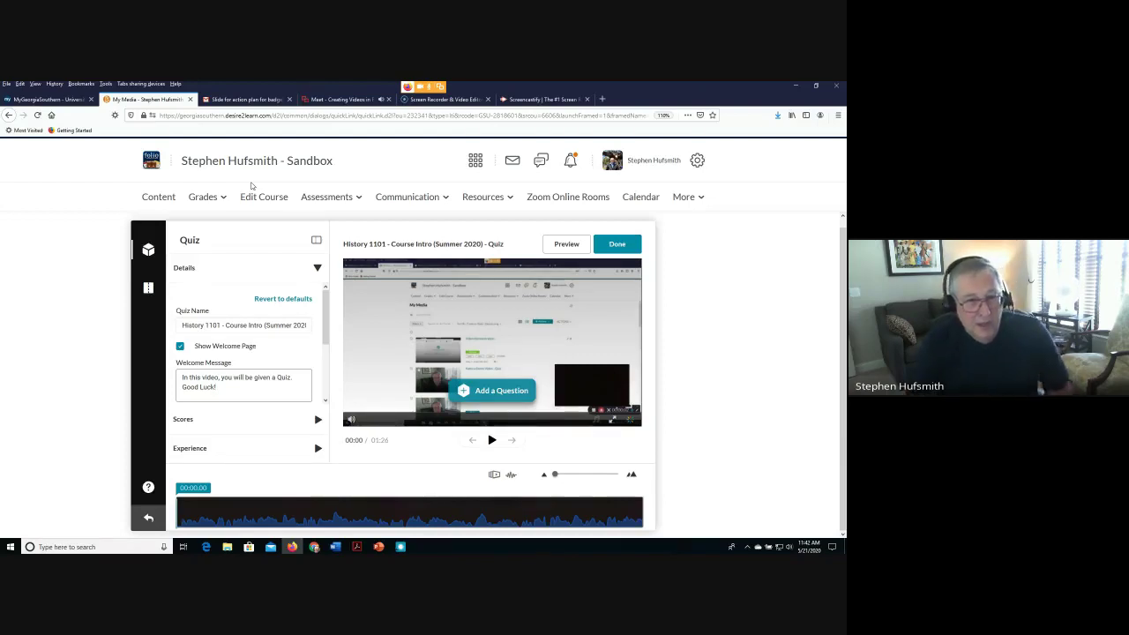
{"action": "left_click", "coordinate": [180, 347]}
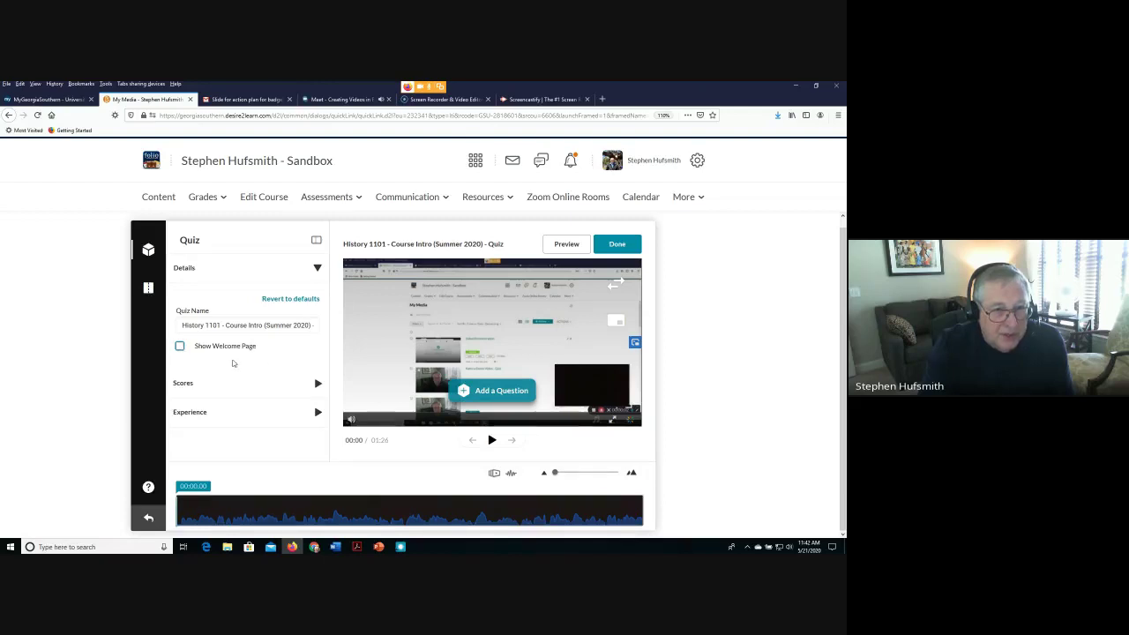
{"action": "left_click", "coordinate": [179, 349]}
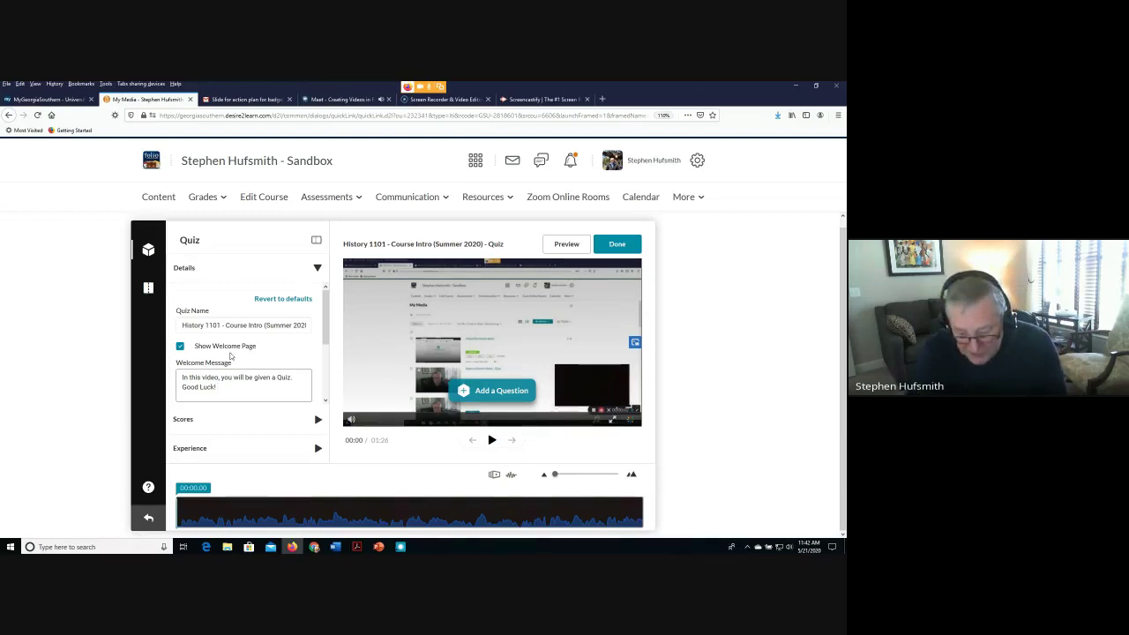
Append "This is not graded." to the welcome message and disable Allow Download of Questions List
{"action": "type", "text": "This"}
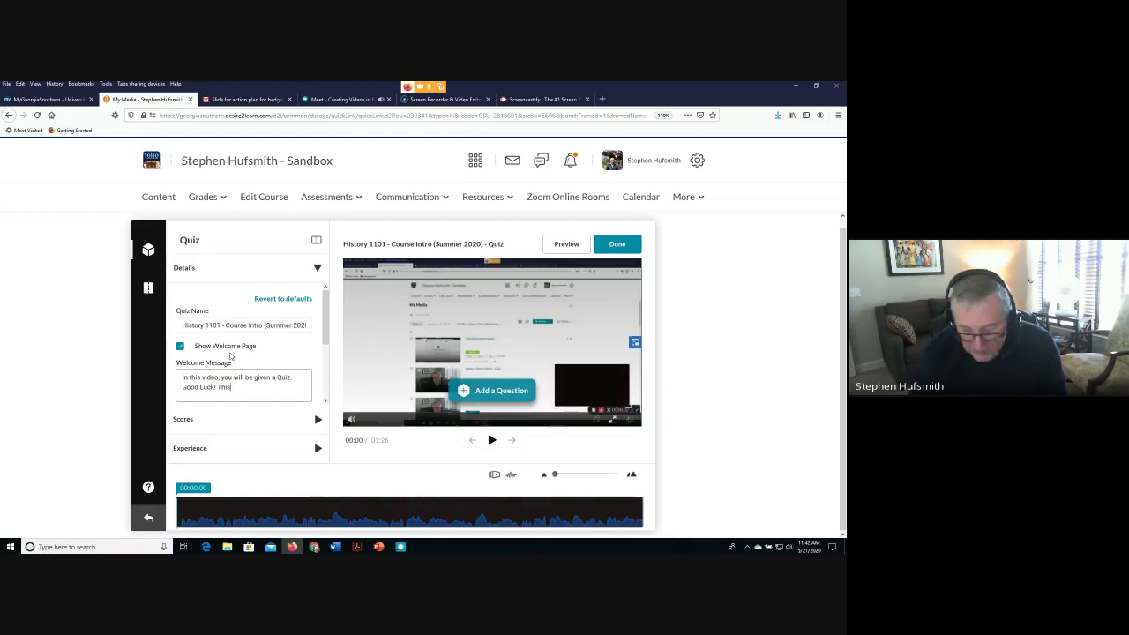
{"action": "type", "text": " is not gra"}
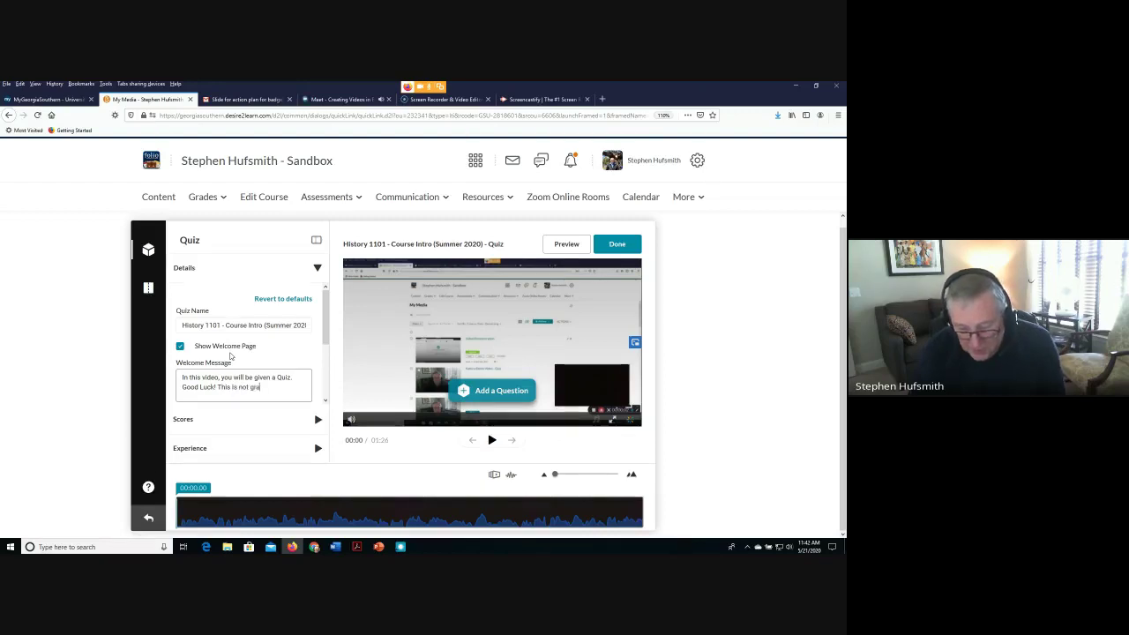
{"action": "type", "text": "ded."}
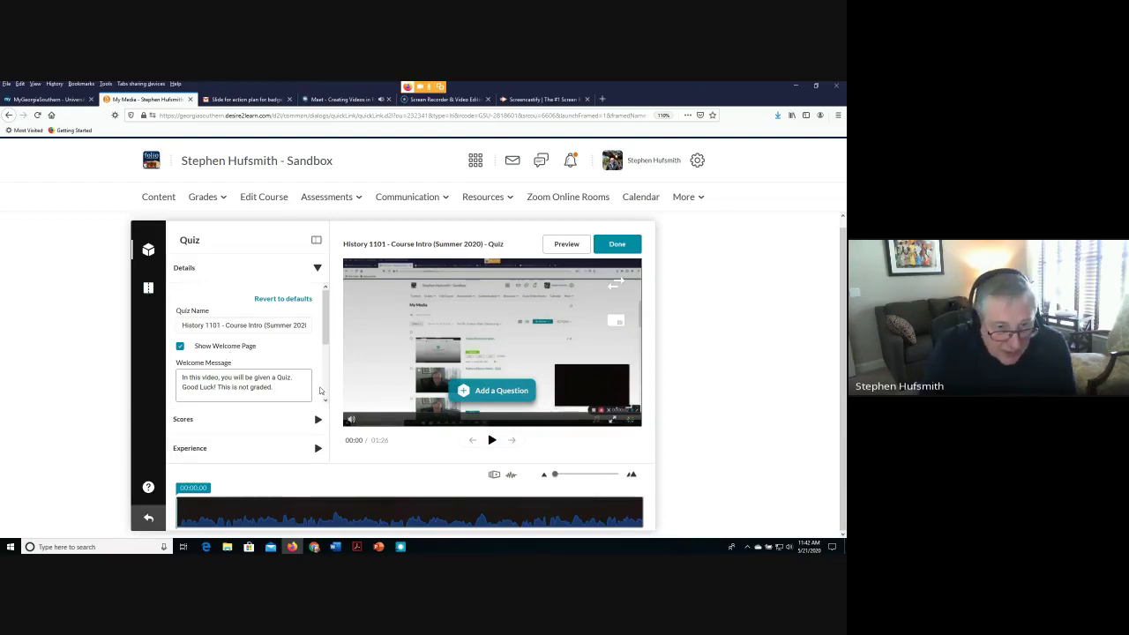
{"action": "scroll", "coordinate": [327, 402], "scroll_direction": "down", "scroll_amount": 2}
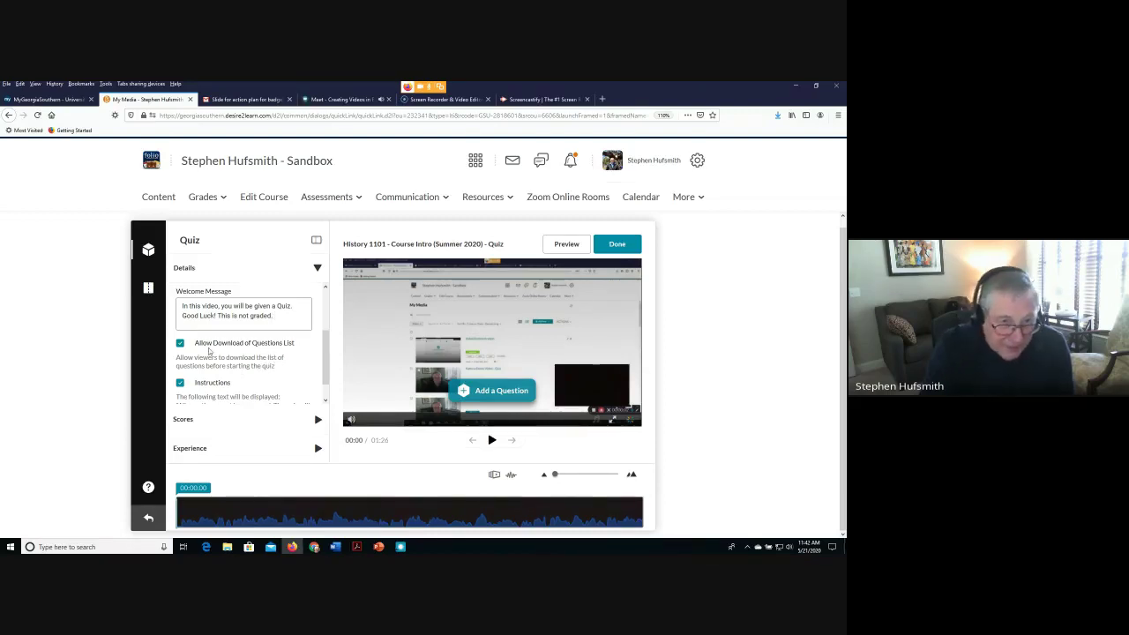
{"action": "left_click", "coordinate": [180, 342]}
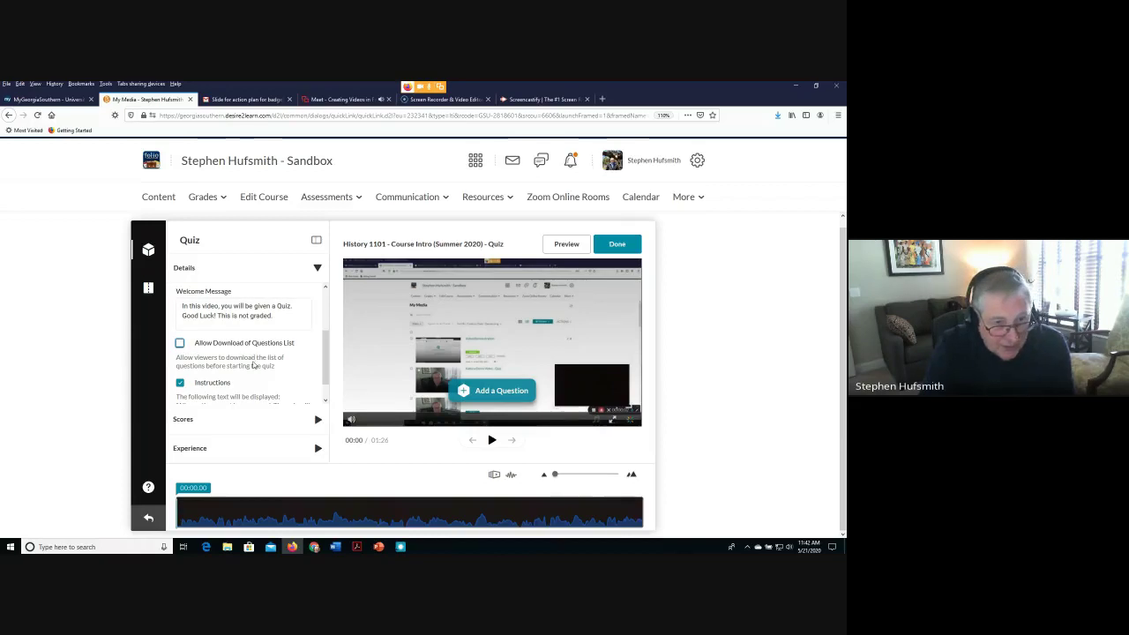
Toggle the quiz Instructions option off and back on, and compare its displayed text with the welcome message
{"action": "scroll", "coordinate": [253, 364], "scroll_direction": "down", "scroll_amount": 1}
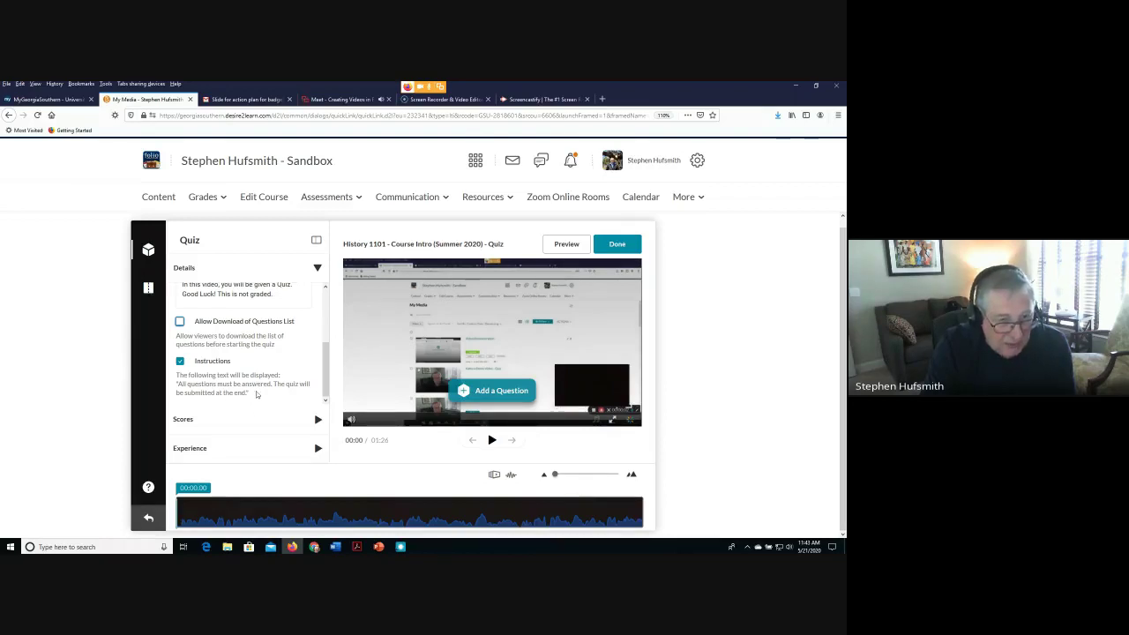
{"action": "left_click", "coordinate": [180, 361]}
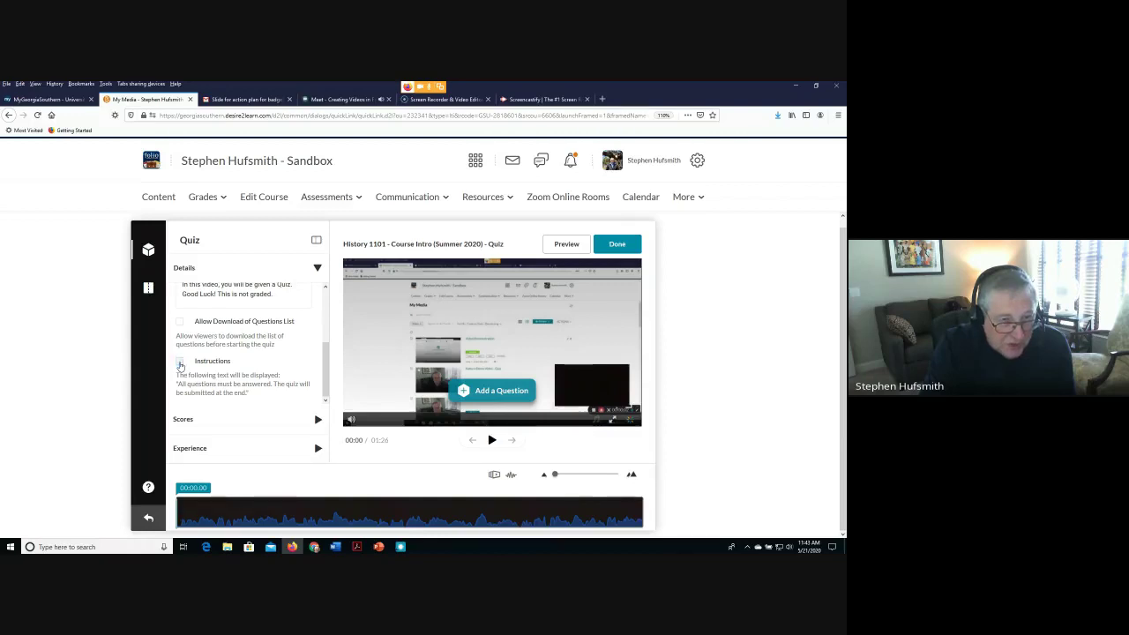
{"action": "left_click", "coordinate": [180, 363]}
{"action": "left_click_drag", "start_coordinate": [251, 390], "coordinate": [176, 374]}
{"action": "left_click", "coordinate": [179, 376]}
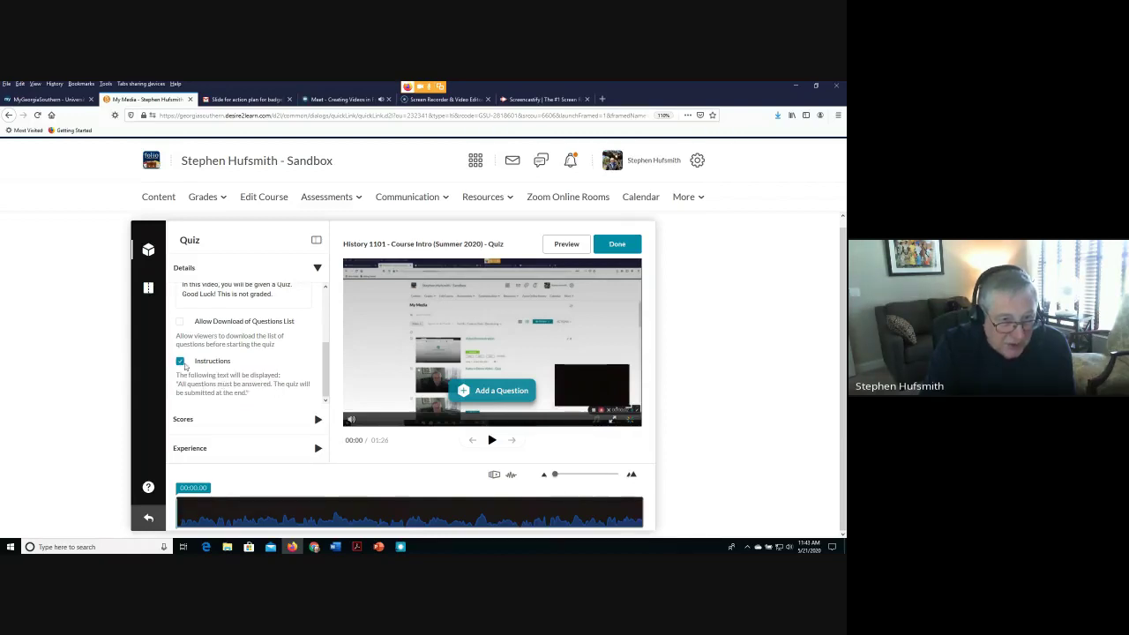
{"action": "left_click", "coordinate": [180, 363]}
{"action": "left_click", "coordinate": [180, 363]}
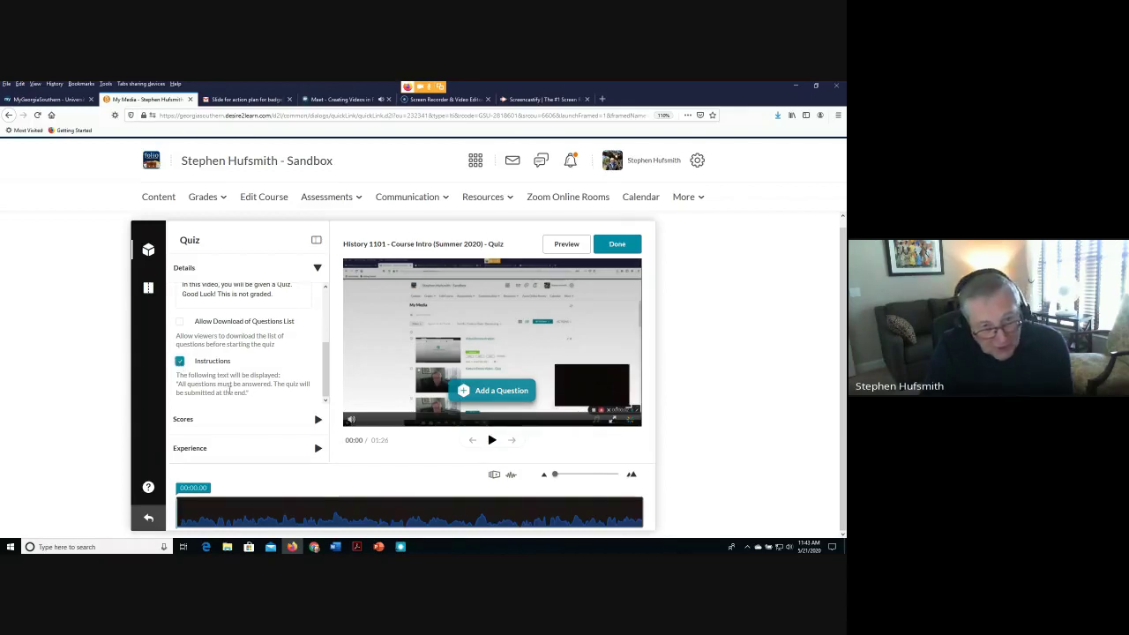
{"action": "scroll", "coordinate": [229, 392], "scroll_direction": "up", "scroll_amount": 3}
{"action": "scroll", "coordinate": [230, 393], "scroll_direction": "down", "scroll_amount": 3}
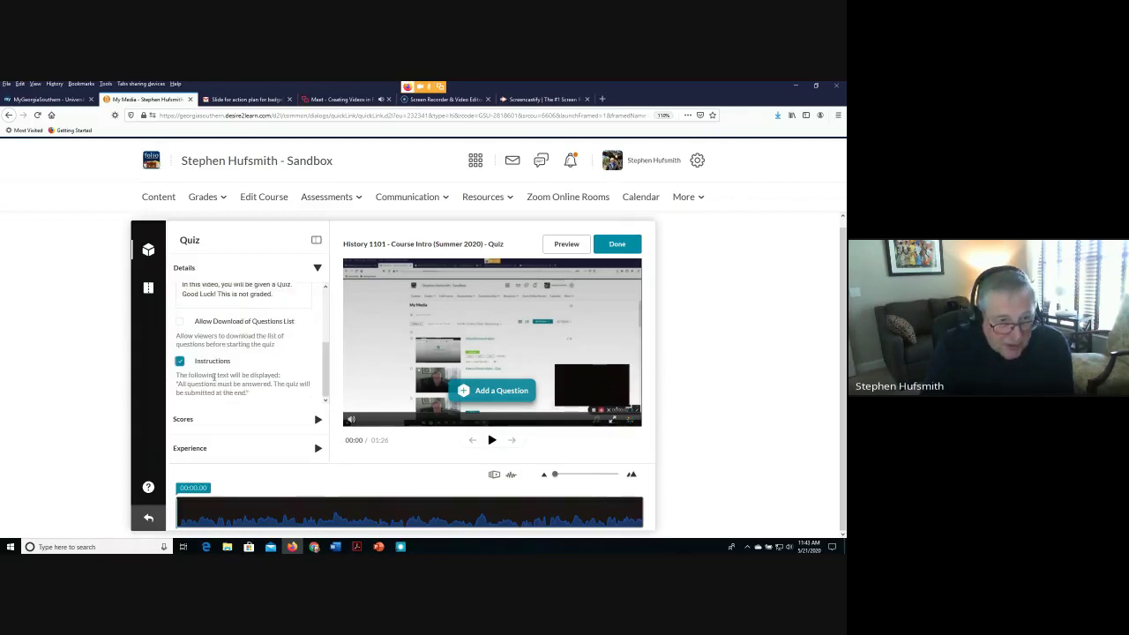
{"action": "scroll", "coordinate": [245, 377], "scroll_direction": "up", "scroll_amount": 3}
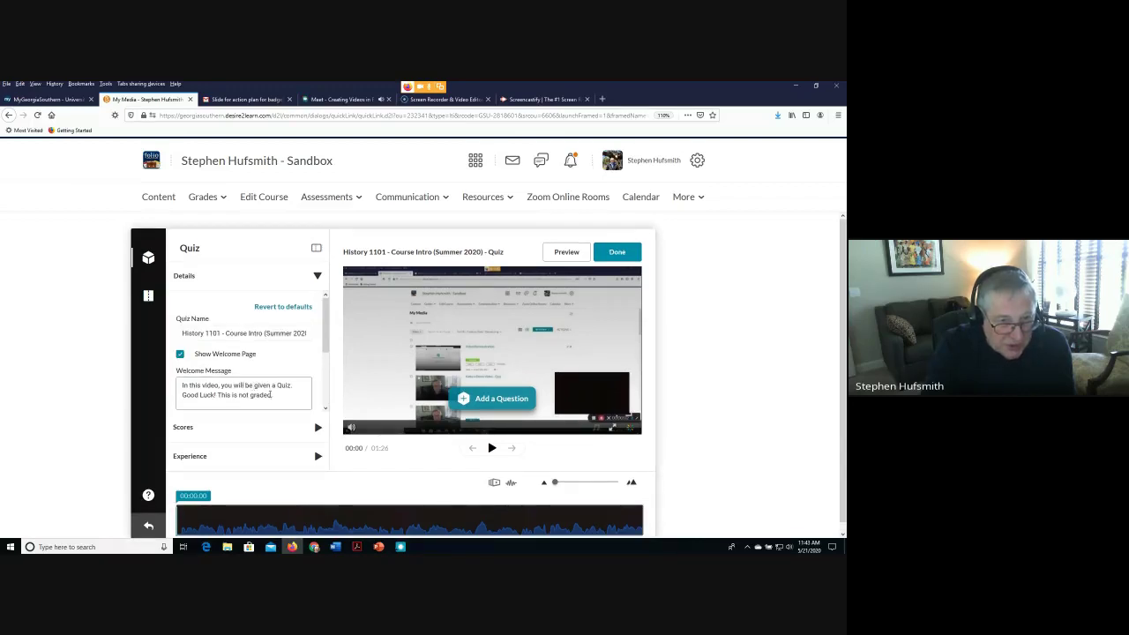
{"action": "scroll", "coordinate": [236, 408], "scroll_direction": "down", "scroll_amount": 1}
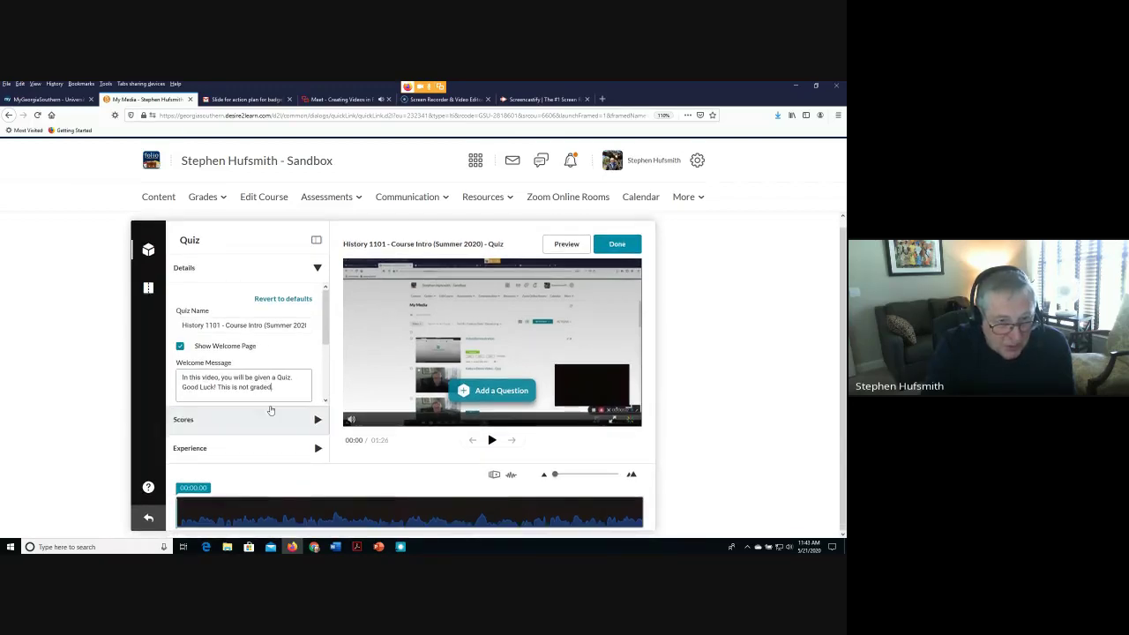
{"action": "scroll", "coordinate": [324, 404], "scroll_direction": "down", "scroll_amount": 3}
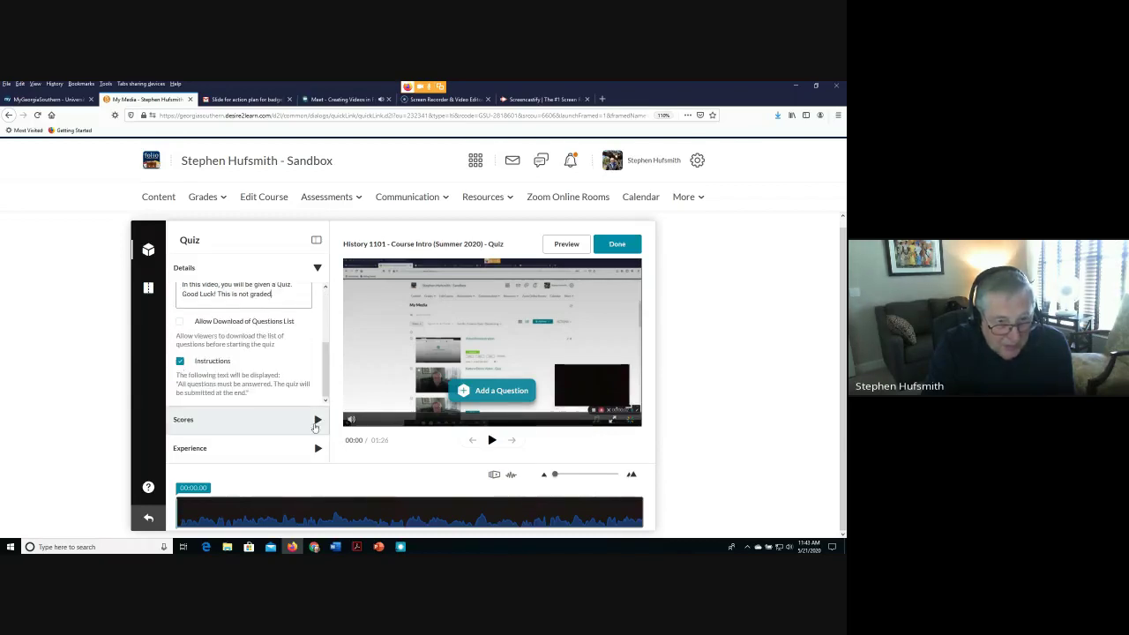
Open the quiz's score settings and allow multiple attempts
{"action": "left_click", "coordinate": [296, 416]}
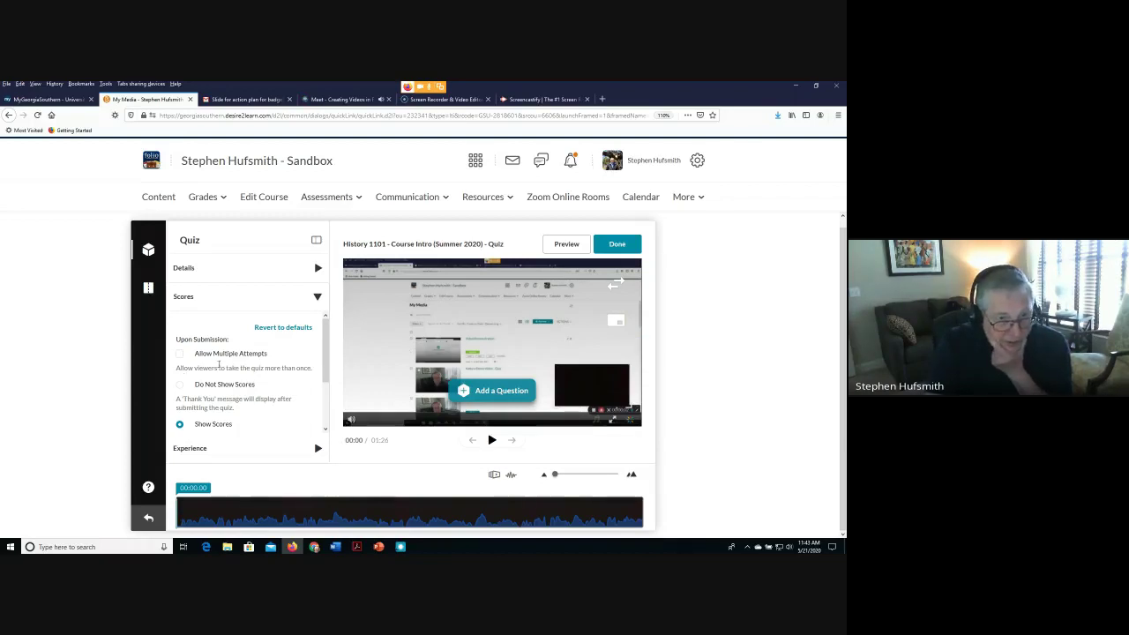
{"action": "scroll", "coordinate": [221, 366], "scroll_direction": "down", "scroll_amount": 2}
{"action": "scroll", "coordinate": [225, 365], "scroll_direction": "up", "scroll_amount": 2}
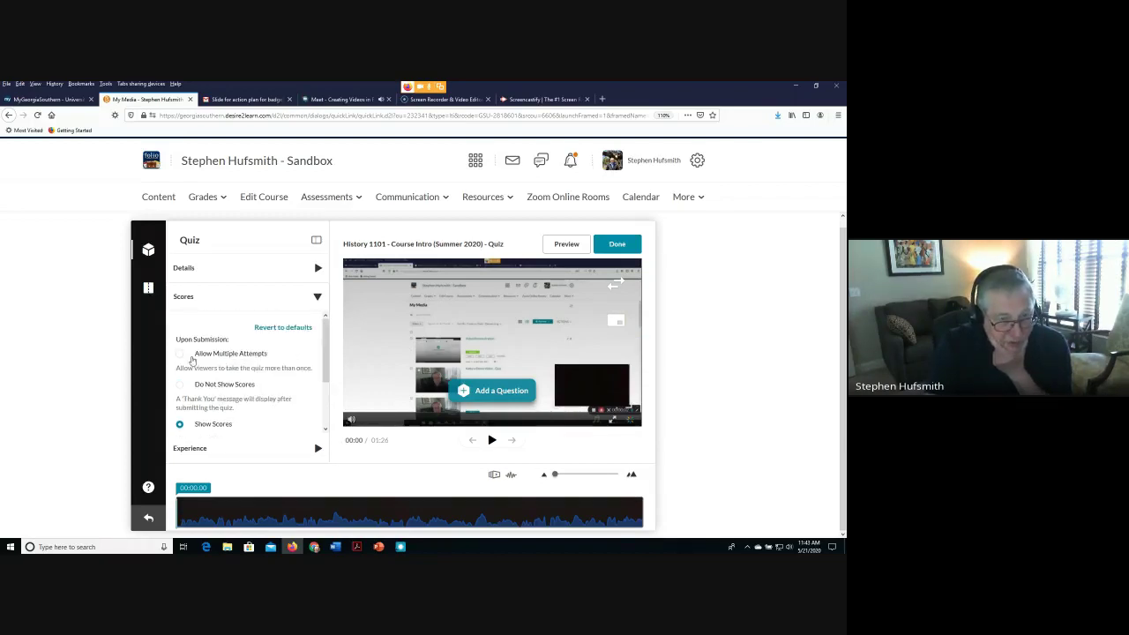
{"action": "left_click", "coordinate": [181, 355]}
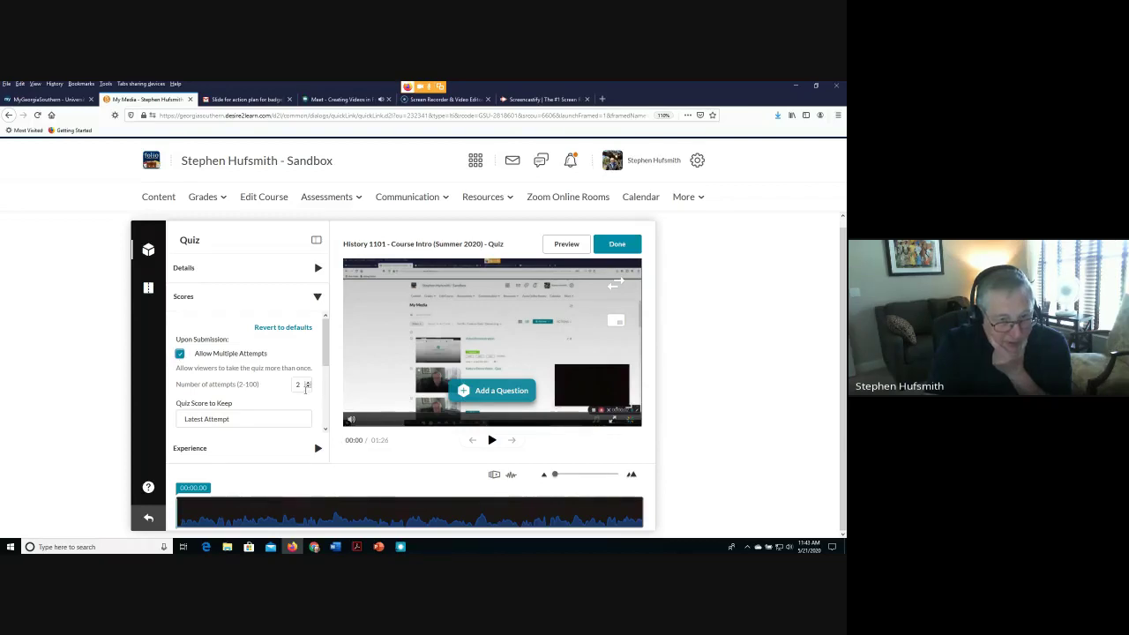
Try Do Not Show Scores, return to Show Scores, and toggle Include Answers off and back on
{"action": "scroll", "coordinate": [253, 420], "scroll_direction": "down", "scroll_amount": 2}
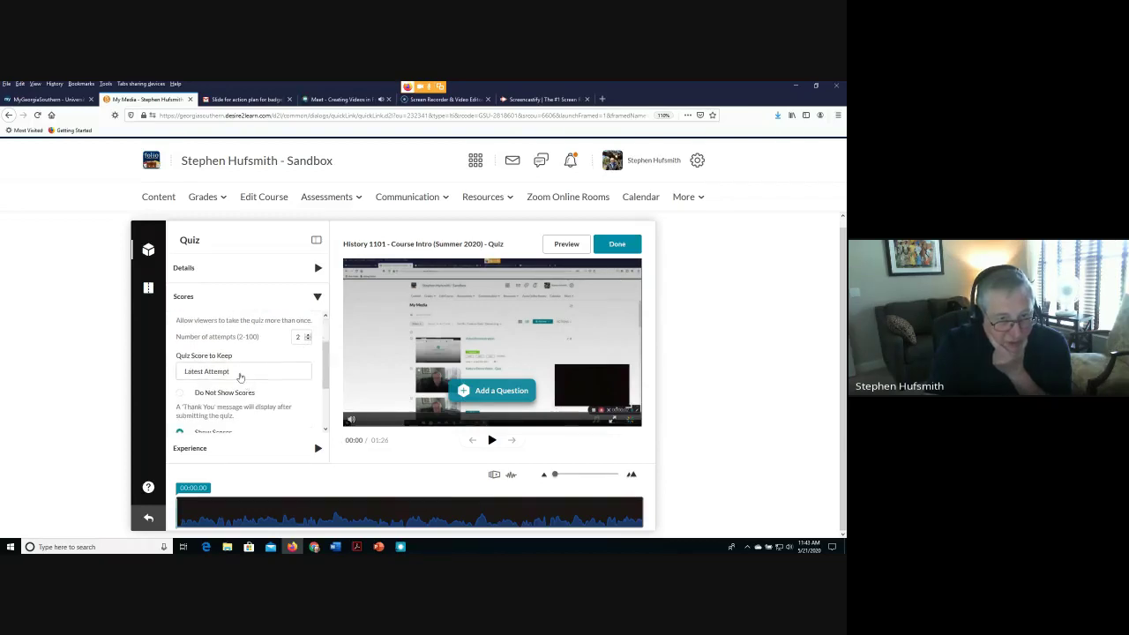
{"action": "scroll", "coordinate": [256, 393], "scroll_direction": "down", "scroll_amount": 2}
{"action": "scroll", "coordinate": [221, 384], "scroll_direction": "up", "scroll_amount": 1}
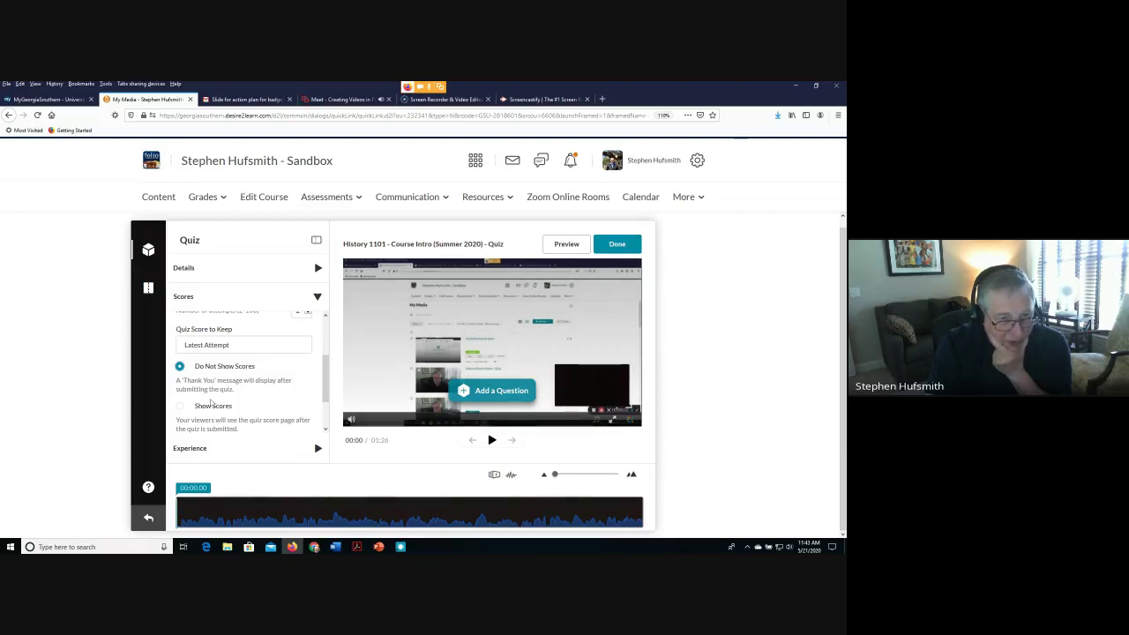
{"action": "left_click", "coordinate": [179, 408]}
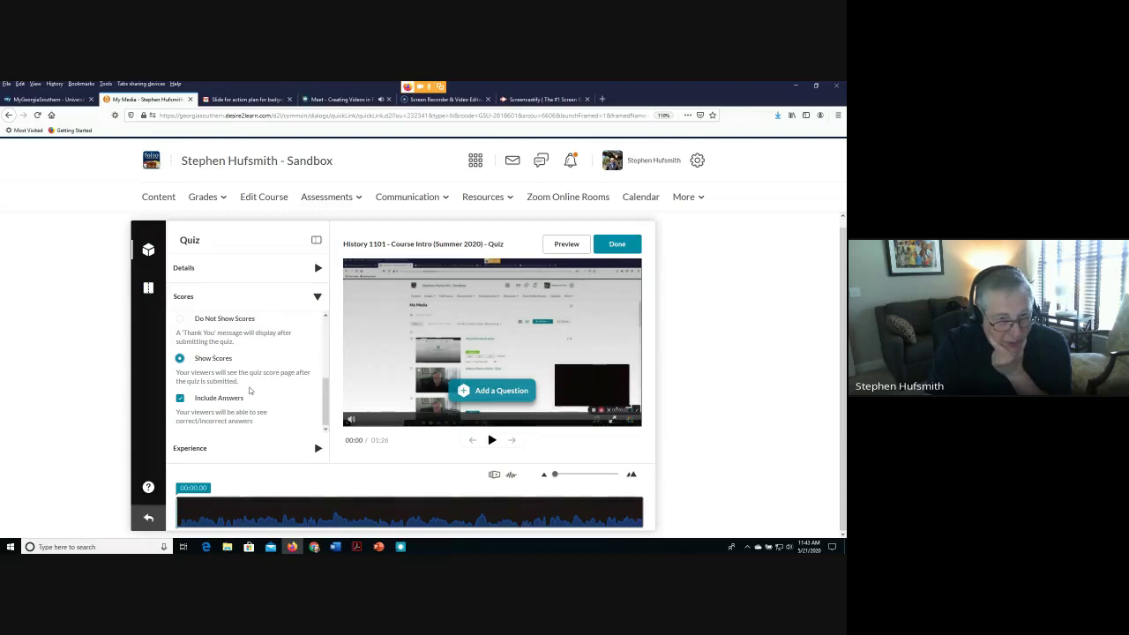
{"action": "left_click", "coordinate": [180, 399]}
{"action": "left_click", "coordinate": [180, 399]}
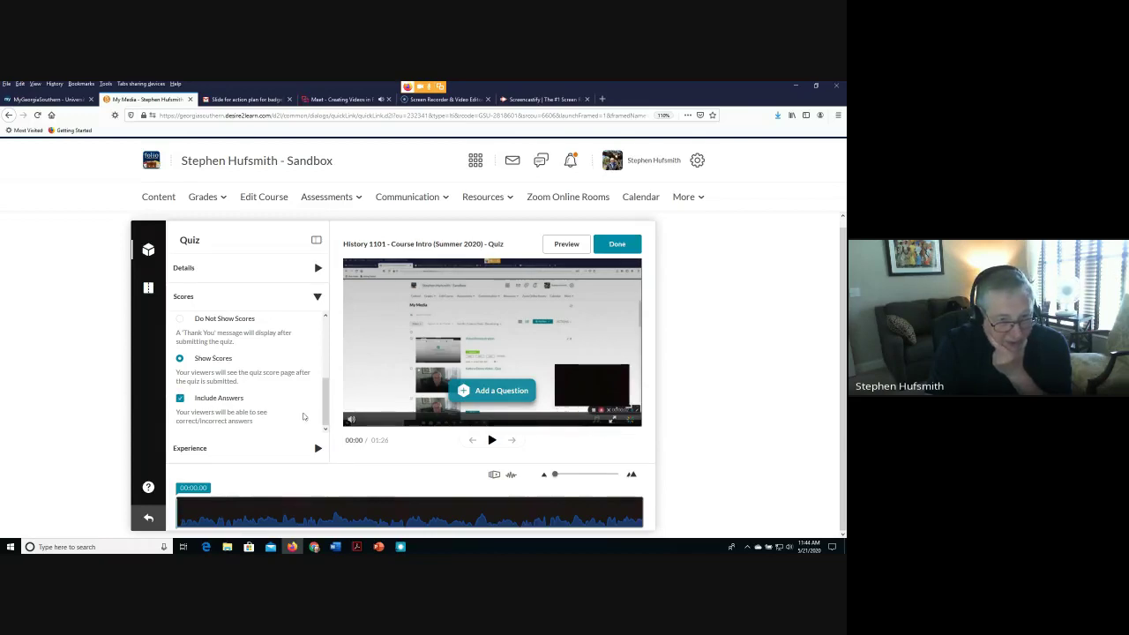
{"action": "mouse_move", "coordinate": [325, 415]}
{"action": "left_mouse_down"}
{"action": "mouse_move", "coordinate": [325, 370]}
{"action": "mouse_move", "coordinate": [321, 436]}
{"action": "left_mouse_up"}
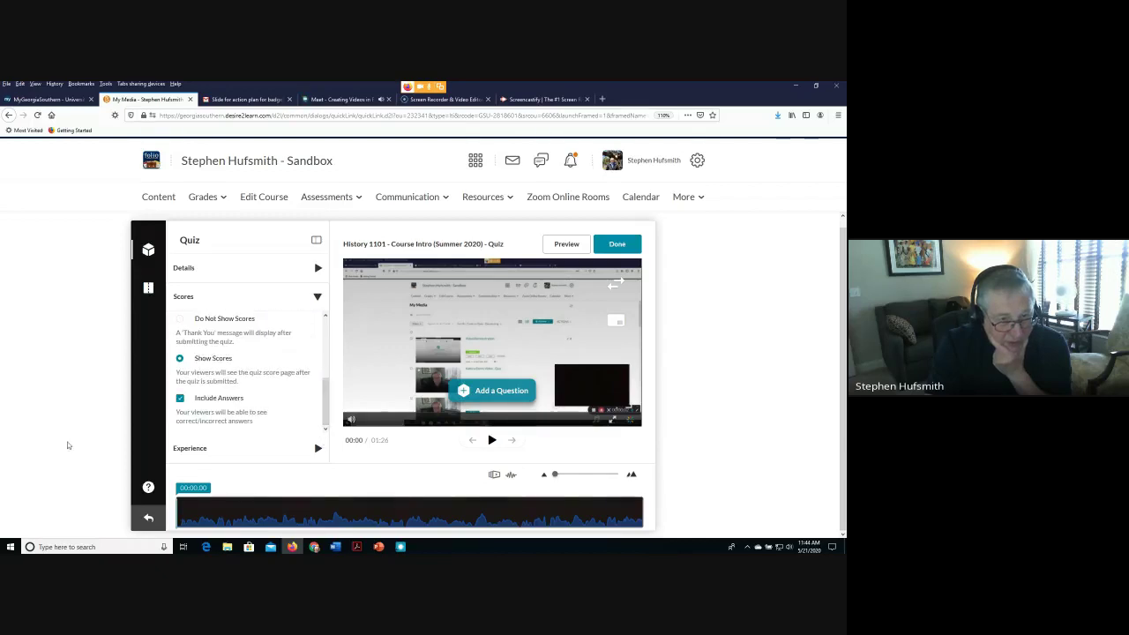
Open the quiz's Experience settings
{"action": "left_click", "coordinate": [214, 450]}
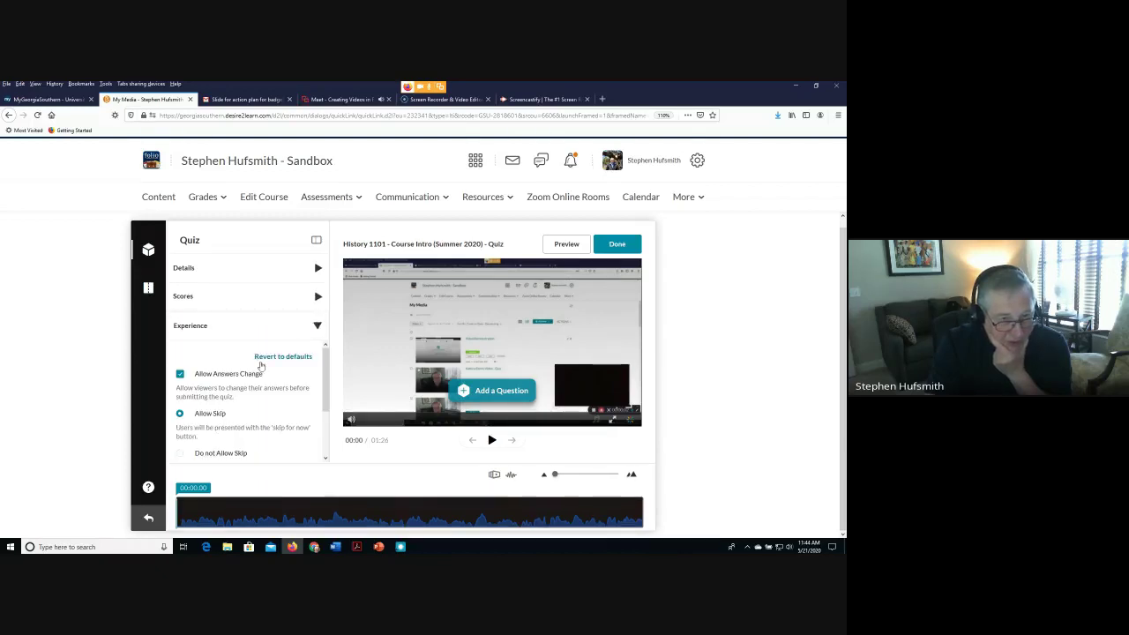
Set the quiz experience to Do not Allow Skip, so viewers must submit an answer before proceeding
{"action": "scroll", "coordinate": [255, 388], "scroll_direction": "down", "scroll_amount": 3}
{"action": "scroll", "coordinate": [255, 388], "scroll_direction": "up", "scroll_amount": 3}
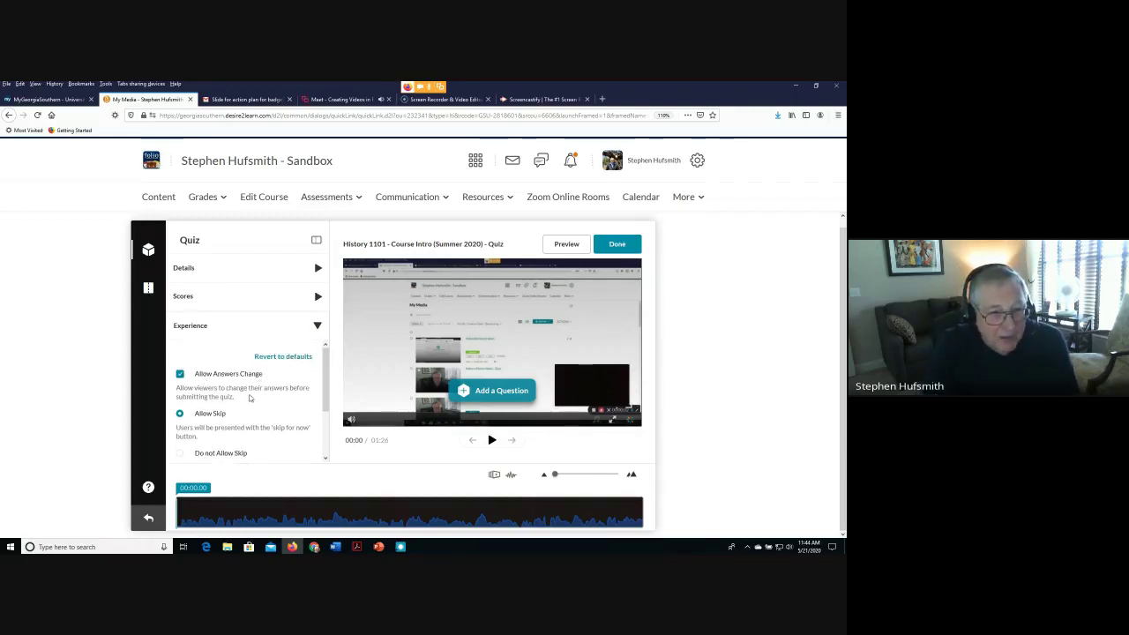
{"action": "scroll", "coordinate": [248, 399], "scroll_direction": "down", "scroll_amount": 1}
{"action": "scroll", "coordinate": [249, 399], "scroll_direction": "up", "scroll_amount": 1}
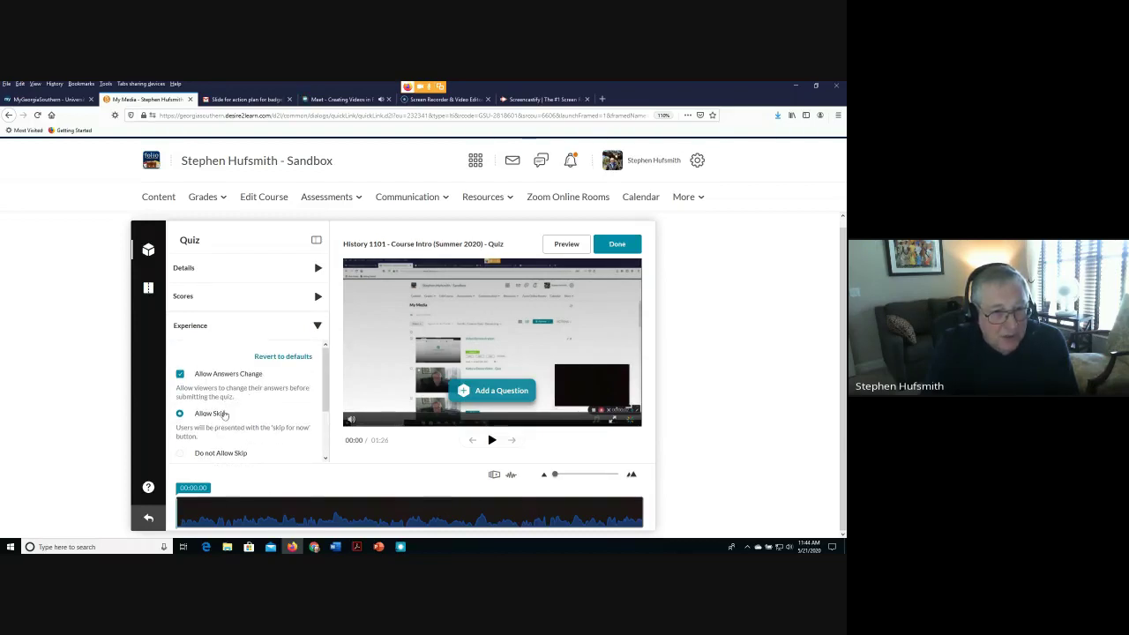
{"action": "scroll", "coordinate": [224, 408], "scroll_direction": "down", "scroll_amount": 1}
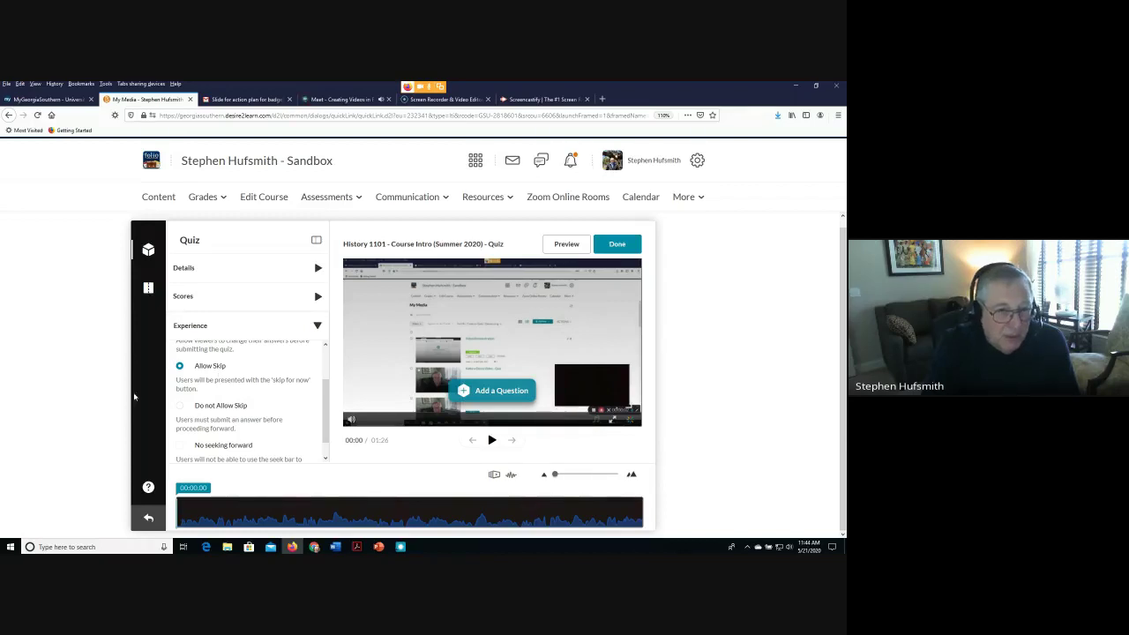
{"action": "left_click", "coordinate": [180, 408]}
{"action": "scroll", "coordinate": [243, 420], "scroll_direction": "down", "scroll_amount": 1}
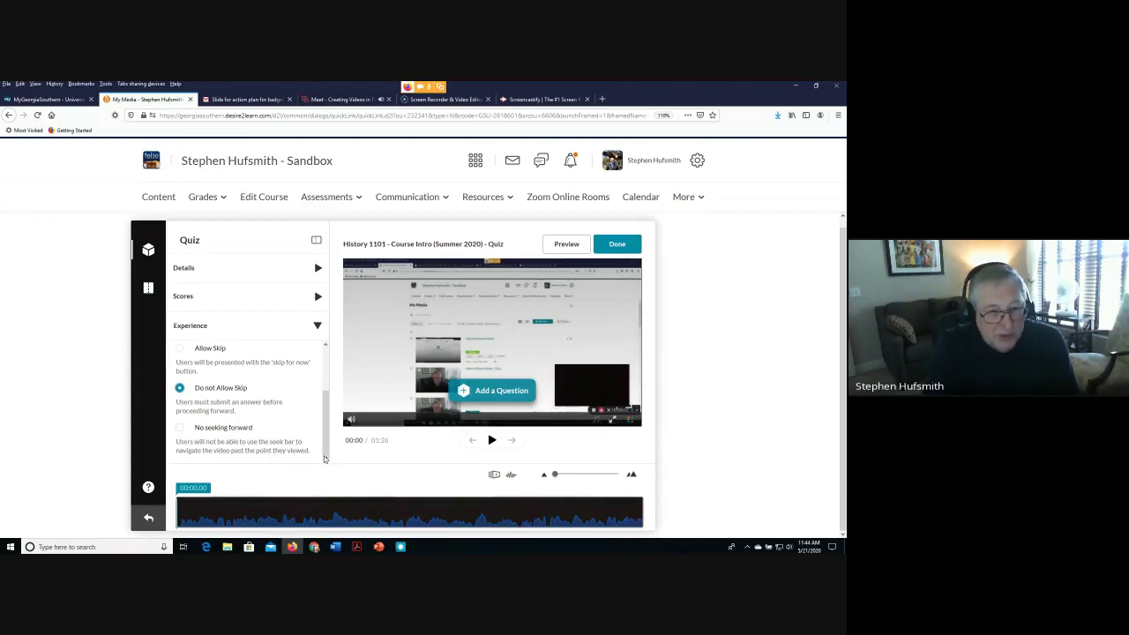
{"action": "left_click_drag", "start_coordinate": [323, 459], "coordinate": [326, 390]}
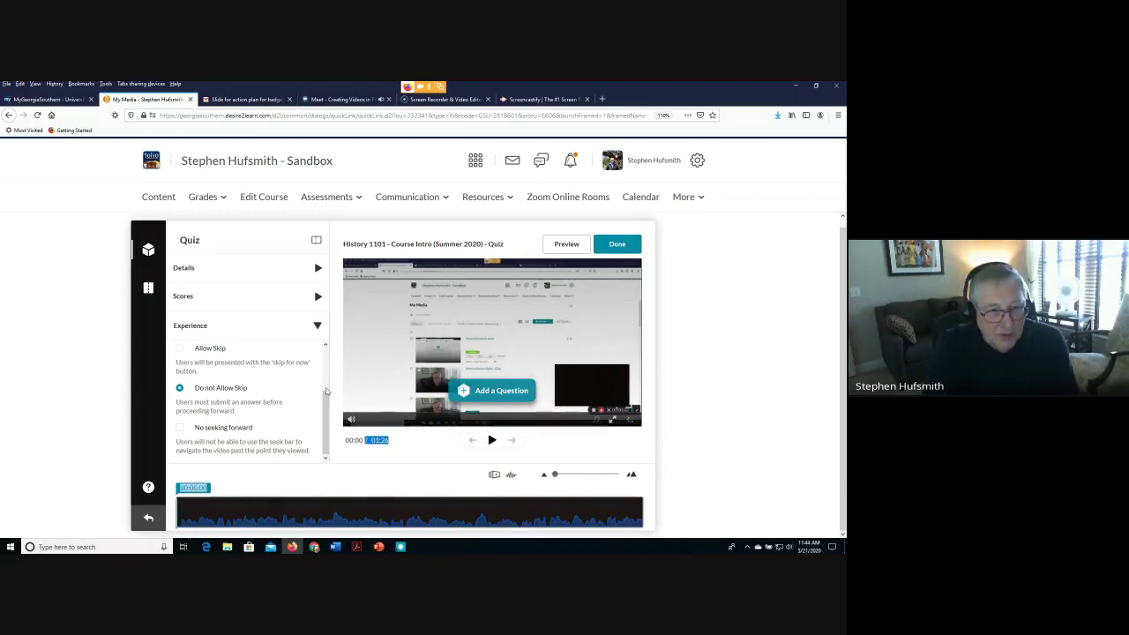
{"action": "scroll", "coordinate": [324, 406], "scroll_direction": "up", "scroll_amount": 2}
{"action": "scroll", "coordinate": [325, 417], "scroll_direction": "down", "scroll_amount": 3}
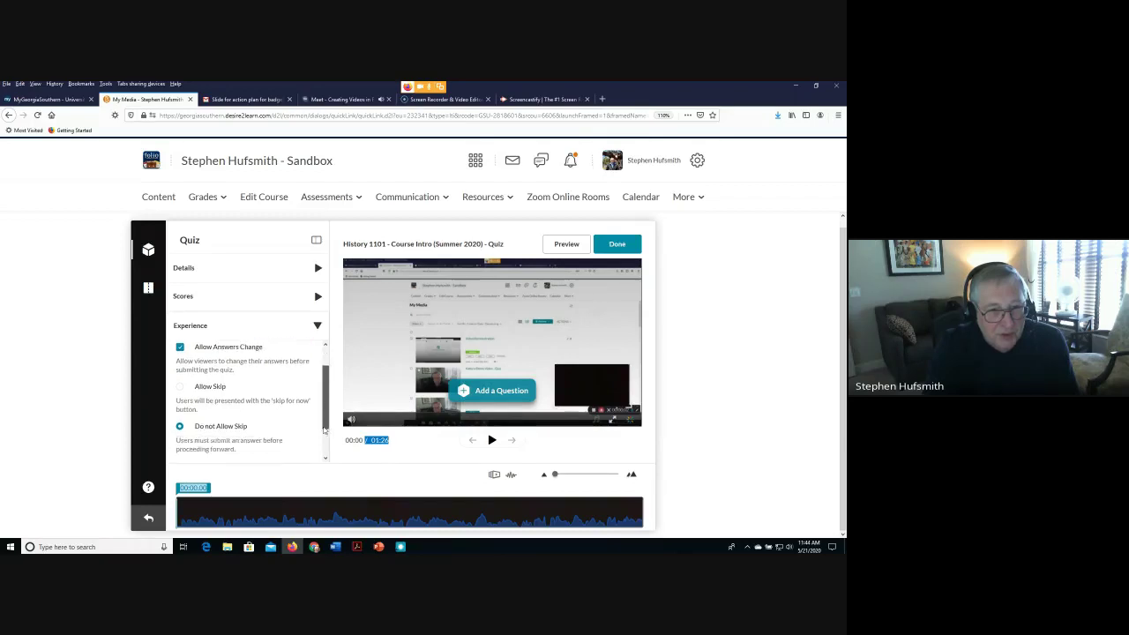
{"action": "left_click", "coordinate": [340, 482]}
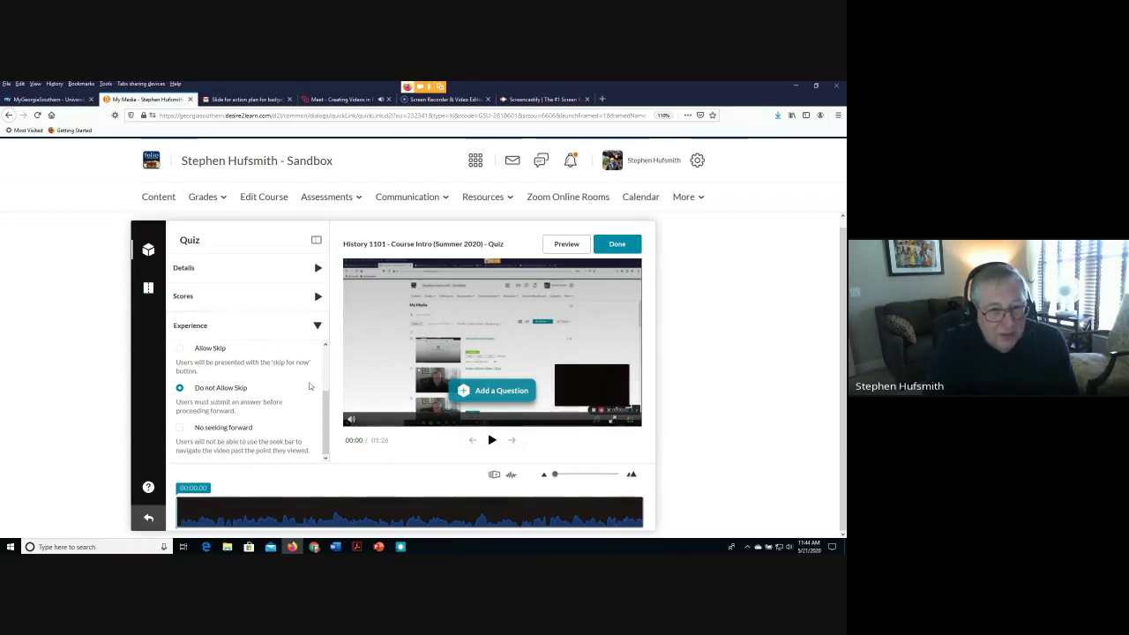
{"action": "left_click", "coordinate": [318, 328]}
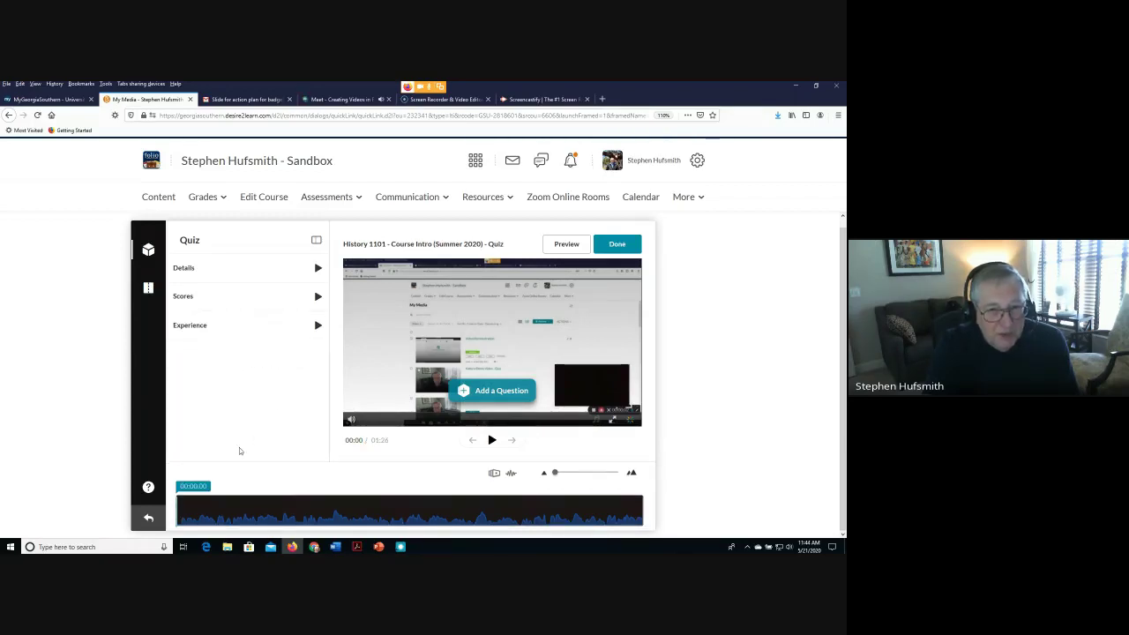
Play the video to about 7 seconds, pause it, and add a Multiple Choice question at that point
{"action": "left_click", "coordinate": [491, 448]}
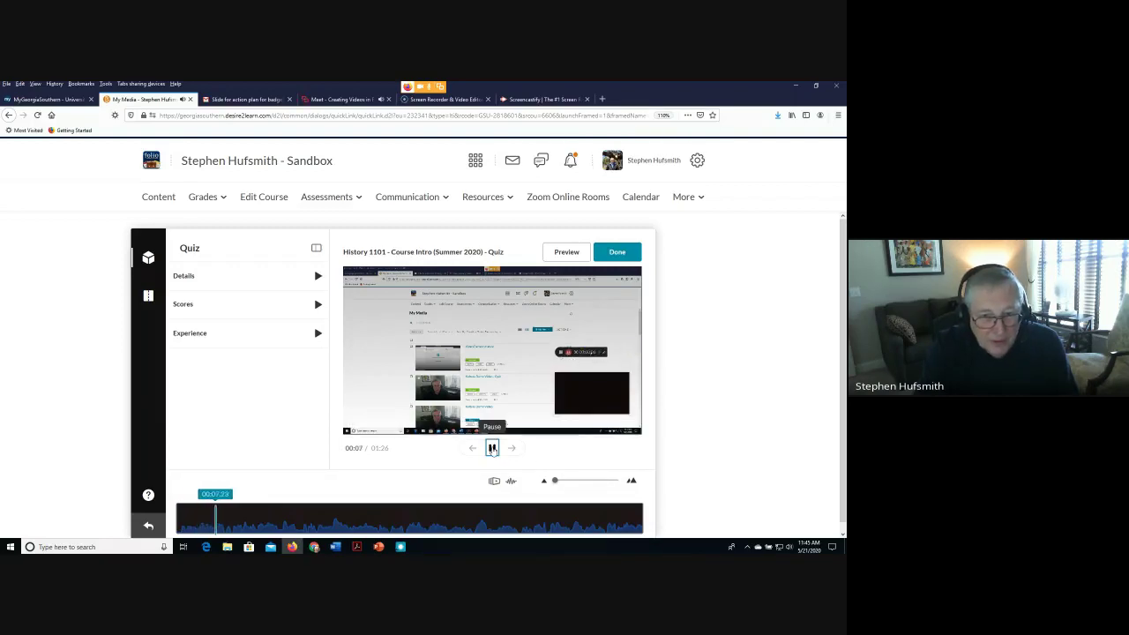
{"action": "left_click", "coordinate": [493, 449]}
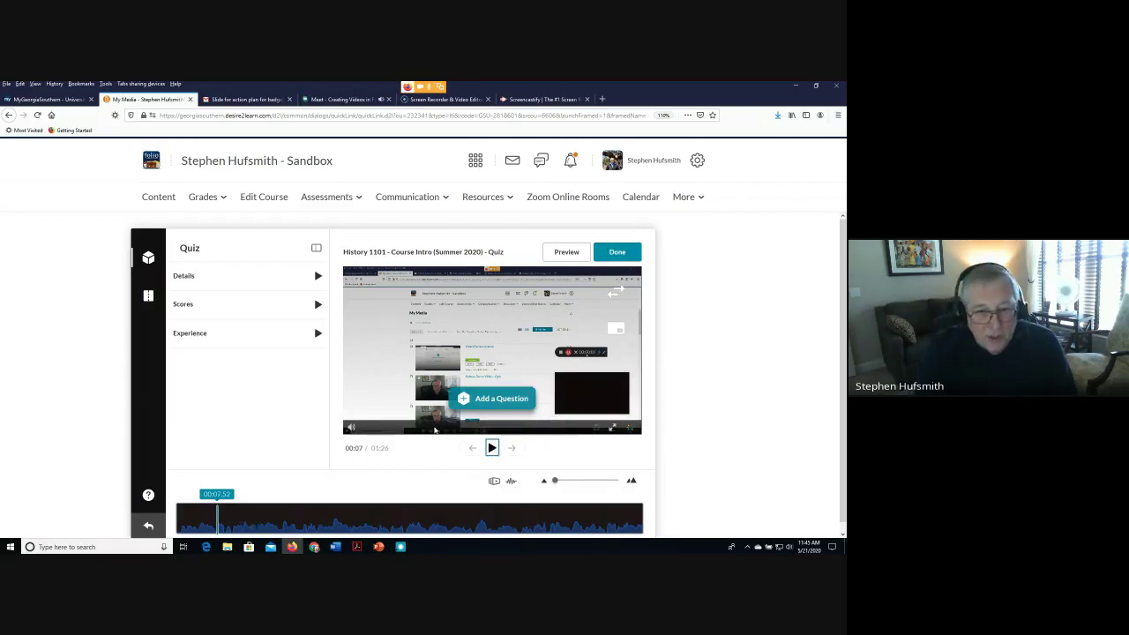
{"action": "left_click", "coordinate": [499, 400]}
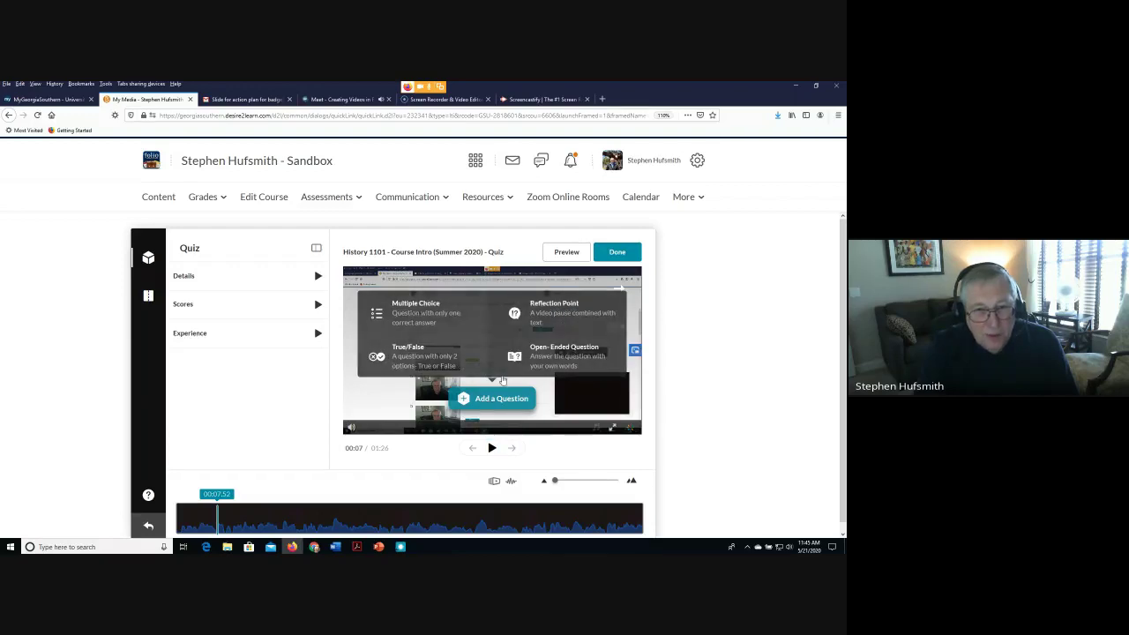
{"action": "left_click", "coordinate": [414, 321]}
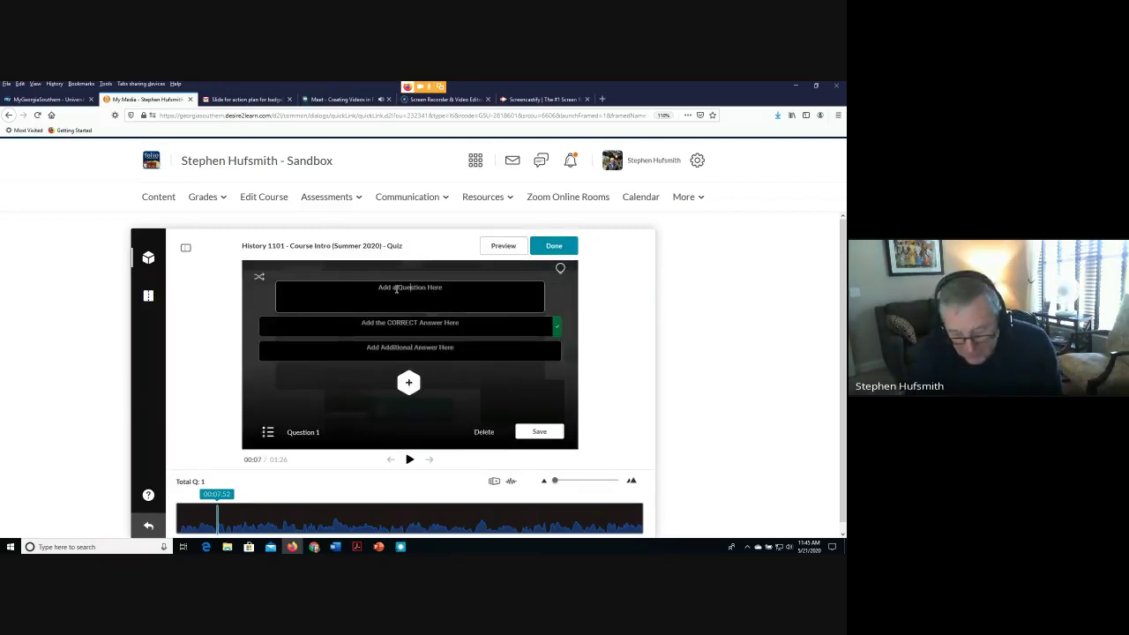
Enter "what color is the sky?" as the question text, with the spelling of "what" corrected
{"action": "type", "text": "Th"}
{"action": "type", "text": "ht"}
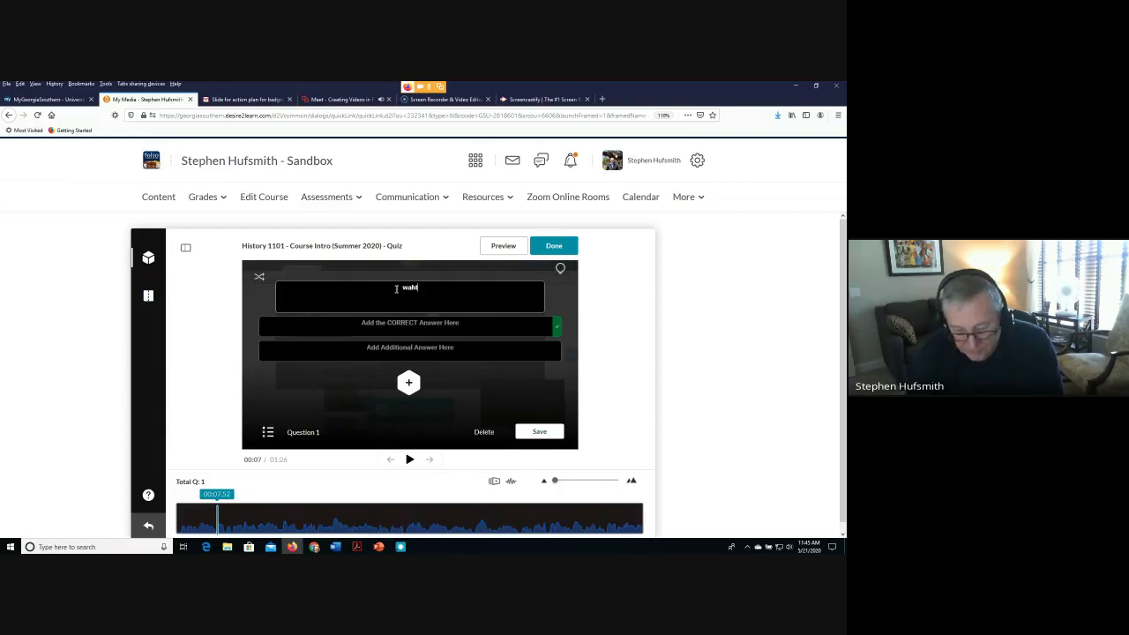
{"action": "type", "text": " color is"}
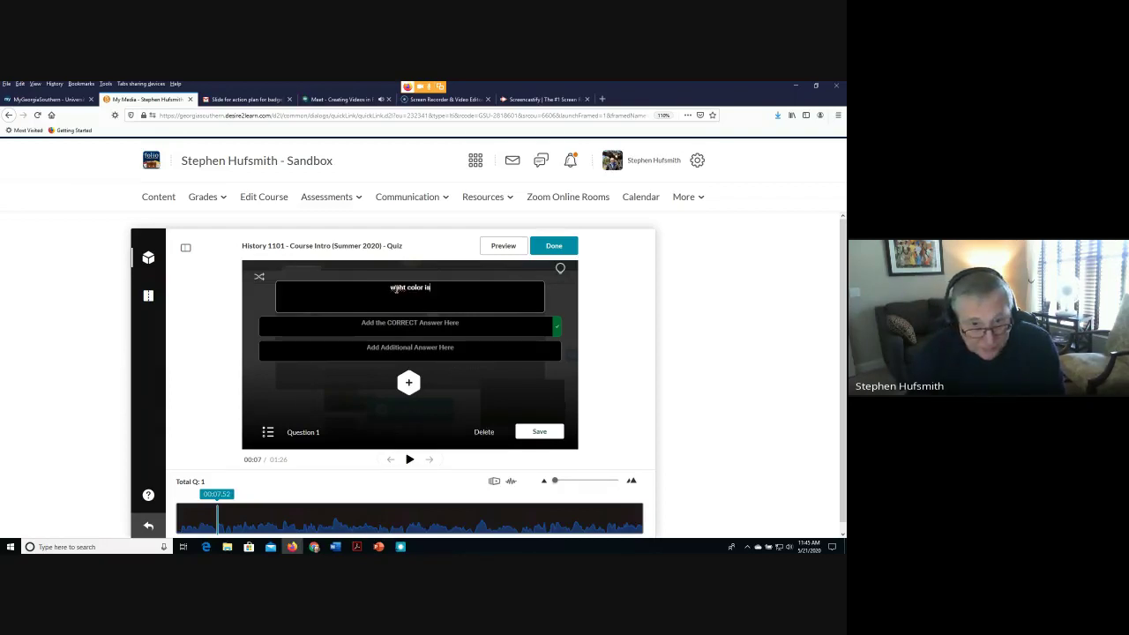
{"action": "type", "text": " the sk"}
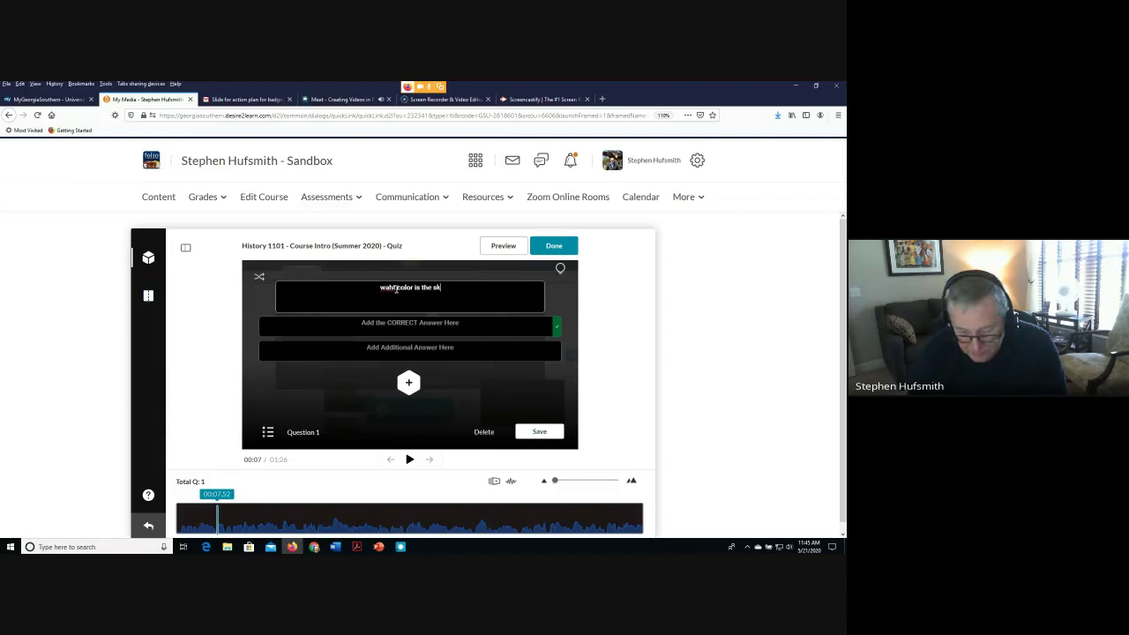
{"action": "type", "text": "y?"}
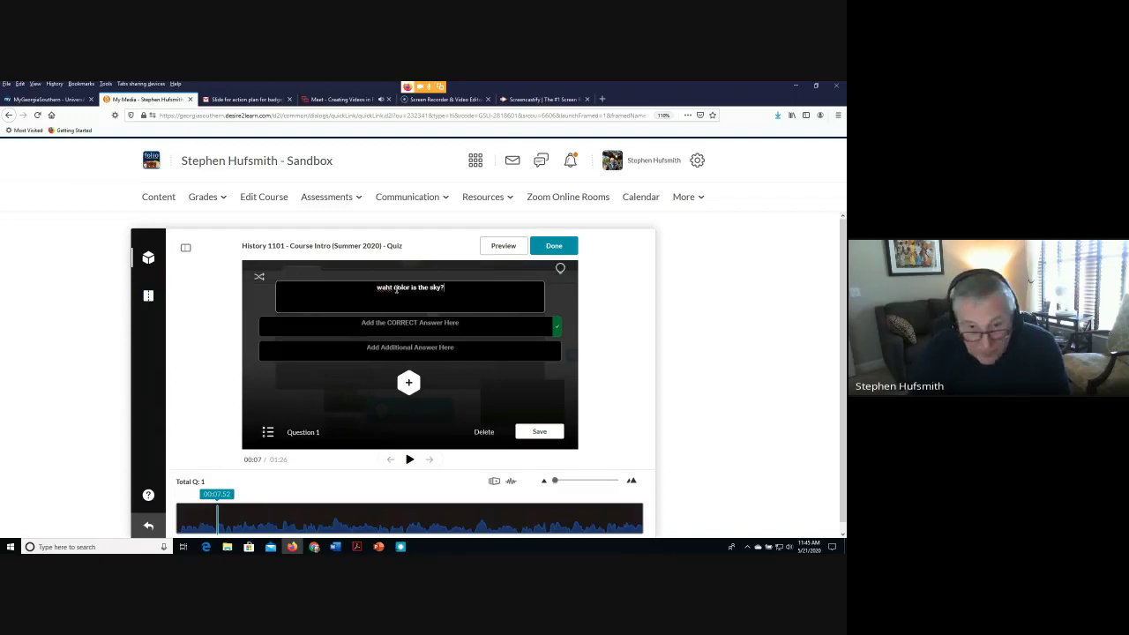
{"action": "right_click", "coordinate": [381, 289]}
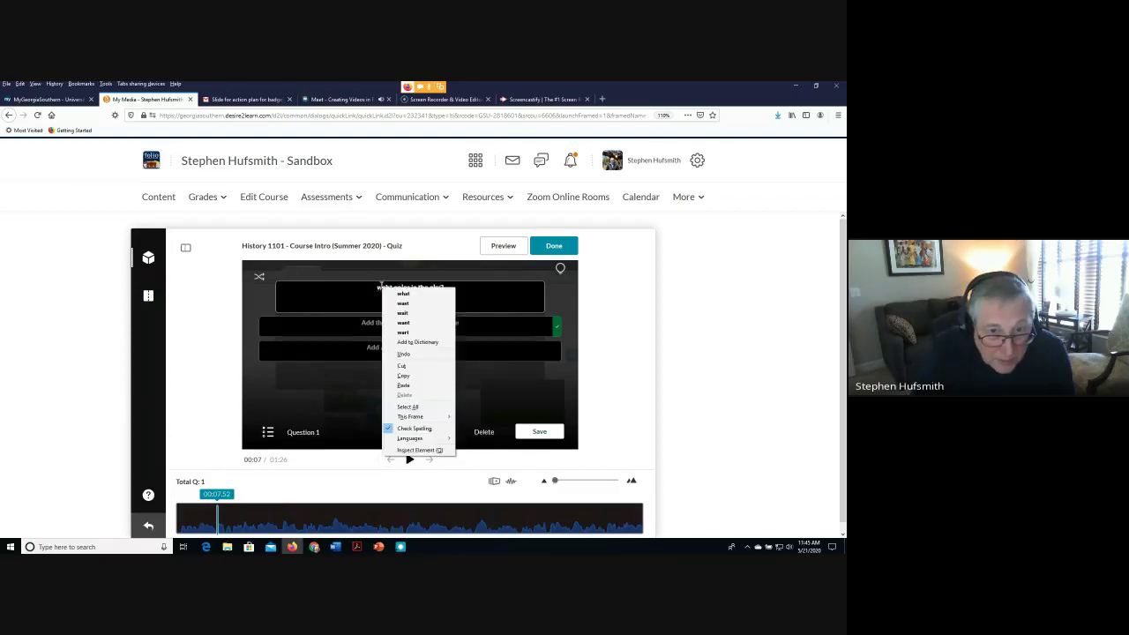
{"action": "left_click", "coordinate": [397, 297]}
Enter "Blue" as the correct answer and "Red" as the additional answer
{"action": "left_click", "coordinate": [383, 328]}
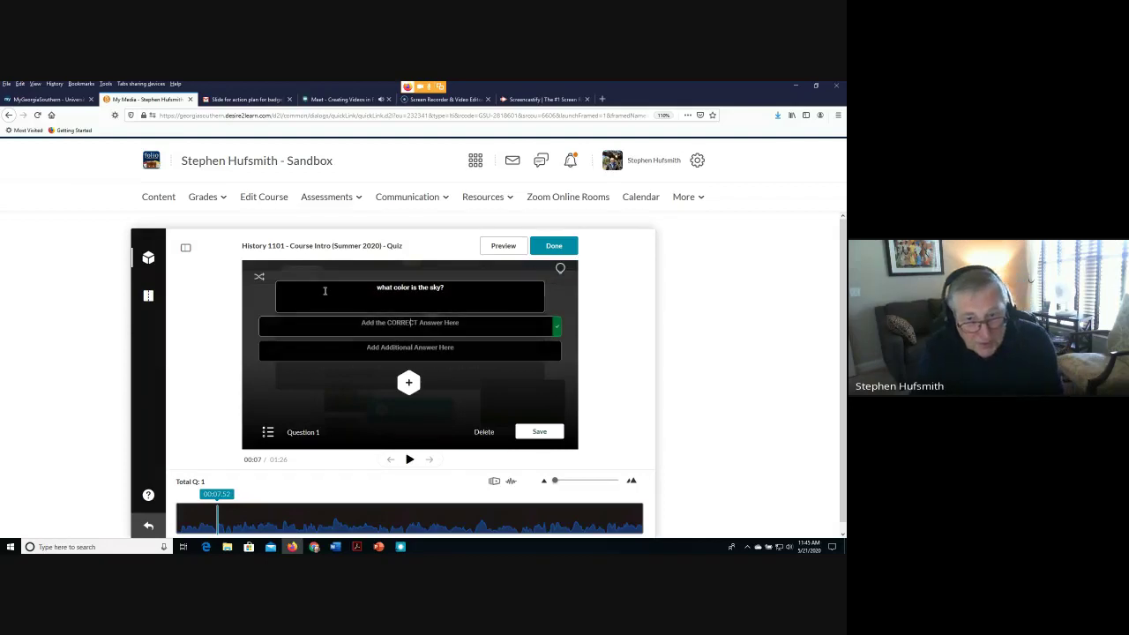
{"action": "type", "text": "Blue"}
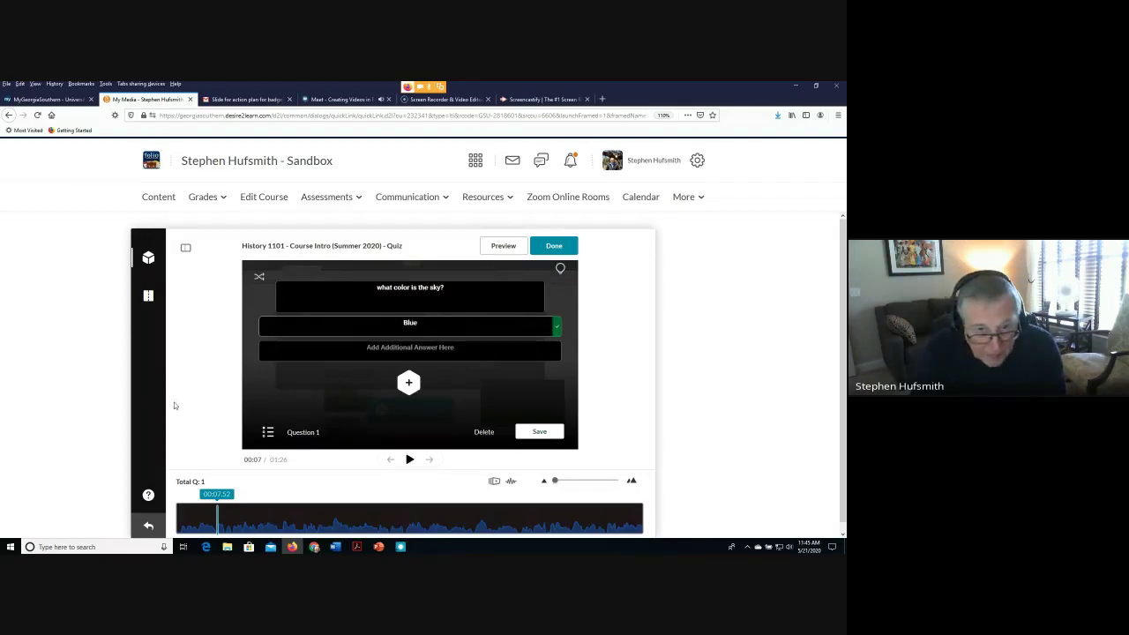
{"action": "key", "text": "Tab"}
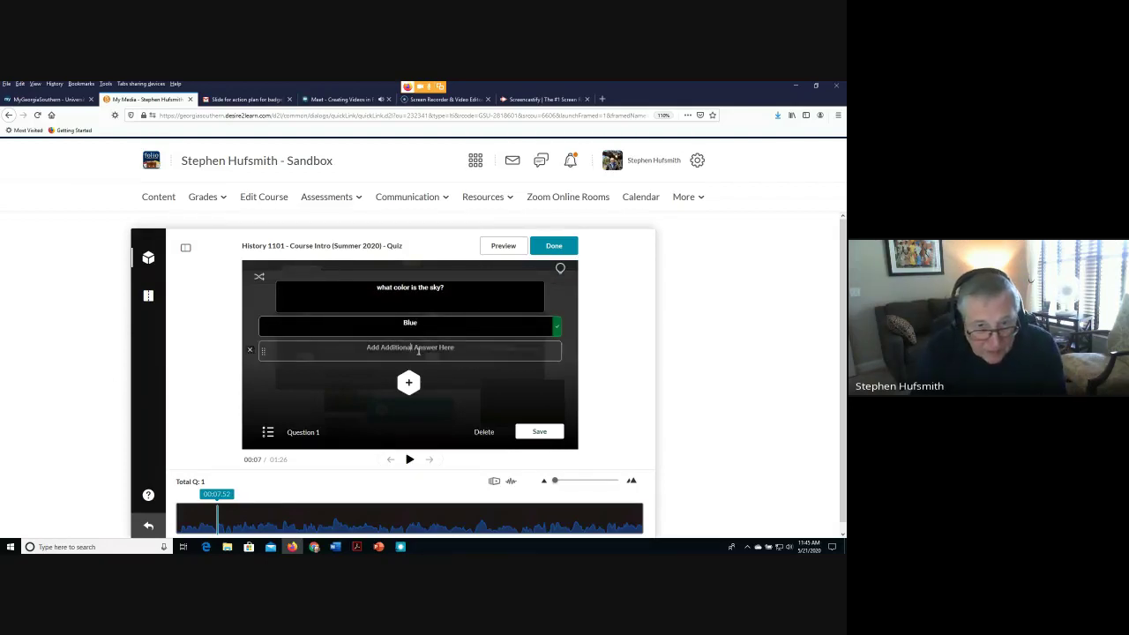
{"action": "type", "text": "Red"}
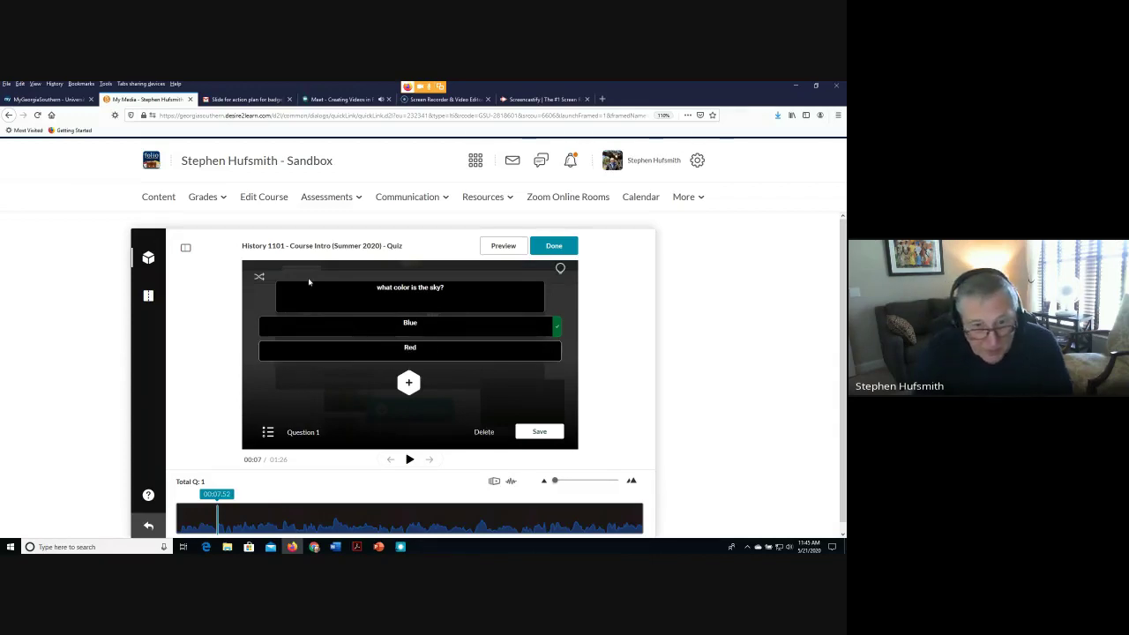
{"action": "left_click", "coordinate": [557, 328]}
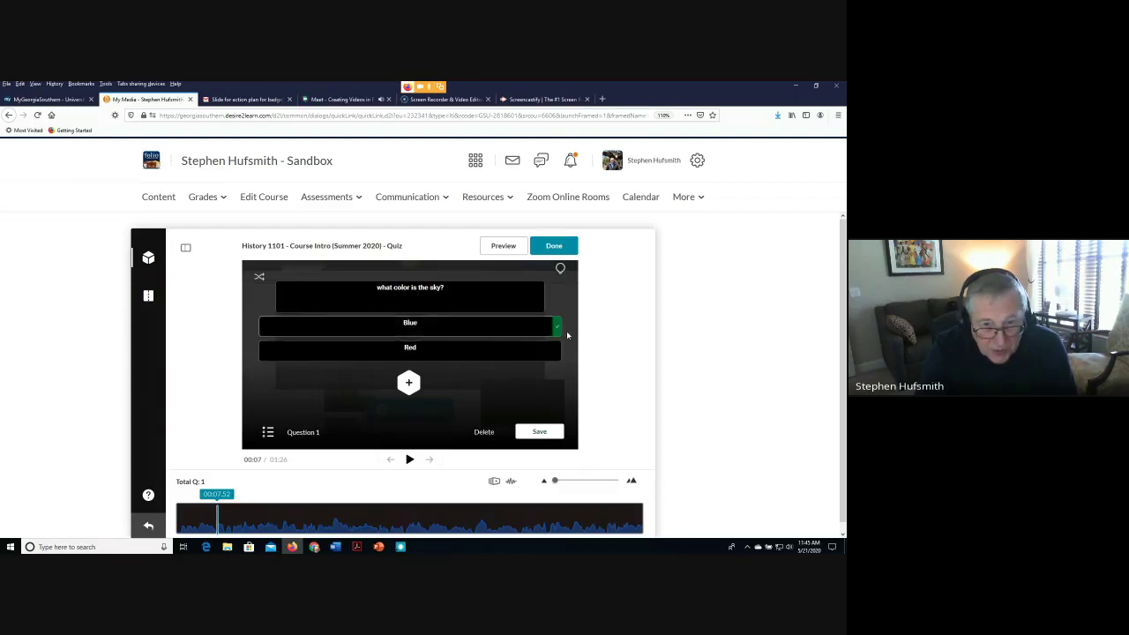
{"action": "left_click", "coordinate": [405, 382]}
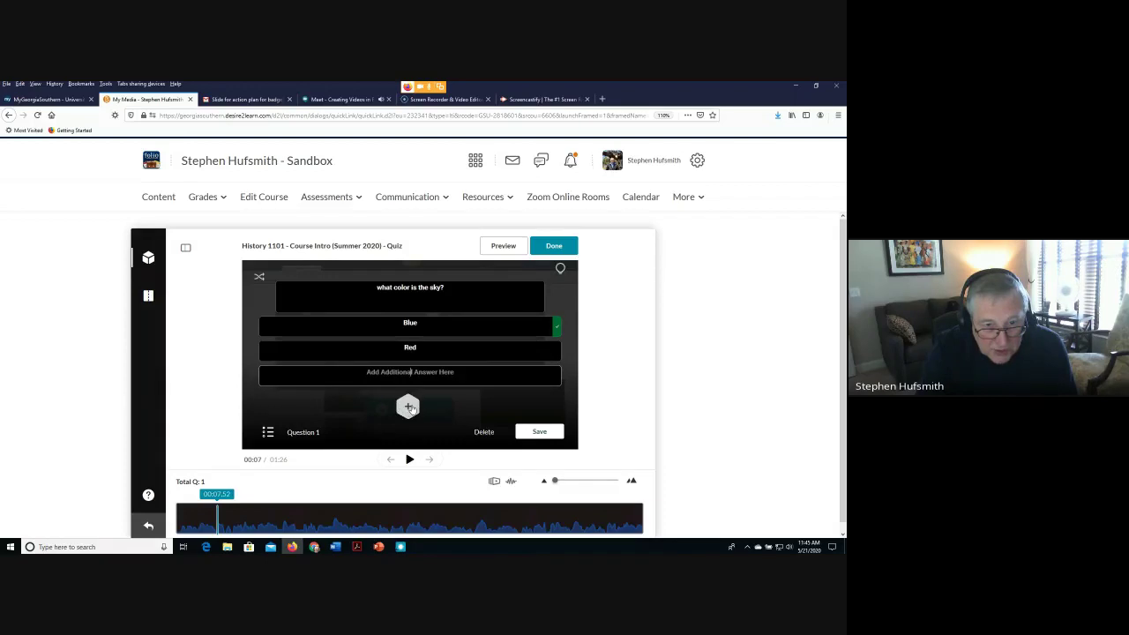
{"action": "left_click", "coordinate": [410, 407]}
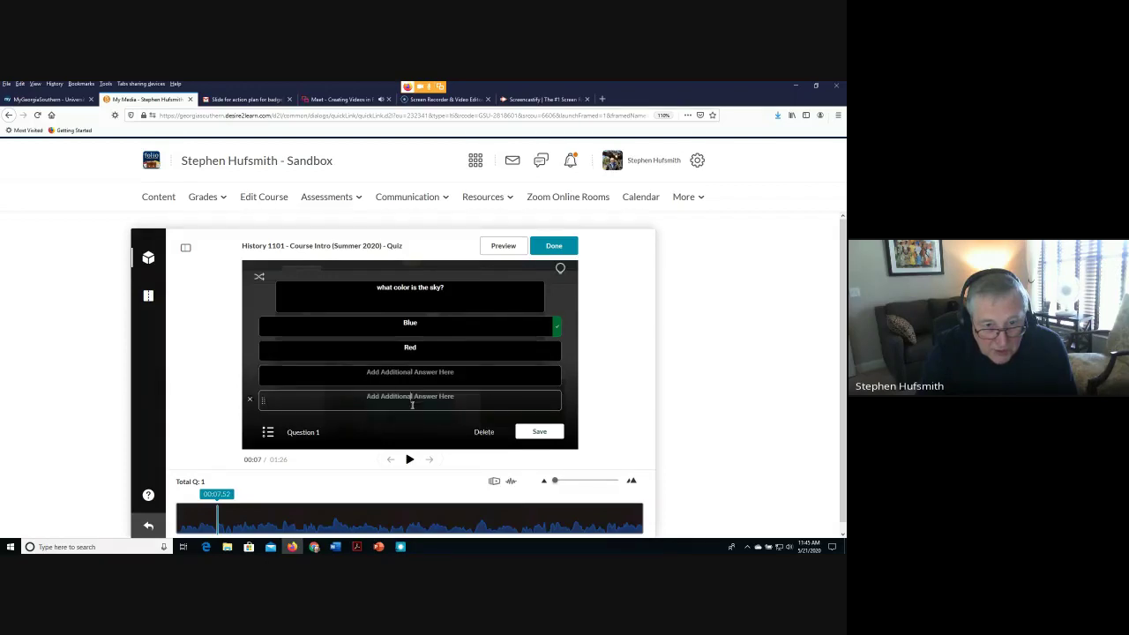
{"action": "left_click", "coordinate": [252, 401]}
{"action": "left_click", "coordinate": [251, 377]}
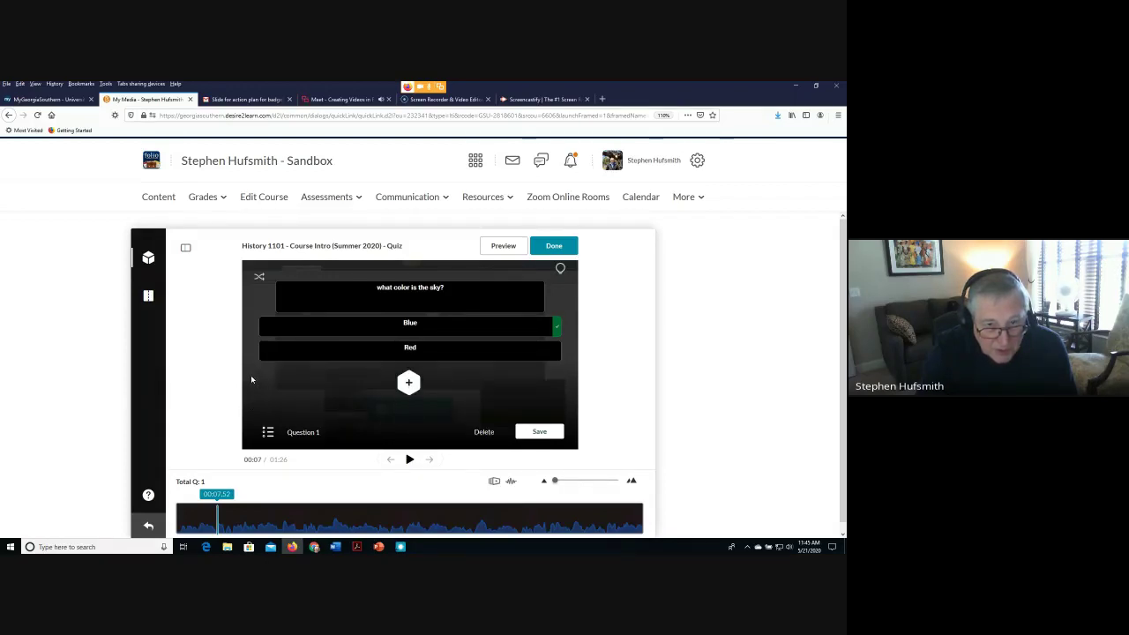
Save the multiple-choice question and add a True/False question at about 11 seconds into the video
{"action": "left_click", "coordinate": [550, 437]}
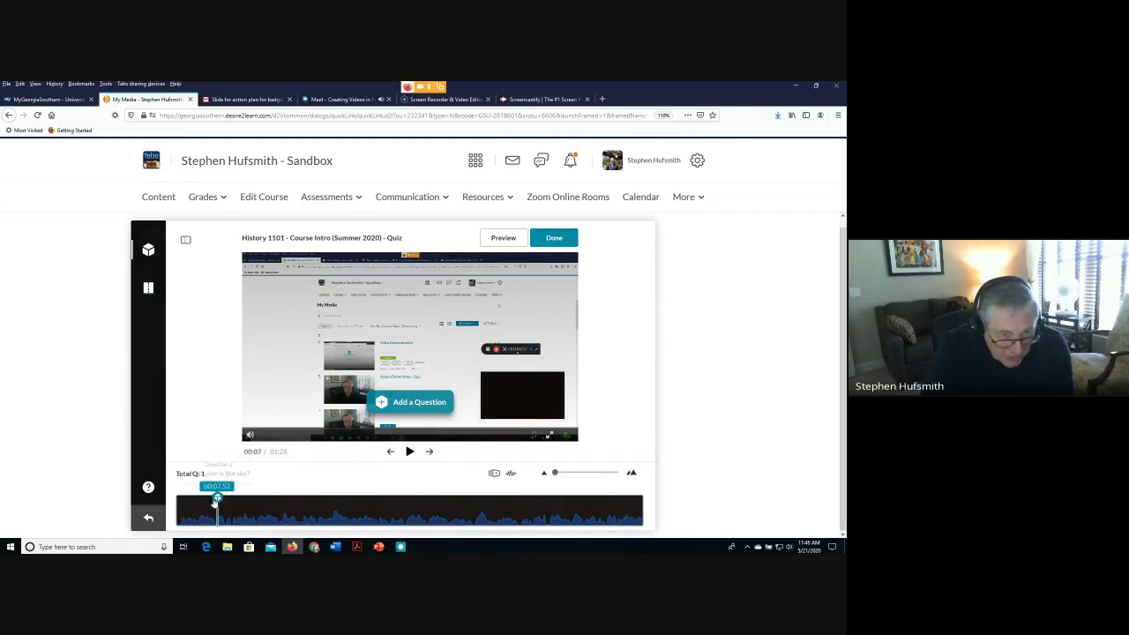
{"action": "mouse_move", "coordinate": [215, 502]}
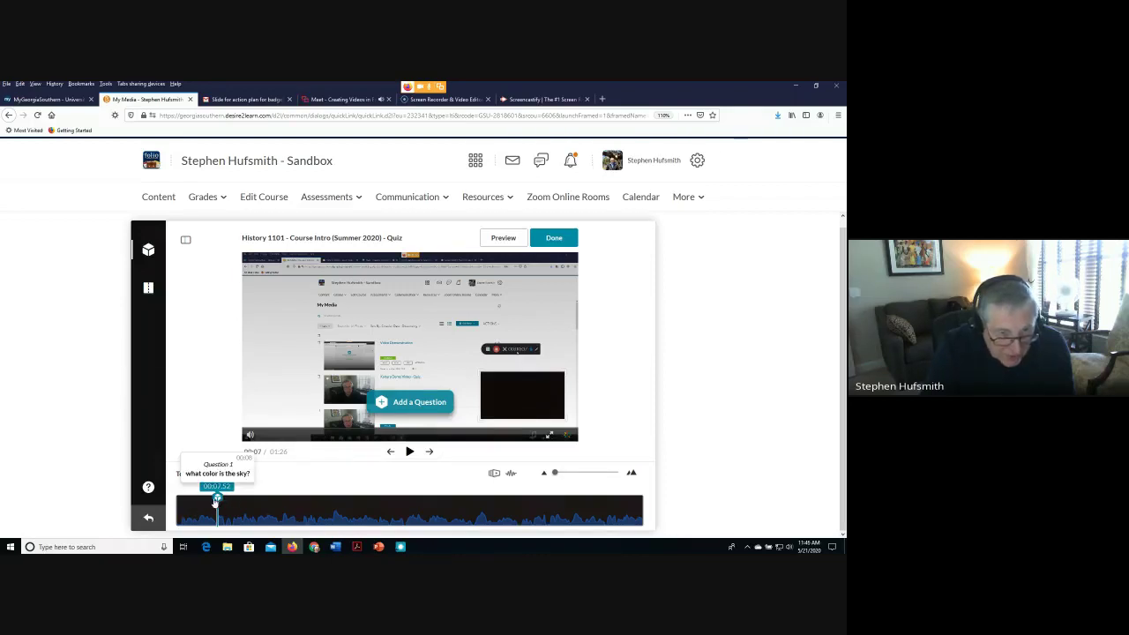
{"action": "left_click", "coordinate": [410, 451]}
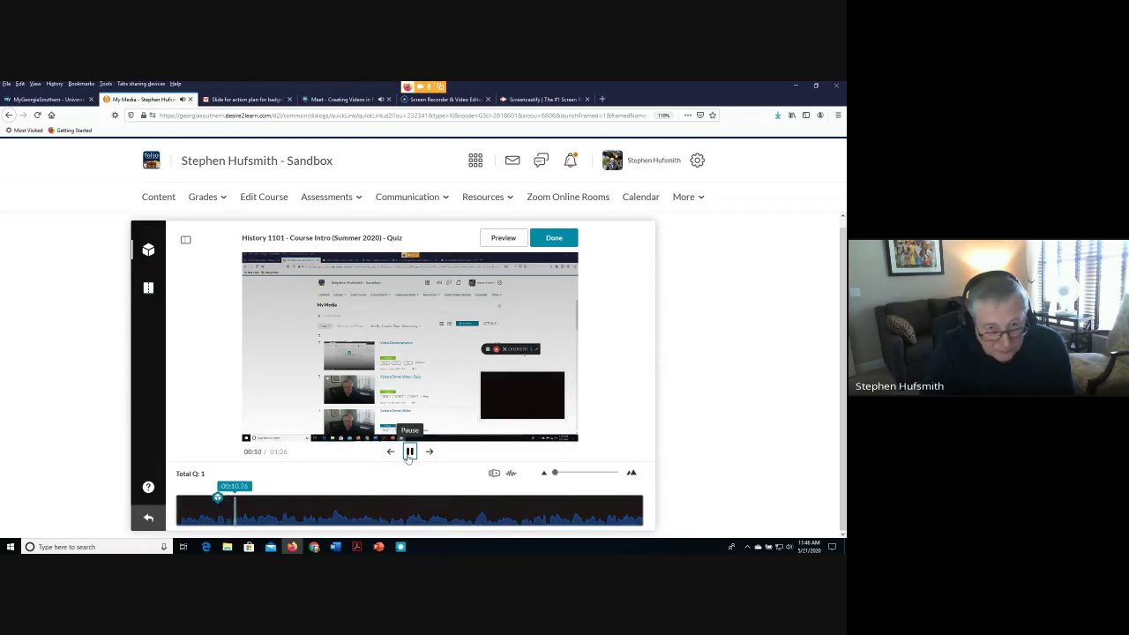
{"action": "left_click", "coordinate": [411, 453]}
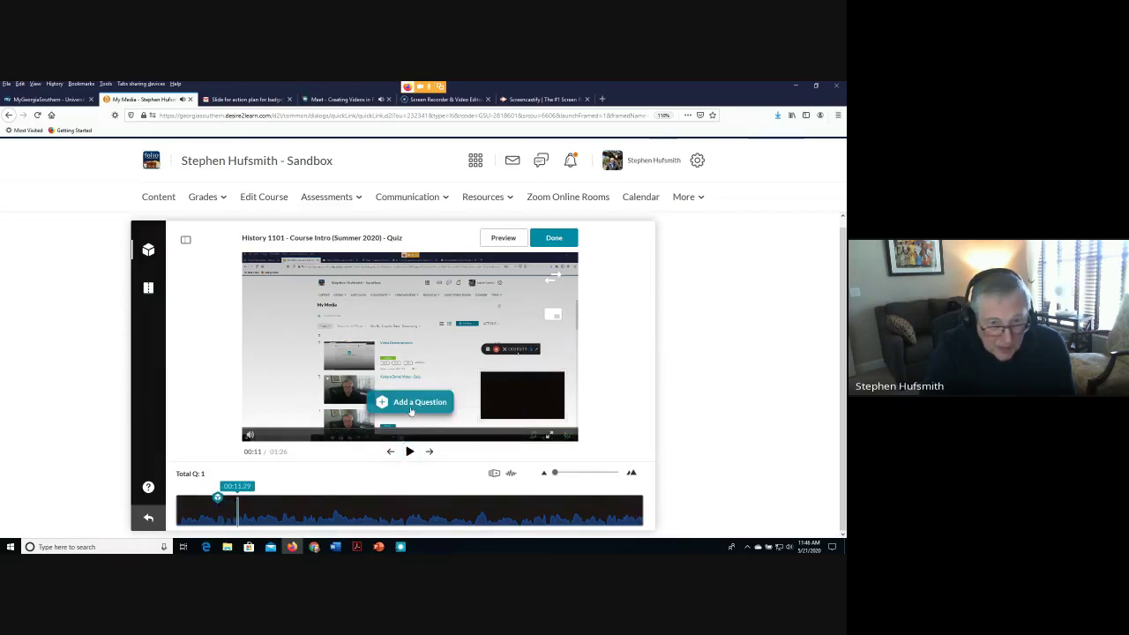
{"action": "left_click", "coordinate": [410, 404]}
{"action": "left_click", "coordinate": [340, 351]}
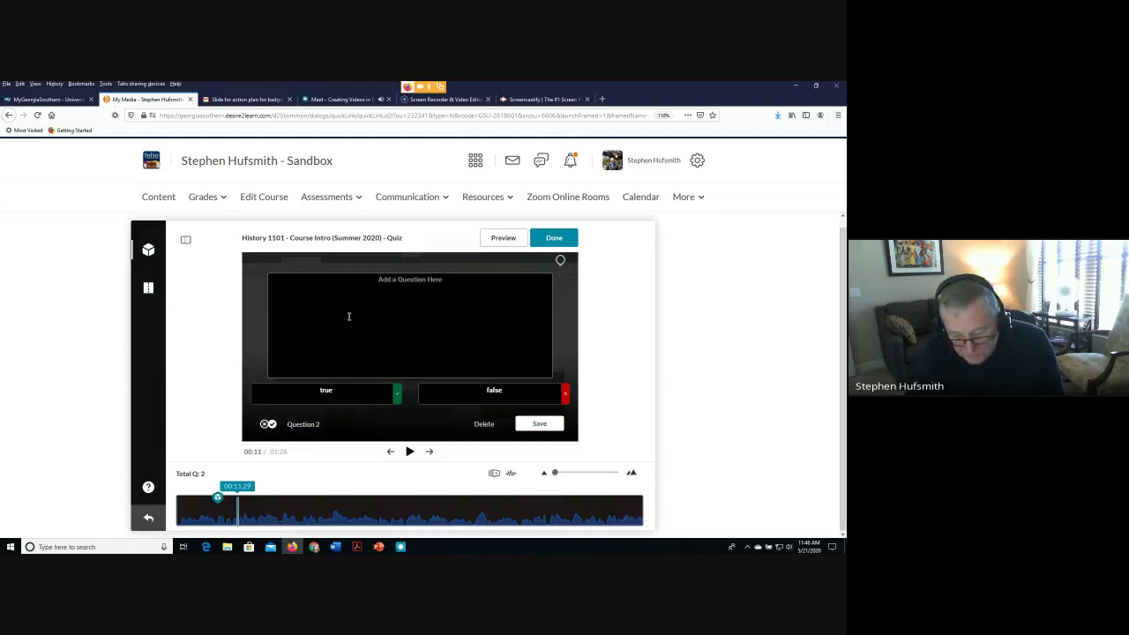
Enter "The year is 2020." as the true/false statement and save the question
{"action": "type", "text": "Thre"}
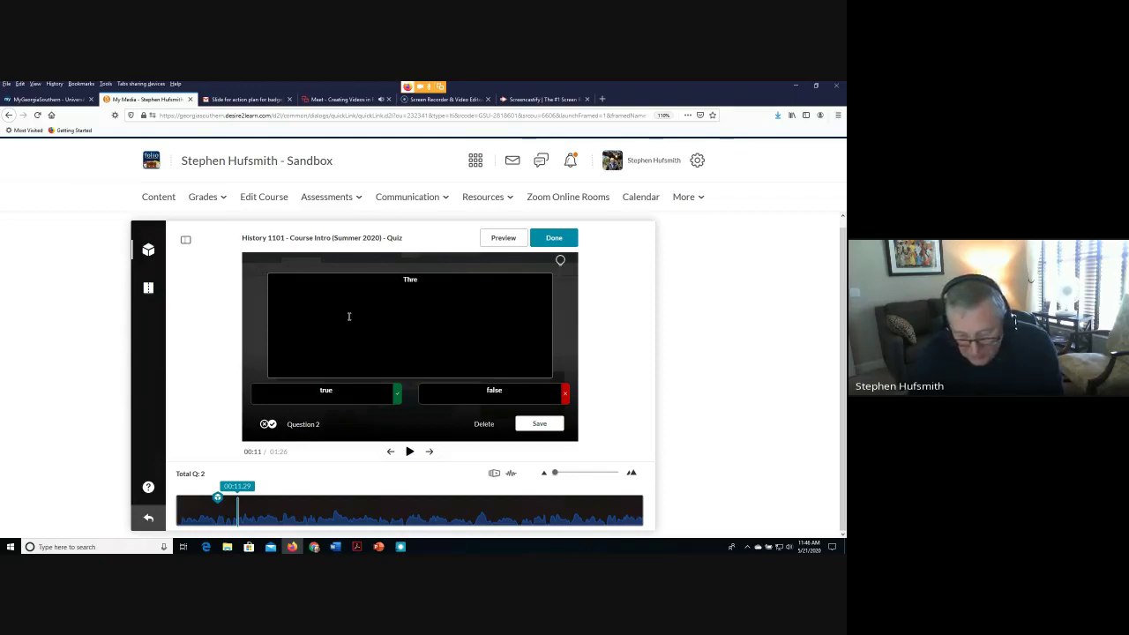
{"action": "key", "text": "BackSpace"}
{"action": "key", "text": "BackSpace"}
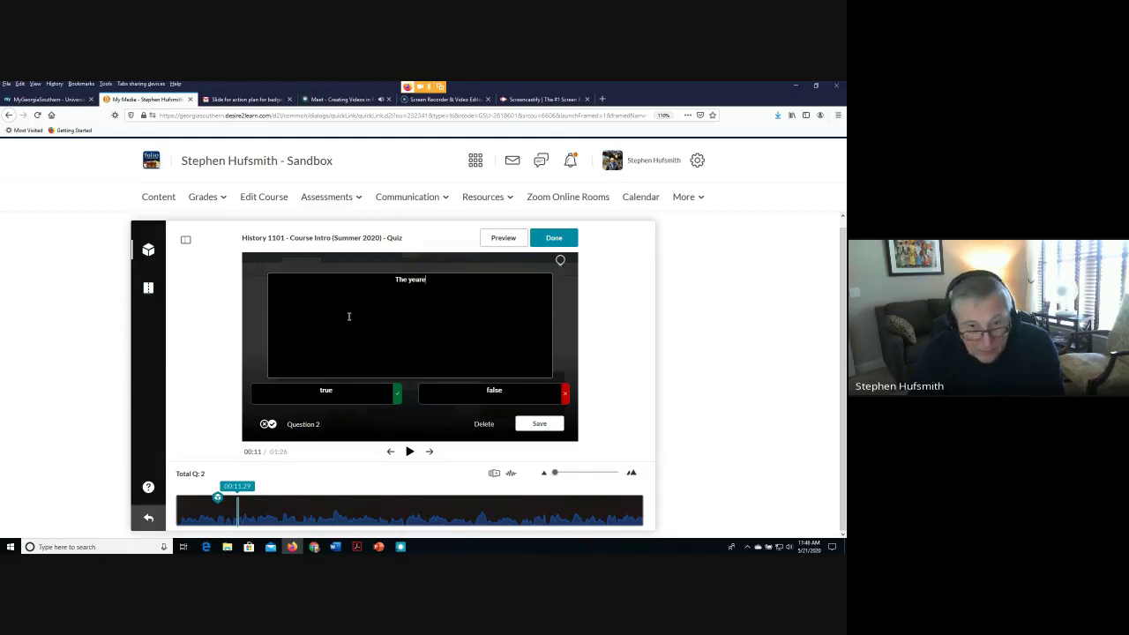
{"action": "type", "text": "e yeare"}
{"action": "key", "text": "BackSpace"}
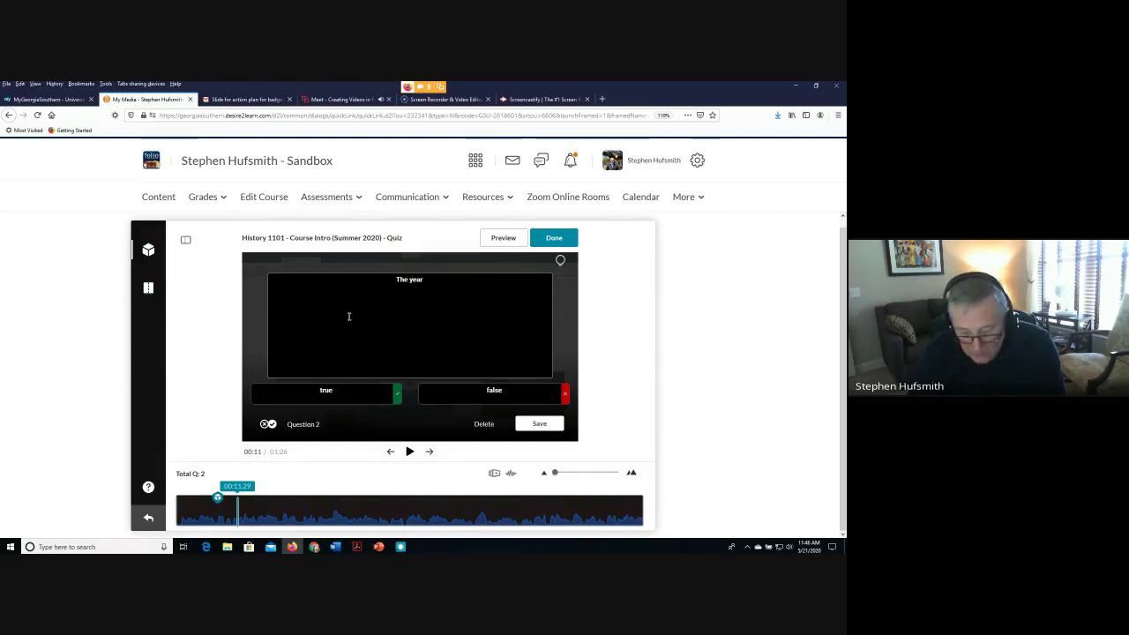
{"action": "type", "text": "is 2020."}
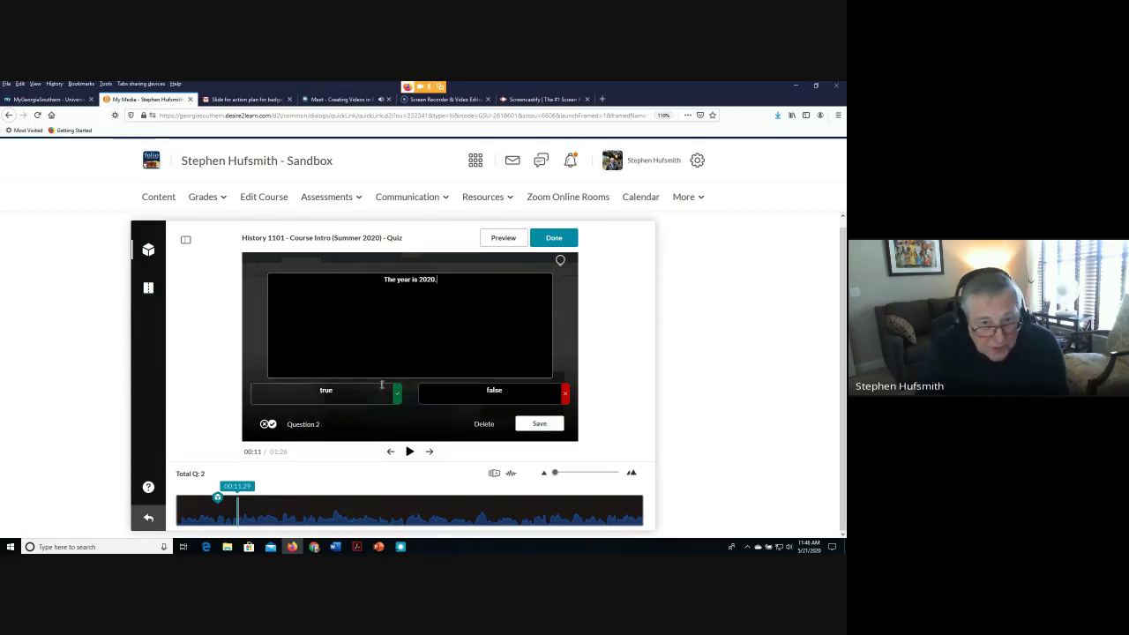
{"action": "left_click", "coordinate": [532, 424]}
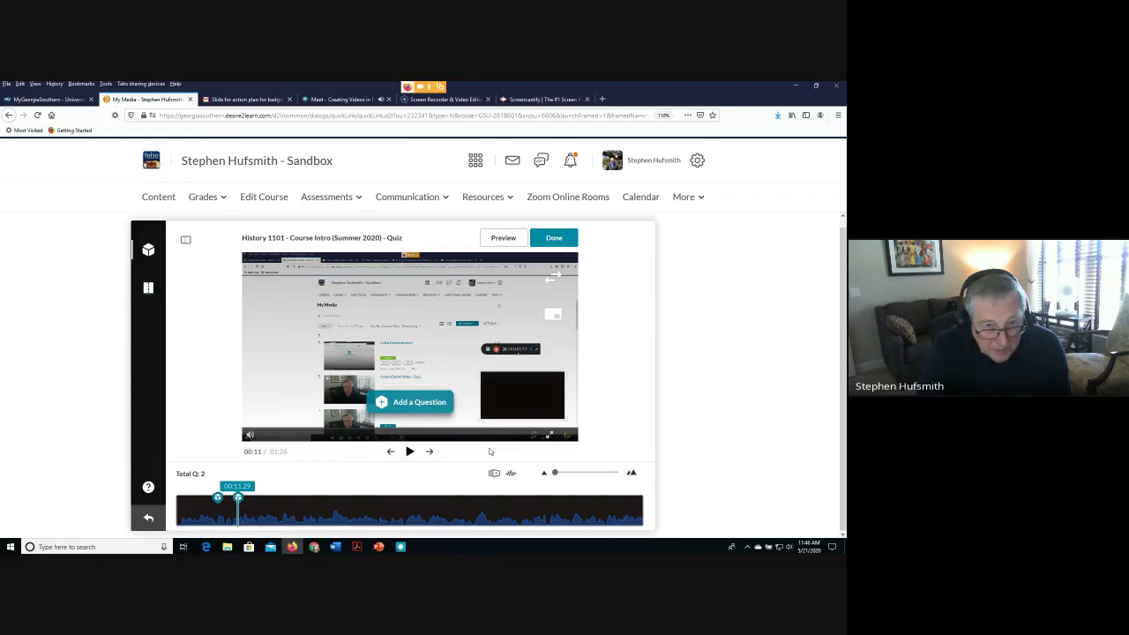
Advance the video to about 16 seconds and add a Reflection Point there
{"action": "left_click", "coordinate": [411, 452]}
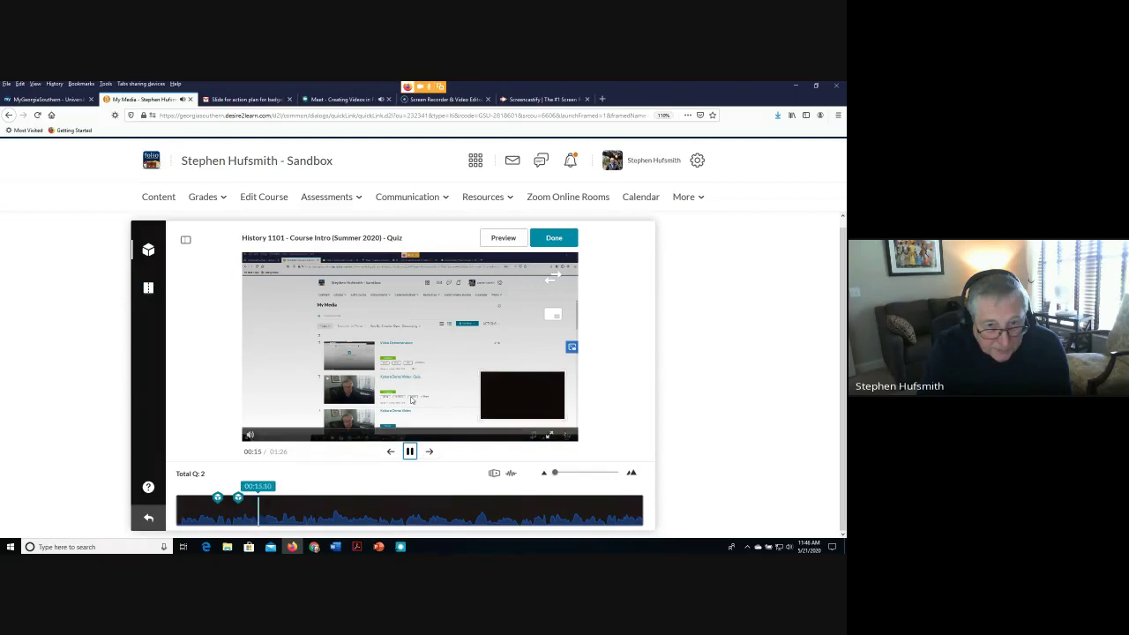
{"action": "left_click", "coordinate": [408, 451]}
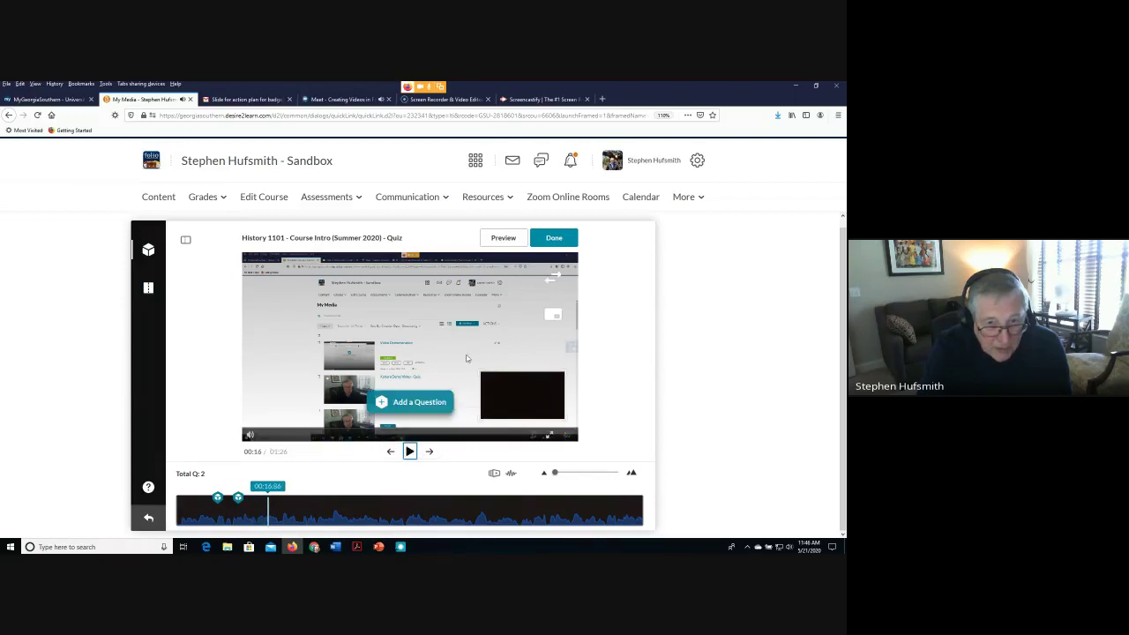
{"action": "left_click", "coordinate": [416, 403]}
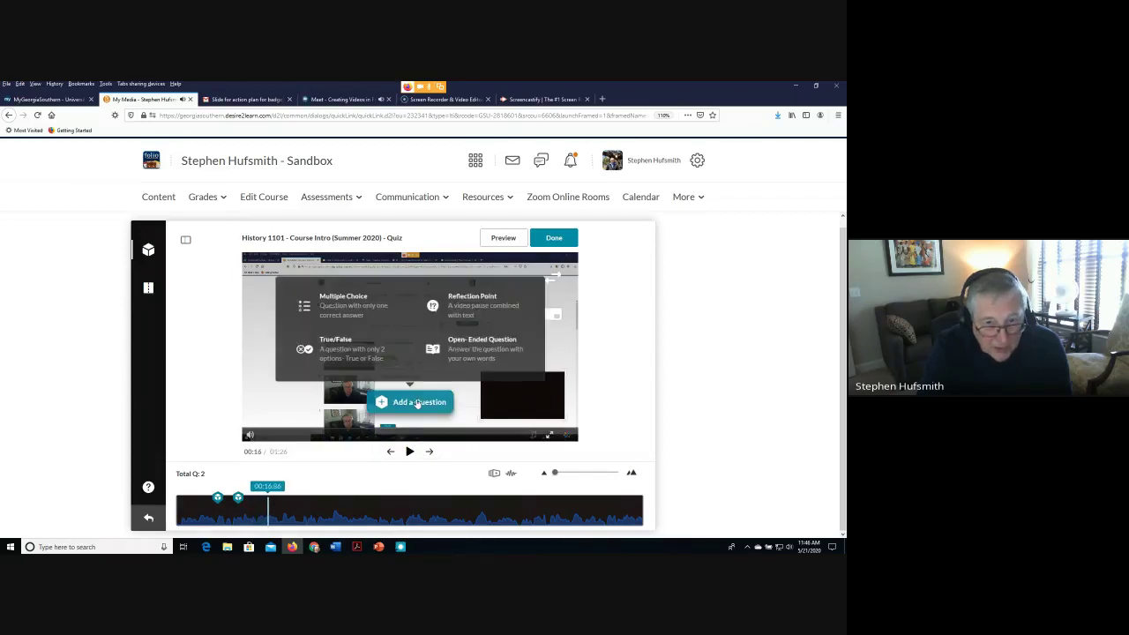
{"action": "left_click", "coordinate": [478, 308]}
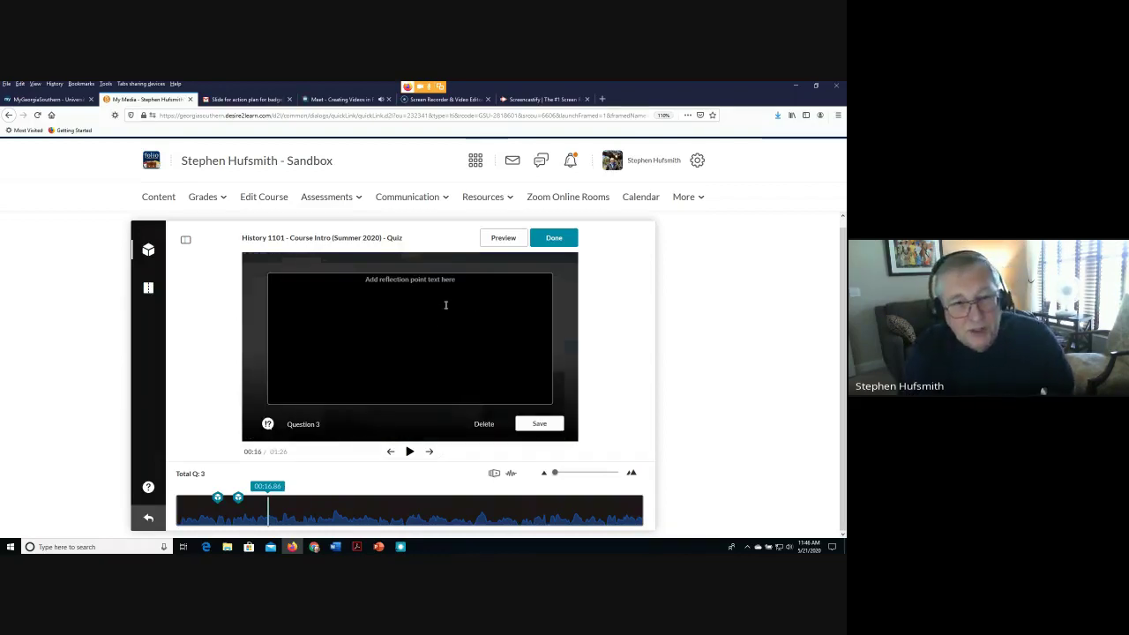
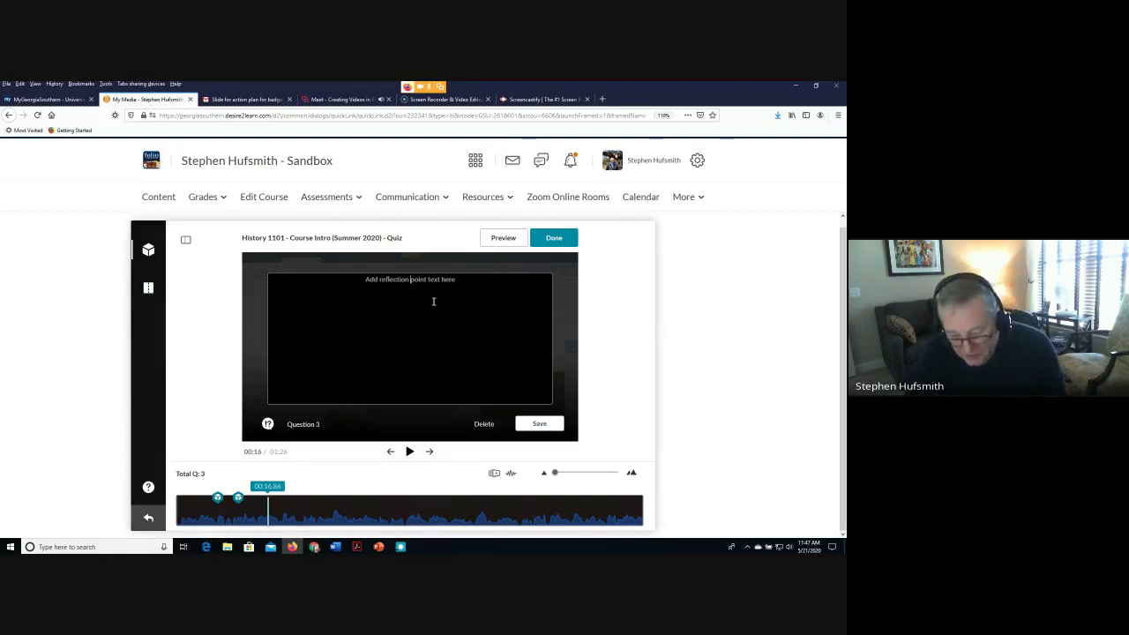
Enter "Think about the next section of the video." as the reflection point text and save it
{"action": "type", "text": "T"}
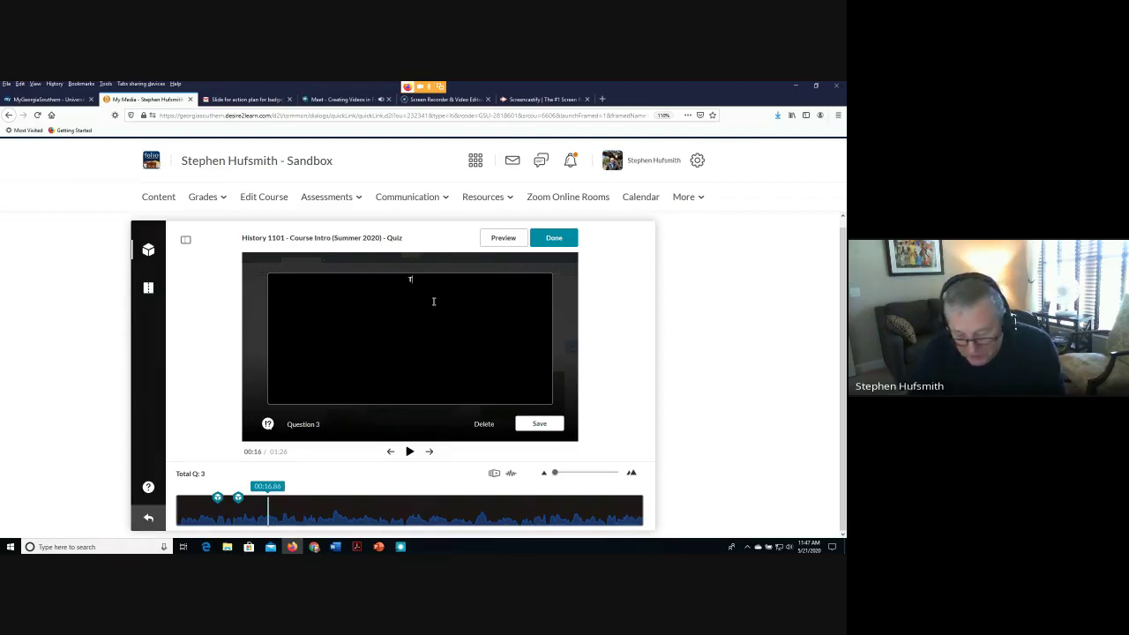
{"action": "type", "text": "hink about"}
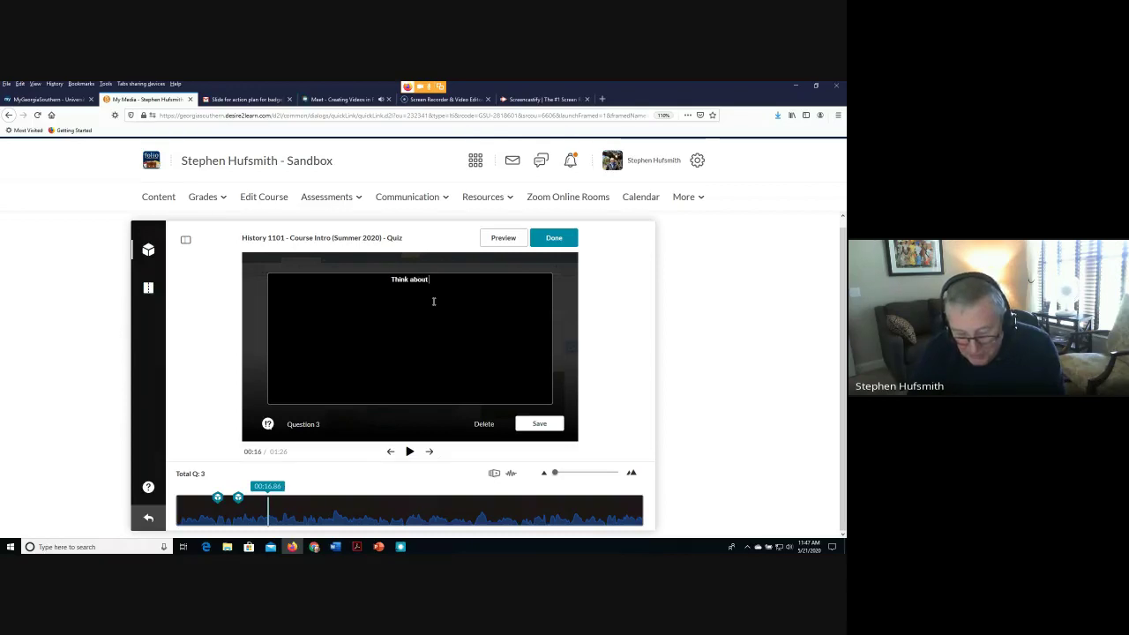
{"action": "type", "text": " the next s"}
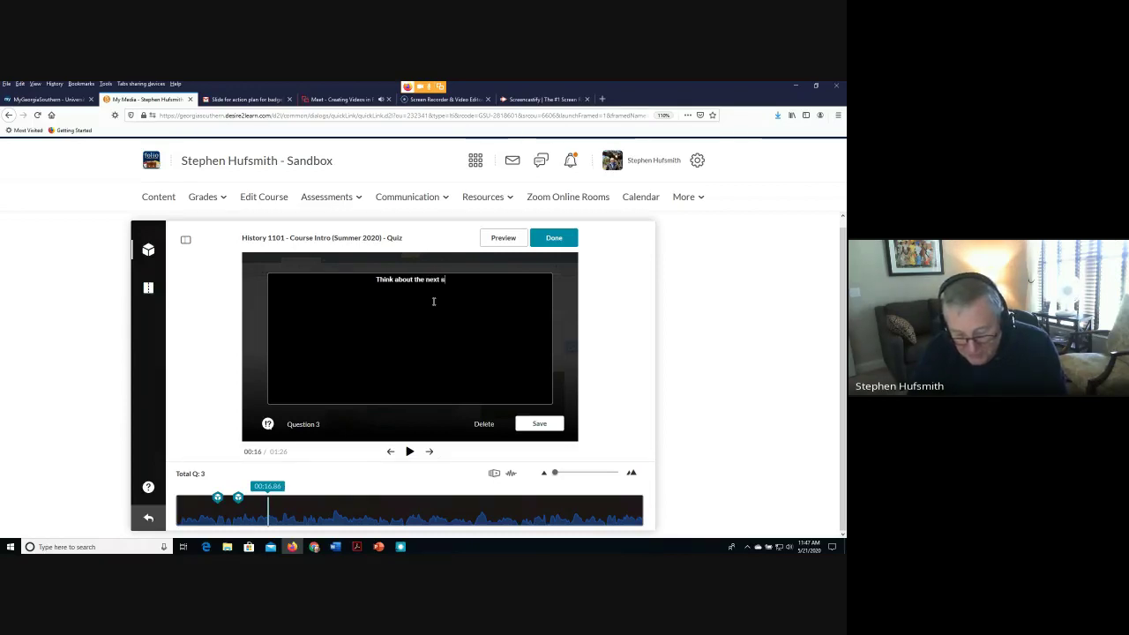
{"action": "type", "text": "ection of t"}
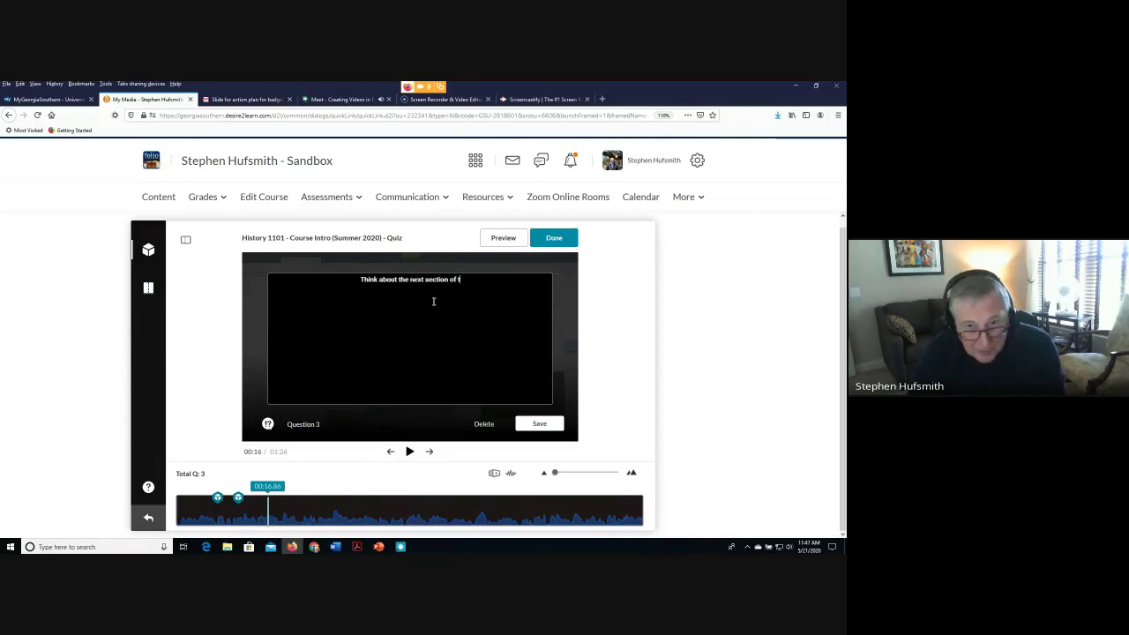
{"action": "type", "text": "he video"}
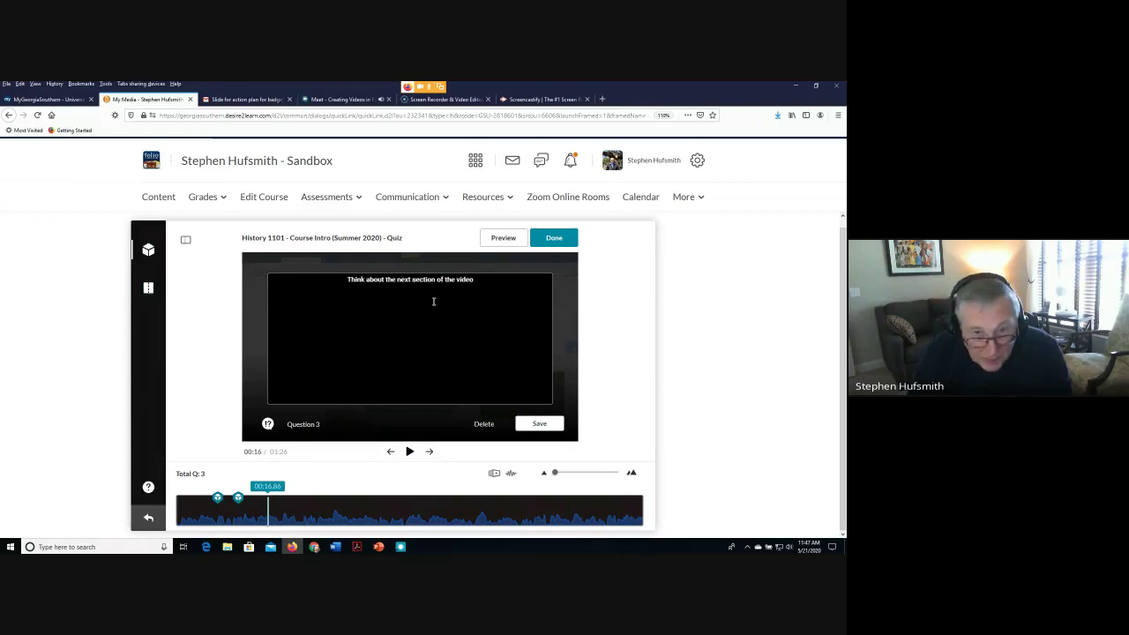
{"action": "type", "text": "."}
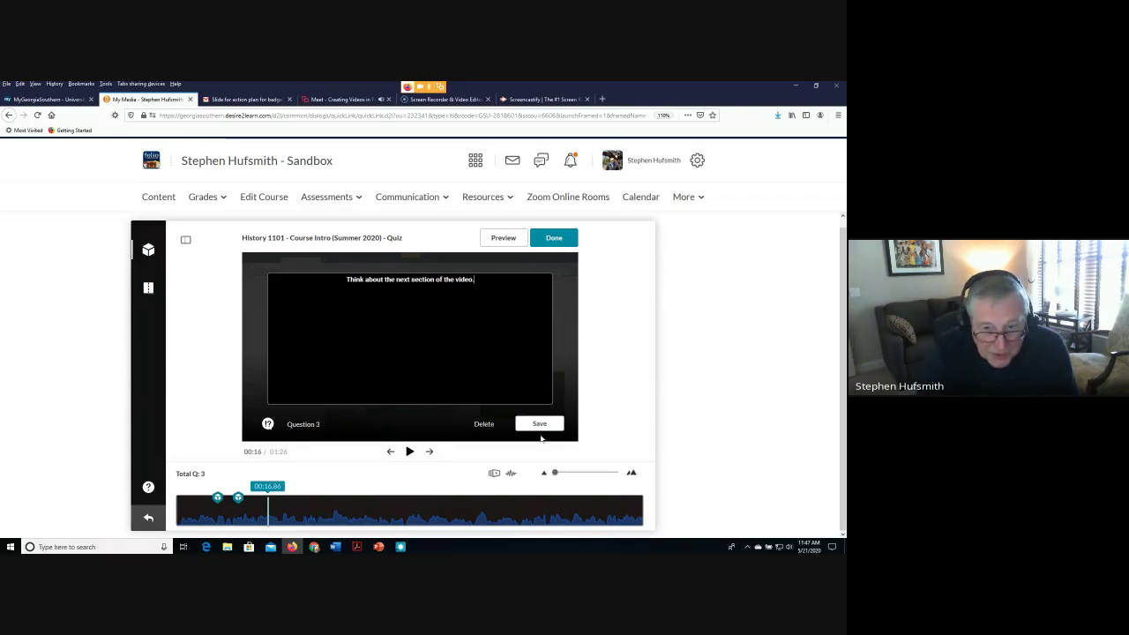
{"action": "left_click", "coordinate": [541, 427]}
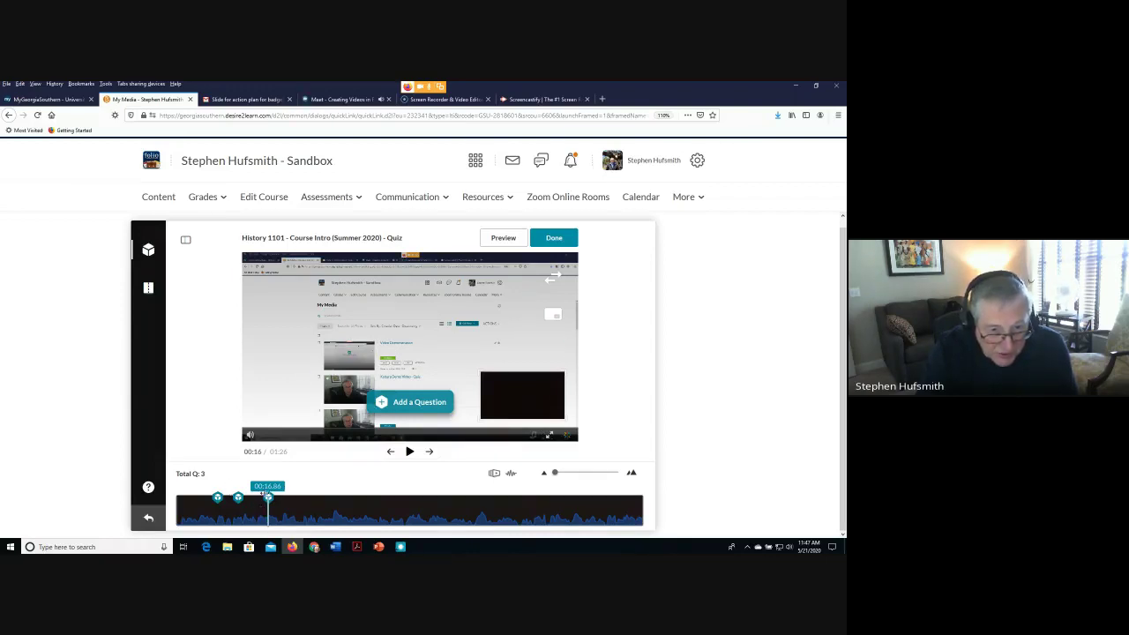
Advance the video to about 19 seconds and add an Open-Ended Question there
{"action": "left_click", "coordinate": [408, 452]}
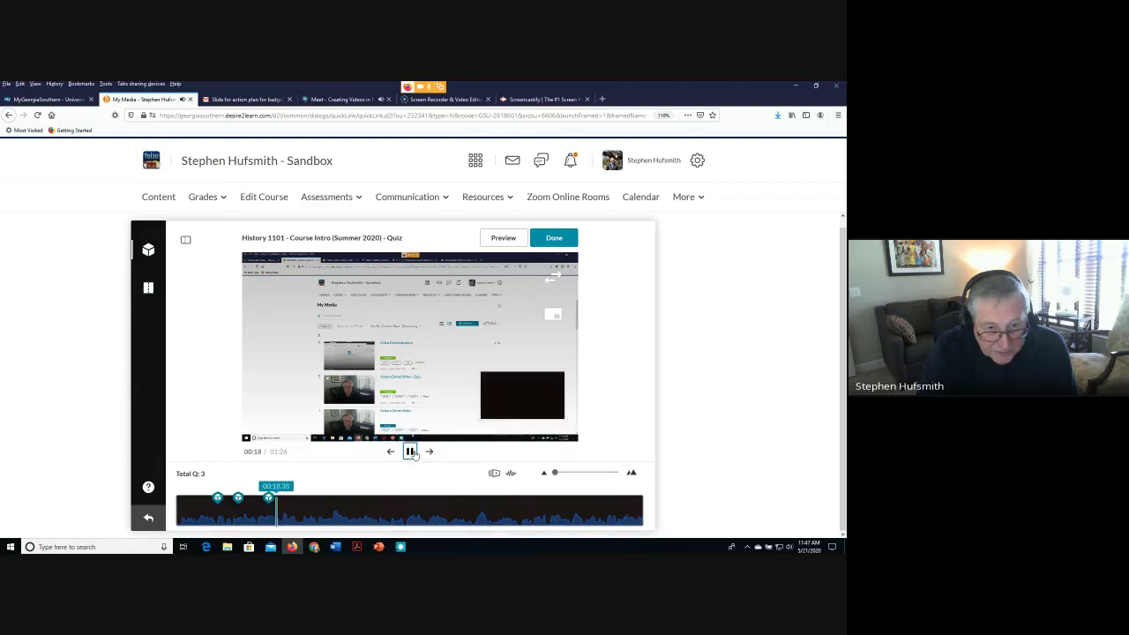
{"action": "left_click", "coordinate": [410, 452]}
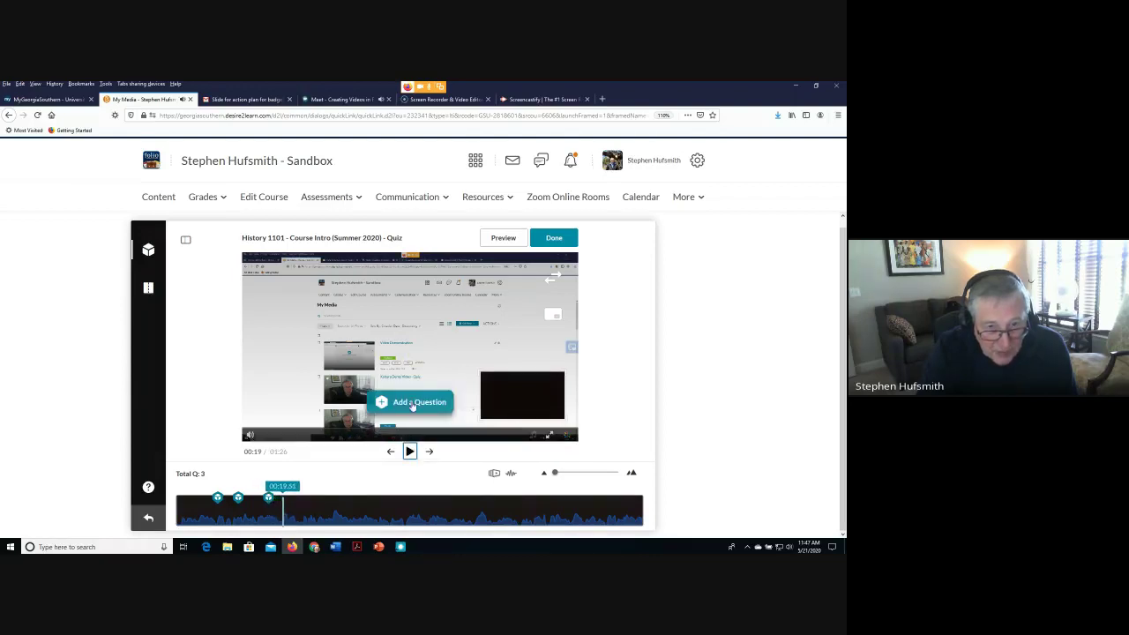
{"action": "left_click", "coordinate": [411, 405]}
{"action": "left_click", "coordinate": [472, 349]}
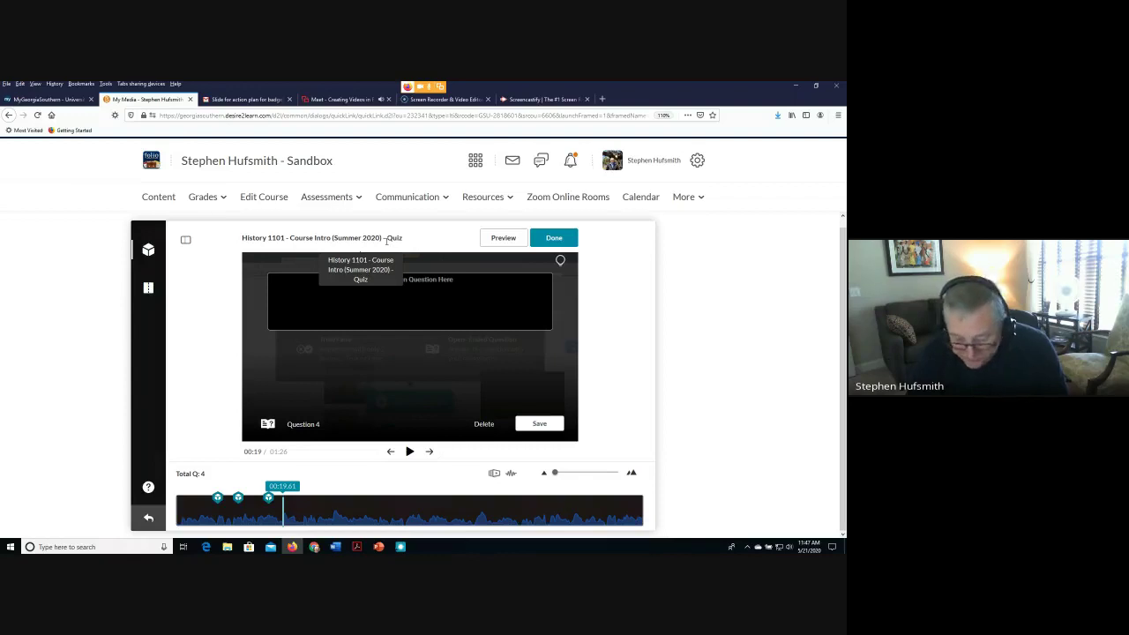
Enter "Why is the sky blue?" as the open-ended question text and save the question
{"action": "type", "text": "Why"}
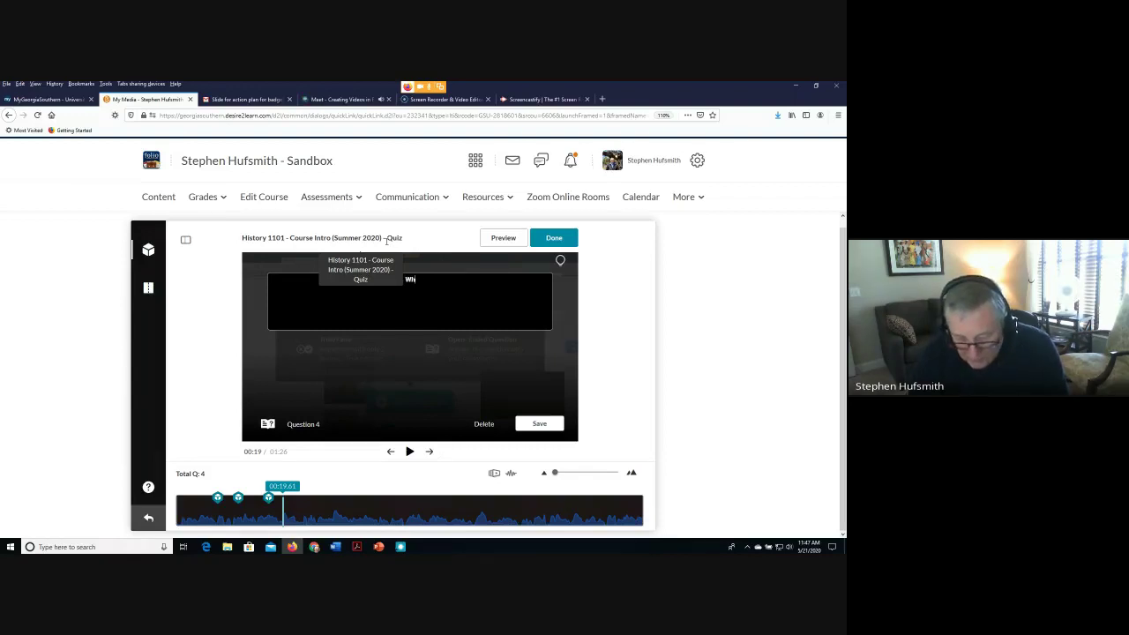
{"action": "type", "text": " is the sk"}
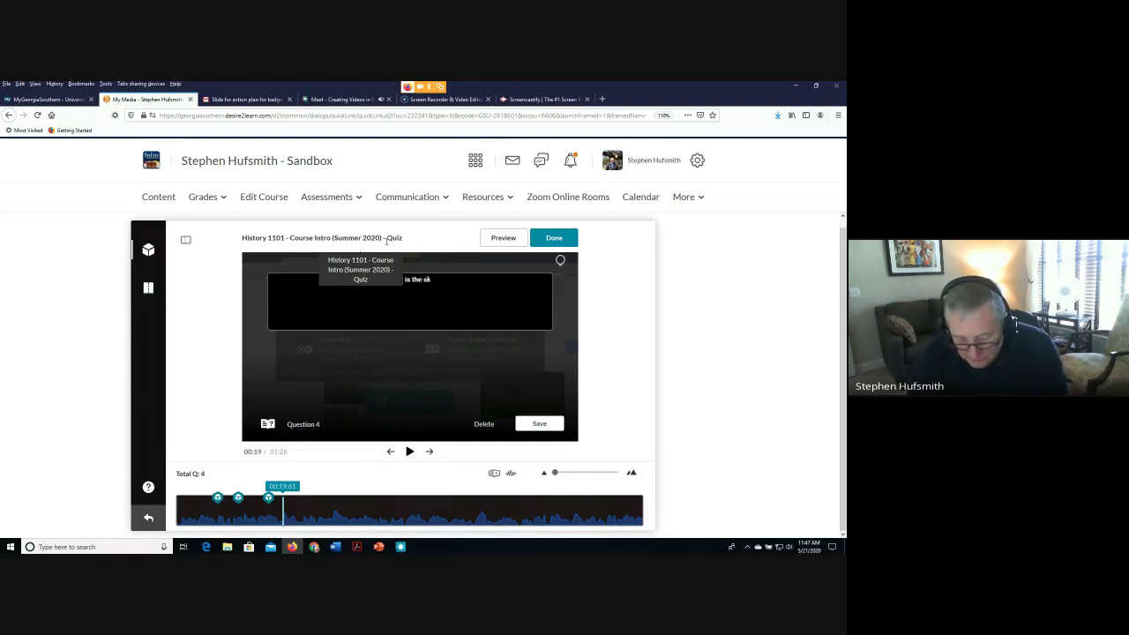
{"action": "type", "text": "y blue"}
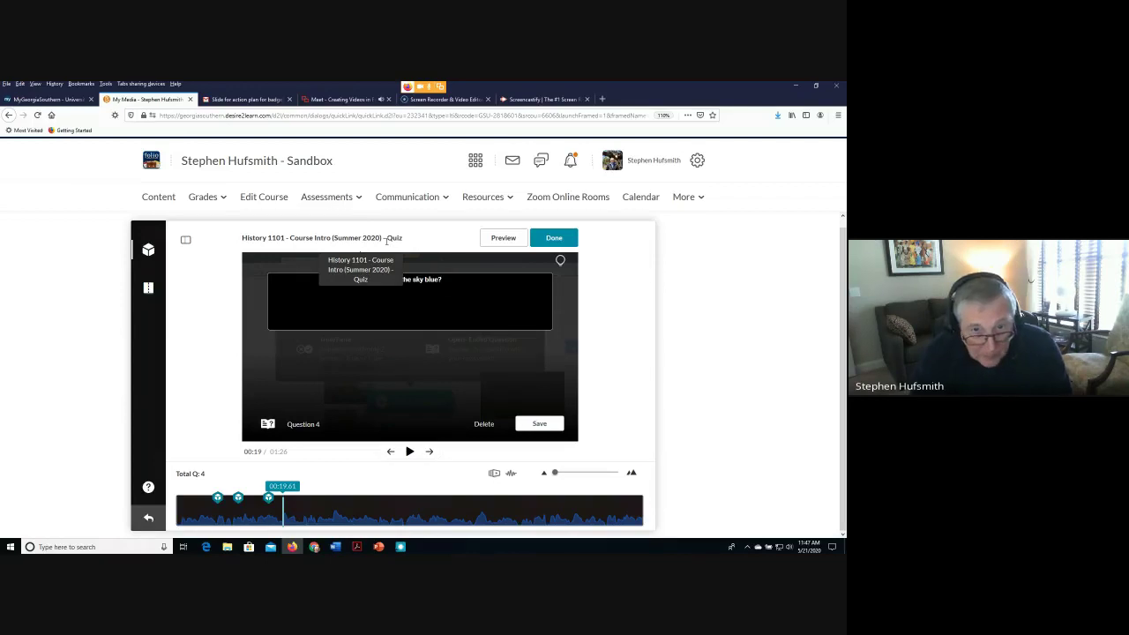
{"action": "type", "text": "?"}
{"action": "left_click", "coordinate": [539, 425]}
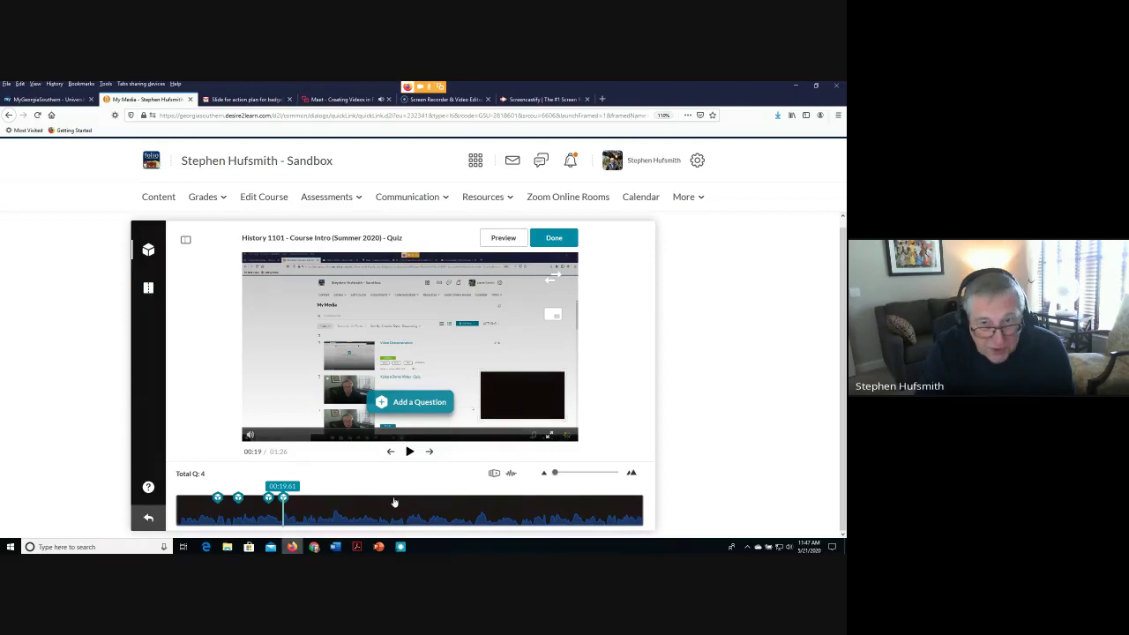
Preview the quiz, start the video and continue past its Welcome screen
{"action": "left_click", "coordinate": [505, 239]}
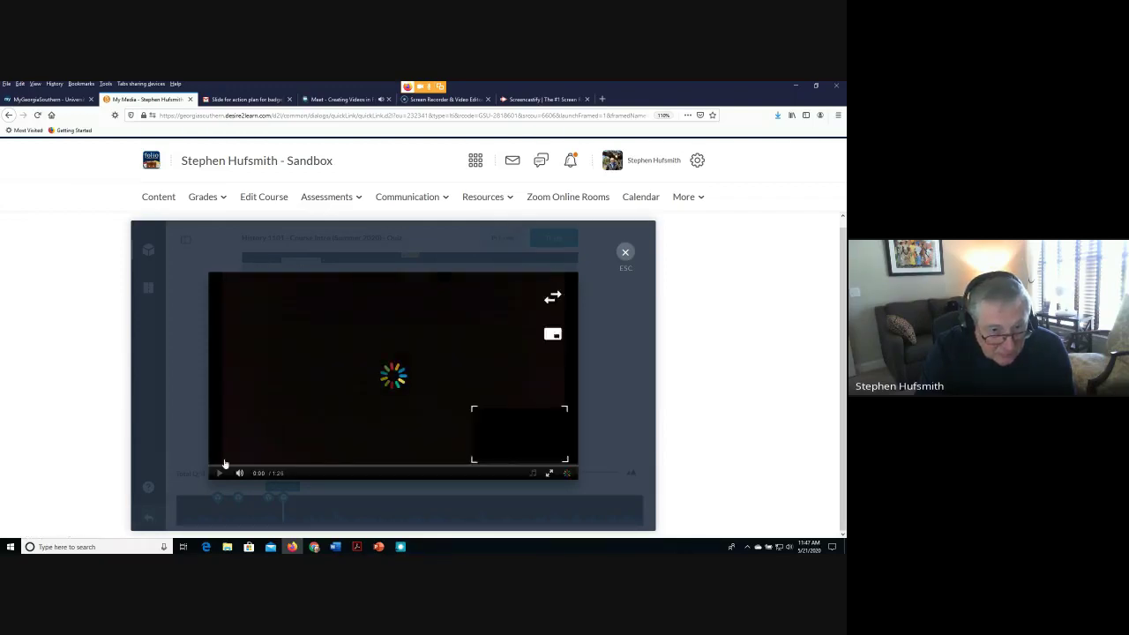
{"action": "left_click", "coordinate": [219, 474]}
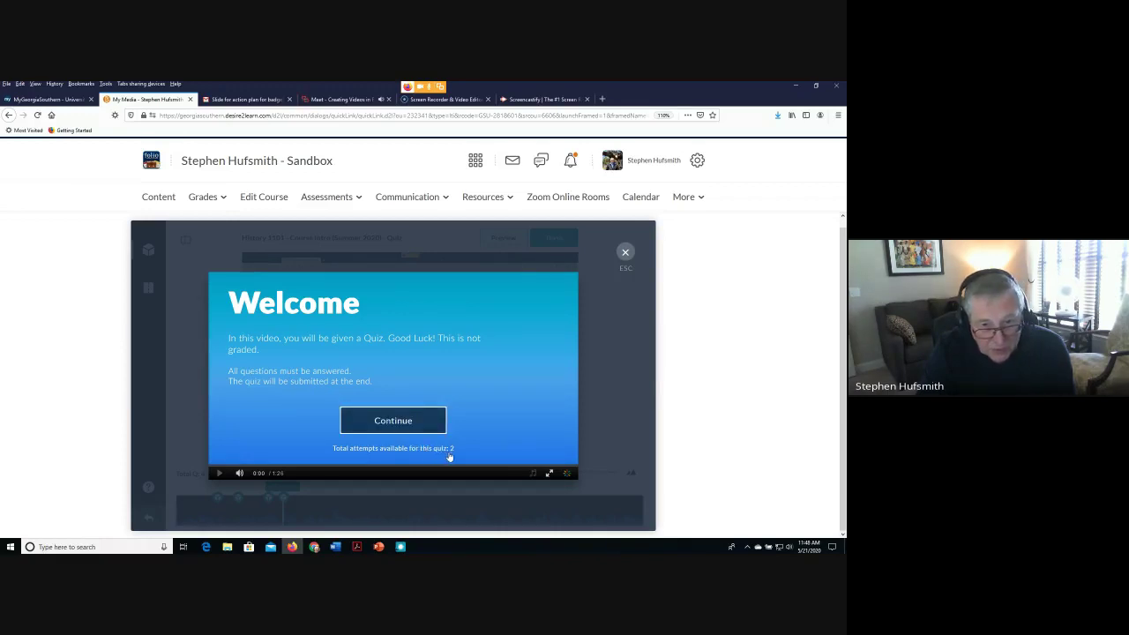
{"action": "left_click", "coordinate": [398, 423]}
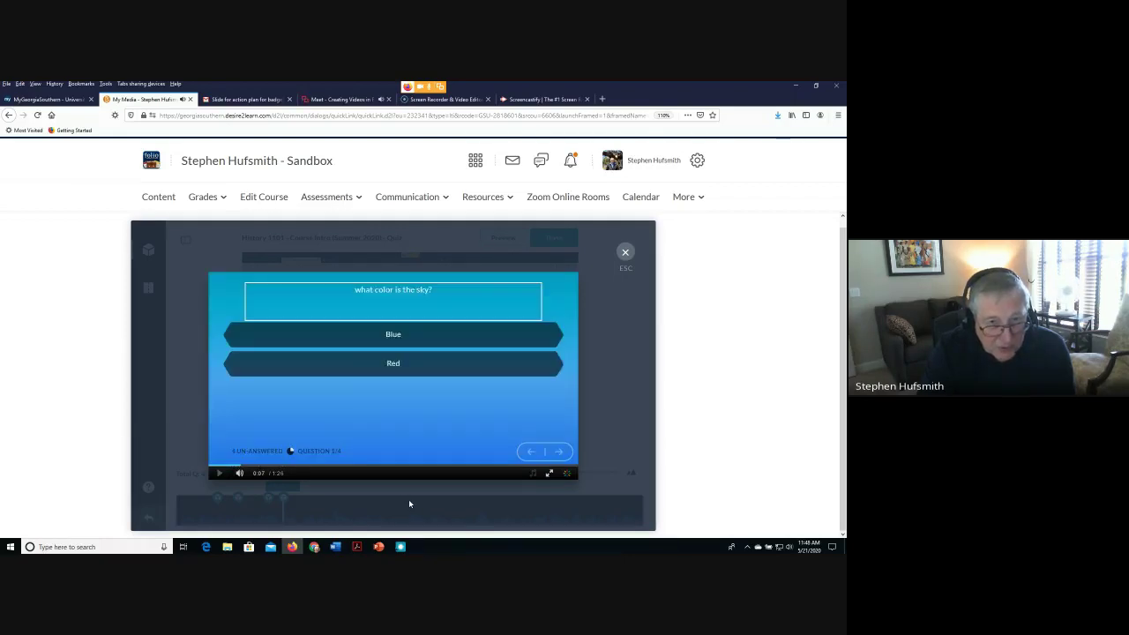
In the preview, answer the sky color question with "Blue" and the year statement with "false", continuing after each
{"action": "left_click", "coordinate": [396, 341]}
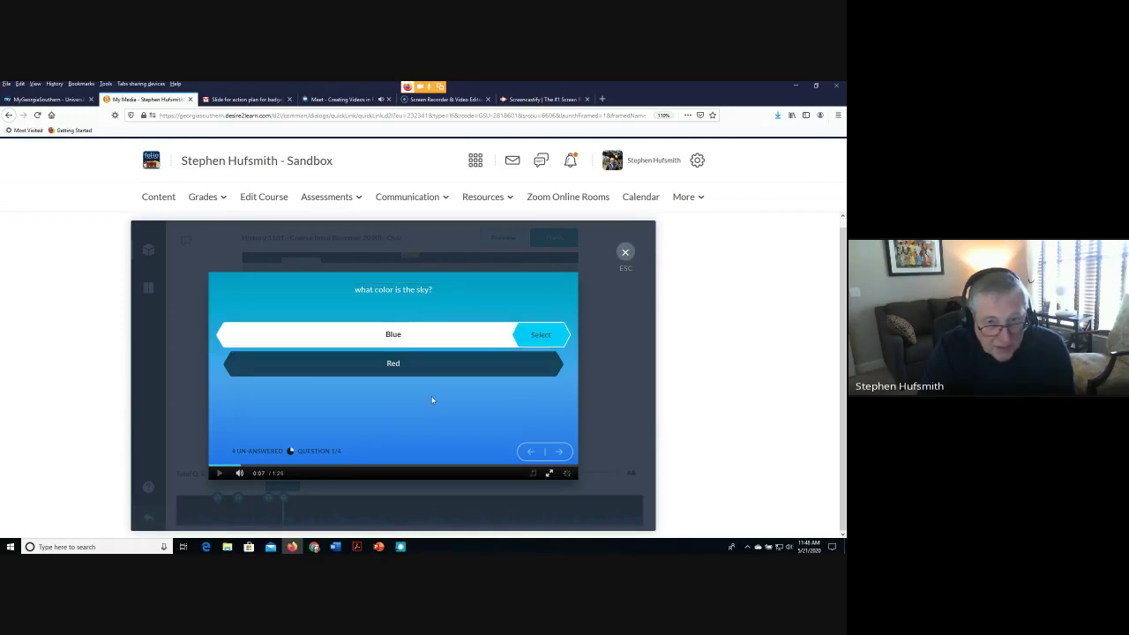
{"action": "left_click", "coordinate": [541, 335]}
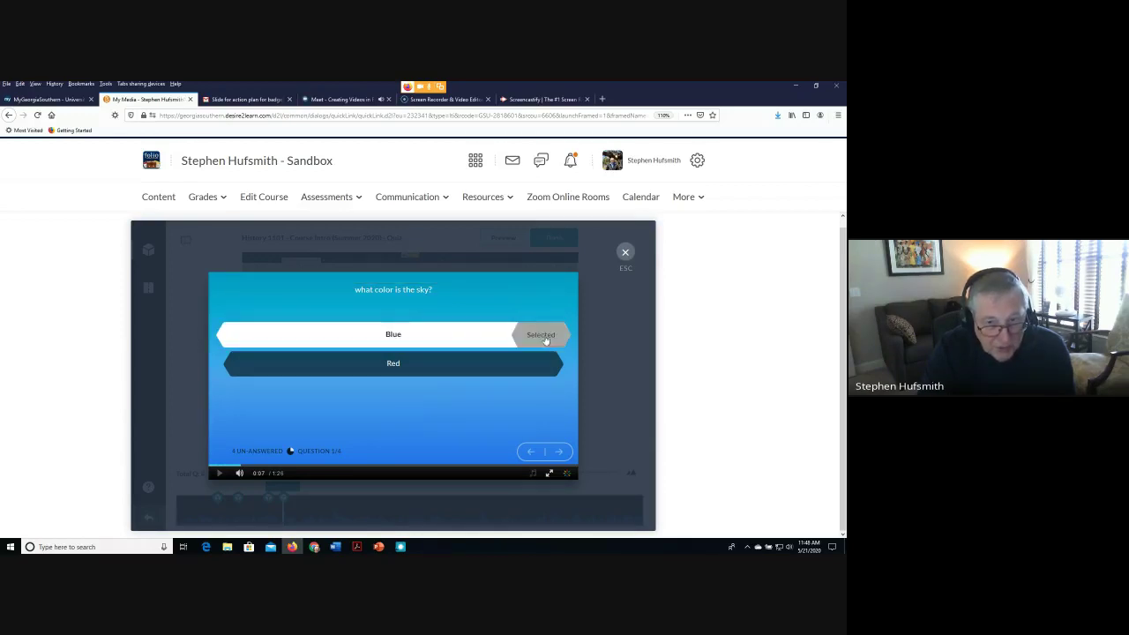
{"action": "left_click", "coordinate": [556, 452]}
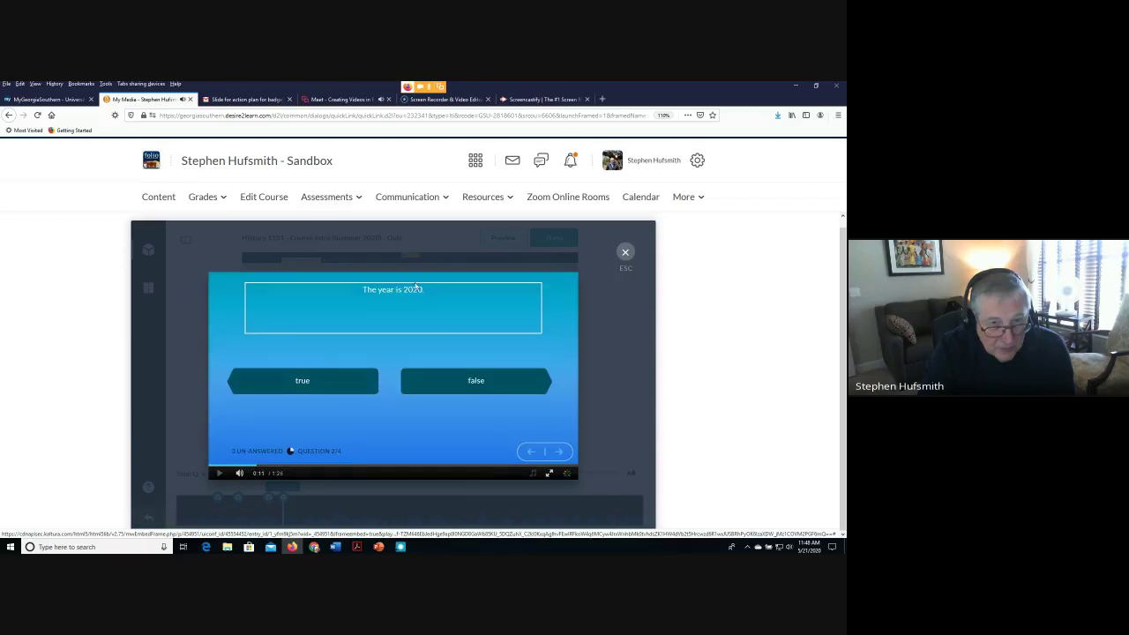
{"action": "left_click", "coordinate": [476, 380]}
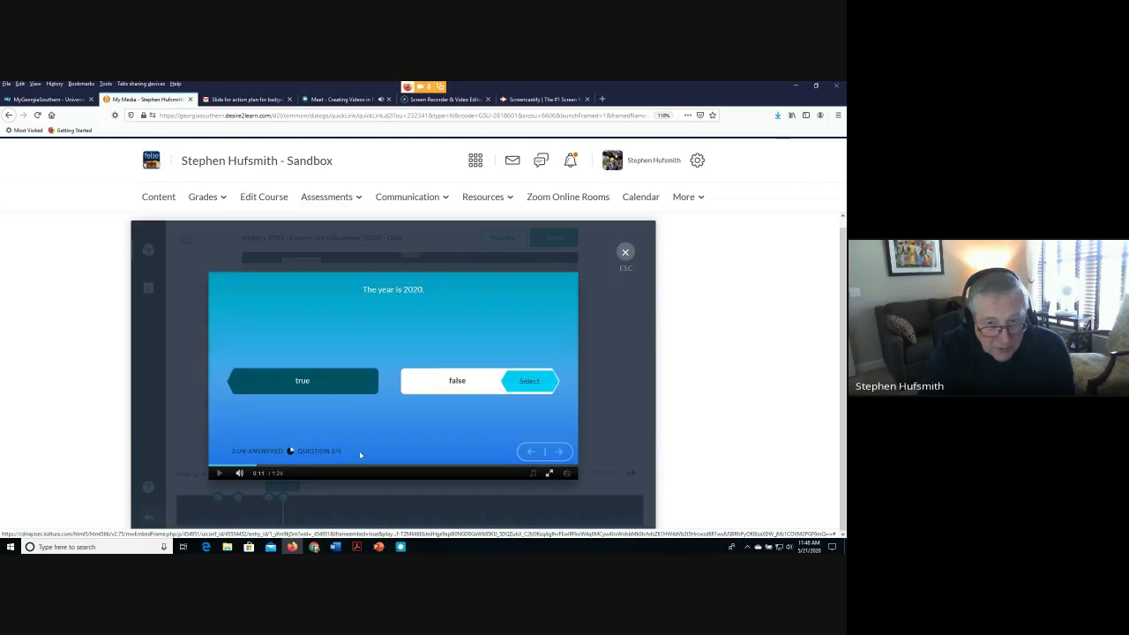
{"action": "left_click", "coordinate": [529, 380]}
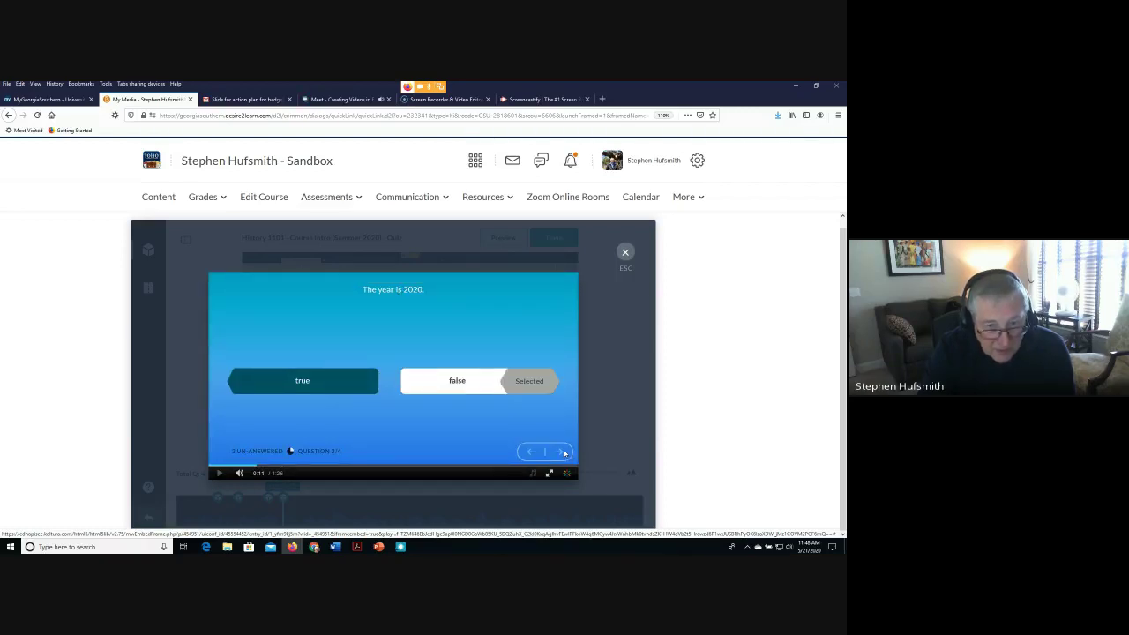
{"action": "left_click", "coordinate": [564, 453]}
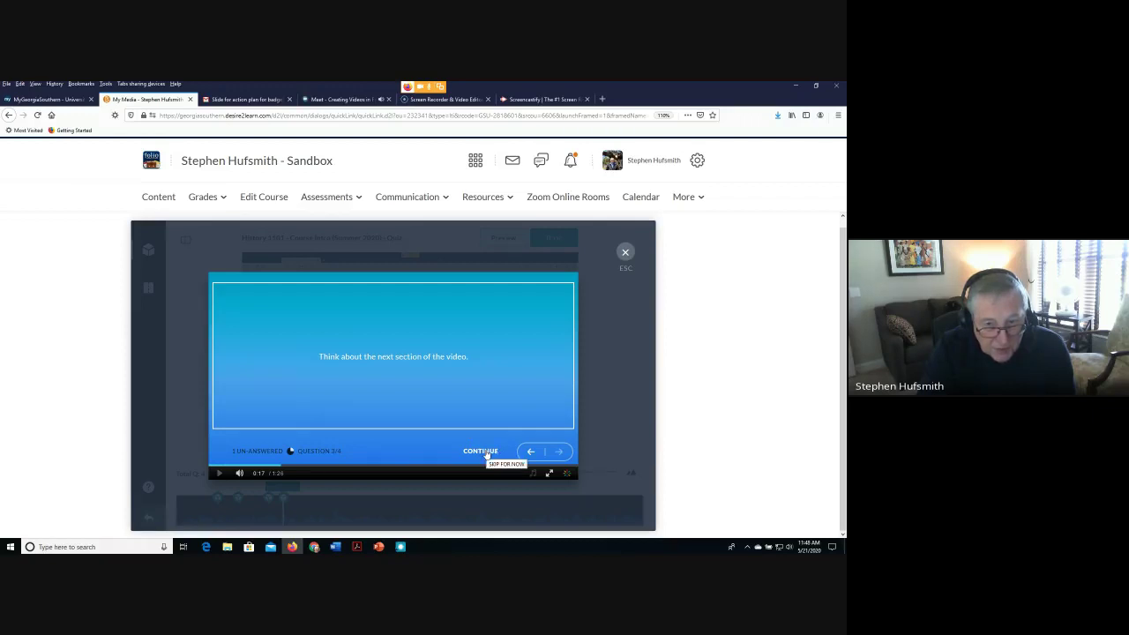
Go back to the true/false question, return to the reflection point and continue to the open-ended question
{"action": "left_click", "coordinate": [531, 451]}
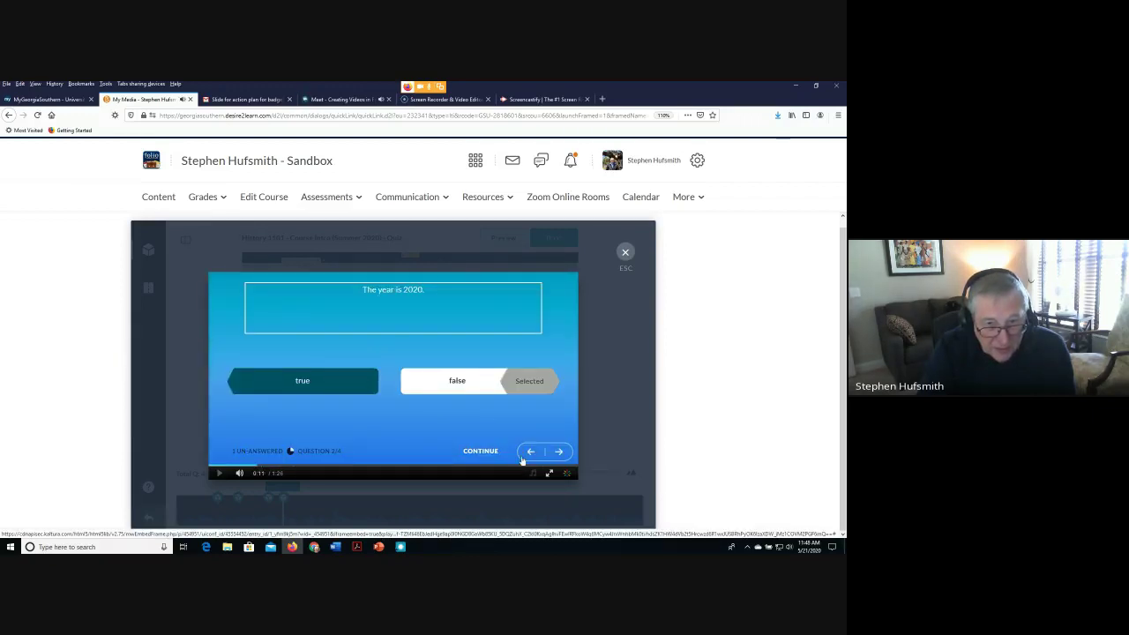
{"action": "left_click", "coordinate": [558, 451]}
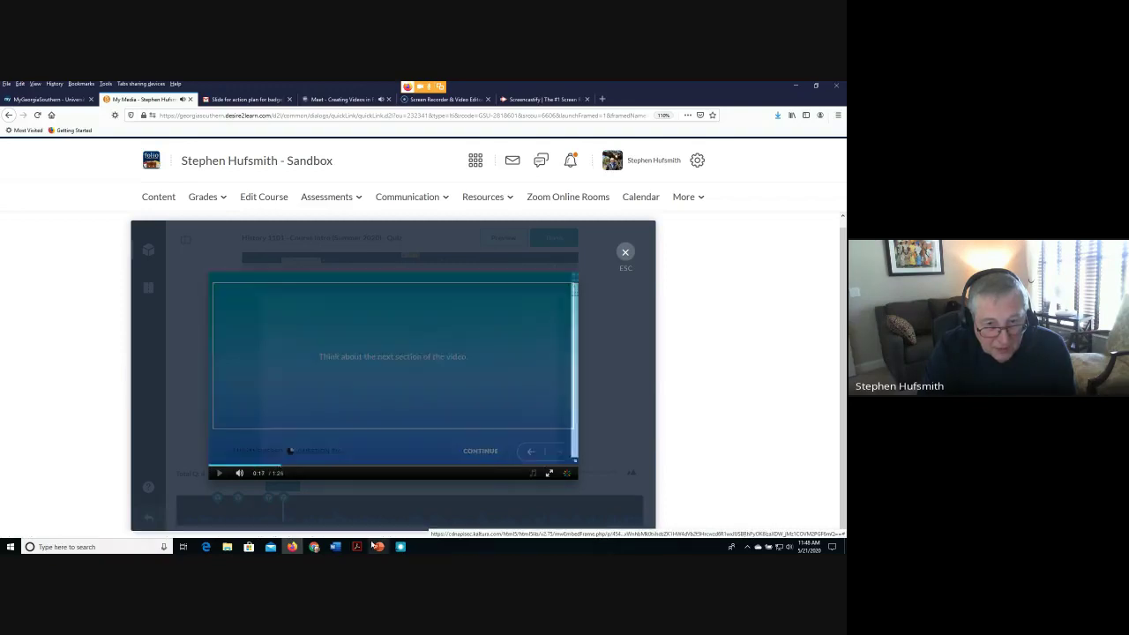
{"action": "left_click", "coordinate": [483, 453]}
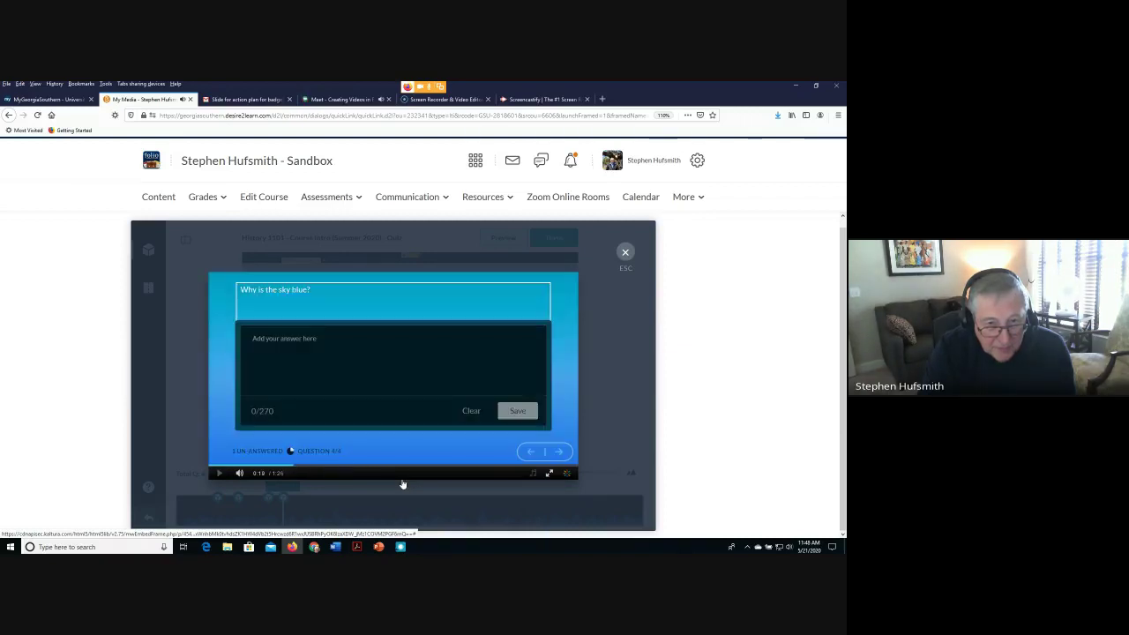
Answer the open-ended question in the preview with "Because it is!" and save the answer
{"action": "left_click", "coordinate": [313, 360]}
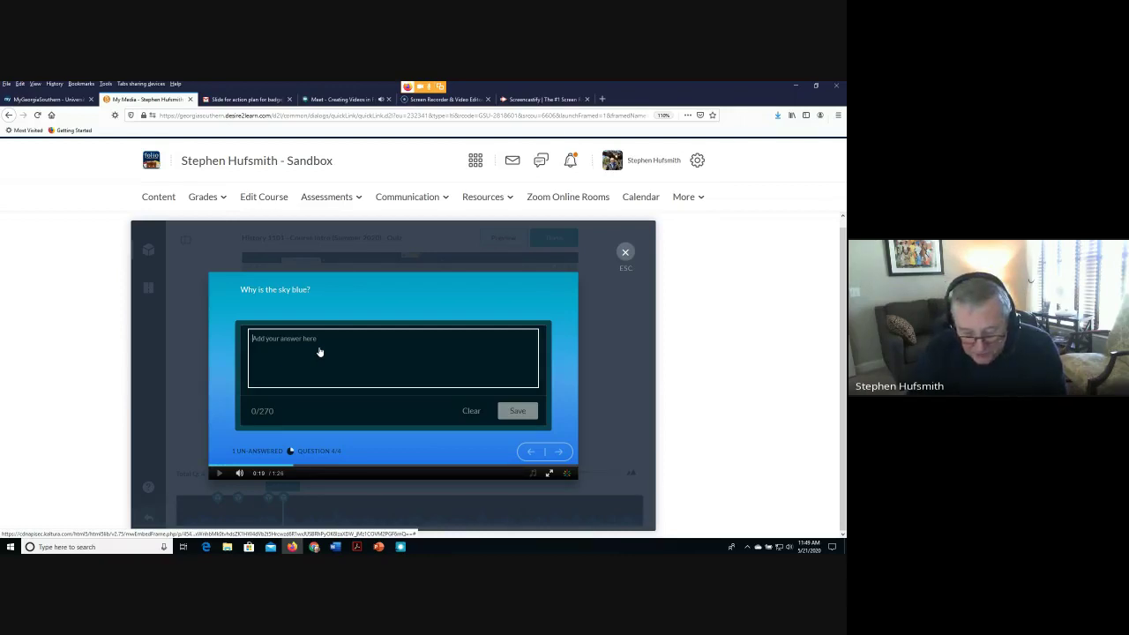
{"action": "type", "text": "Bea"}
{"action": "type", "text": "ue"}
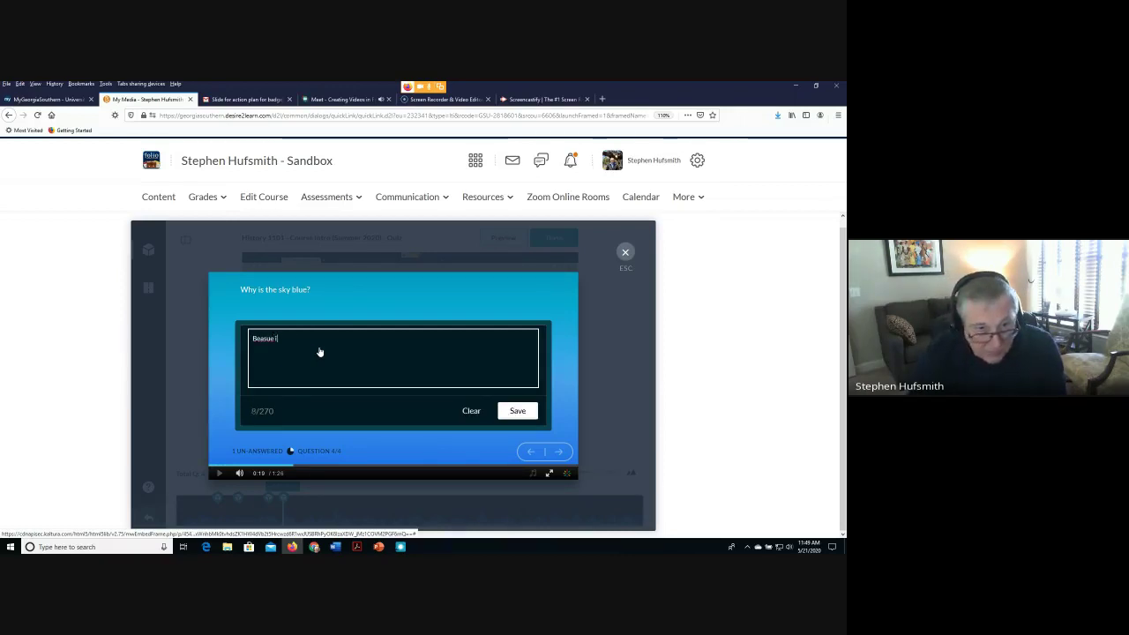
{"action": "key", "text": "BackSpace"}
{"action": "key", "text": "BackSpace"}
{"action": "type", "text": "c"}
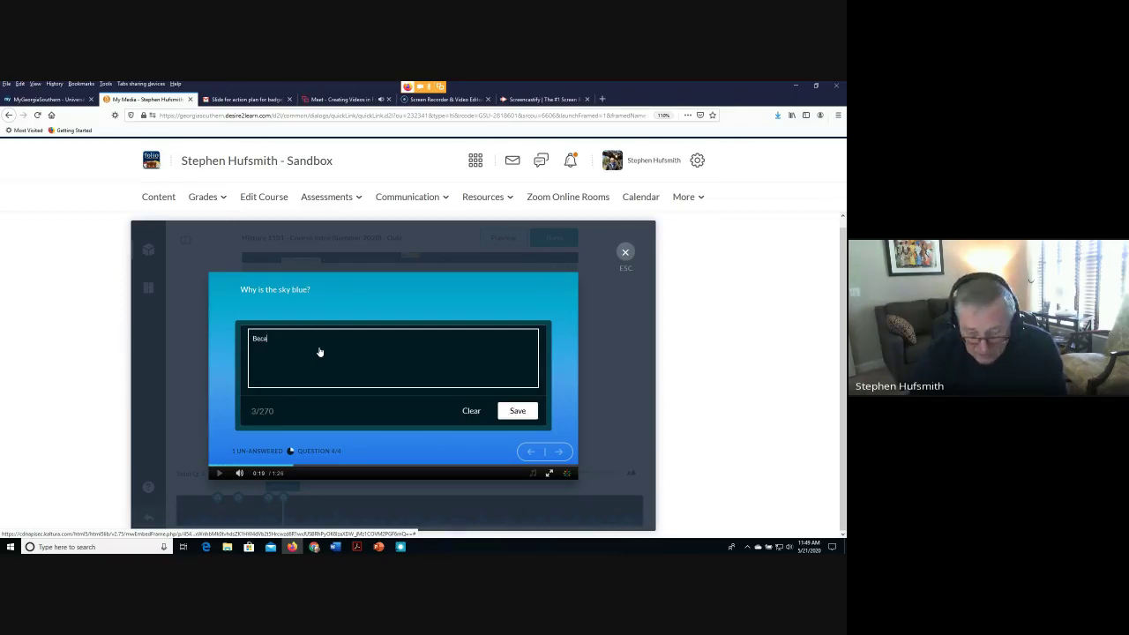
{"action": "type", "text": "au"}
{"action": "key", "text": "BackSpace"}
{"action": "type", "text": "se"}
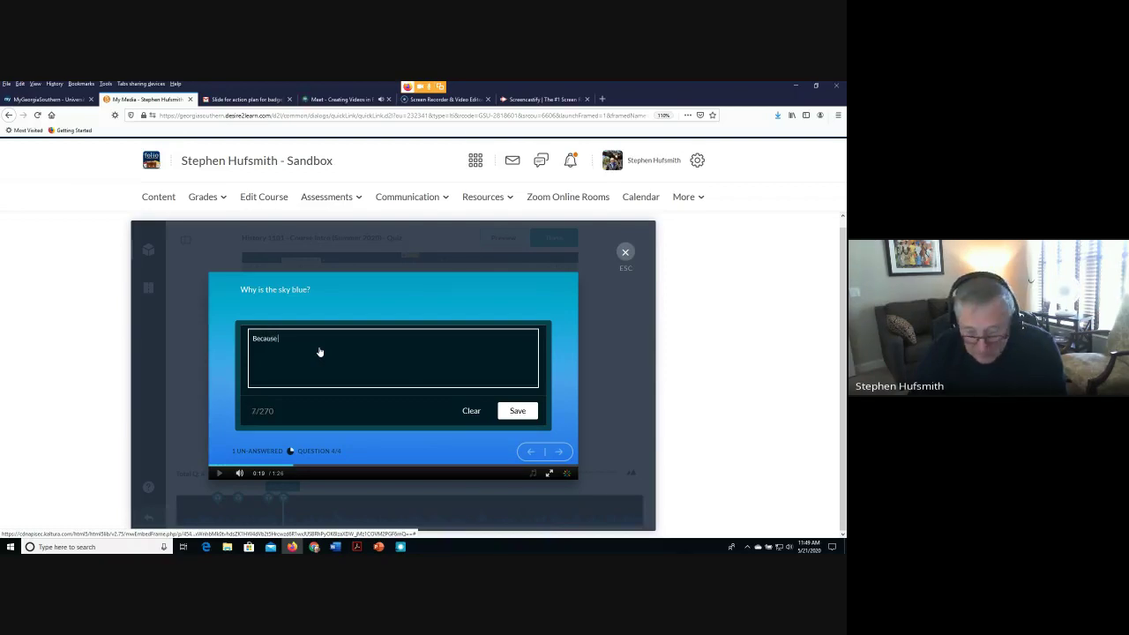
{"action": "type", "text": " it it."}
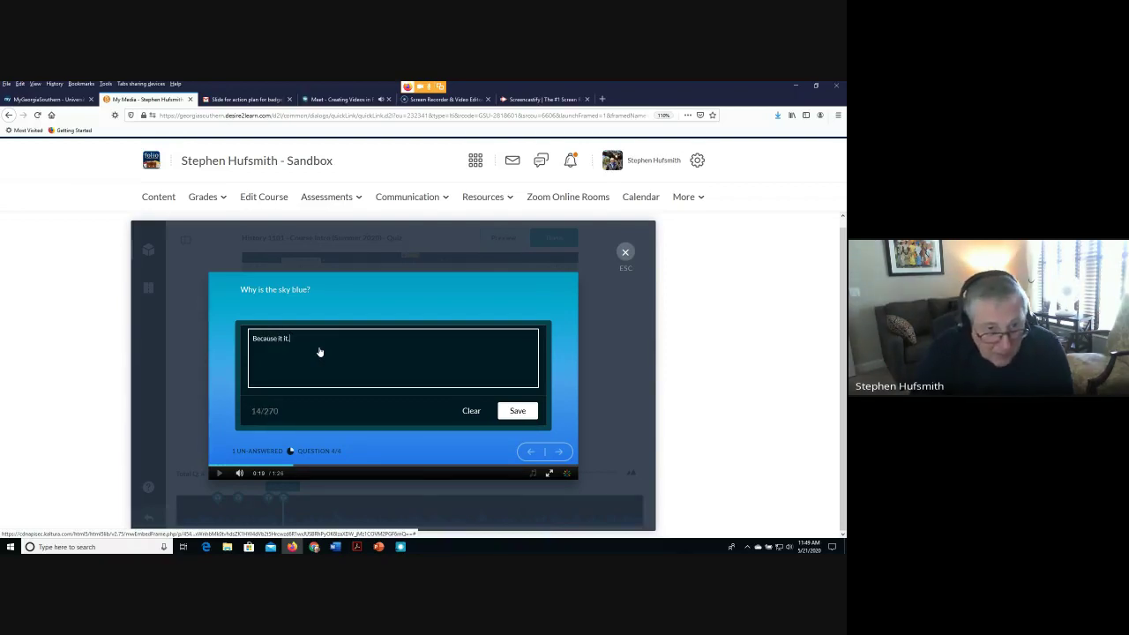
{"action": "type", "text": "\\\\\\\\"}
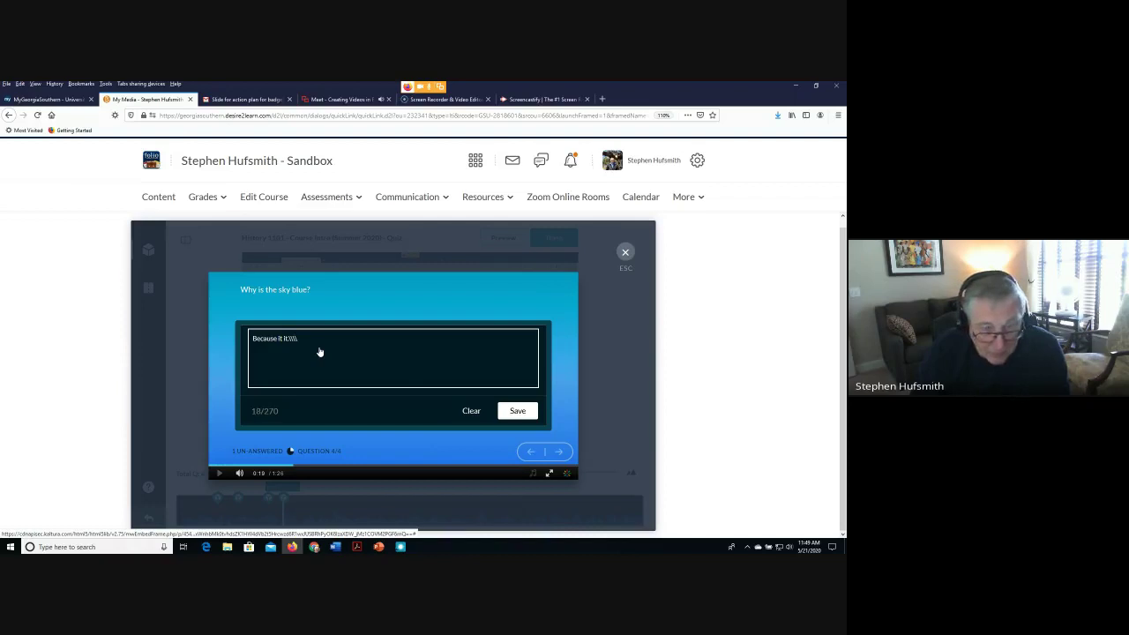
{"action": "type", "text": "\\"}
{"action": "key", "text": "BackSpace"}
{"action": "key", "text": "BackSpace"}
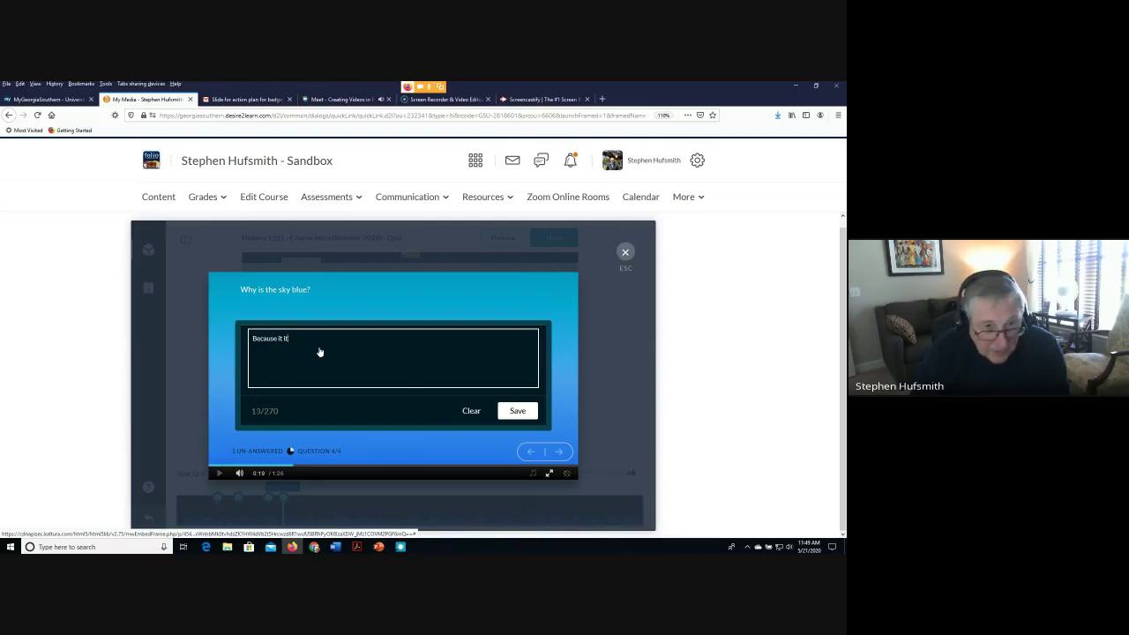
{"action": "type", "text": "s\\"}
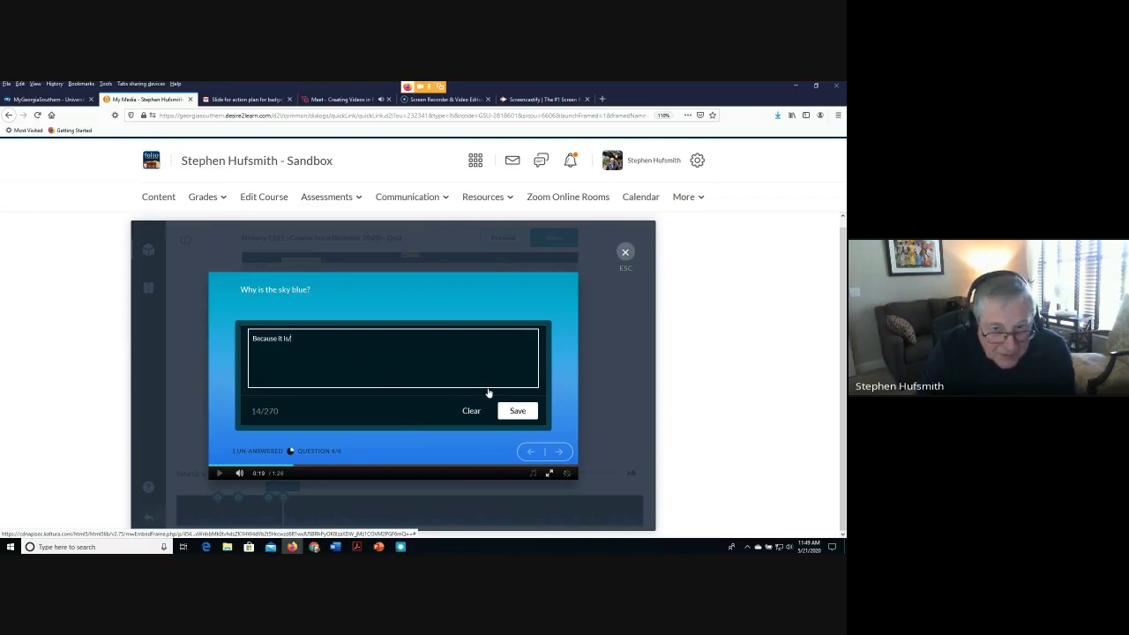
{"action": "left_click", "coordinate": [526, 413]}
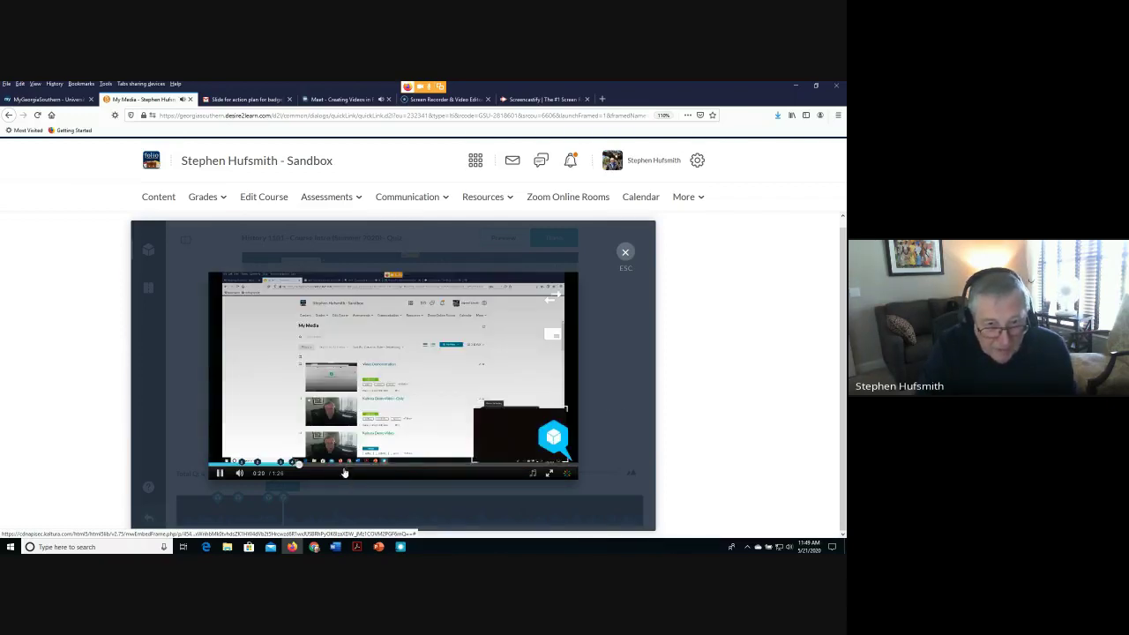
Skip ahead to the end of the previewed video and submit the completed quiz
{"action": "left_click", "coordinate": [520, 464]}
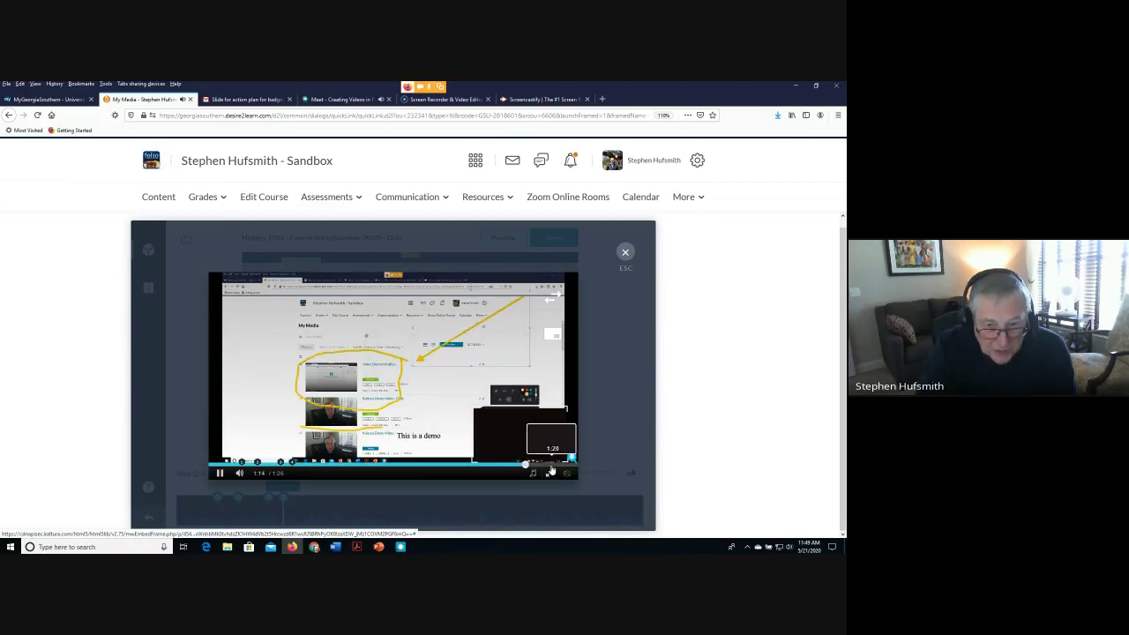
{"action": "left_click", "coordinate": [548, 464]}
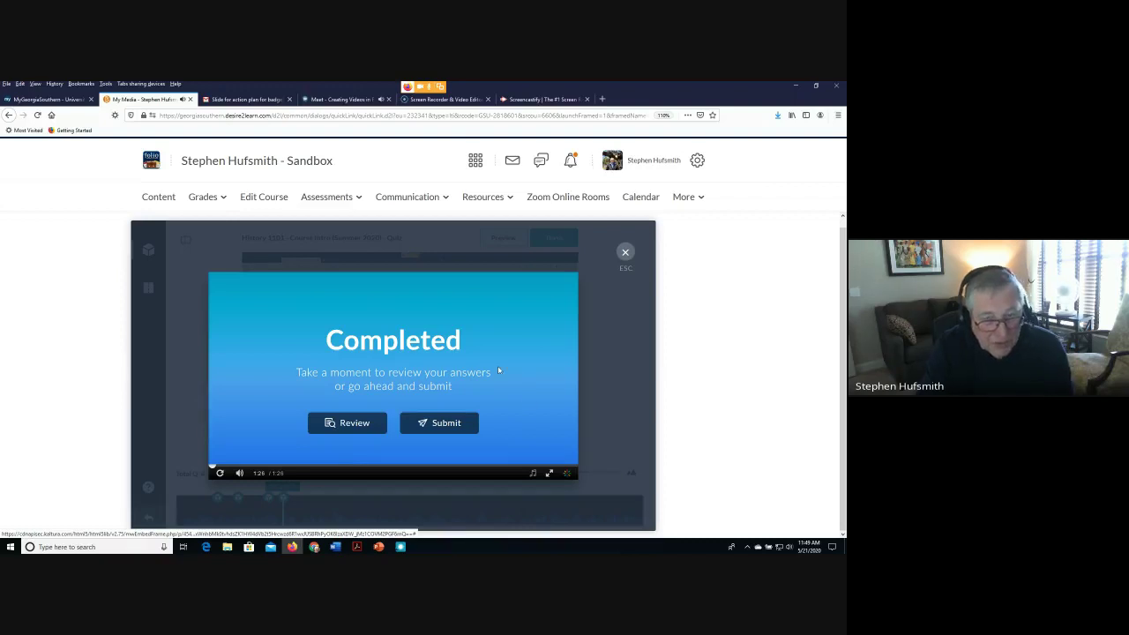
{"action": "mouse_move", "coordinate": [395, 374]}
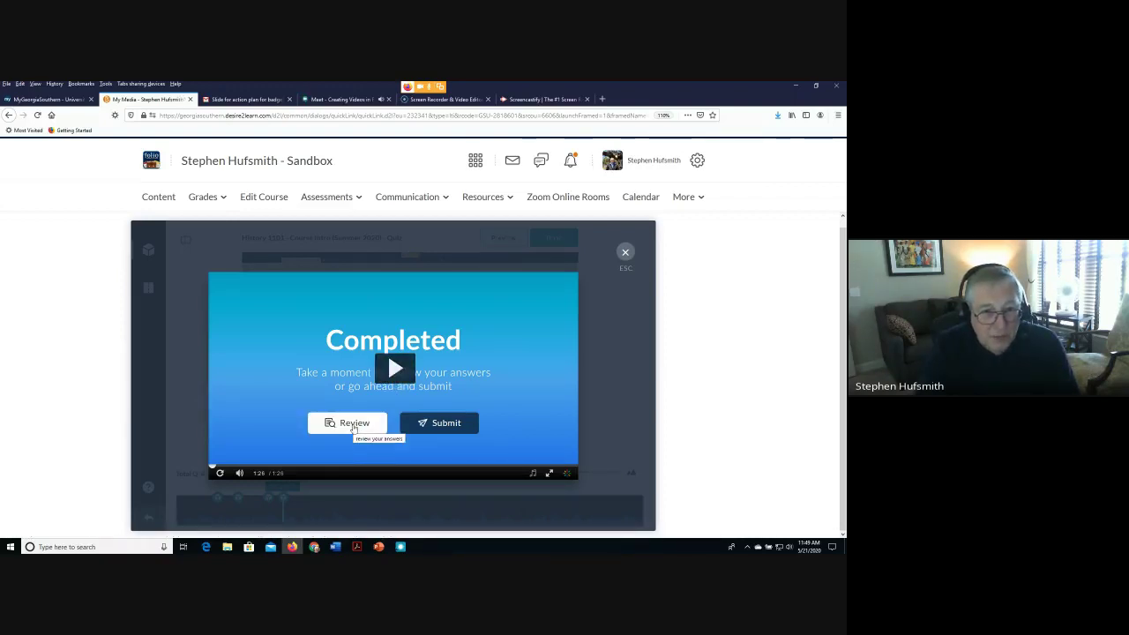
{"action": "left_click", "coordinate": [429, 425]}
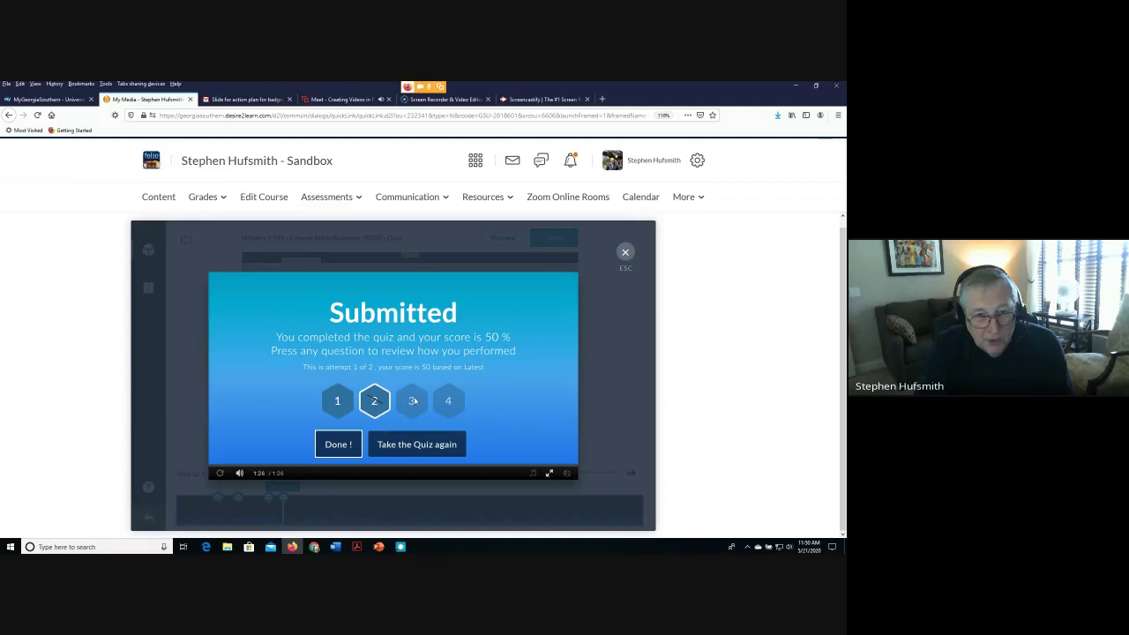
Start a second attempt at the quiz, play up to the sky color question and close the preview
{"action": "left_click", "coordinate": [418, 444]}
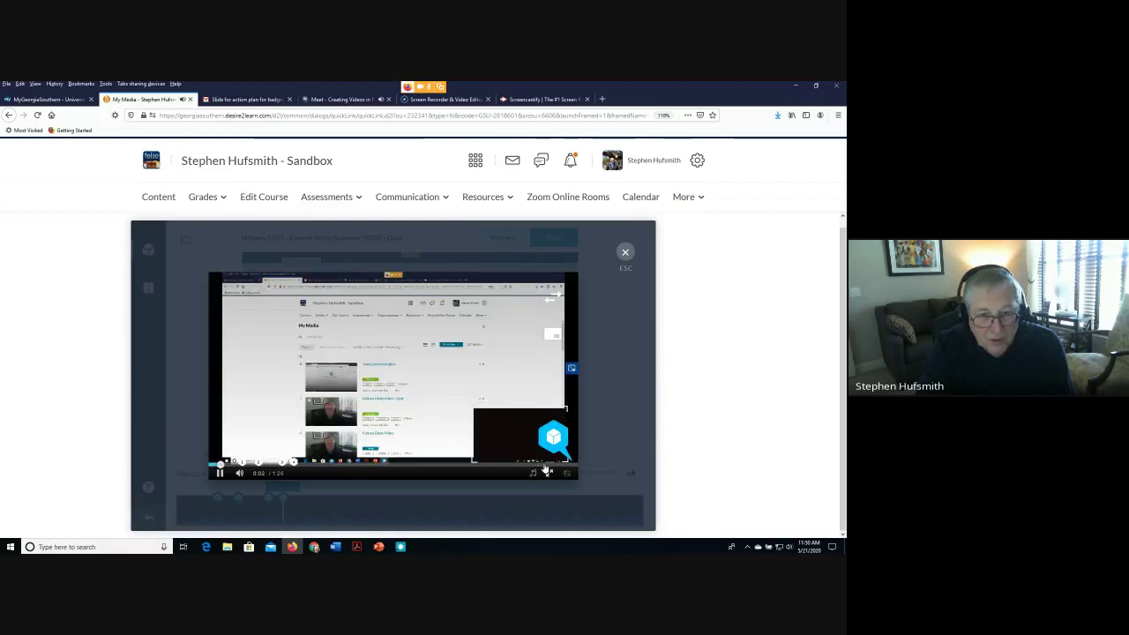
{"action": "left_click", "coordinate": [393, 427]}
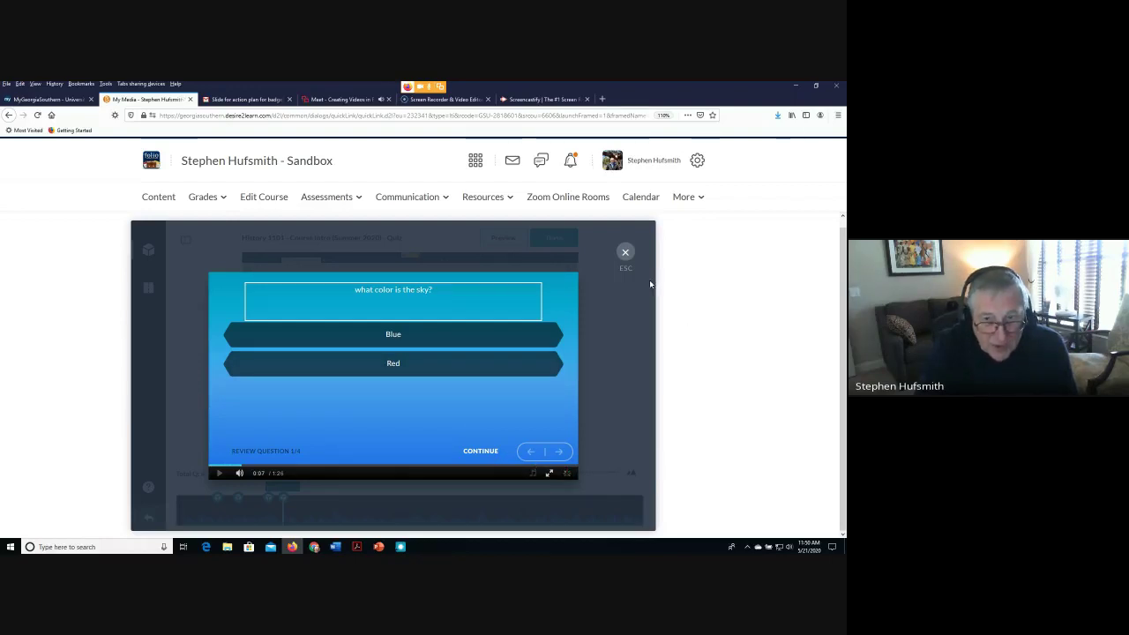
{"action": "left_click", "coordinate": [626, 253]}
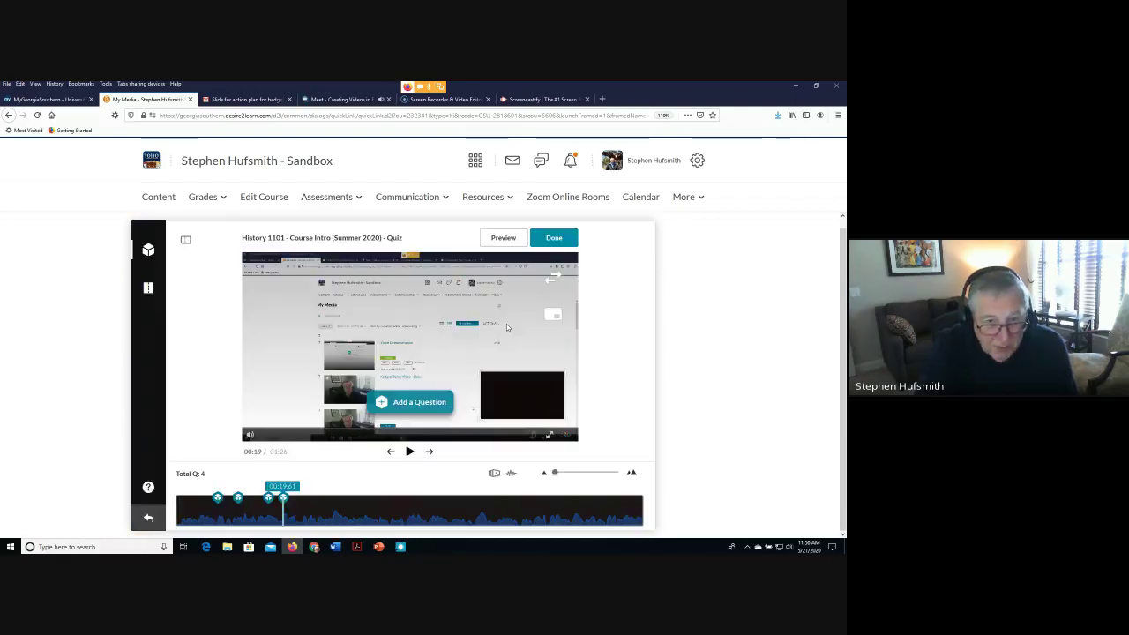
Finish editing the History 1101 quiz and go to the My Media library
{"action": "left_click", "coordinate": [553, 239]}
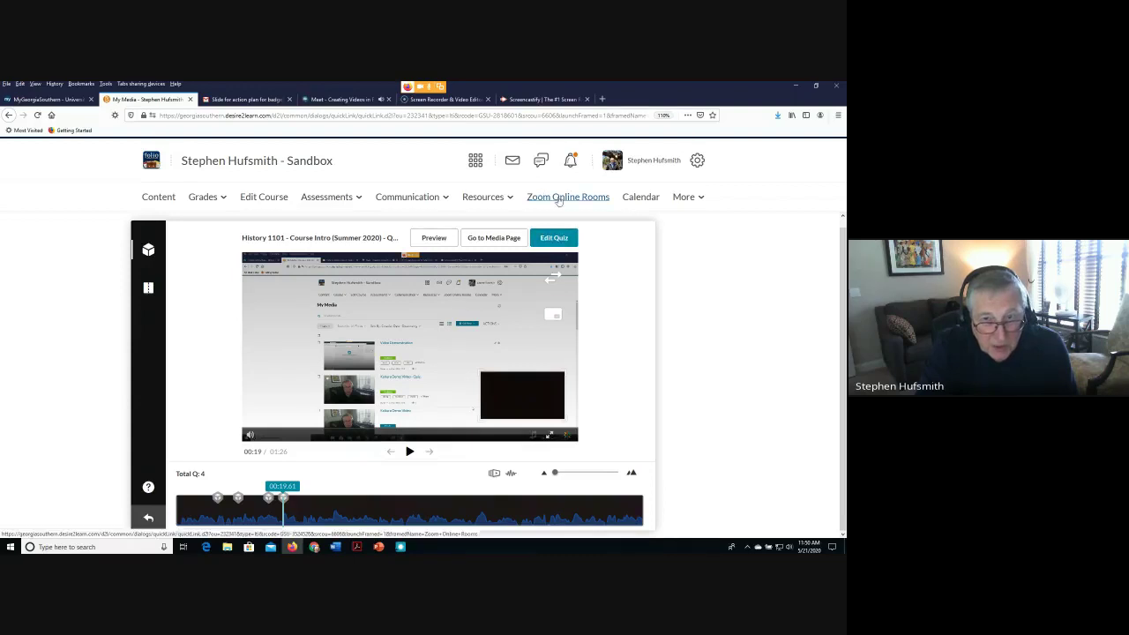
{"action": "left_click", "coordinate": [686, 199]}
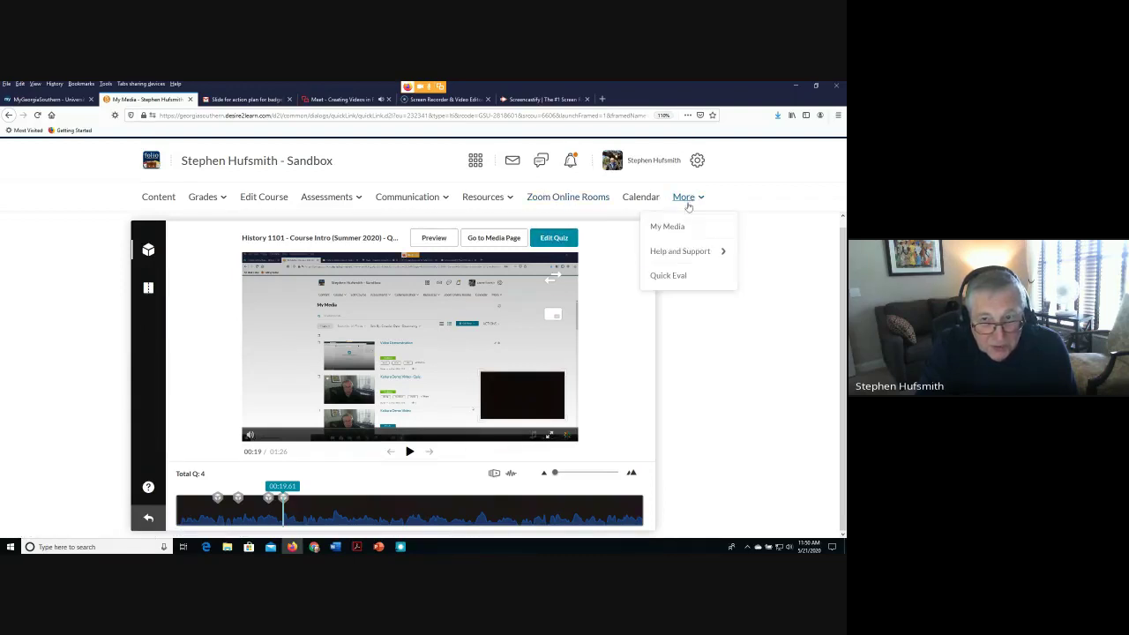
{"action": "left_click", "coordinate": [671, 228]}
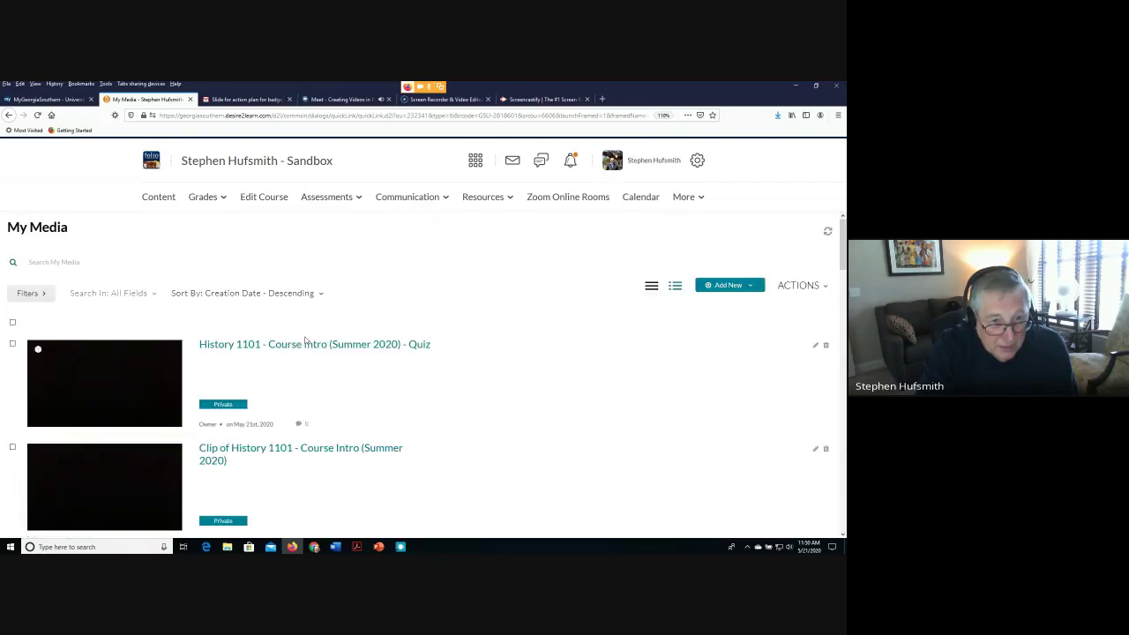
Look over the History 1101 quiz, clip and original course intro entries in the My Media list
{"action": "scroll", "coordinate": [366, 383], "scroll_direction": "down", "scroll_amount": 1}
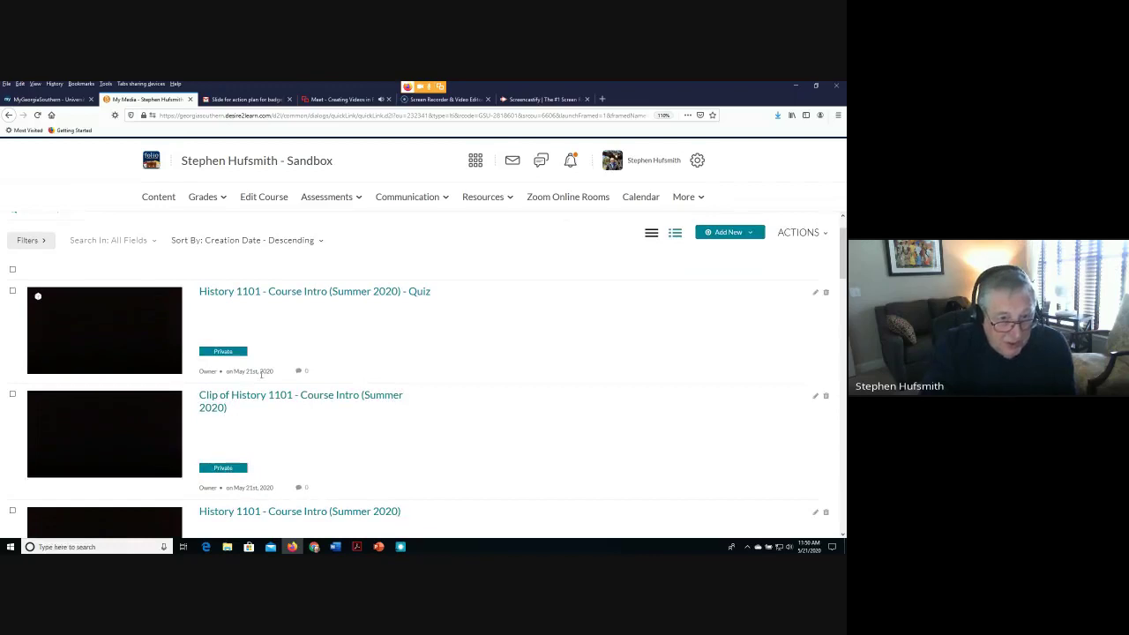
{"action": "scroll", "coordinate": [264, 450], "scroll_direction": "down", "scroll_amount": 1}
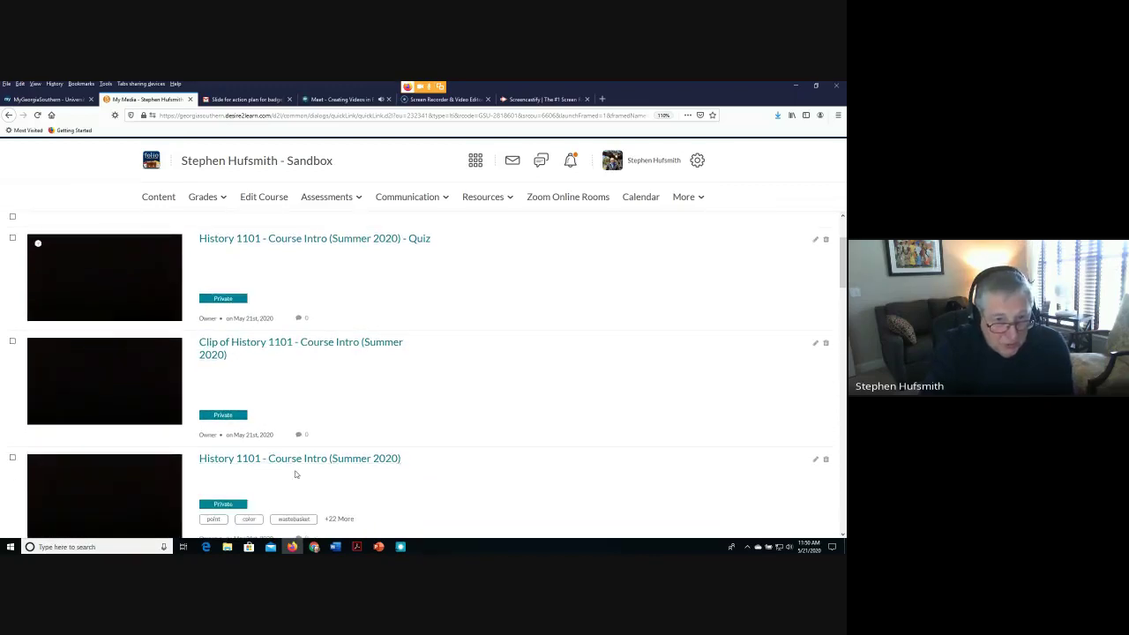
{"action": "scroll", "coordinate": [326, 264], "scroll_direction": "up", "scroll_amount": 1}
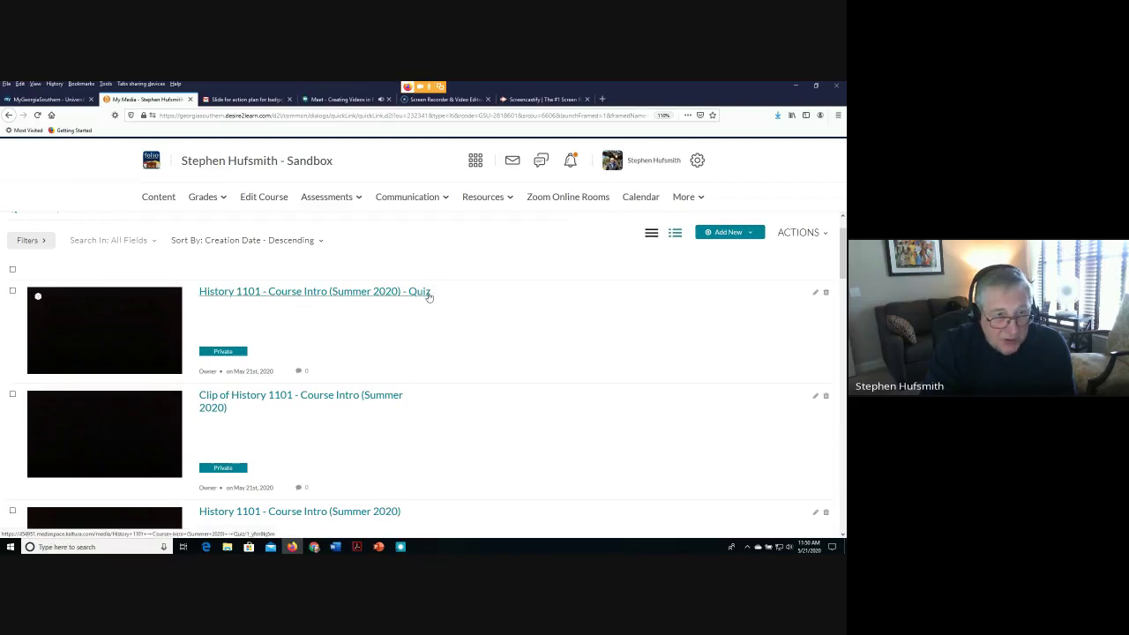
{"action": "scroll", "coordinate": [327, 462], "scroll_direction": "down", "scroll_amount": 3}
{"action": "scroll", "coordinate": [353, 468], "scroll_direction": "up", "scroll_amount": 3}
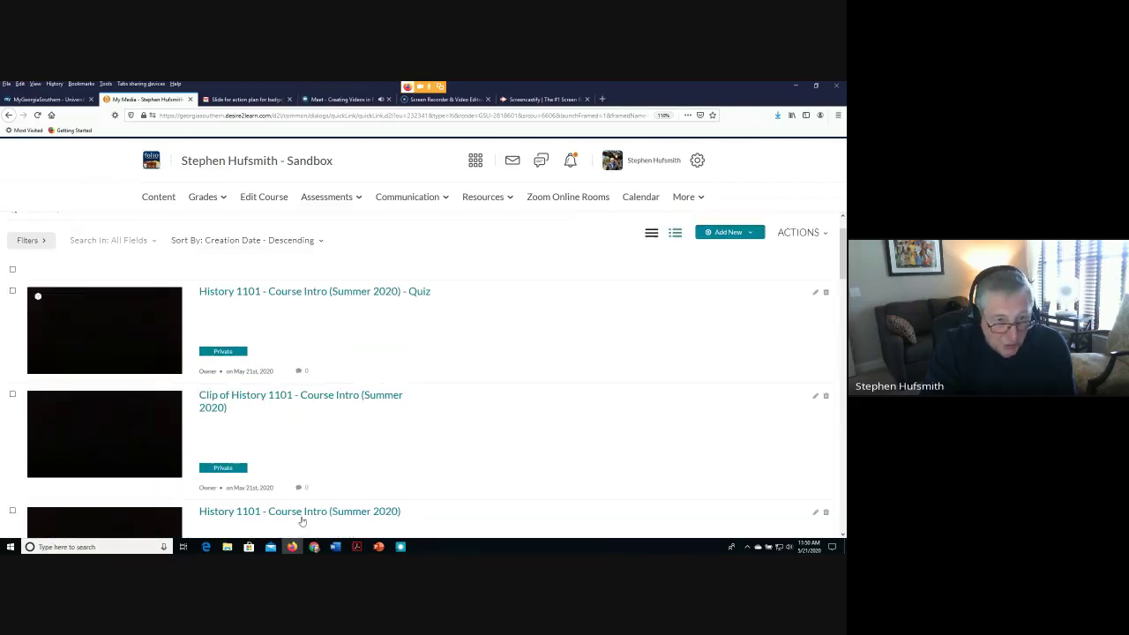
{"action": "scroll", "coordinate": [291, 441], "scroll_direction": "down", "scroll_amount": 2}
{"action": "scroll", "coordinate": [295, 419], "scroll_direction": "up", "scroll_amount": 3}
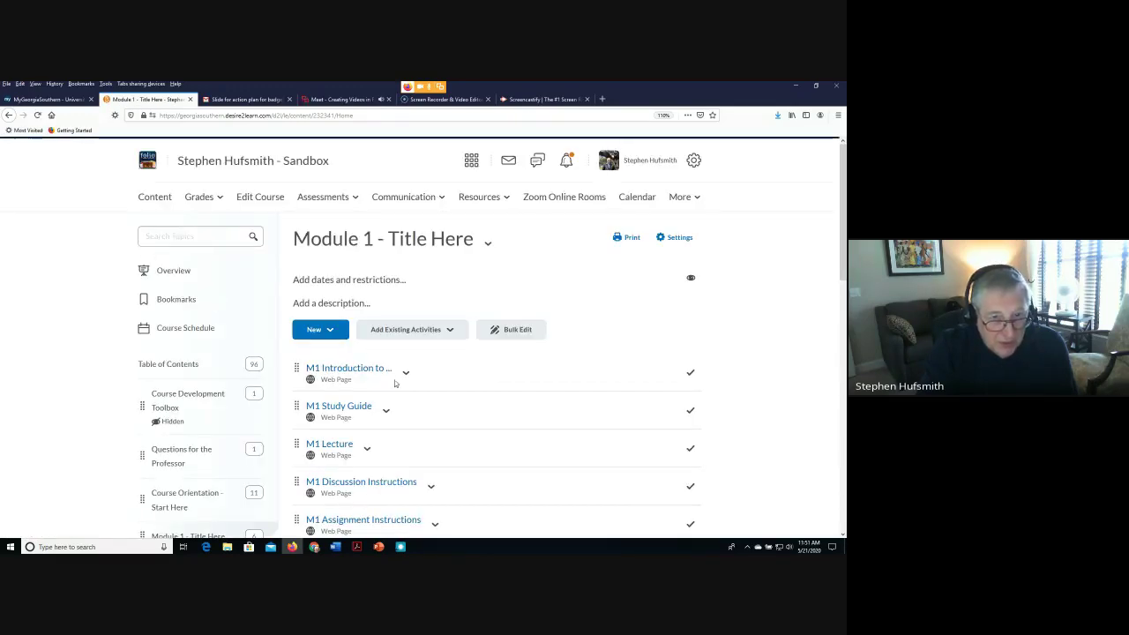
Open the M1 Lecture page from Module 1 of the course content and start editing its HTML
{"action": "scroll", "coordinate": [446, 383], "scroll_direction": "down", "scroll_amount": 3}
{"action": "scroll", "coordinate": [466, 368], "scroll_direction": "up", "scroll_amount": 3}
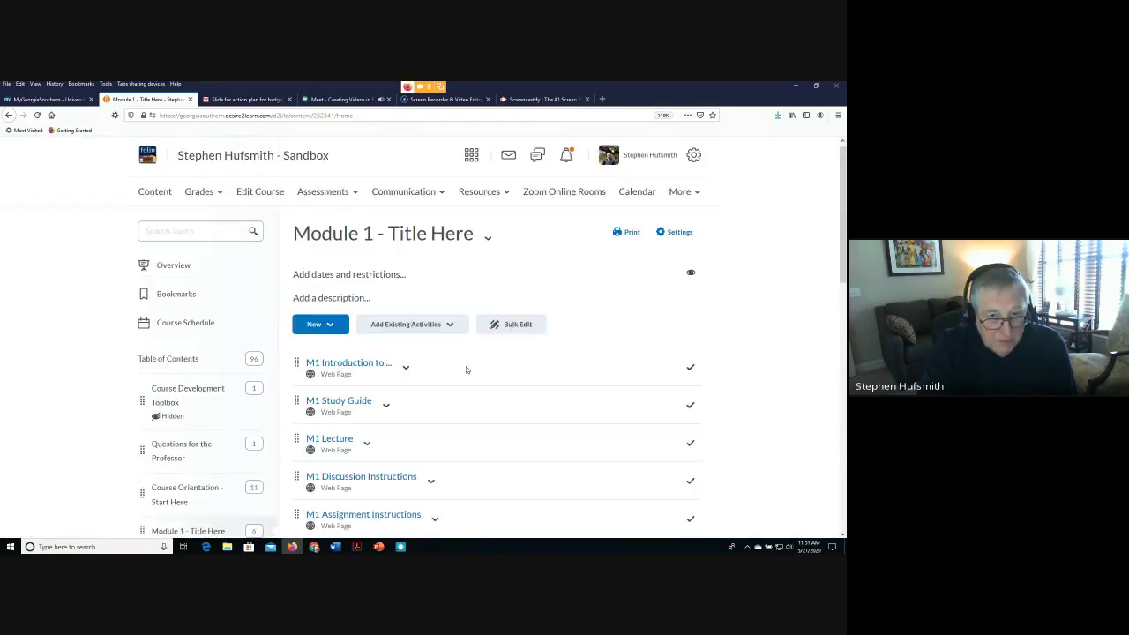
{"action": "scroll", "coordinate": [468, 450], "scroll_direction": "down", "scroll_amount": 1}
{"action": "scroll", "coordinate": [462, 450], "scroll_direction": "down", "scroll_amount": 1}
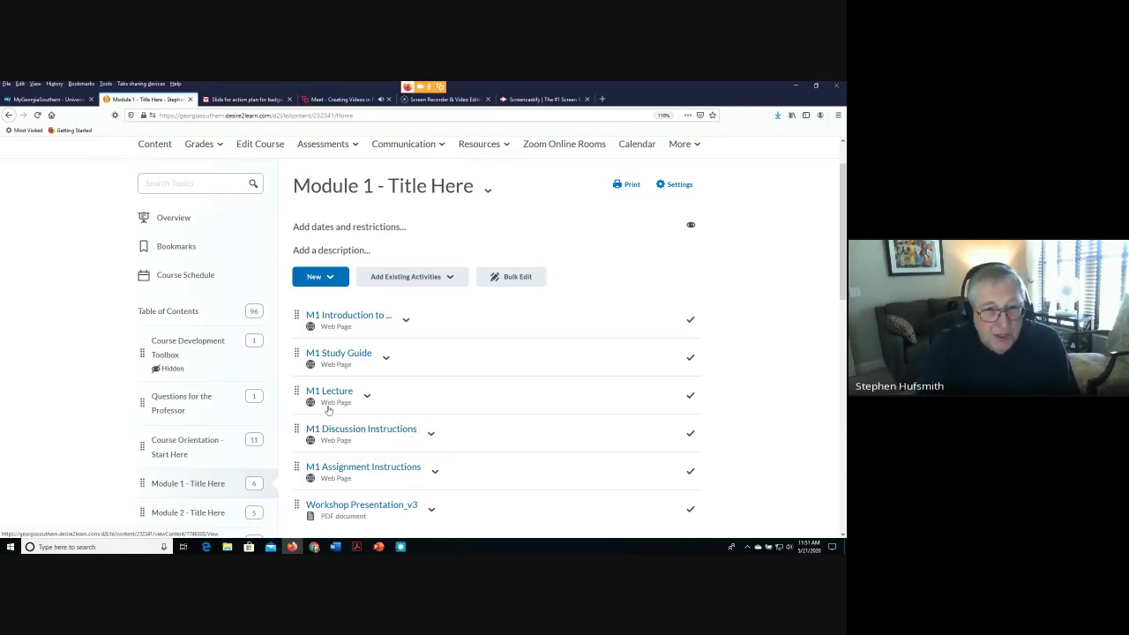
{"action": "scroll", "coordinate": [388, 428], "scroll_direction": "down", "scroll_amount": 1}
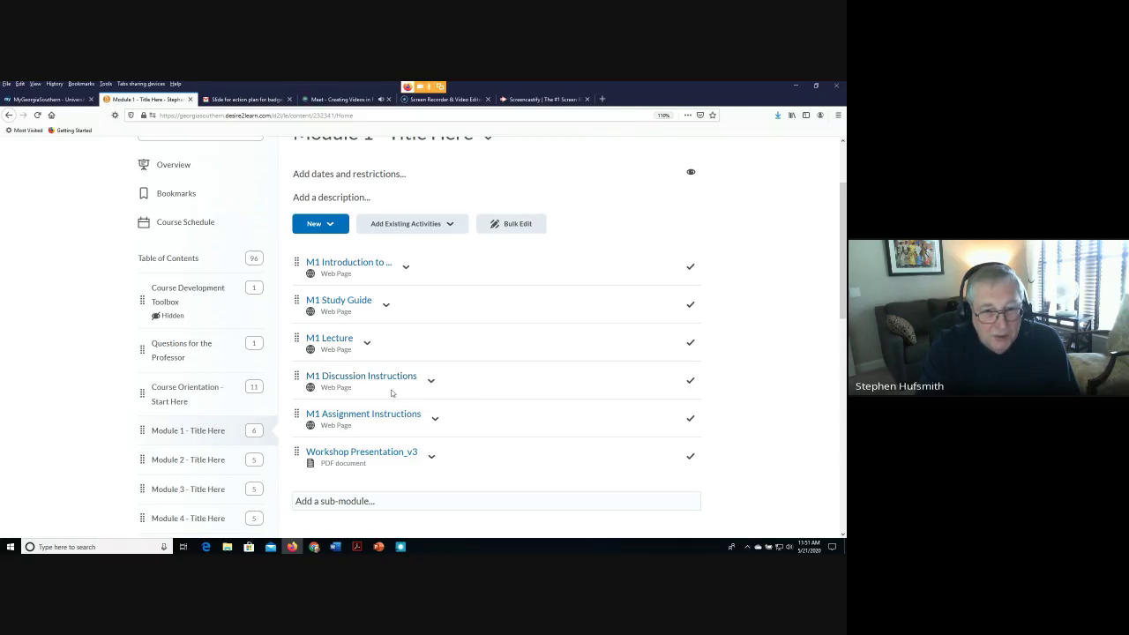
{"action": "left_click", "coordinate": [330, 341]}
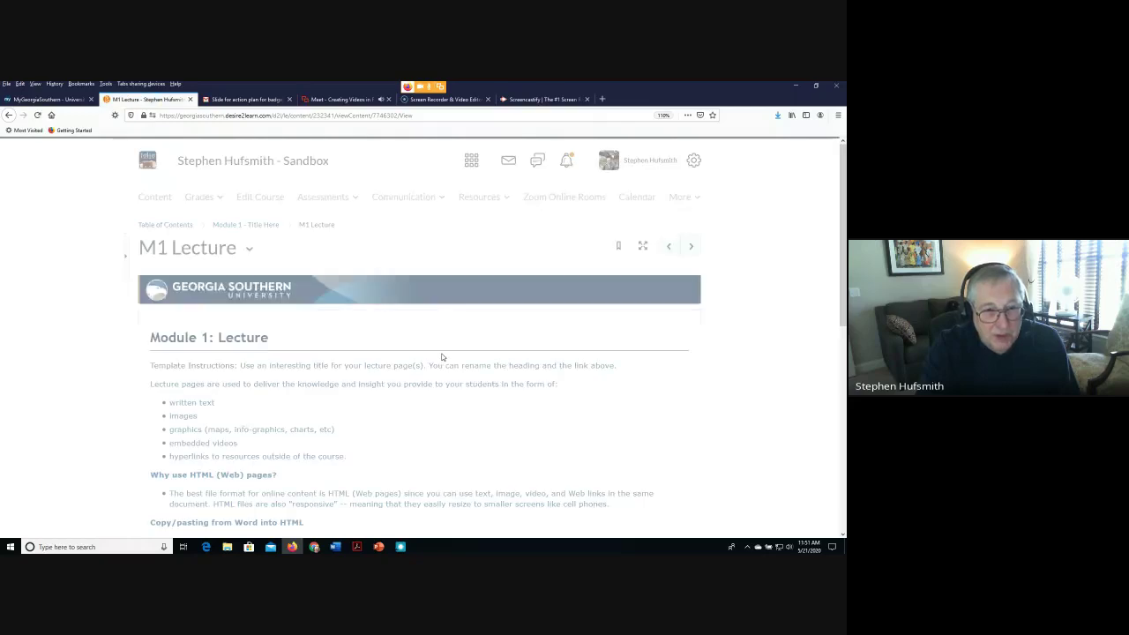
{"action": "scroll", "coordinate": [364, 406], "scroll_direction": "down", "scroll_amount": 5}
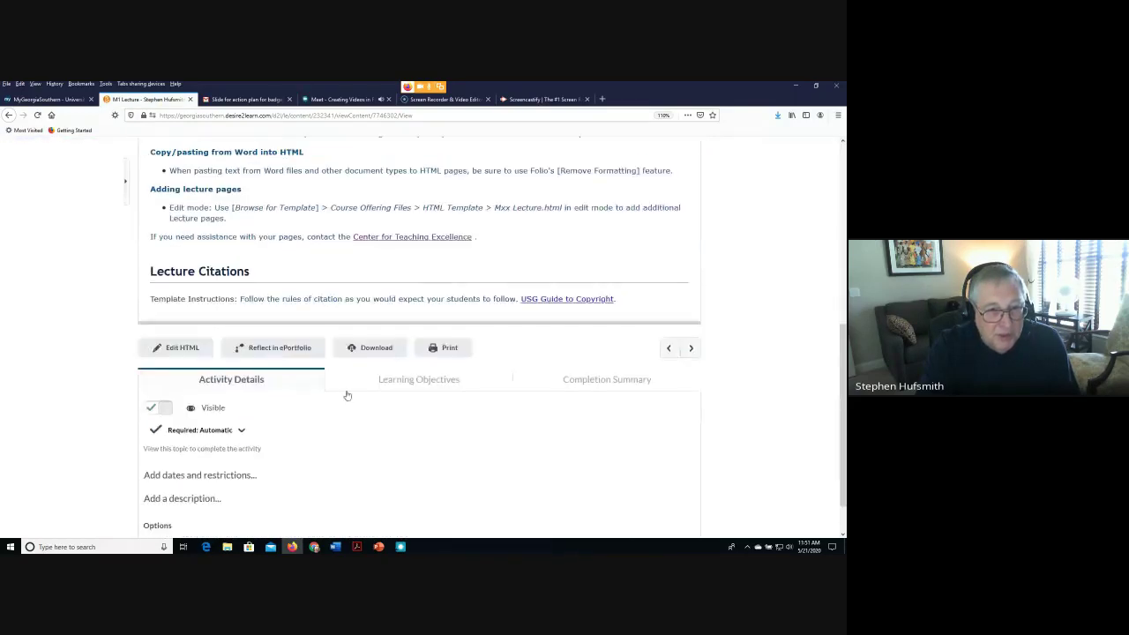
{"action": "left_click", "coordinate": [183, 348]}
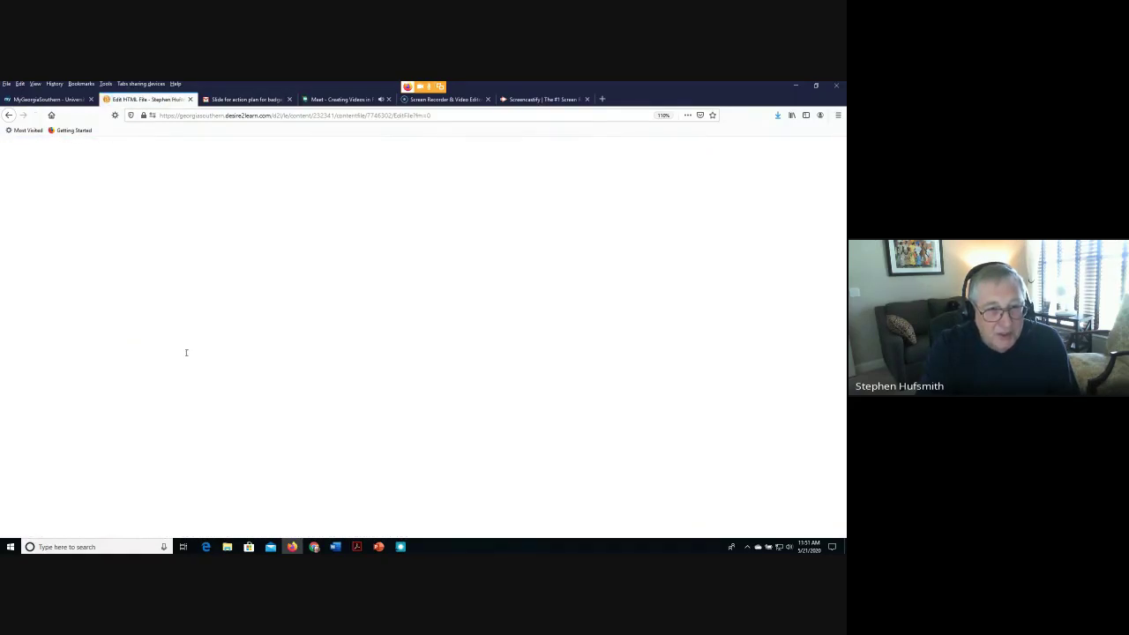
Delete the template instruction text between the "Module 1: Lecture" heading and the Lecture Citations section
{"action": "scroll", "coordinate": [231, 414], "scroll_direction": "down", "scroll_amount": 5}
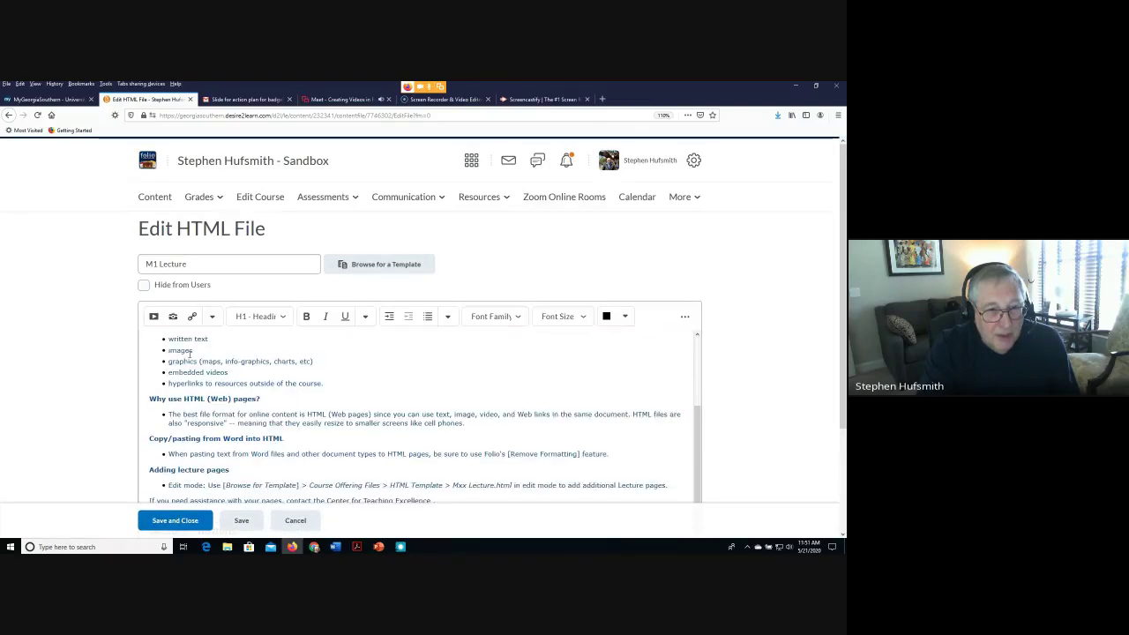
{"action": "scroll", "coordinate": [353, 450], "scroll_direction": "down", "scroll_amount": 1}
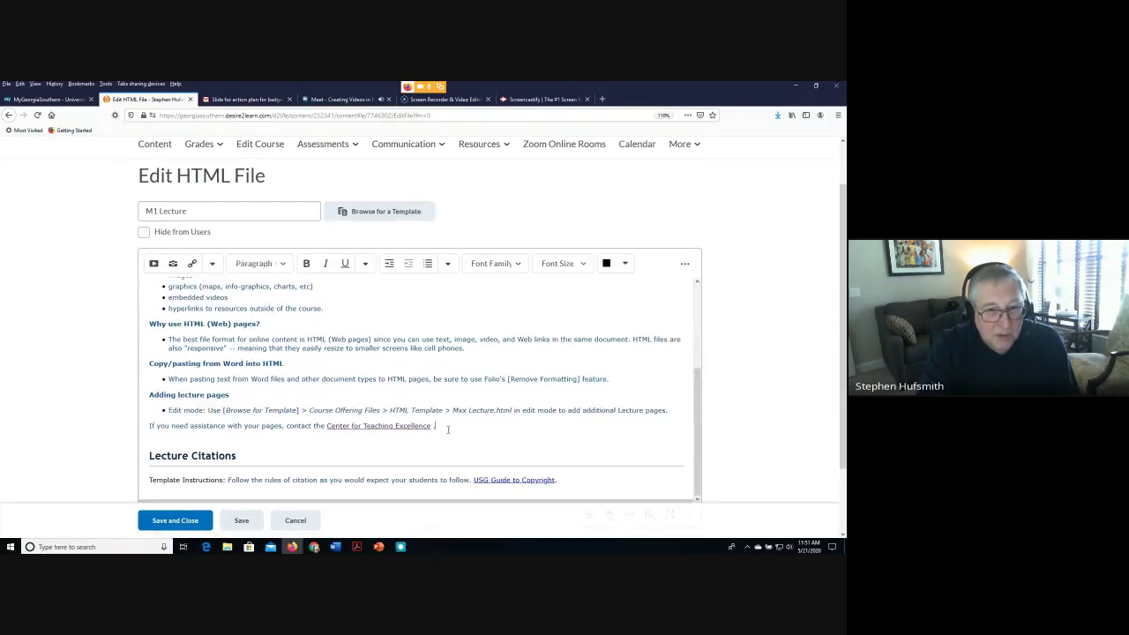
{"action": "left_click_drag", "start_coordinate": [447, 429], "coordinate": [126, 319]}
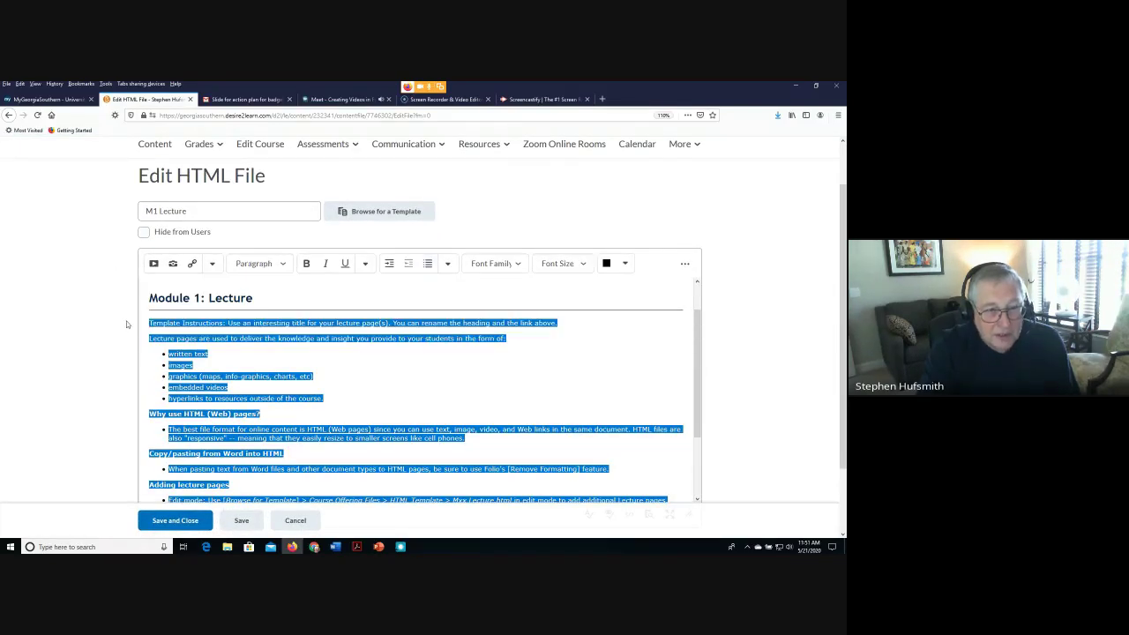
{"action": "key", "text": "Delete"}
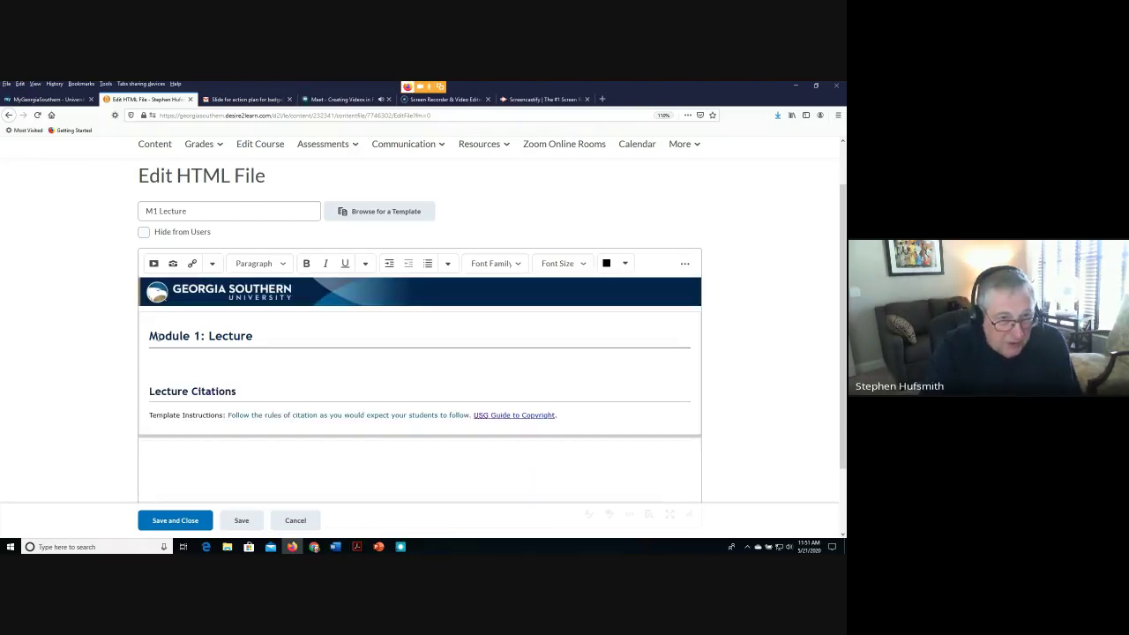
Start inserting Kaltura media below the "Module 1: Lecture" heading and find the History 1101 - Course Intro (Summer 2020) quiz entry
{"action": "left_click", "coordinate": [154, 264]}
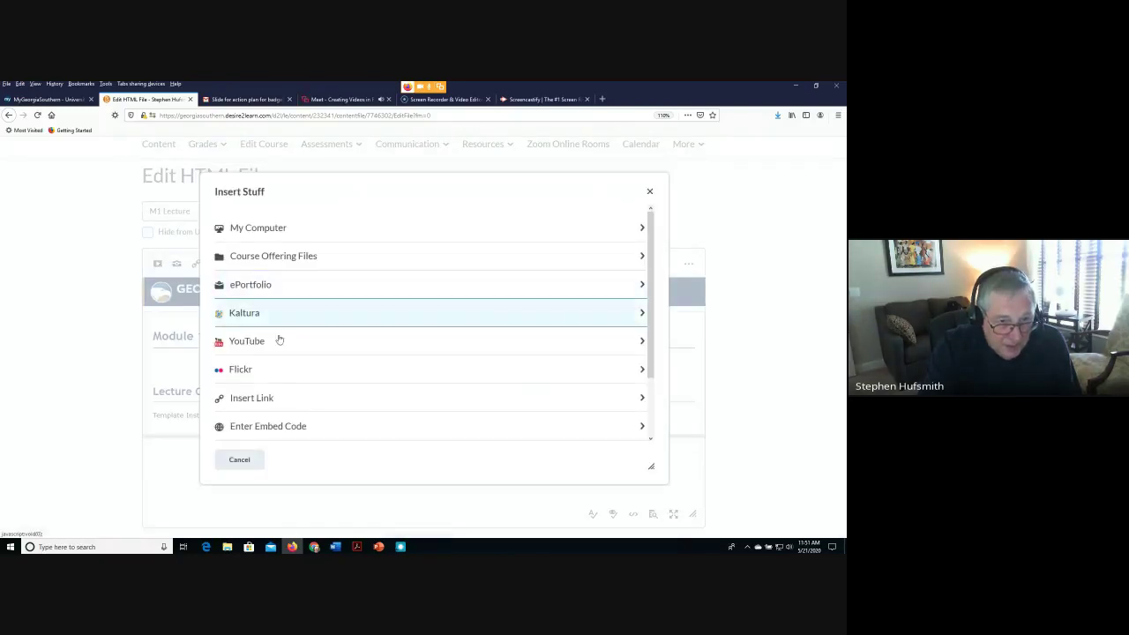
{"action": "scroll", "coordinate": [298, 403], "scroll_direction": "down", "scroll_amount": 2}
{"action": "left_click", "coordinate": [264, 417]}
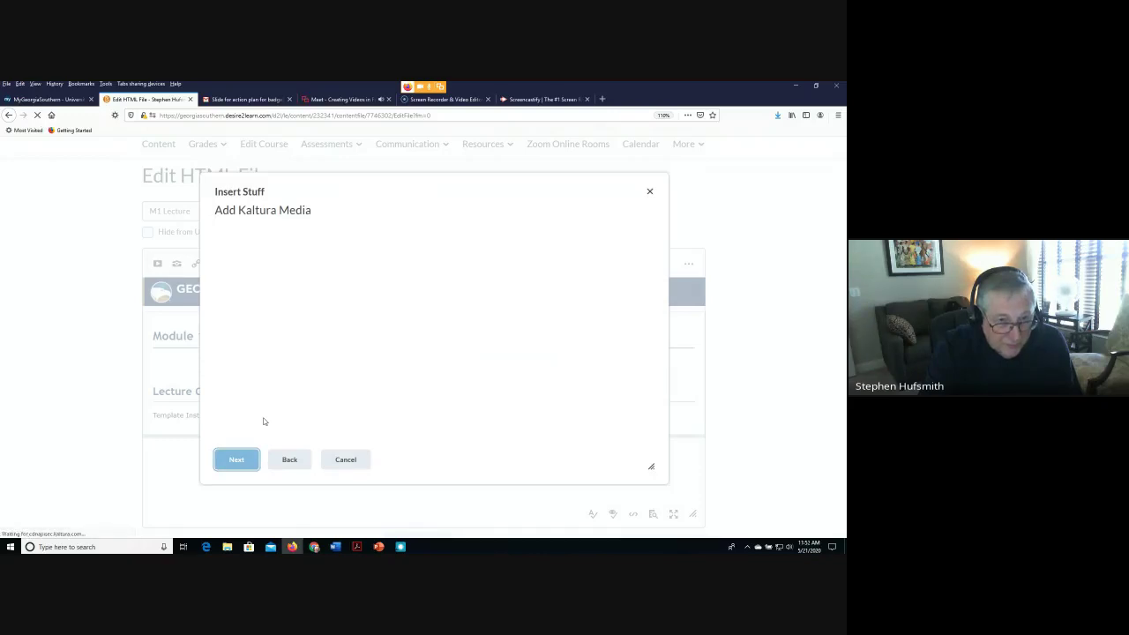
{"action": "scroll", "coordinate": [415, 369], "scroll_direction": "down", "scroll_amount": 3}
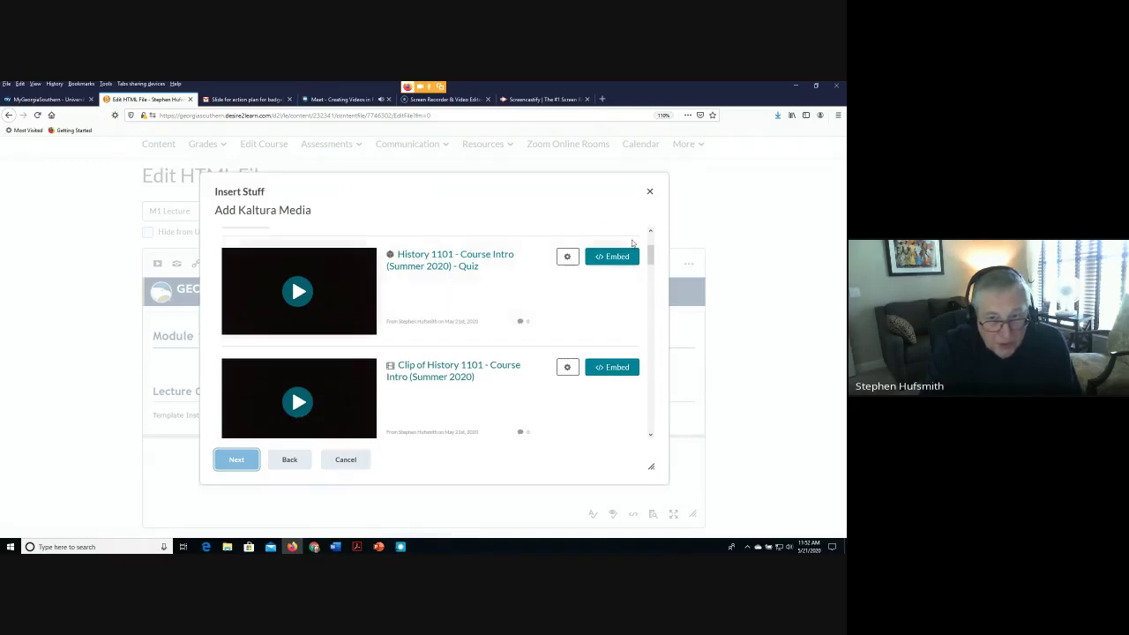
{"action": "scroll", "coordinate": [494, 403], "scroll_direction": "down", "scroll_amount": 3}
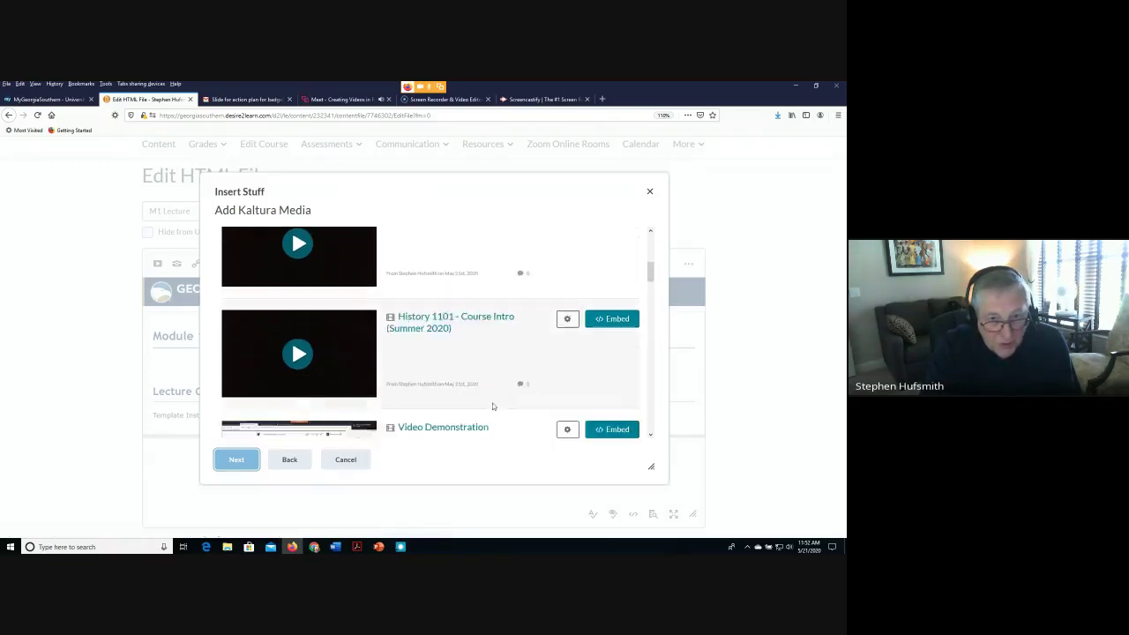
{"action": "scroll", "coordinate": [476, 371], "scroll_direction": "down", "scroll_amount": 2}
{"action": "scroll", "coordinate": [530, 370], "scroll_direction": "up", "scroll_amount": 8}
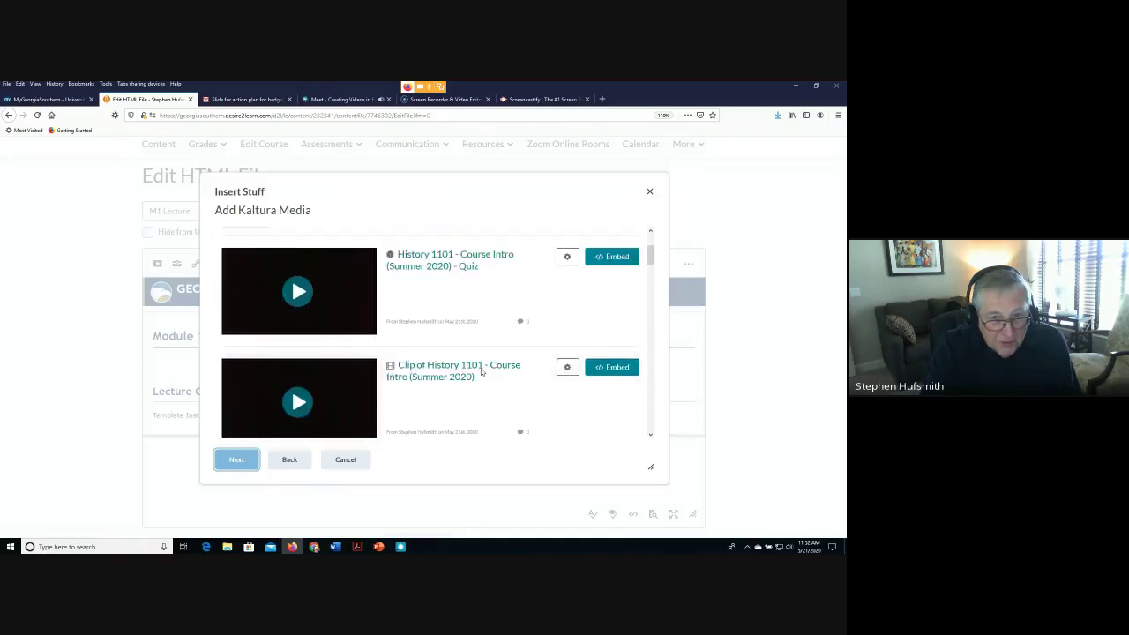
Embed the History 1101 - Course Intro (Summer 2020) - Quiz in the M1 Lecture page, then save and close the page
{"action": "left_click", "coordinate": [614, 364]}
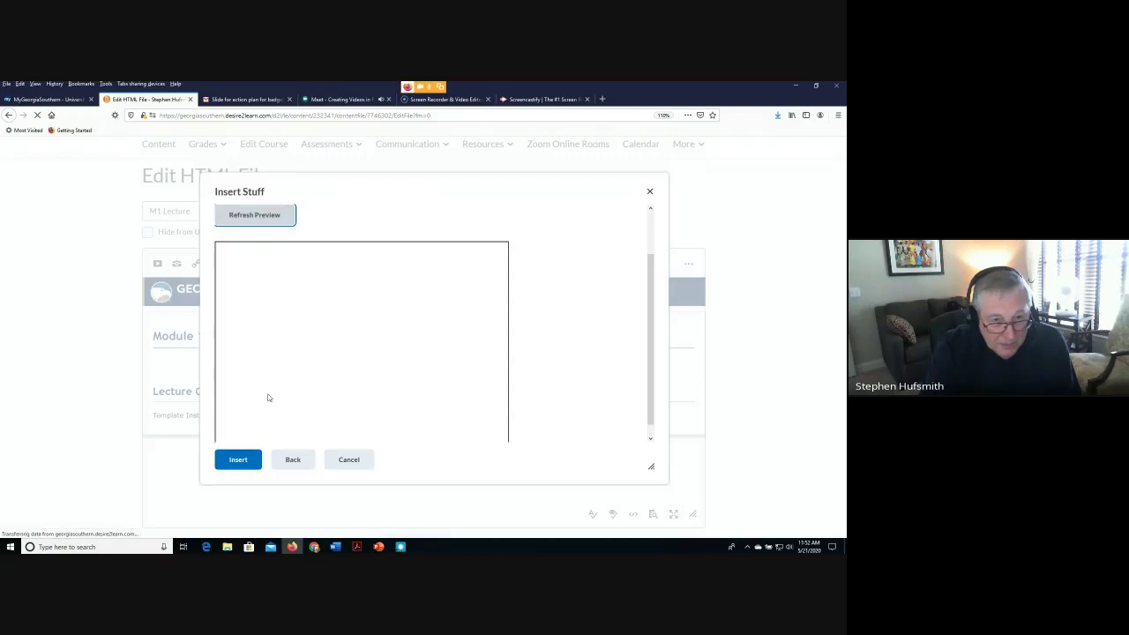
{"action": "scroll", "coordinate": [269, 397], "scroll_direction": "down", "scroll_amount": 1}
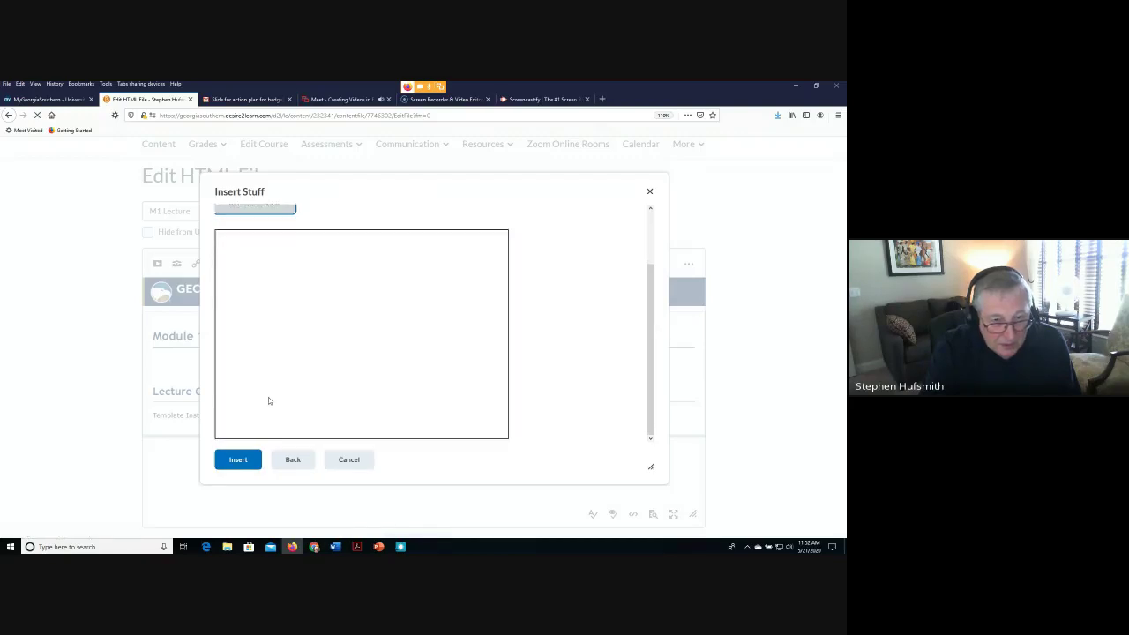
{"action": "left_click", "coordinate": [239, 467]}
{"action": "left_click", "coordinate": [239, 463]}
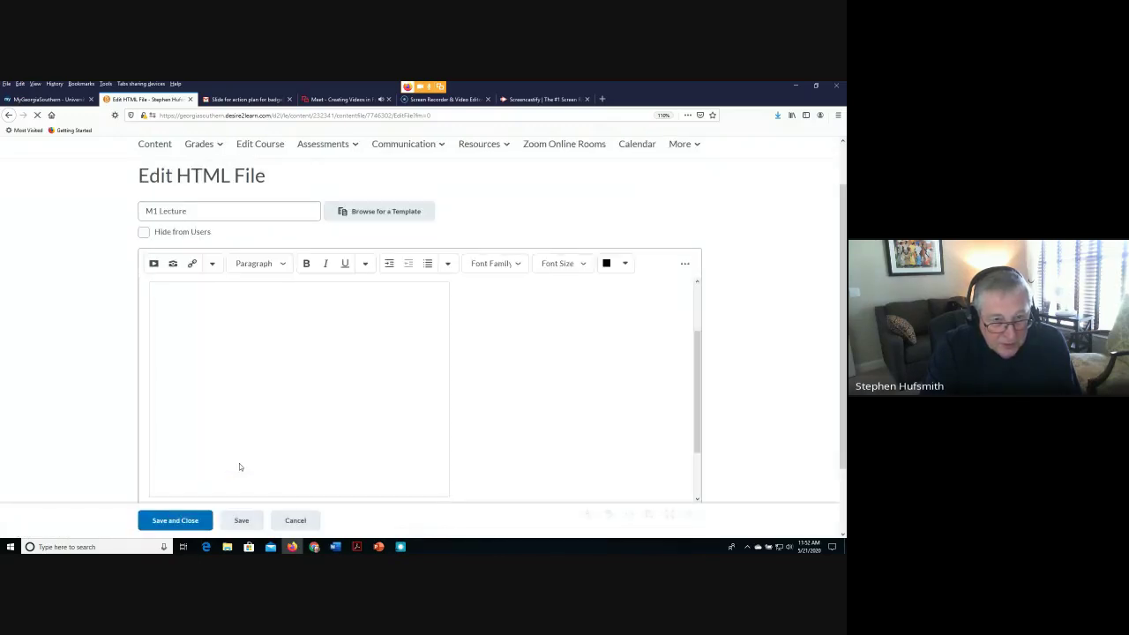
{"action": "left_click", "coordinate": [181, 524]}
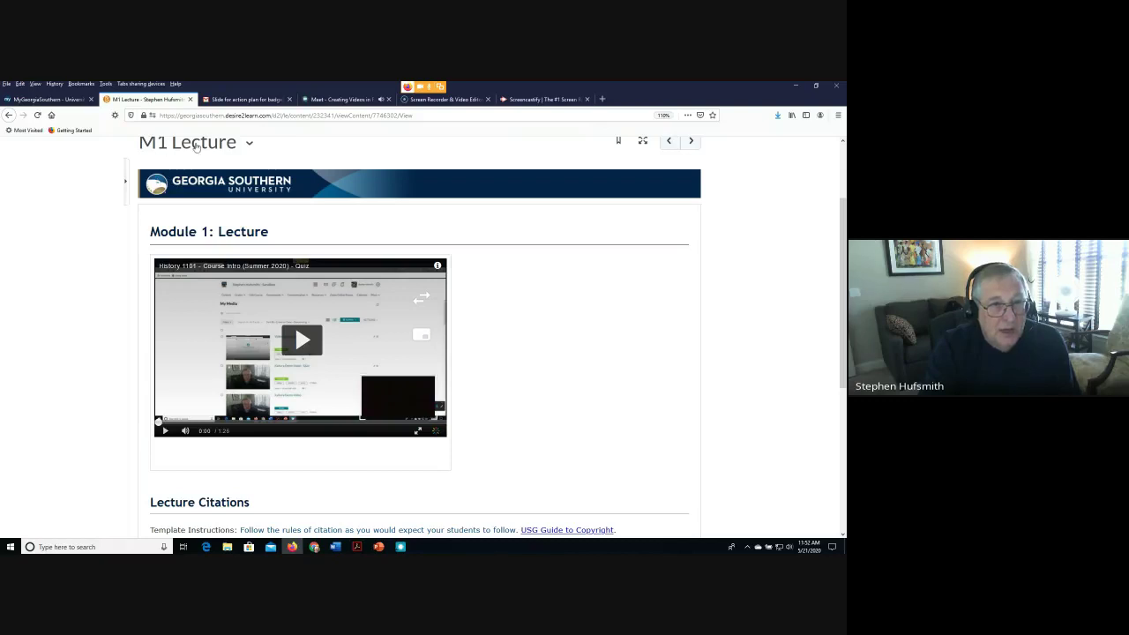
Go back to the Sandbox course homepage and start a new News item
{"action": "scroll", "coordinate": [223, 195], "scroll_direction": "up", "scroll_amount": 2}
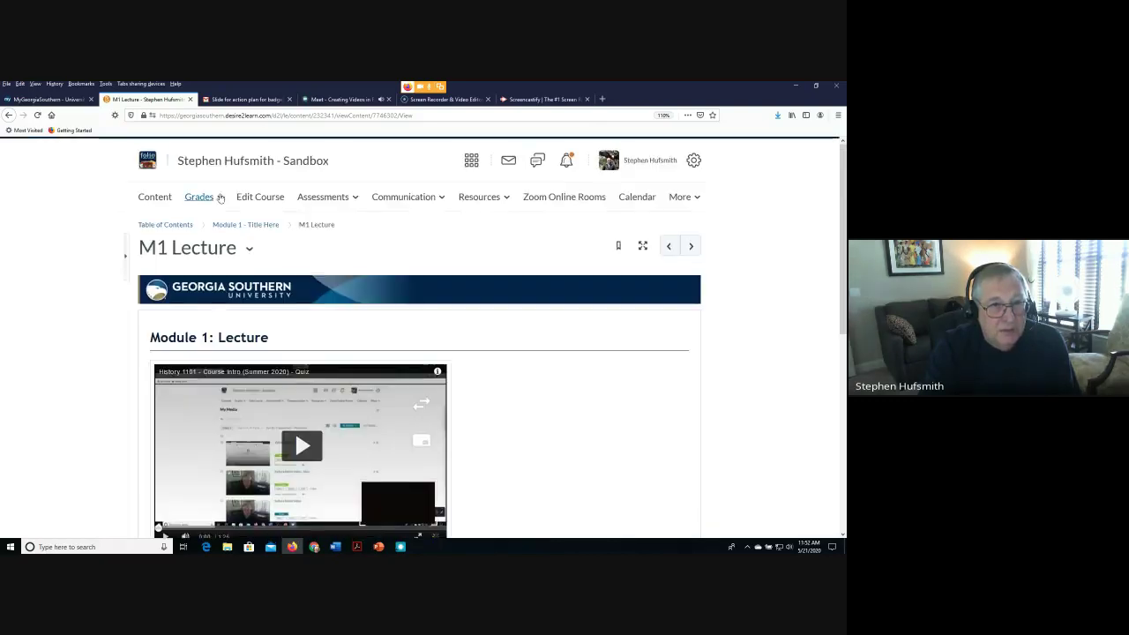
{"action": "left_click", "coordinate": [154, 197]}
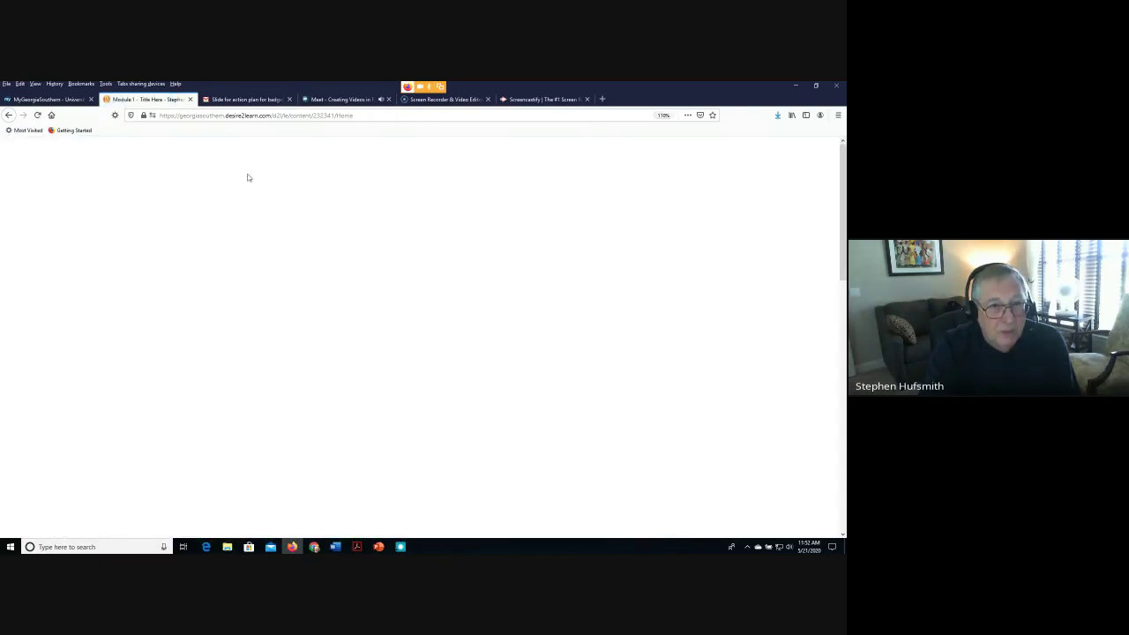
{"action": "left_click", "coordinate": [250, 167]}
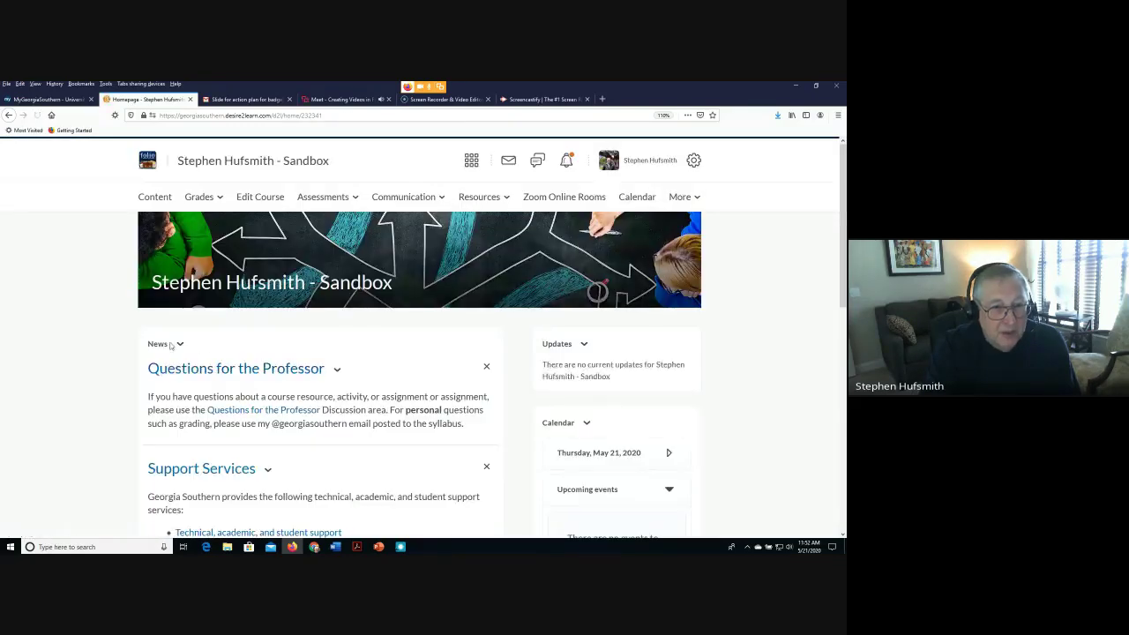
{"action": "left_click", "coordinate": [176, 345]}
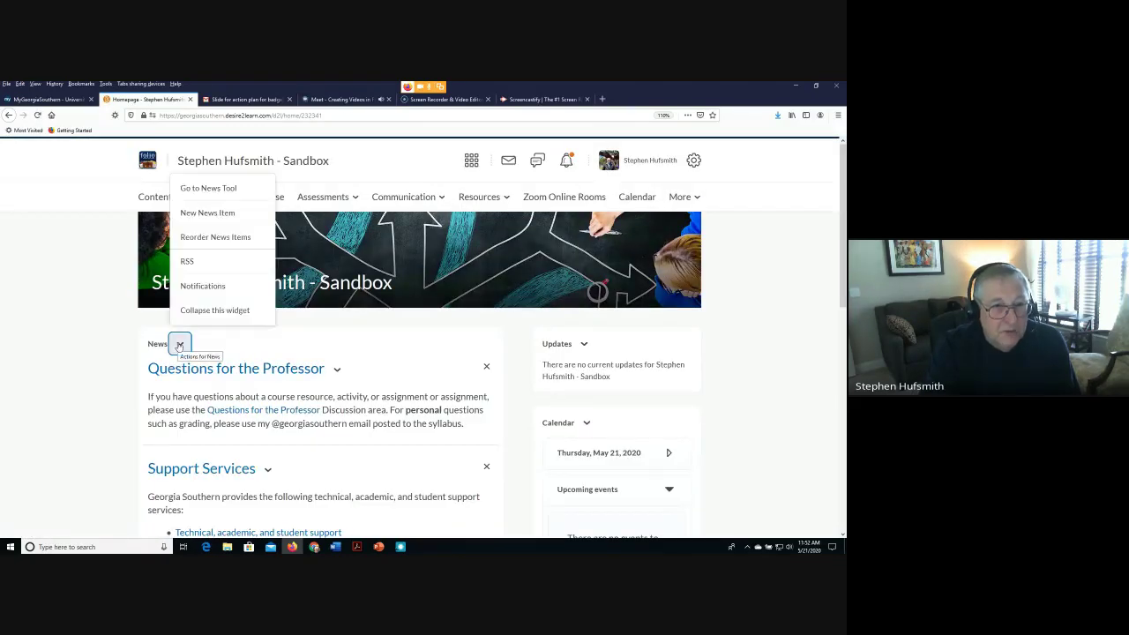
{"action": "left_click", "coordinate": [201, 213]}
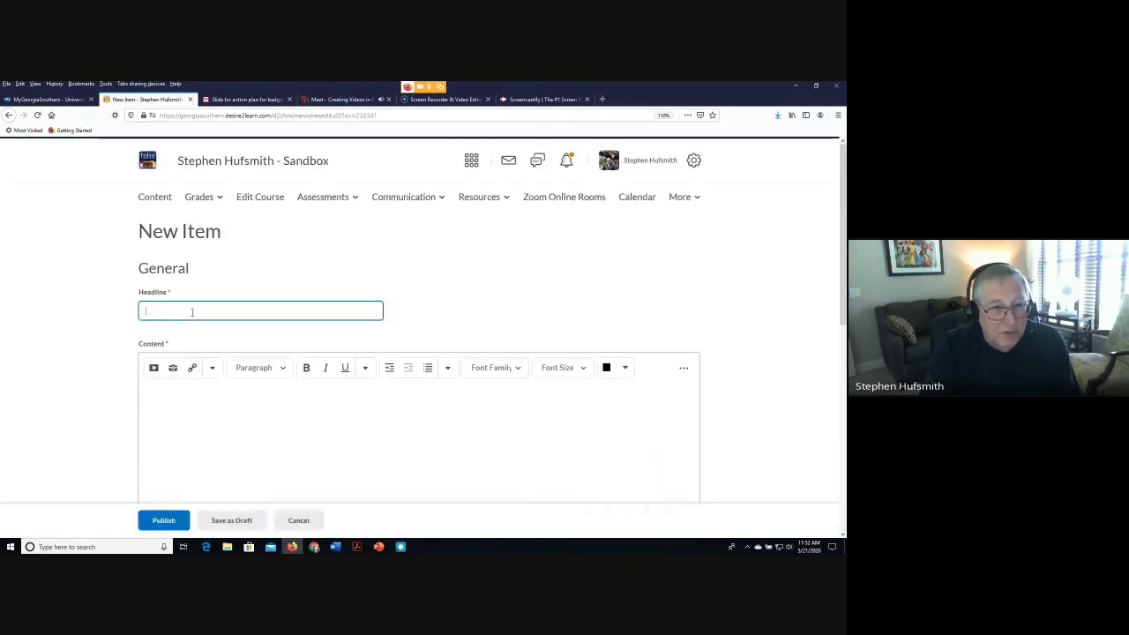
Enter "Course Intro" as the headline of the news item
{"action": "type", "text": "Co"}
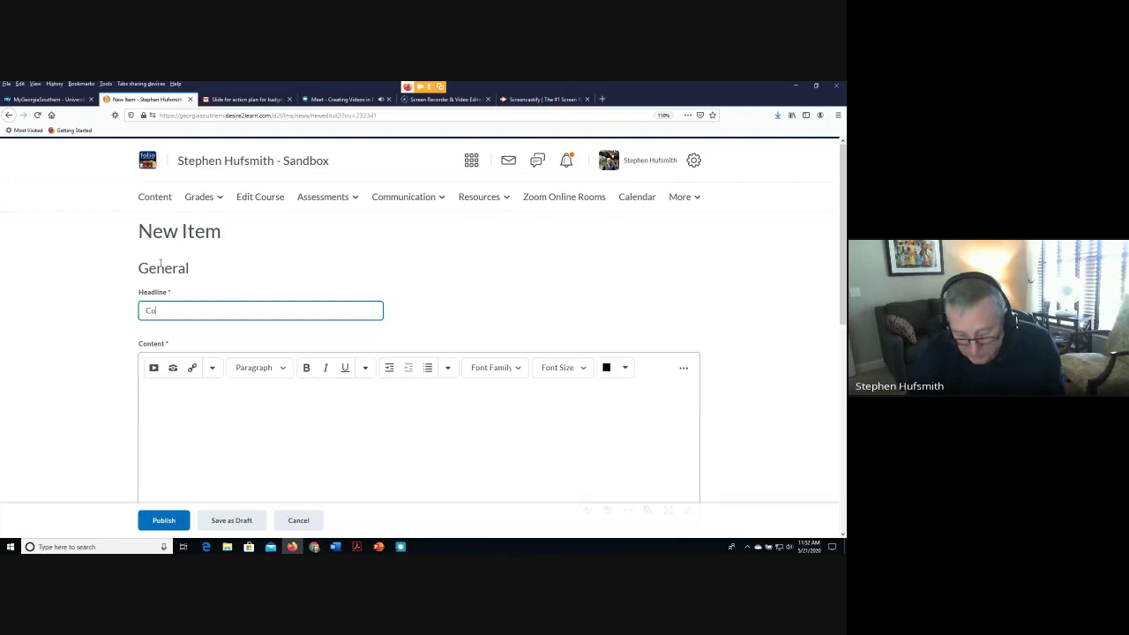
{"action": "type", "text": "urse In"}
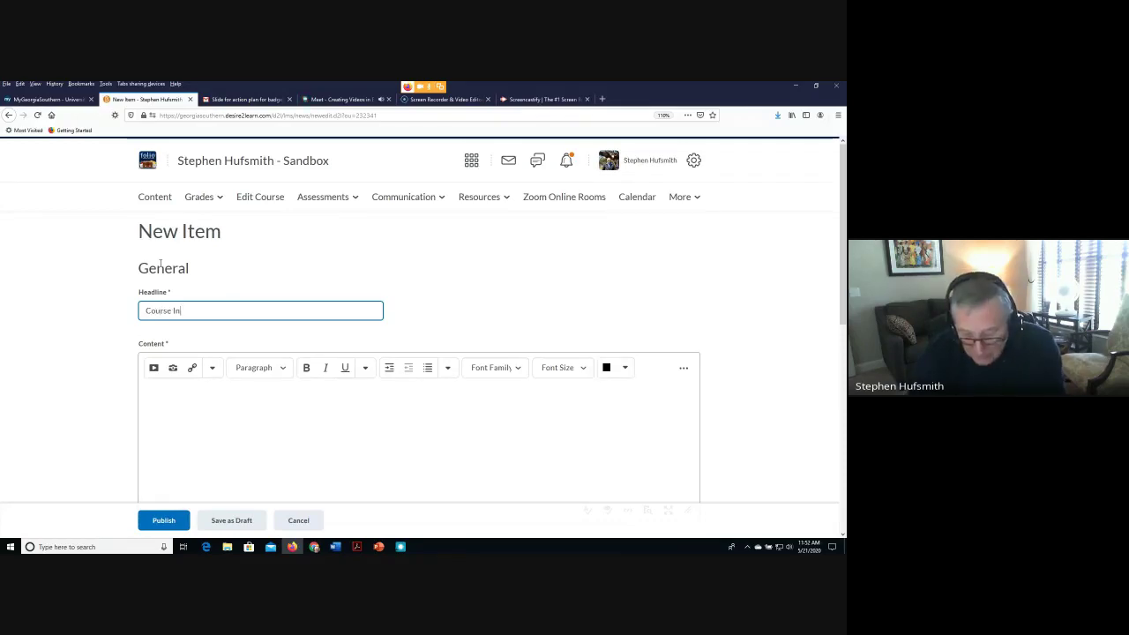
{"action": "type", "text": "tro"}
Start inserting Kaltura media into the news item's content and find the Kaltura Demo Video entry in the media list
{"action": "left_click", "coordinate": [148, 414]}
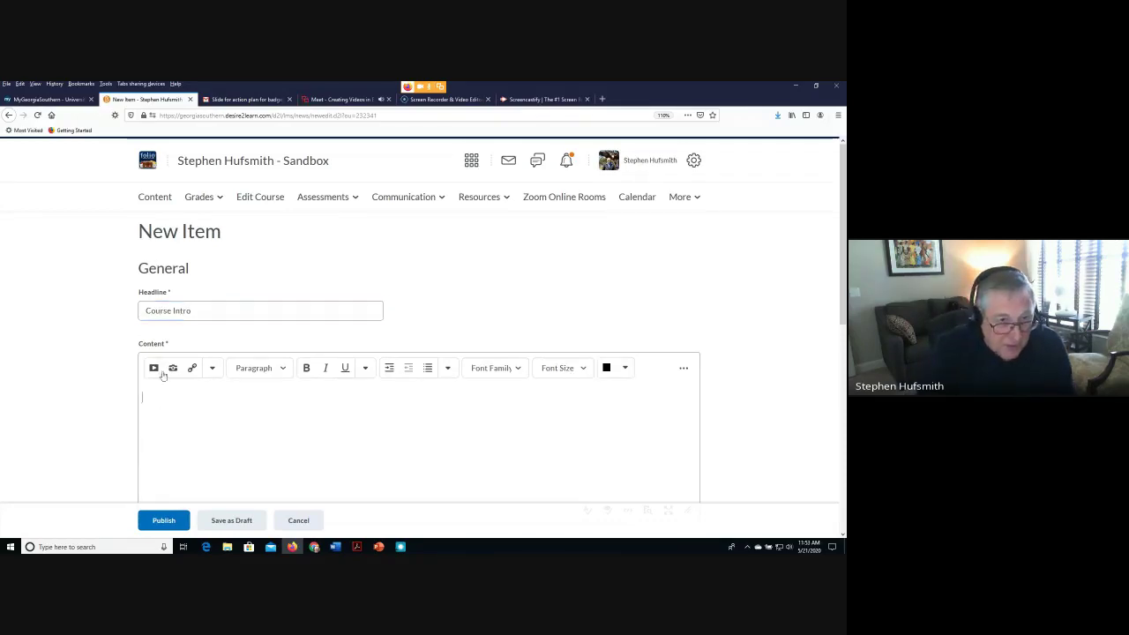
{"action": "scroll", "coordinate": [194, 411], "scroll_direction": "down", "scroll_amount": 2}
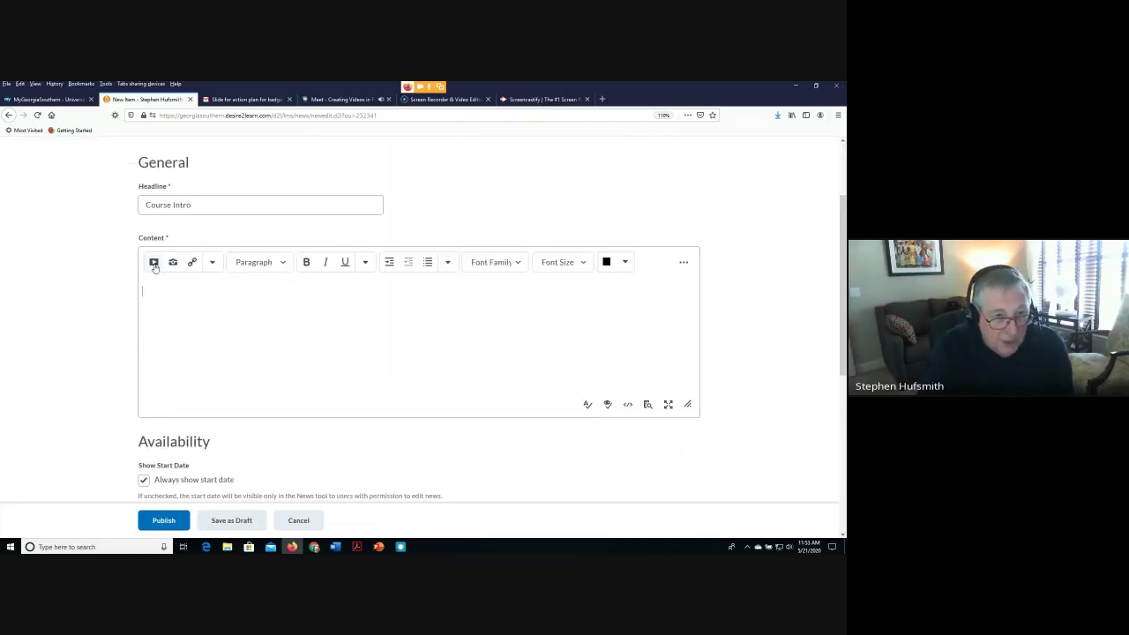
{"action": "left_click", "coordinate": [154, 264]}
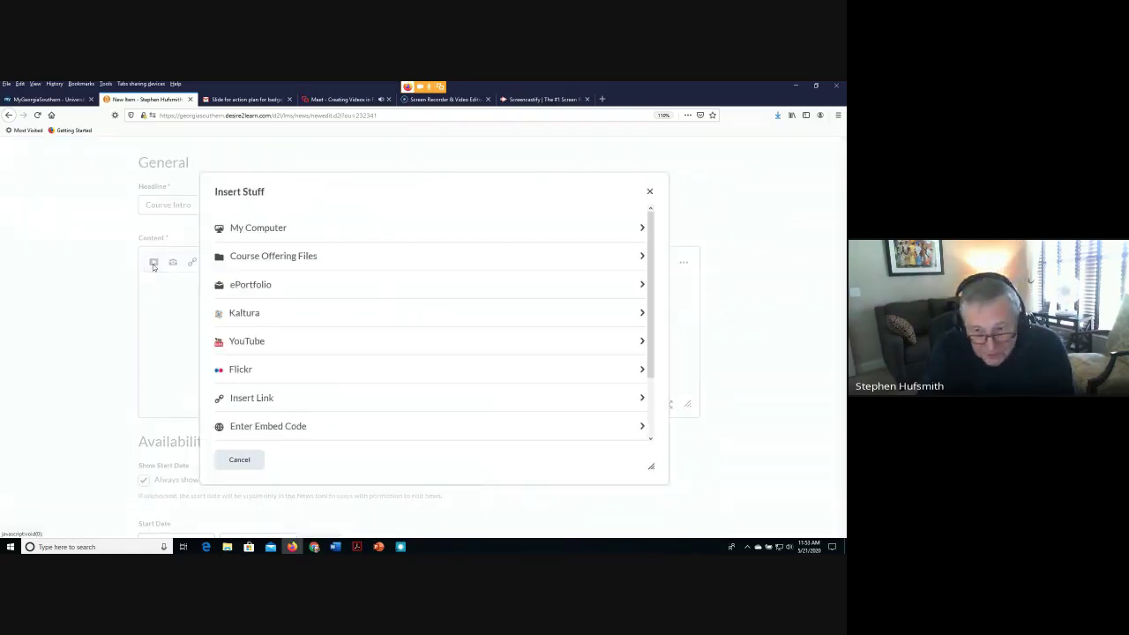
{"action": "scroll", "coordinate": [310, 419], "scroll_direction": "down", "scroll_amount": 2}
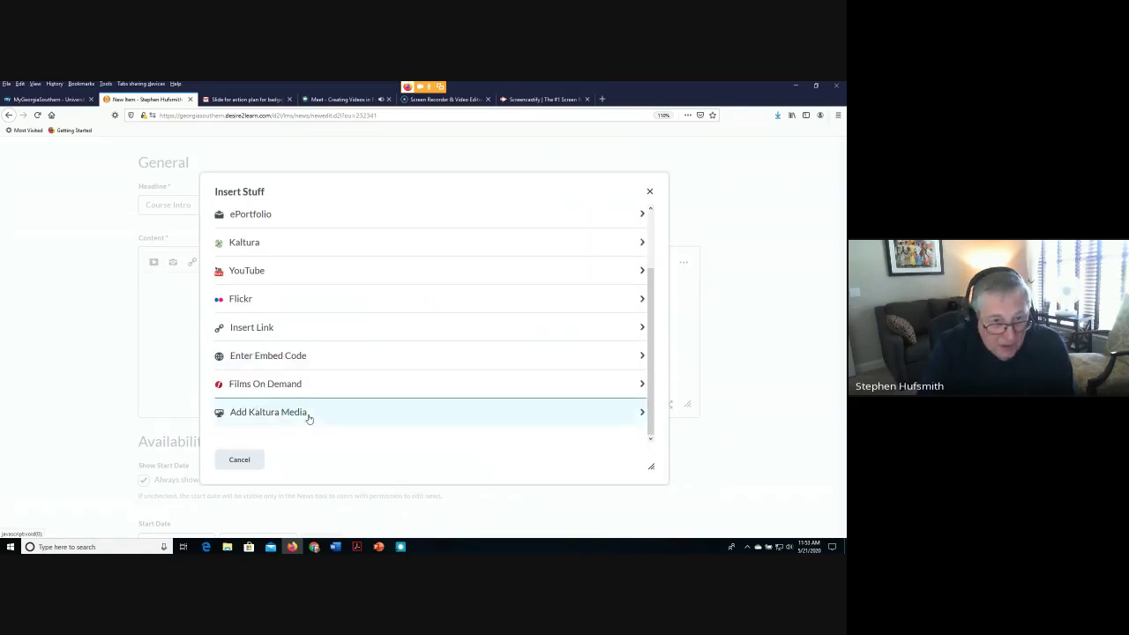
{"action": "left_click", "coordinate": [261, 415]}
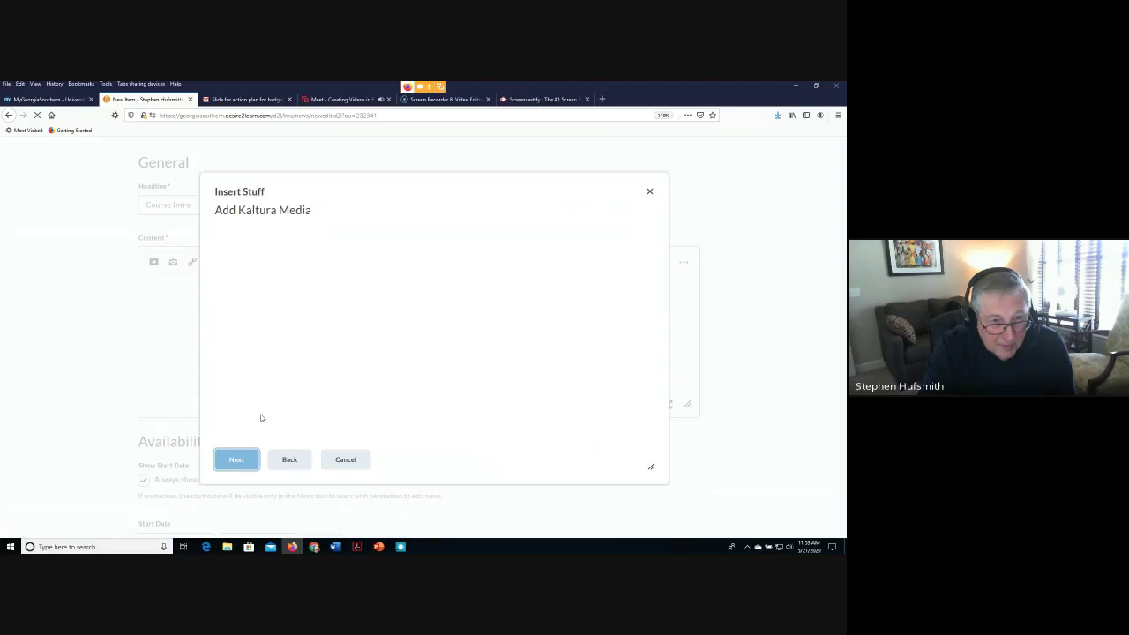
{"action": "scroll", "coordinate": [391, 292], "scroll_direction": "down", "scroll_amount": 5}
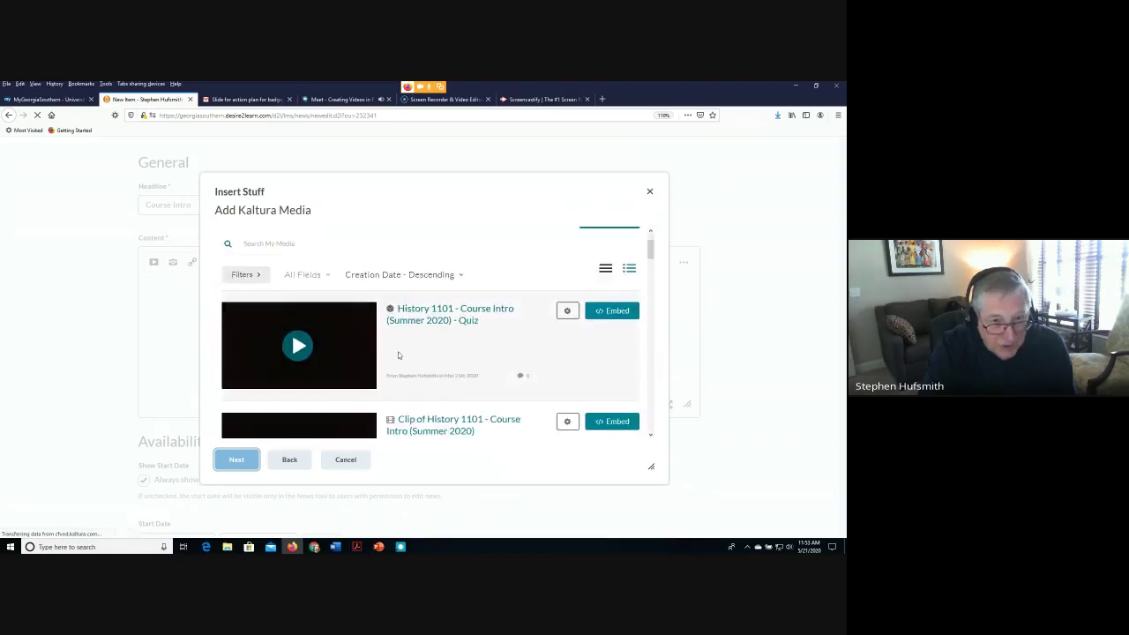
{"action": "scroll", "coordinate": [399, 356], "scroll_direction": "down", "scroll_amount": 3}
{"action": "scroll", "coordinate": [432, 357], "scroll_direction": "up", "scroll_amount": 3}
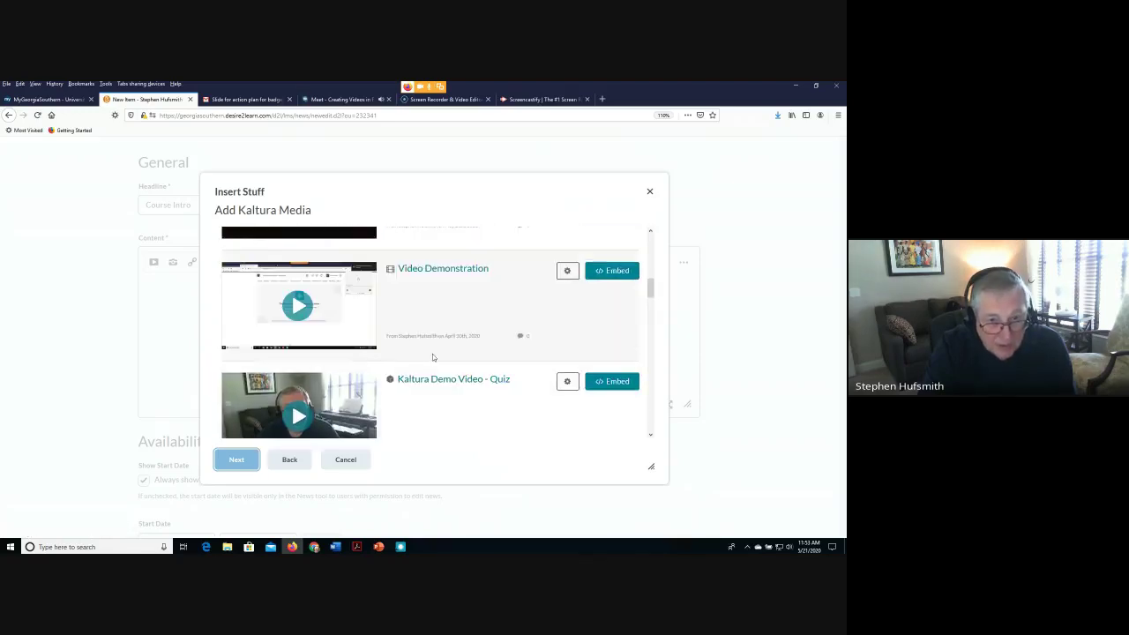
{"action": "scroll", "coordinate": [470, 377], "scroll_direction": "down", "scroll_amount": 2}
{"action": "scroll", "coordinate": [460, 340], "scroll_direction": "down", "scroll_amount": 4}
{"action": "scroll", "coordinate": [460, 341], "scroll_direction": "up", "scroll_amount": 2}
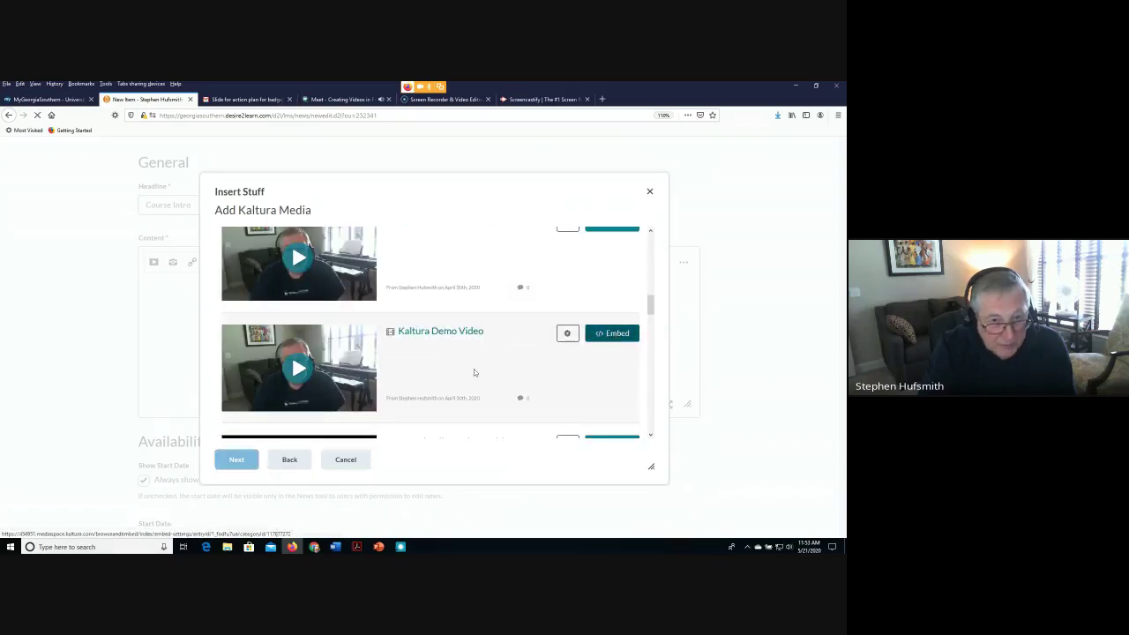
Embed the Kaltura Demo Video in the Course Intro news item and publish the item to the course homepage
{"action": "left_click", "coordinate": [600, 333]}
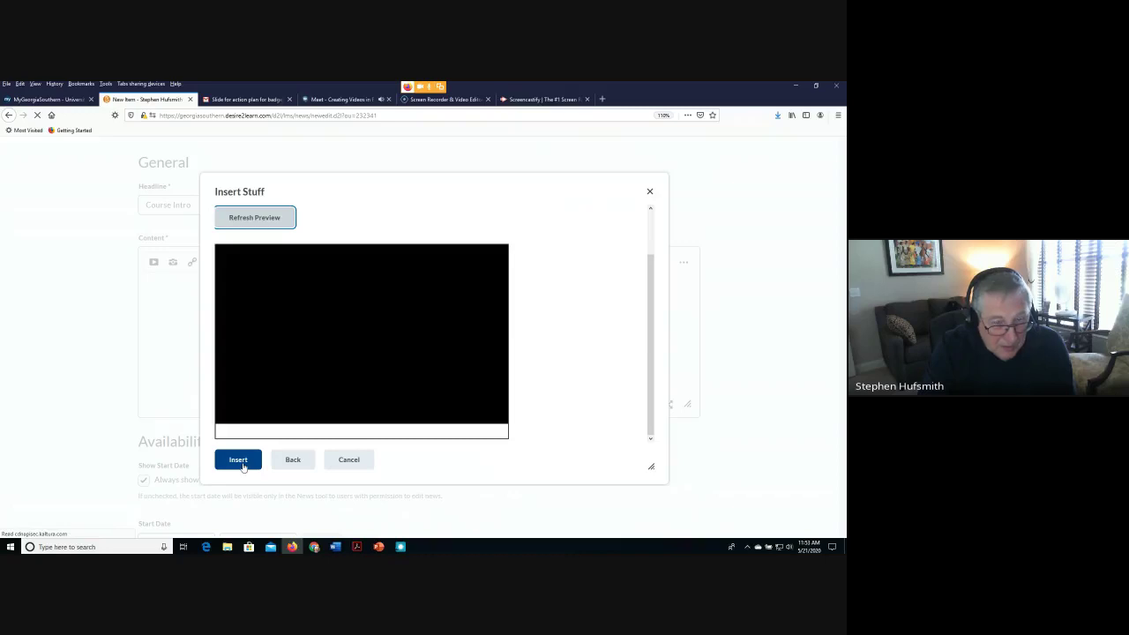
{"action": "left_click", "coordinate": [242, 464]}
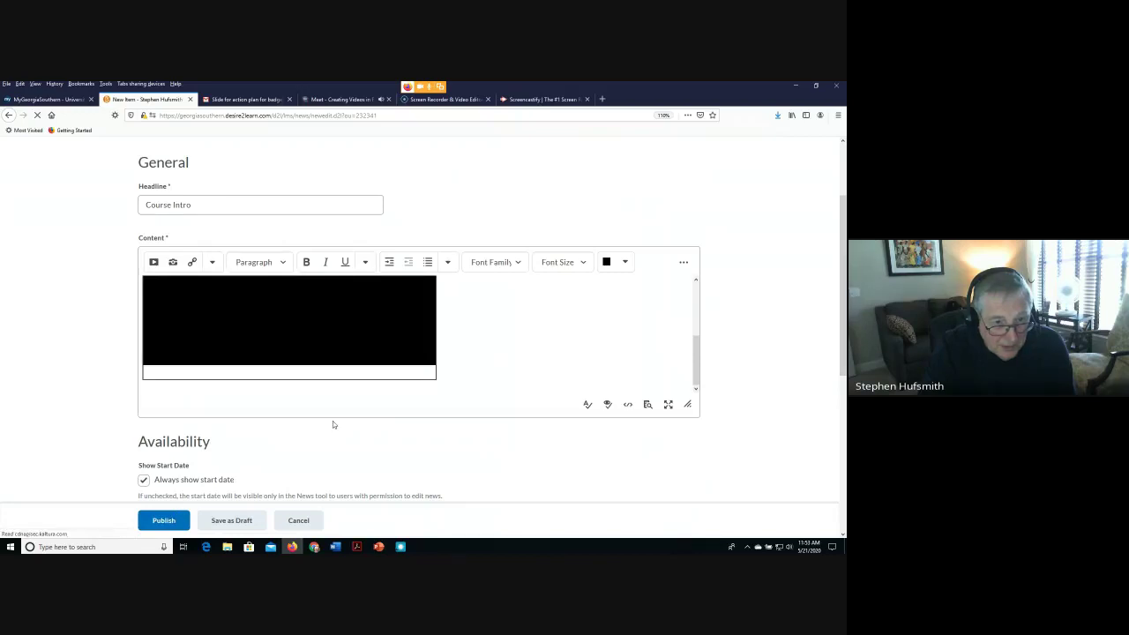
{"action": "scroll", "coordinate": [275, 442], "scroll_direction": "down", "scroll_amount": 3}
{"action": "left_click", "coordinate": [164, 521]}
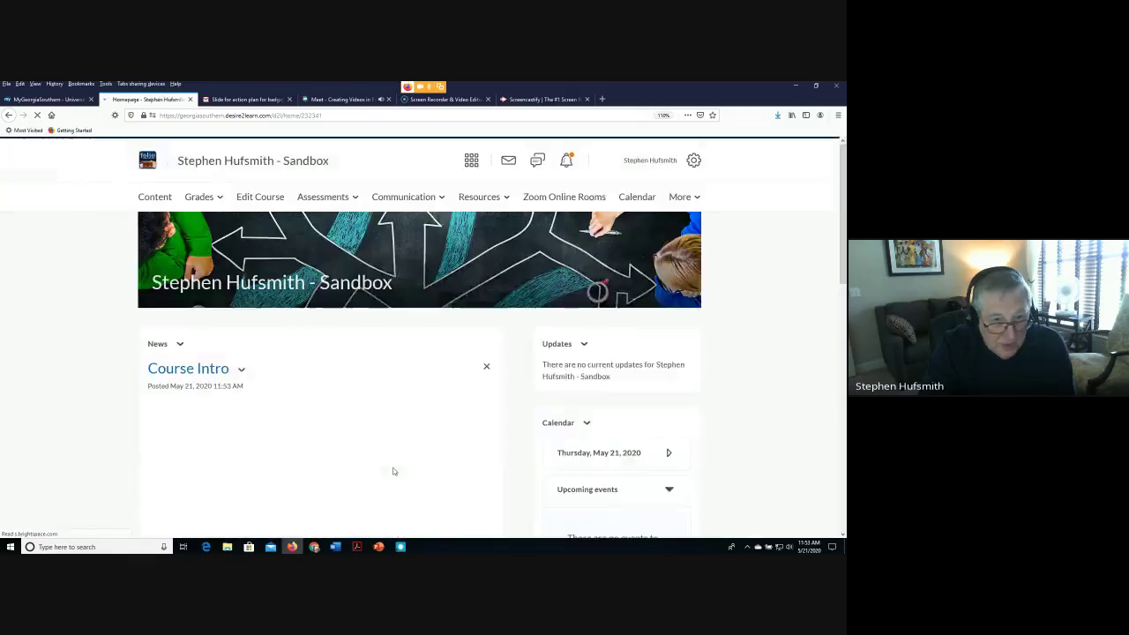
{"action": "scroll", "coordinate": [394, 471], "scroll_direction": "down", "scroll_amount": 2}
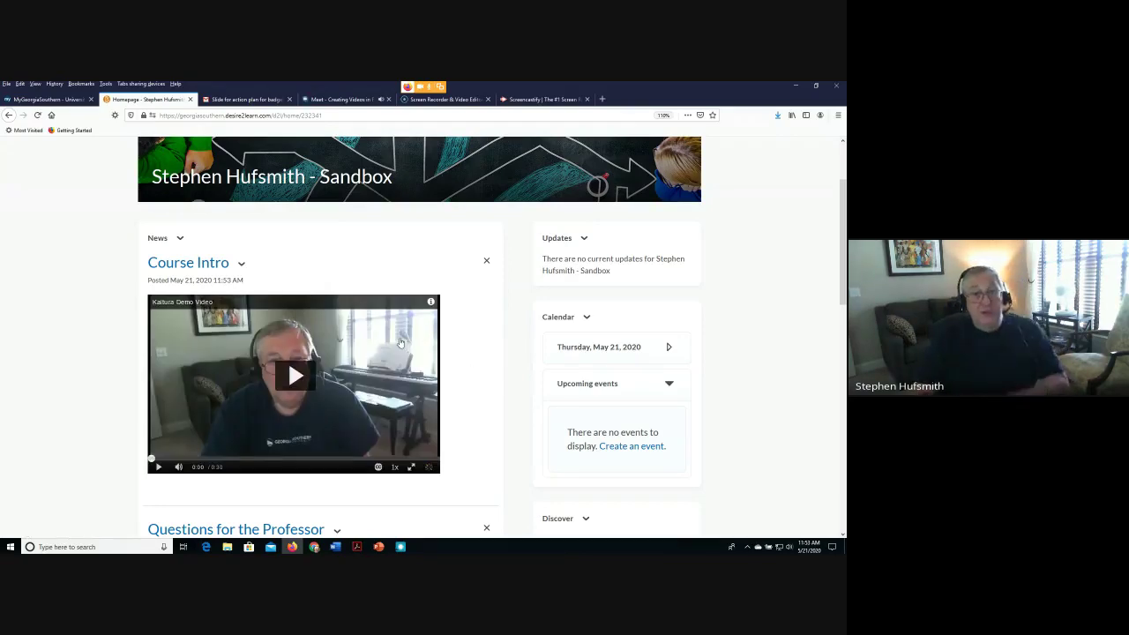
{"action": "scroll", "coordinate": [380, 253], "scroll_direction": "up", "scroll_amount": 1}
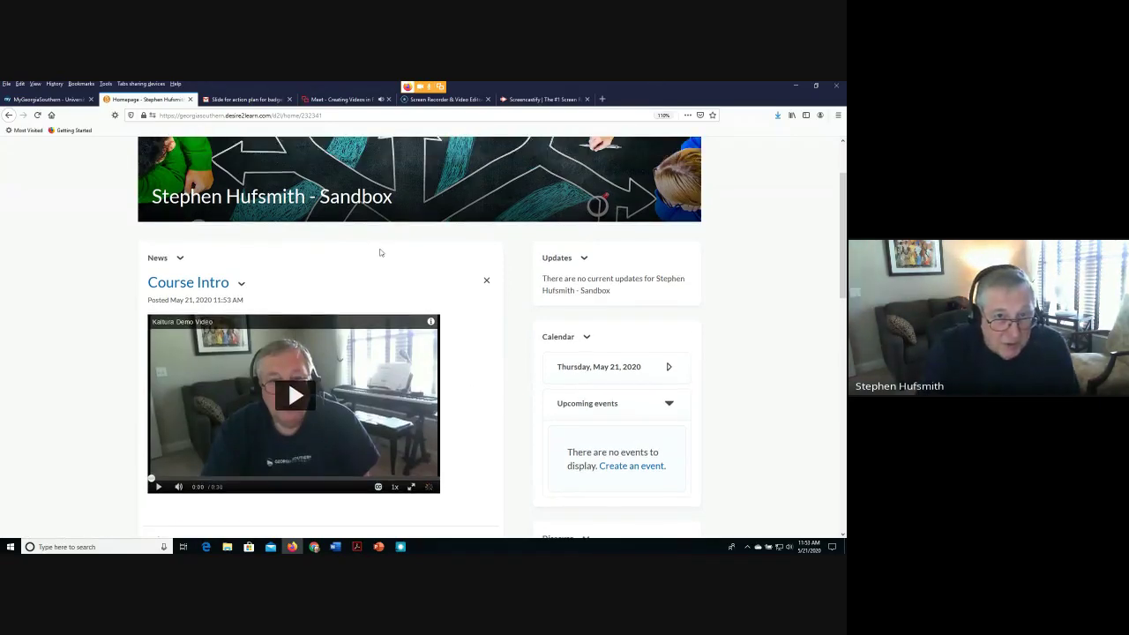
Open the Discussion 2 topic from the course's discussions list and start a new thread
{"action": "scroll", "coordinate": [381, 253], "scroll_direction": "up", "scroll_amount": 2}
{"action": "left_click", "coordinate": [405, 198]}
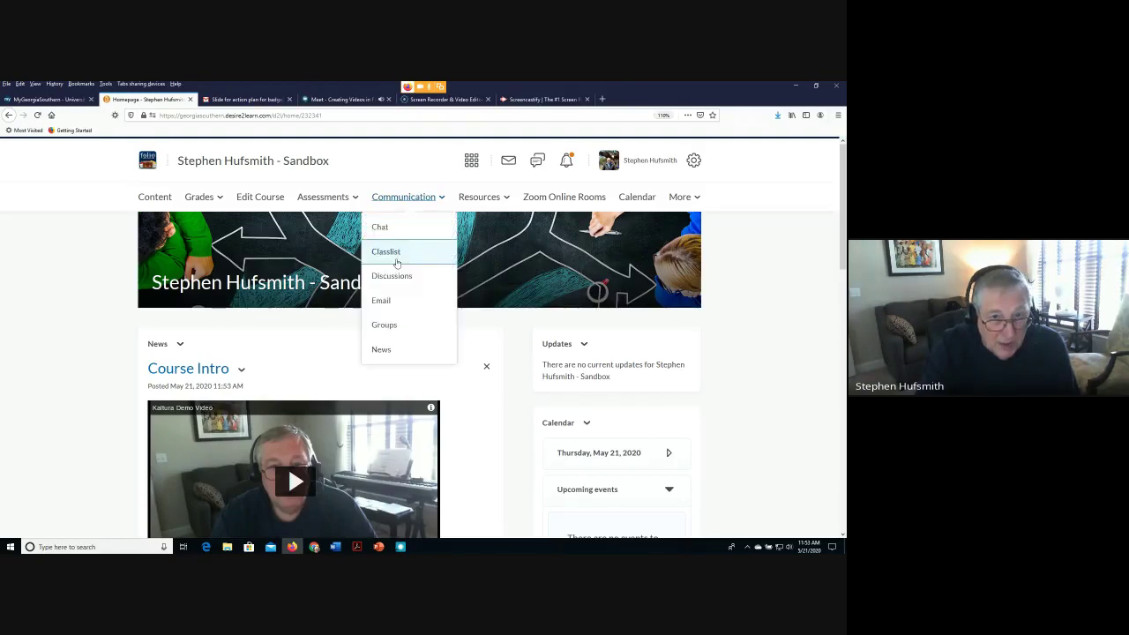
{"action": "left_click", "coordinate": [392, 277]}
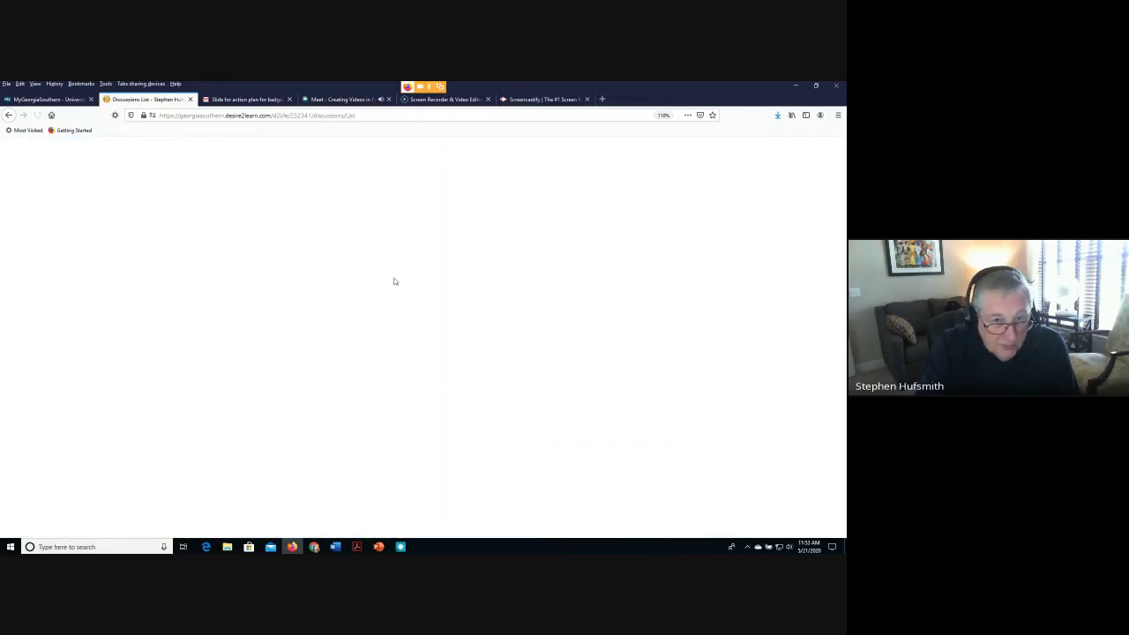
{"action": "scroll", "coordinate": [272, 439], "scroll_direction": "down", "scroll_amount": 7}
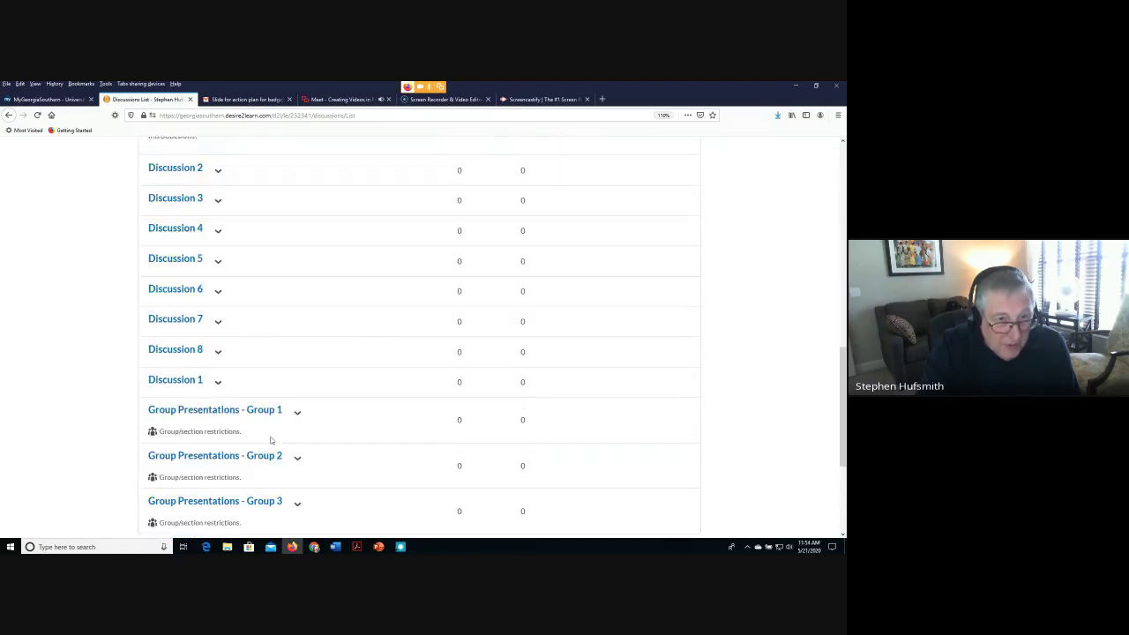
{"action": "scroll", "coordinate": [248, 354], "scroll_direction": "up", "scroll_amount": 2}
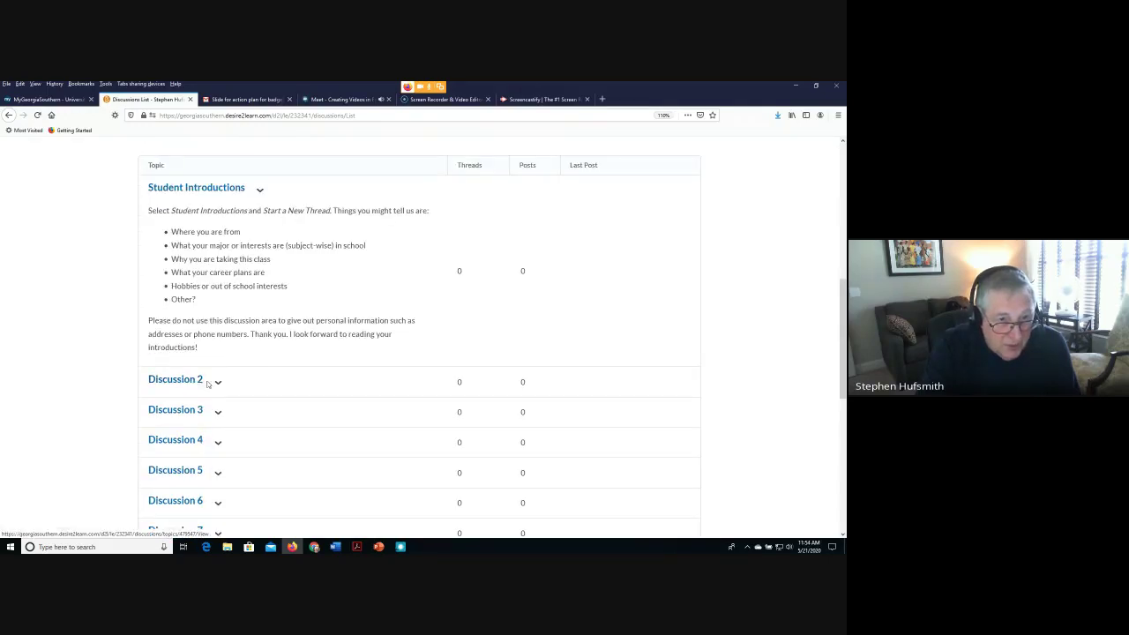
{"action": "left_click", "coordinate": [185, 379]}
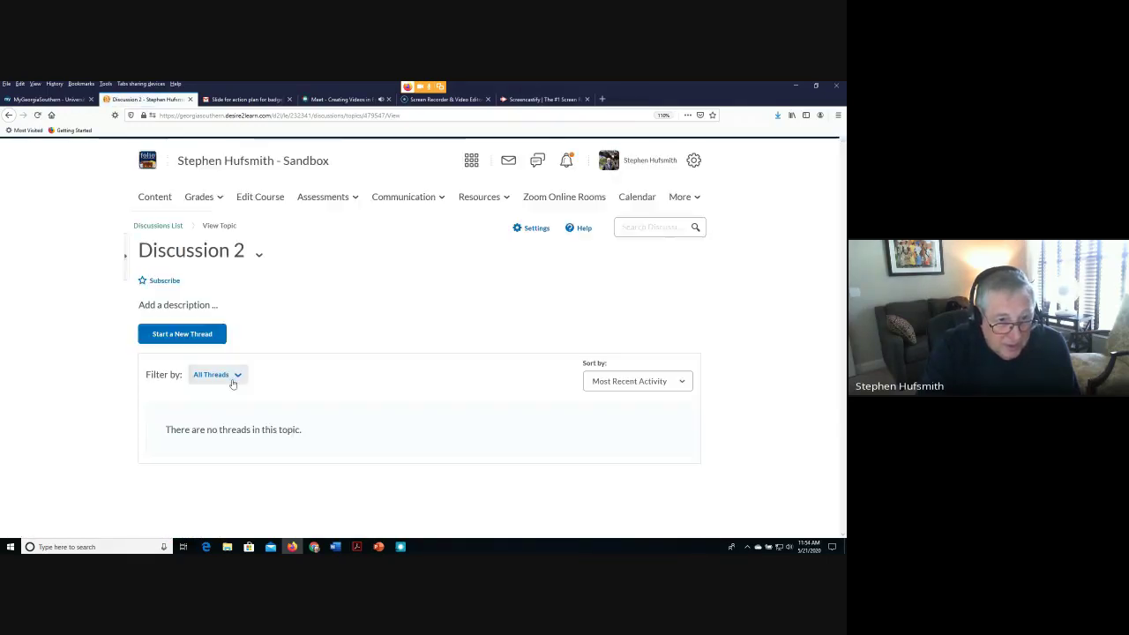
{"action": "left_click", "coordinate": [215, 335]}
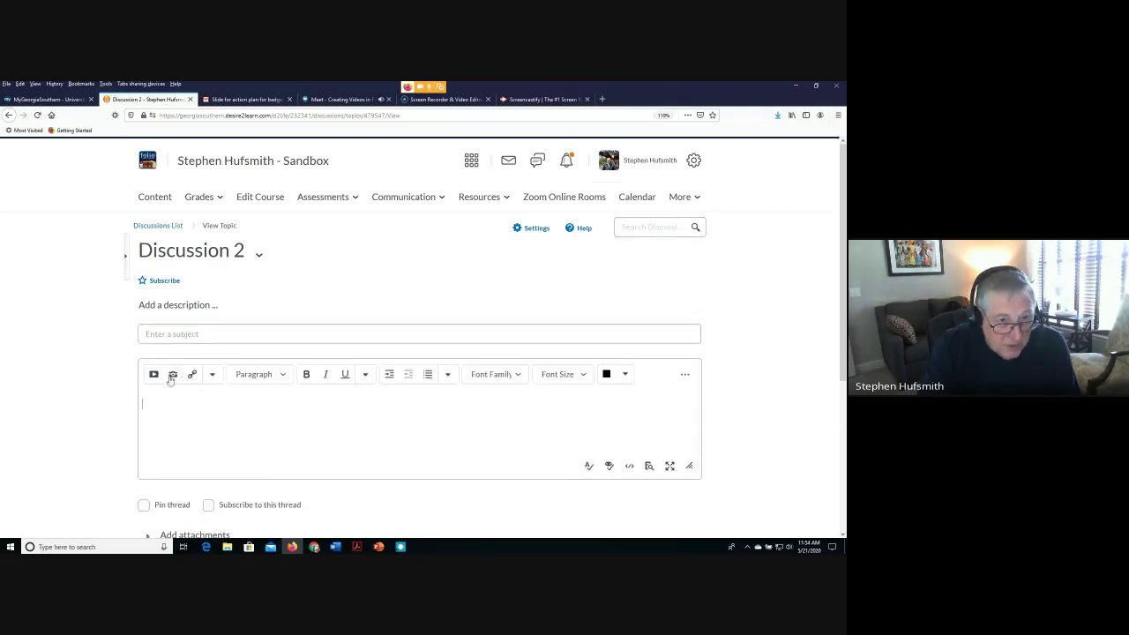
Review the content types that can be inserted into the new Discussion 2 thread, and cancel without adding any
{"action": "left_click", "coordinate": [154, 375]}
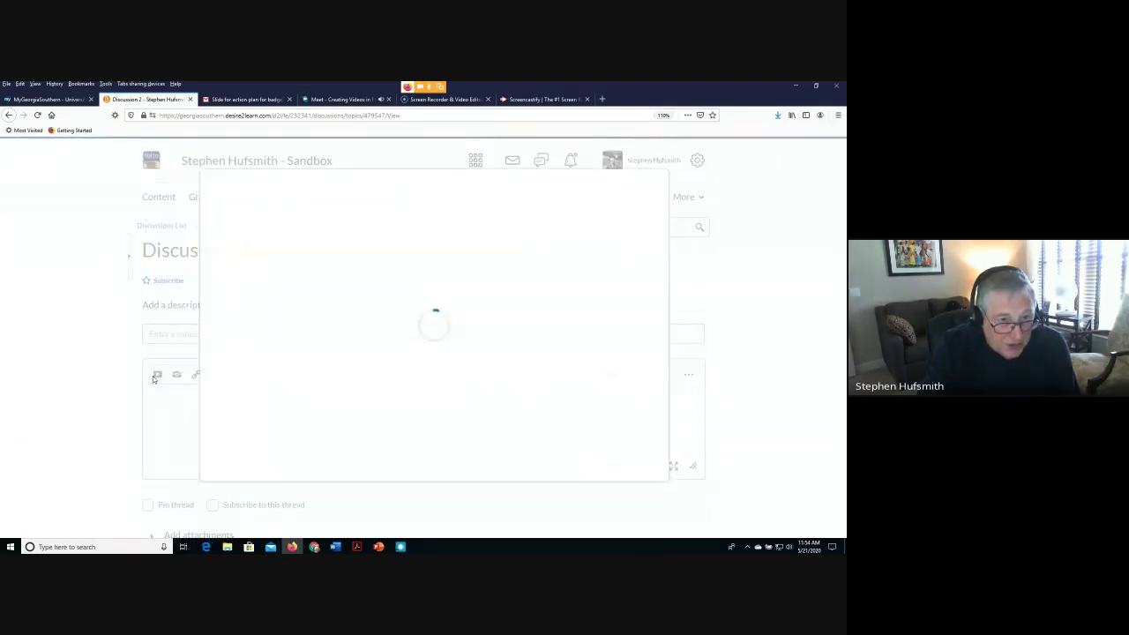
{"action": "scroll", "coordinate": [276, 309], "scroll_direction": "down", "scroll_amount": 2}
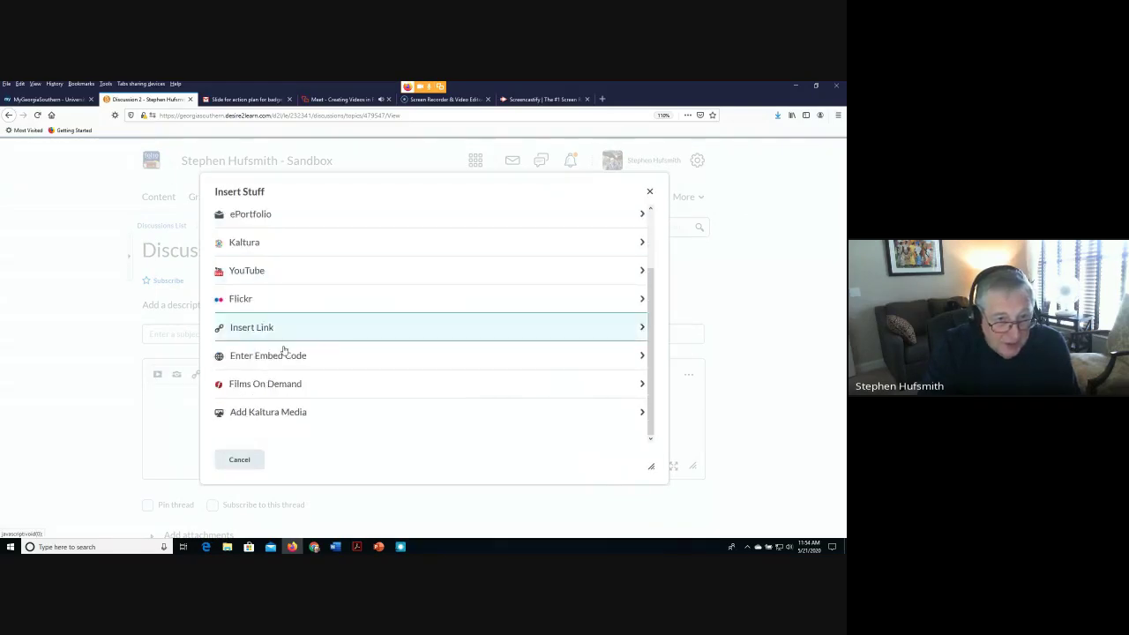
{"action": "left_click", "coordinate": [238, 460]}
Open the folder submissions of Assignment 1 from the course's dropbox folders
{"action": "left_click", "coordinate": [315, 197]}
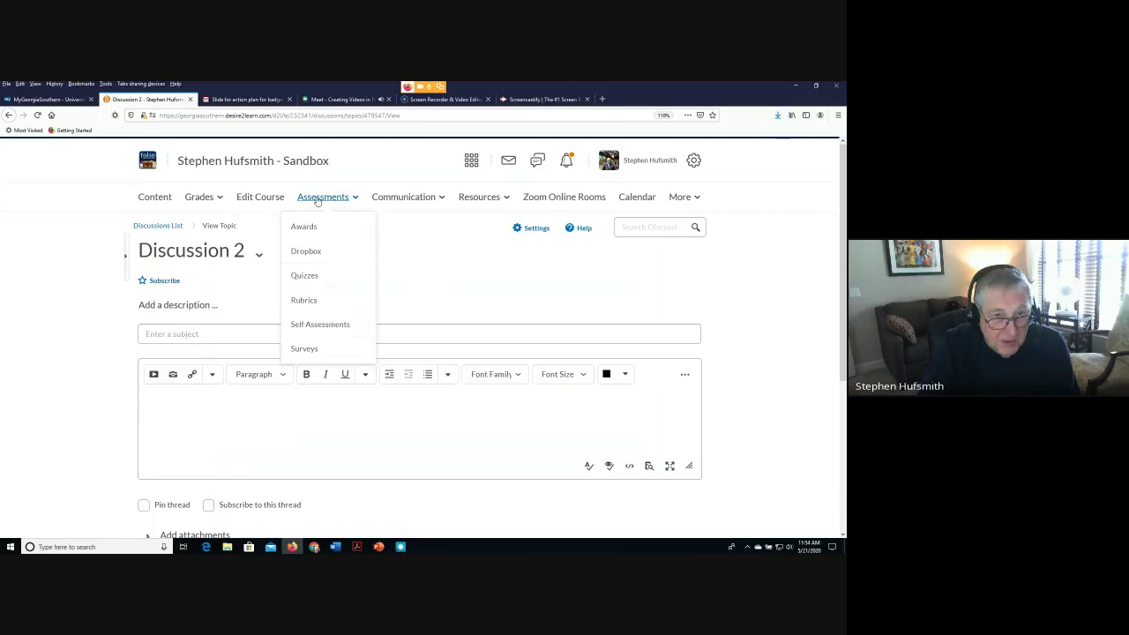
{"action": "left_click", "coordinate": [305, 252]}
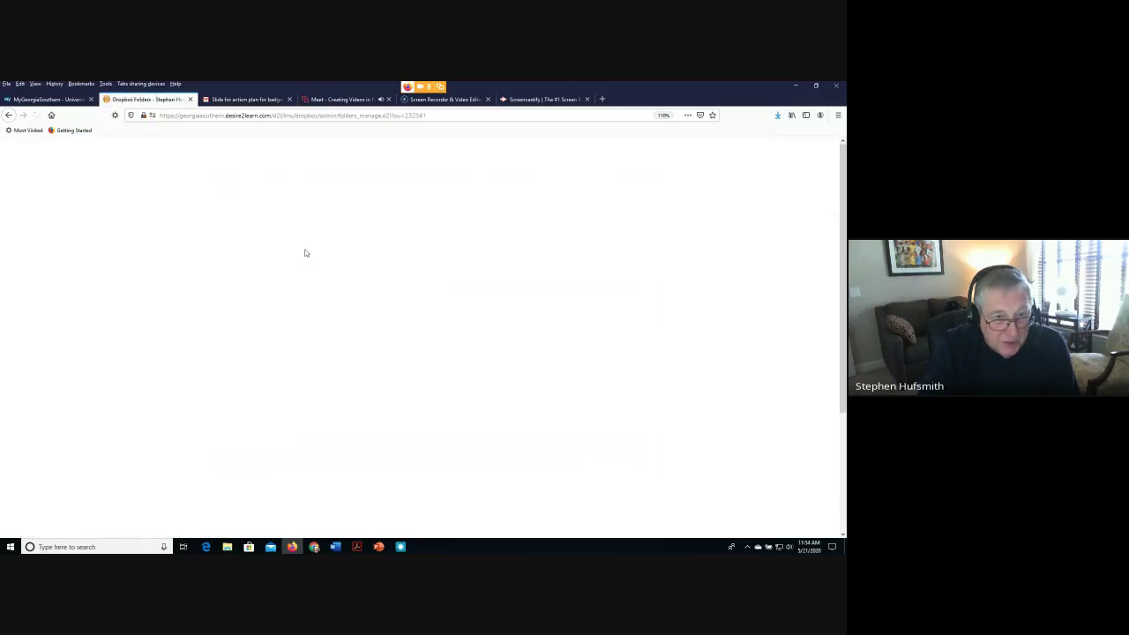
{"action": "scroll", "coordinate": [296, 362], "scroll_direction": "down", "scroll_amount": 2}
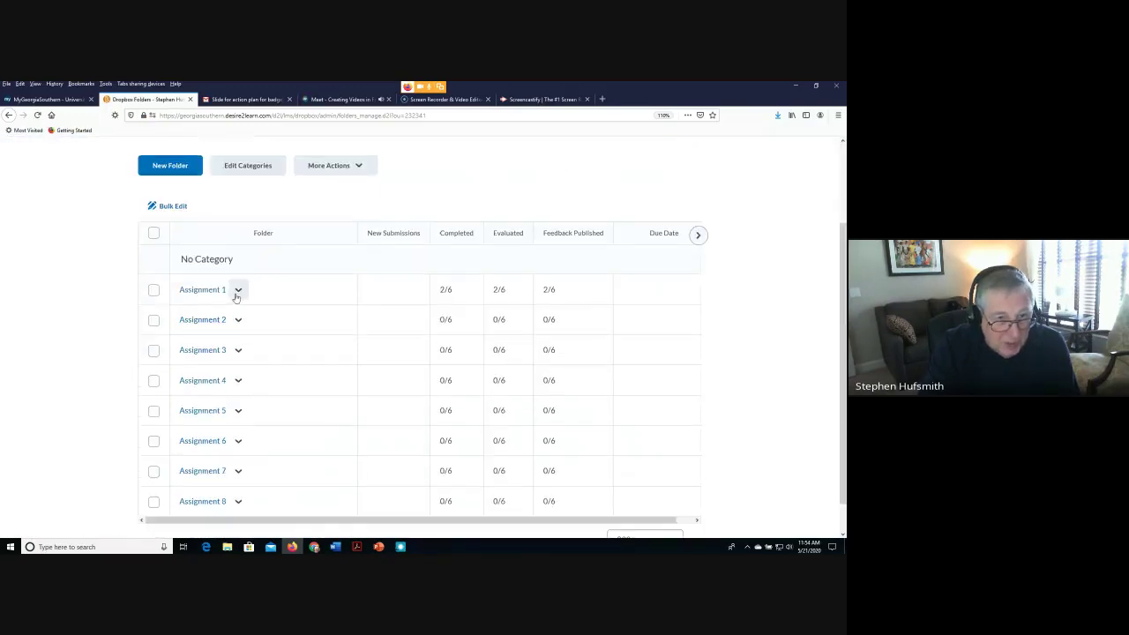
{"action": "left_click", "coordinate": [238, 290]}
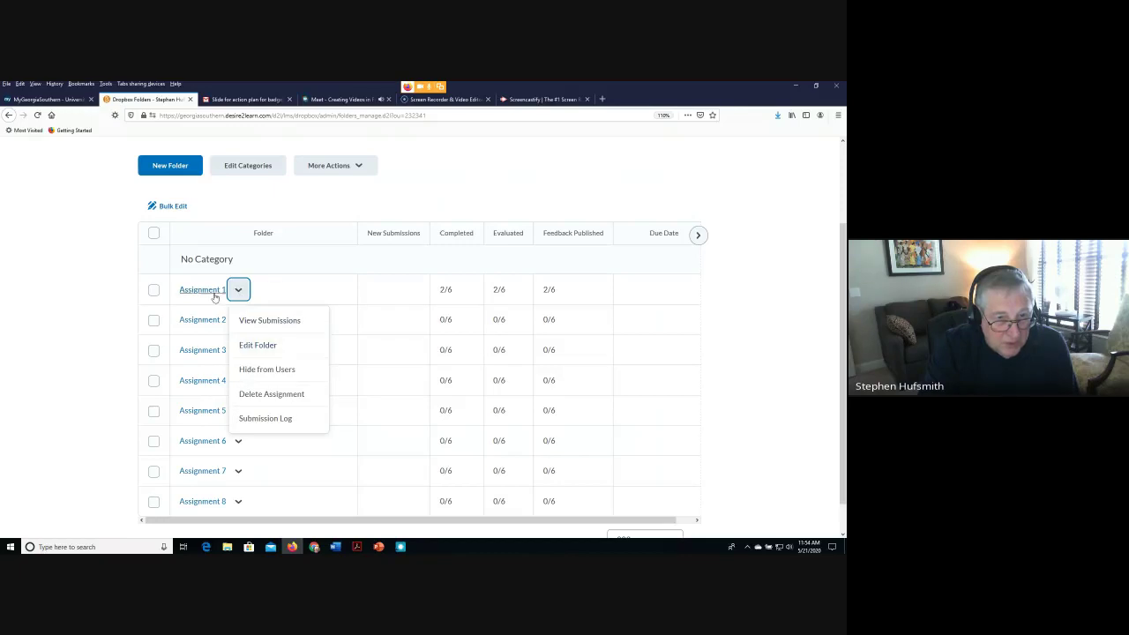
{"action": "left_click", "coordinate": [212, 291]}
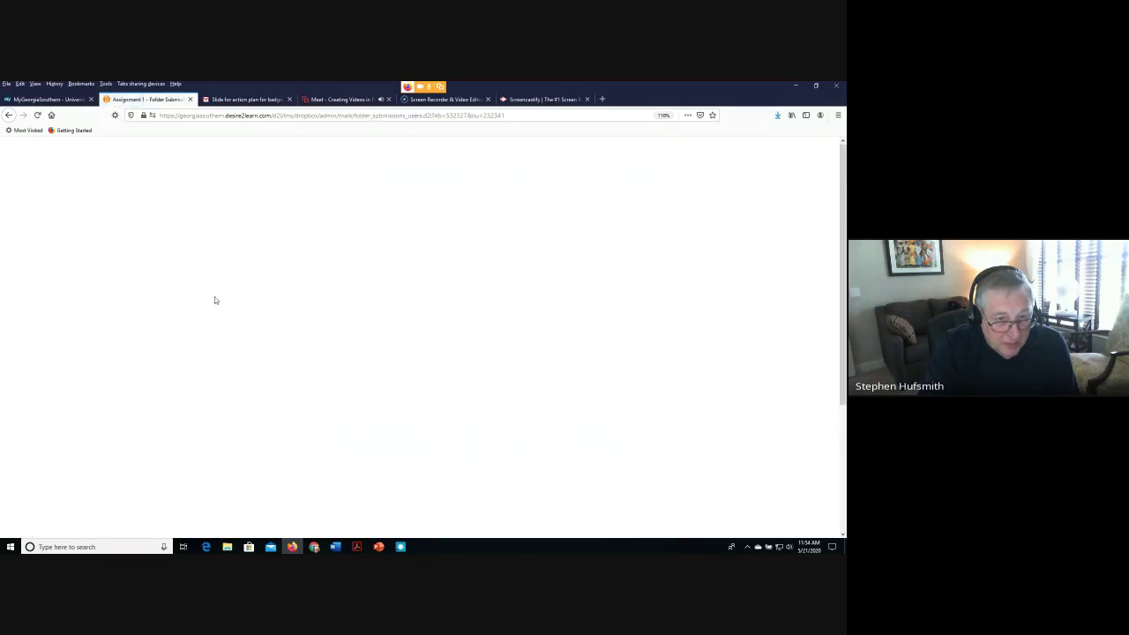
Examine the Assignment 1 submissions page, including its folder actions and the files students submitted
{"action": "scroll", "coordinate": [271, 351], "scroll_direction": "down", "scroll_amount": 2}
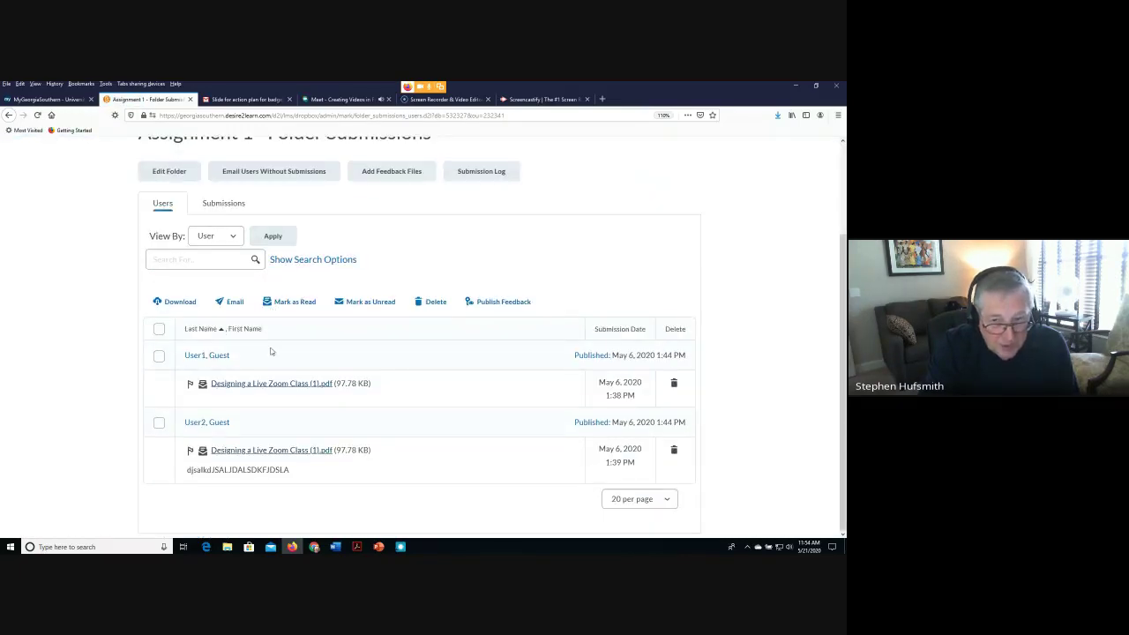
{"action": "scroll", "coordinate": [271, 351], "scroll_direction": "up", "scroll_amount": 3}
{"action": "scroll", "coordinate": [283, 352], "scroll_direction": "down", "scroll_amount": 1}
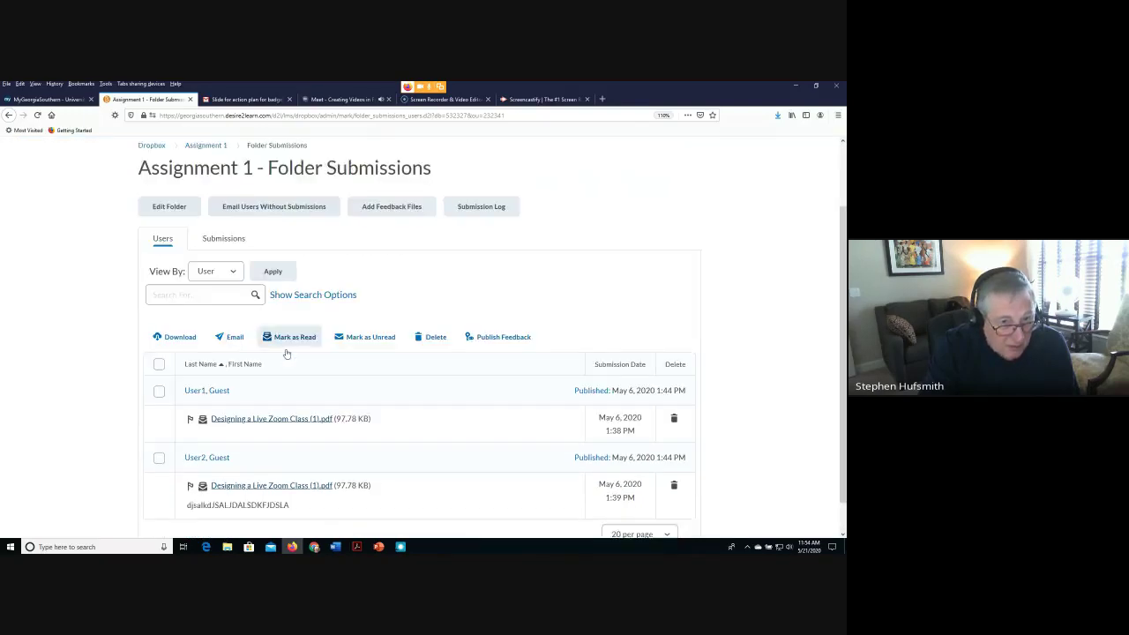
{"action": "scroll", "coordinate": [286, 353], "scroll_direction": "down", "scroll_amount": 1}
{"action": "scroll", "coordinate": [386, 317], "scroll_direction": "up", "scroll_amount": 2}
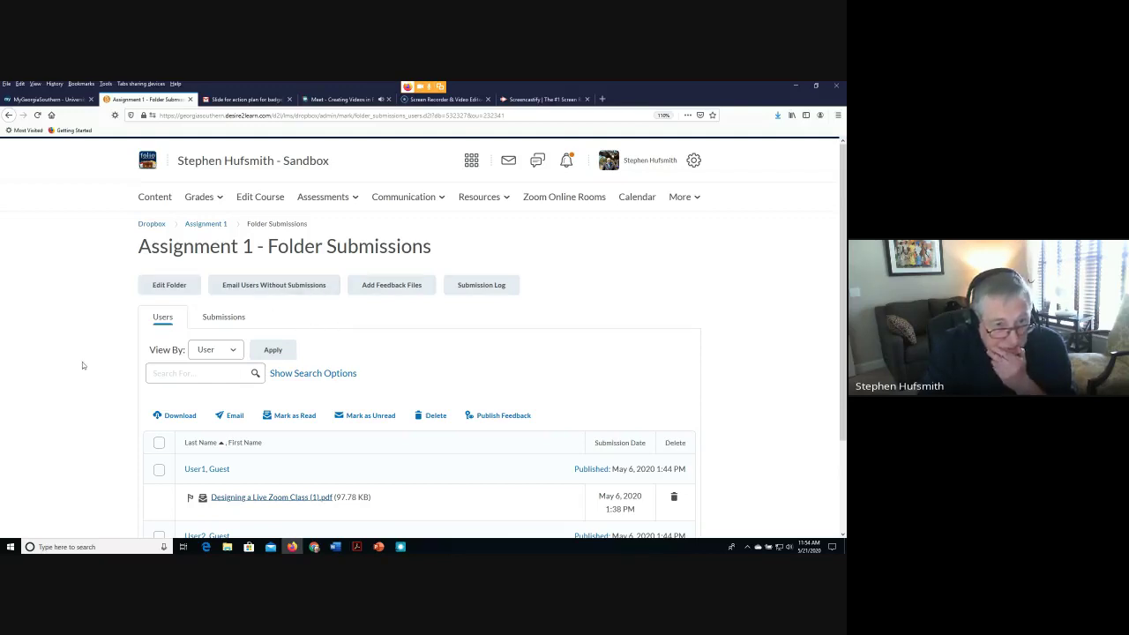
{"action": "scroll", "coordinate": [82, 362], "scroll_direction": "down", "scroll_amount": 2}
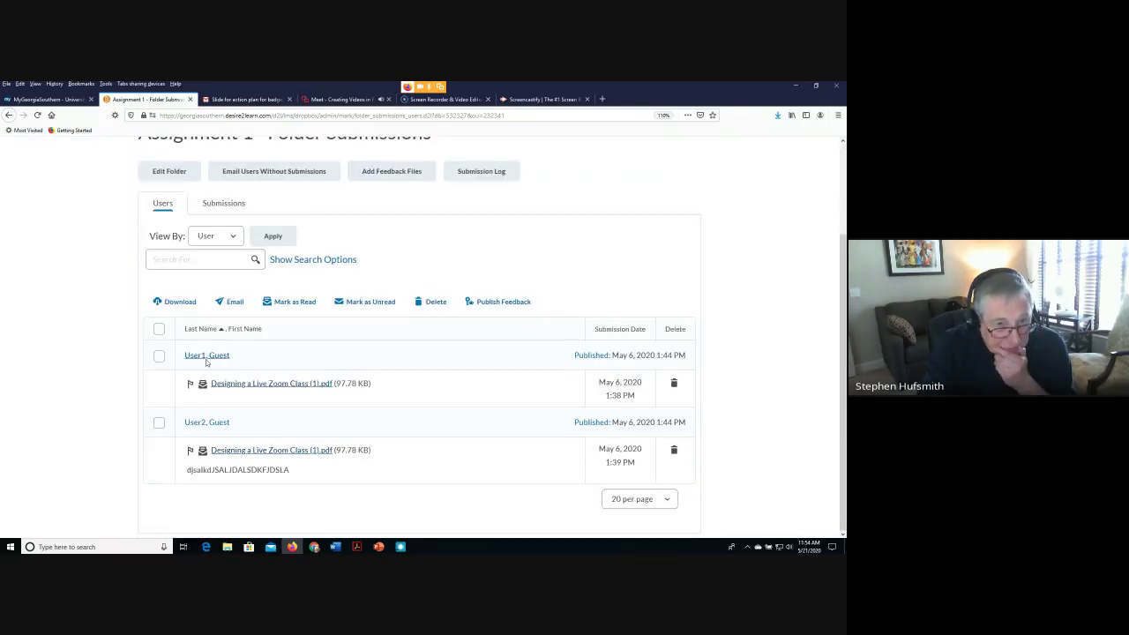
{"action": "scroll", "coordinate": [149, 386], "scroll_direction": "up", "scroll_amount": 2}
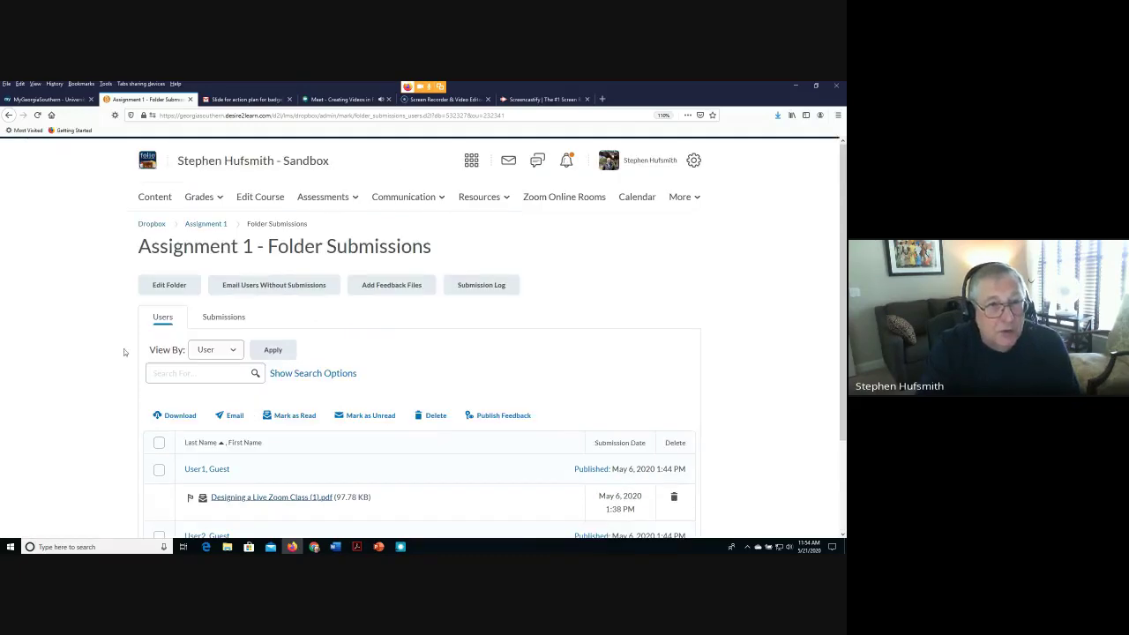
Upload the video file Downloading Kaltura Video from the 4K Video Downloader folder as new media in My Media
{"action": "left_click", "coordinate": [695, 199]}
{"action": "left_click", "coordinate": [663, 227]}
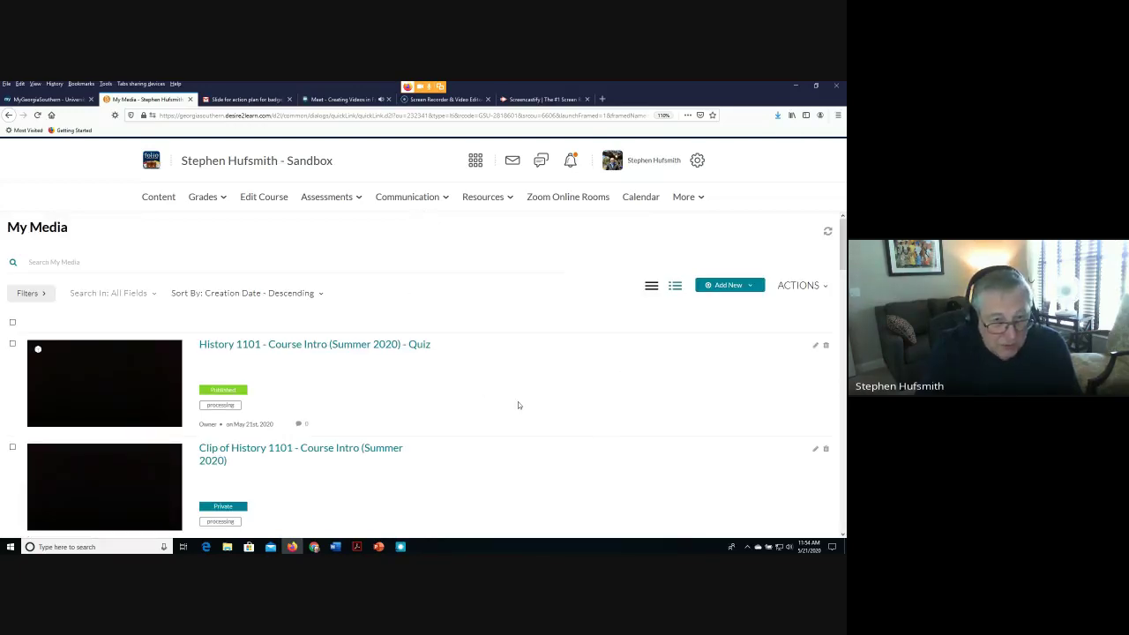
{"action": "left_click", "coordinate": [748, 287]}
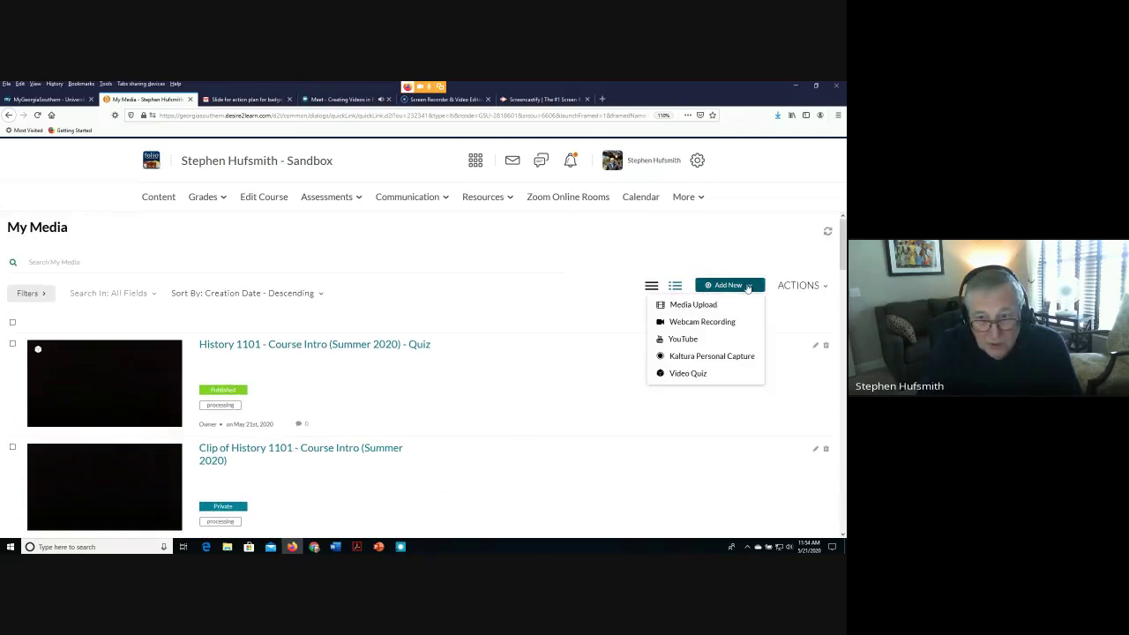
{"action": "left_click", "coordinate": [694, 306]}
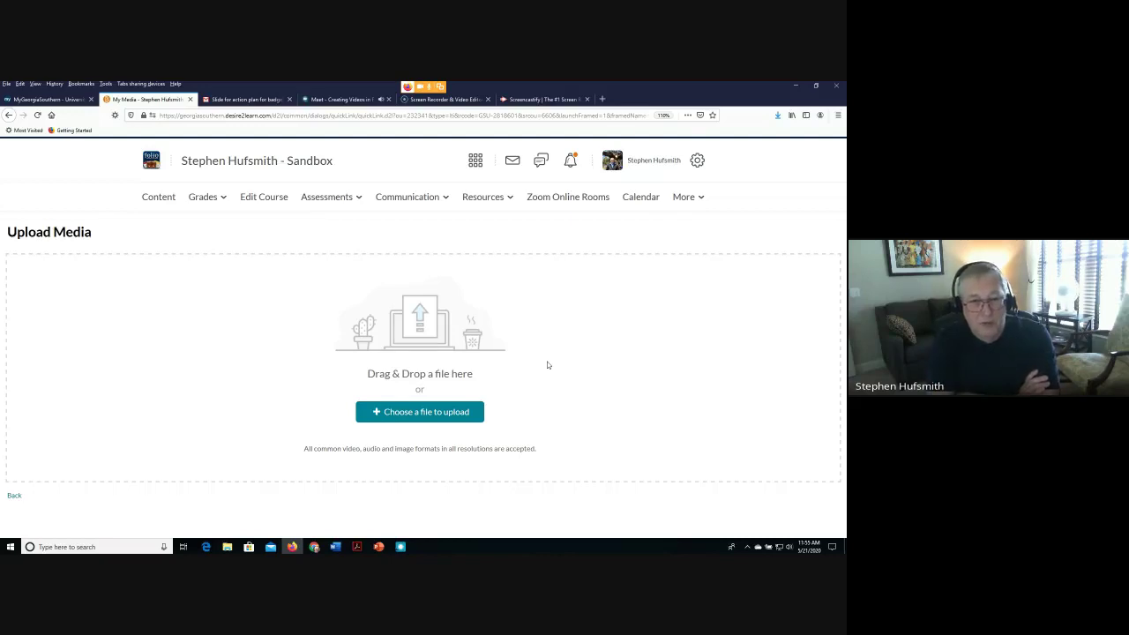
{"action": "left_click", "coordinate": [411, 416]}
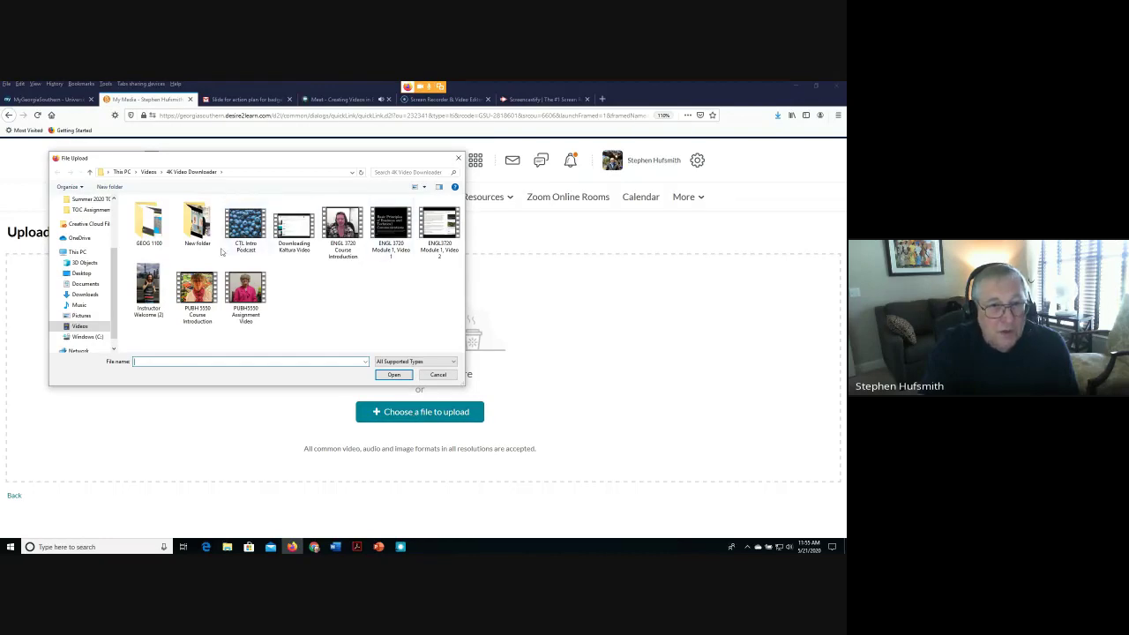
{"action": "left_click", "coordinate": [437, 227]}
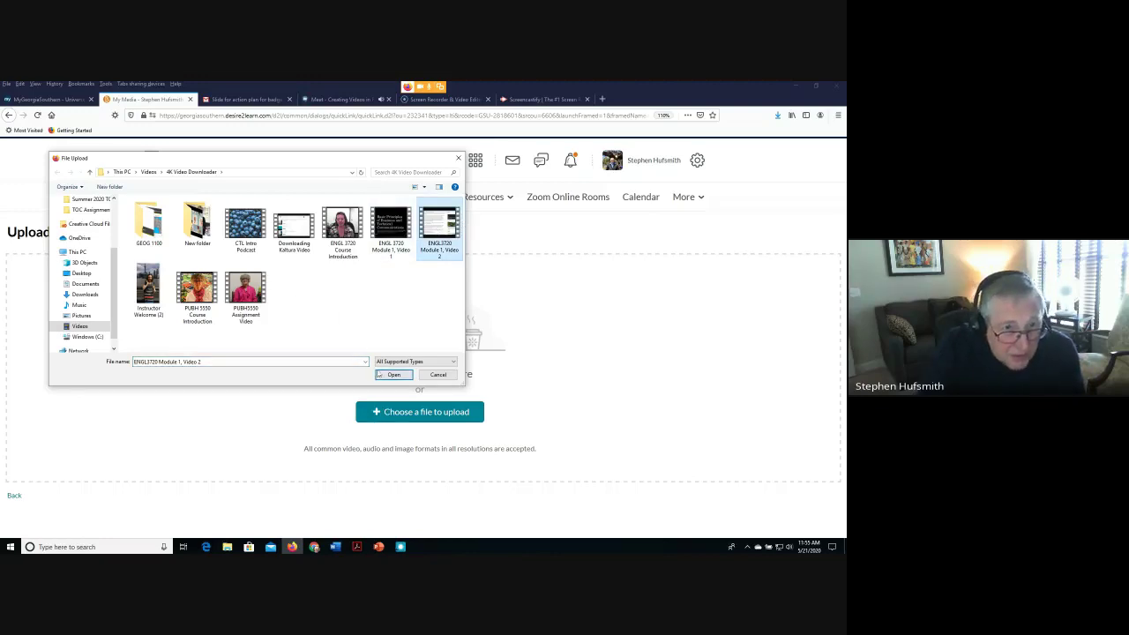
{"action": "left_click", "coordinate": [293, 227]}
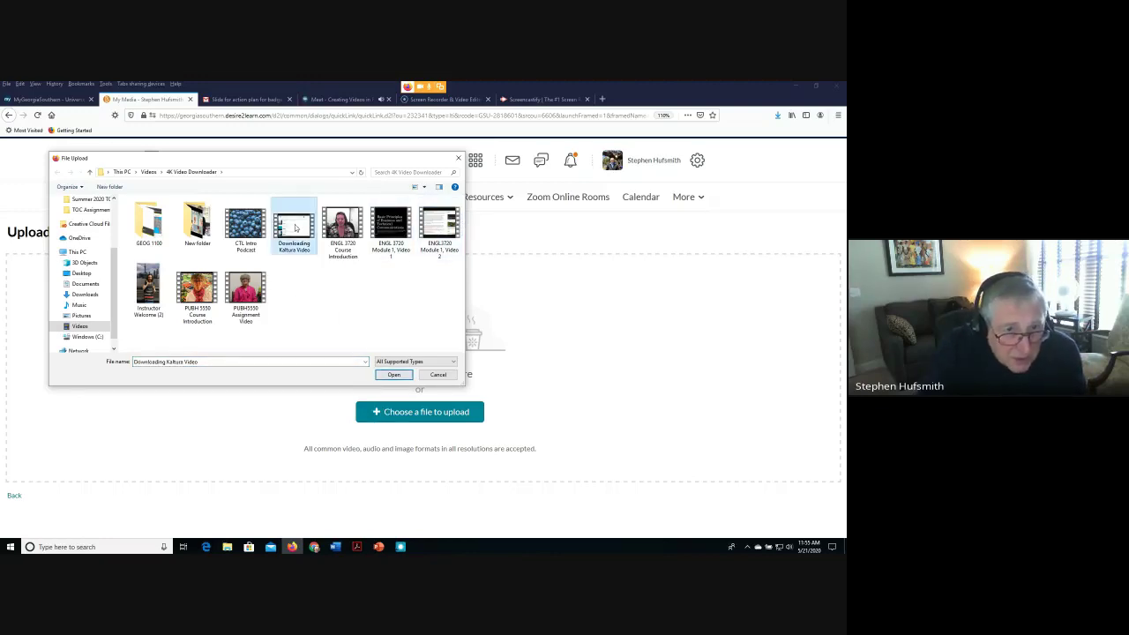
{"action": "left_click", "coordinate": [388, 376]}
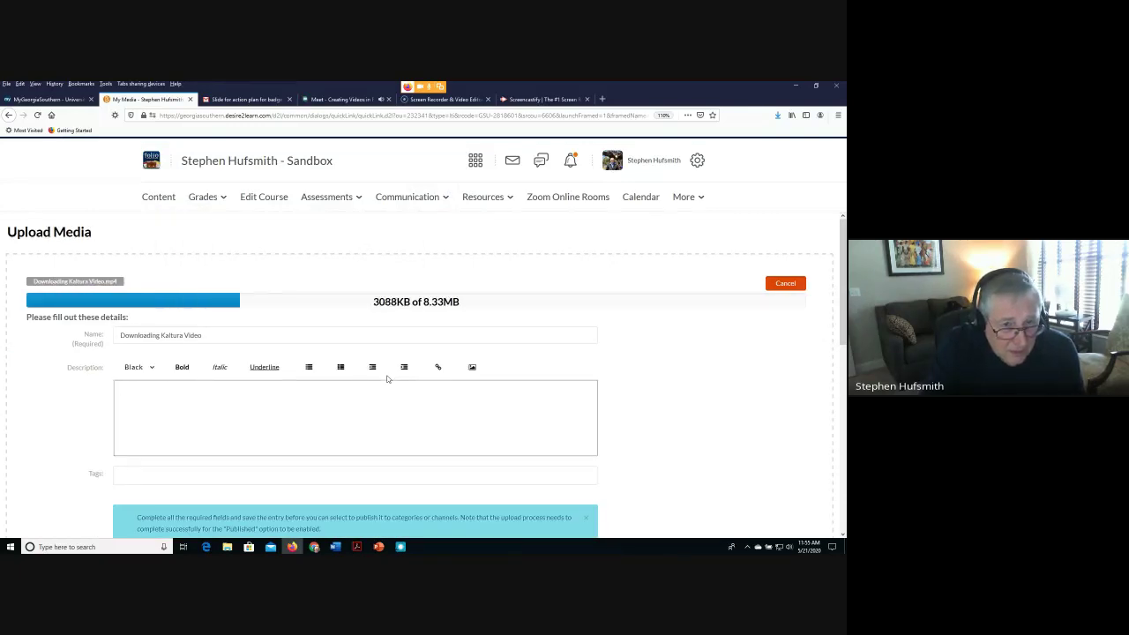
Save the uploaded video's details with the name Downloading Kaltura Video and the Private publishing status
{"action": "left_click", "coordinate": [209, 336]}
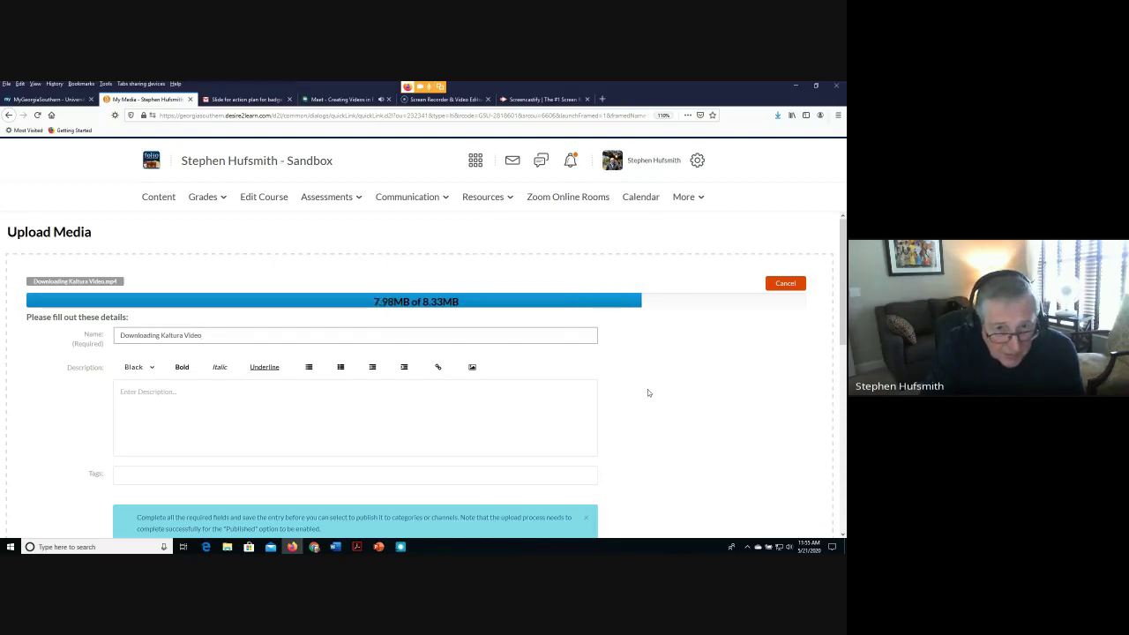
{"action": "scroll", "coordinate": [648, 392], "scroll_direction": "down", "scroll_amount": 5}
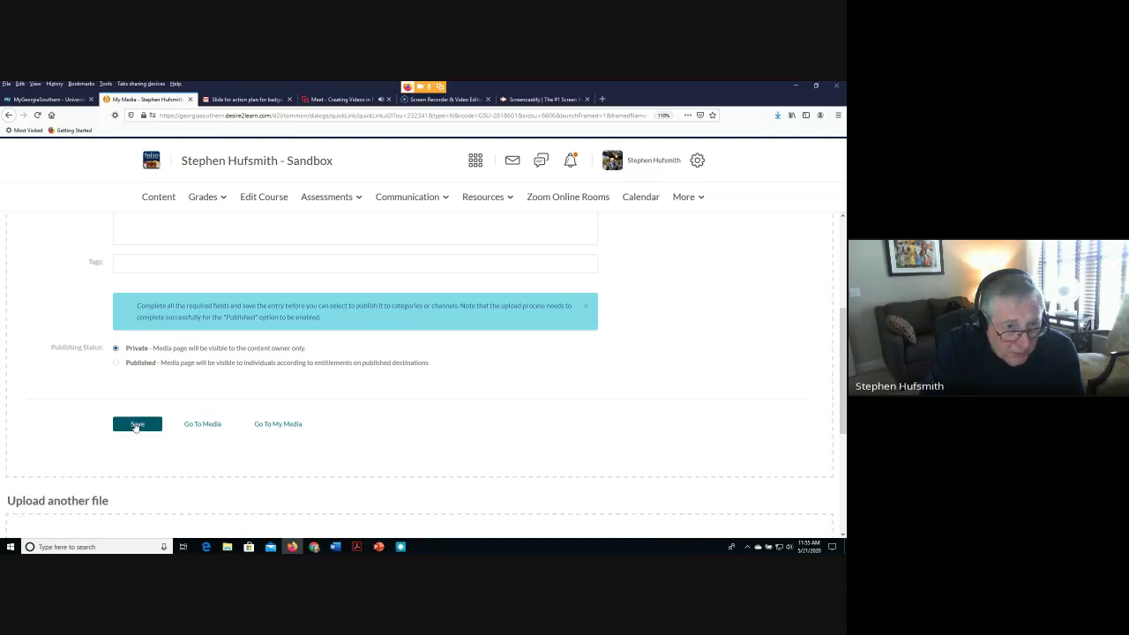
{"action": "left_click", "coordinate": [137, 424]}
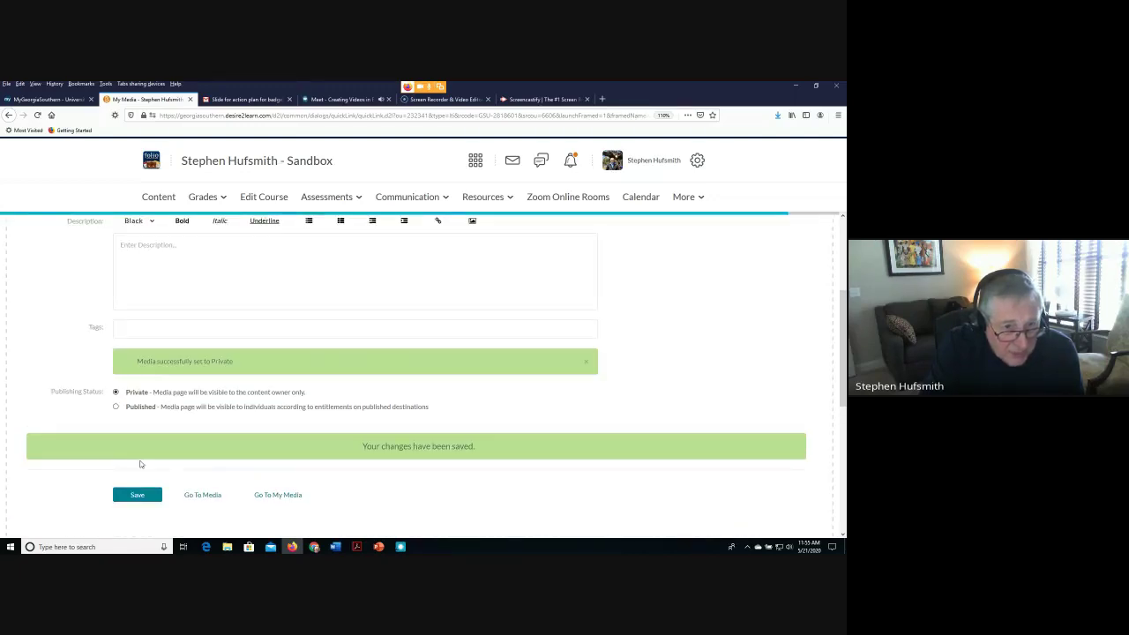
{"action": "left_click", "coordinate": [136, 494]}
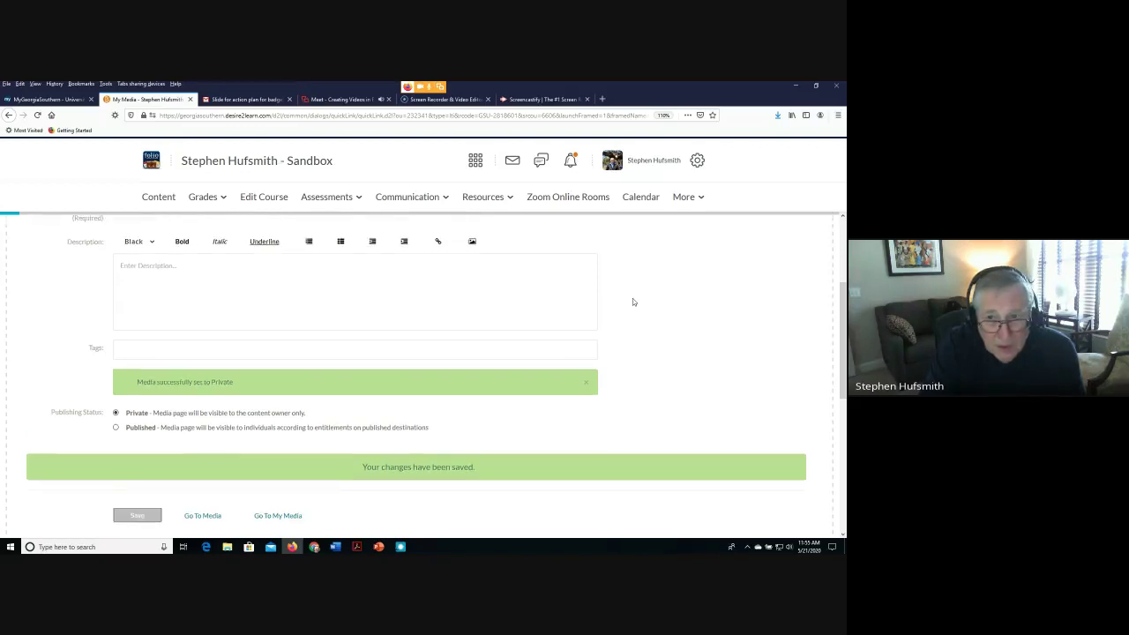
Return to My Media and examine the list of entries, including the new upload and the History 1101 videos
{"action": "left_click", "coordinate": [694, 196]}
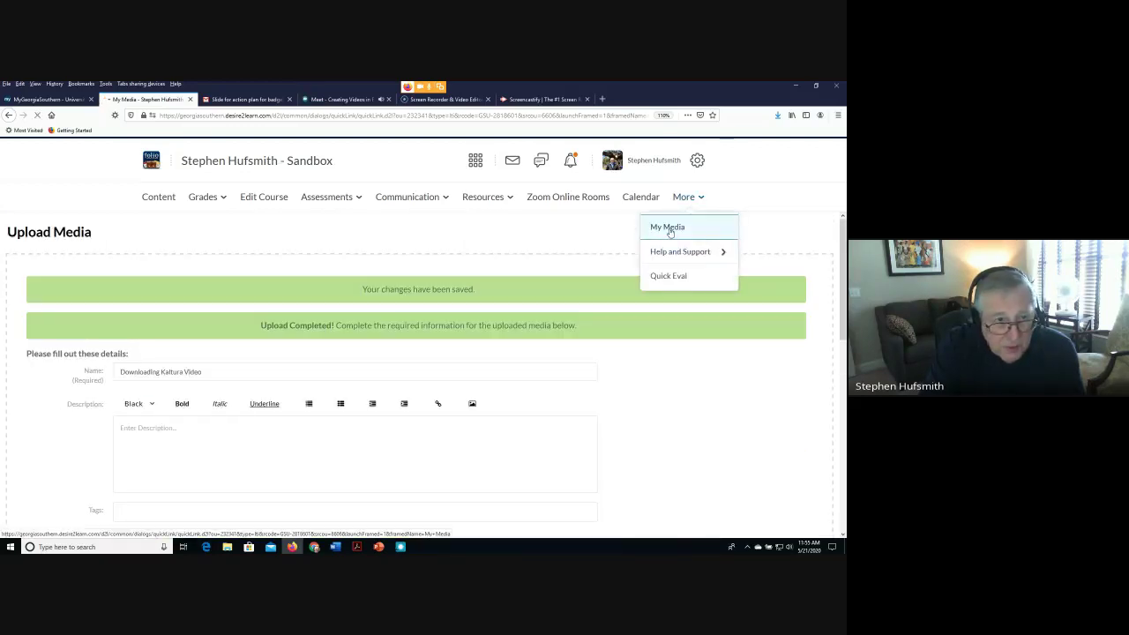
{"action": "left_click", "coordinate": [668, 229]}
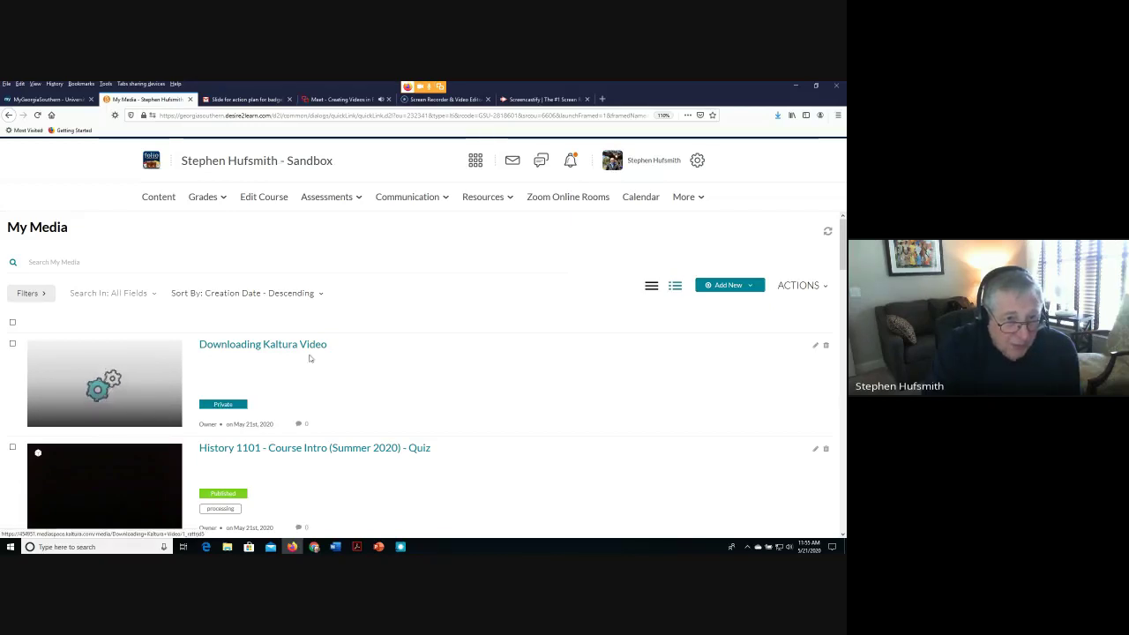
{"action": "scroll", "coordinate": [114, 494], "scroll_direction": "down", "scroll_amount": 2}
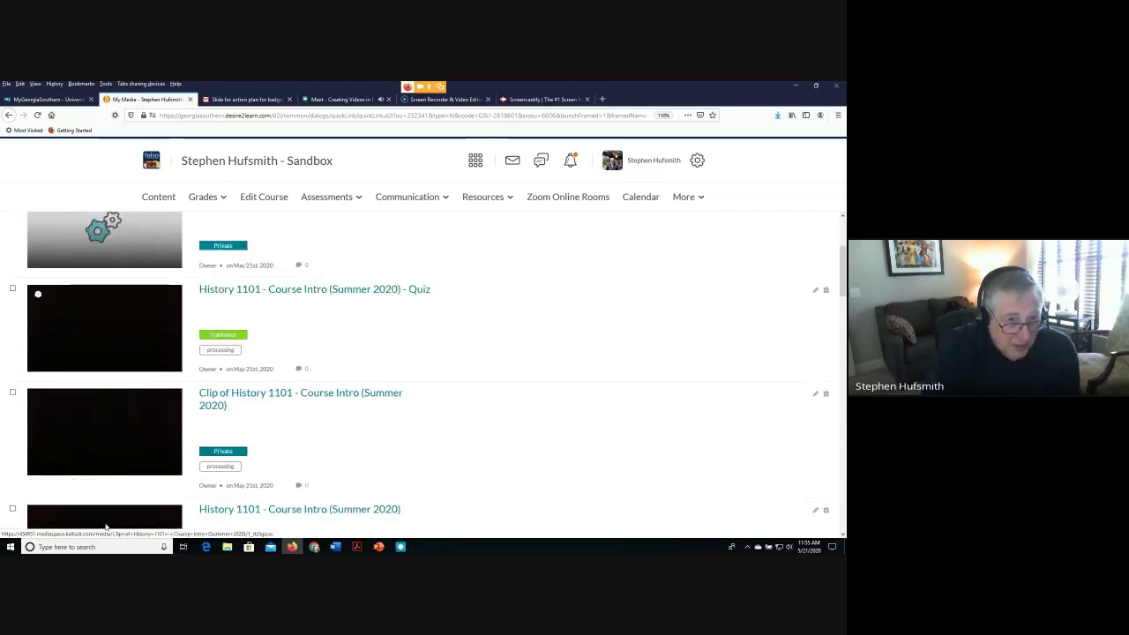
{"action": "scroll", "coordinate": [97, 521], "scroll_direction": "down", "scroll_amount": 3}
{"action": "scroll", "coordinate": [97, 508], "scroll_direction": "down", "scroll_amount": 1}
{"action": "scroll", "coordinate": [106, 494], "scroll_direction": "up", "scroll_amount": 4}
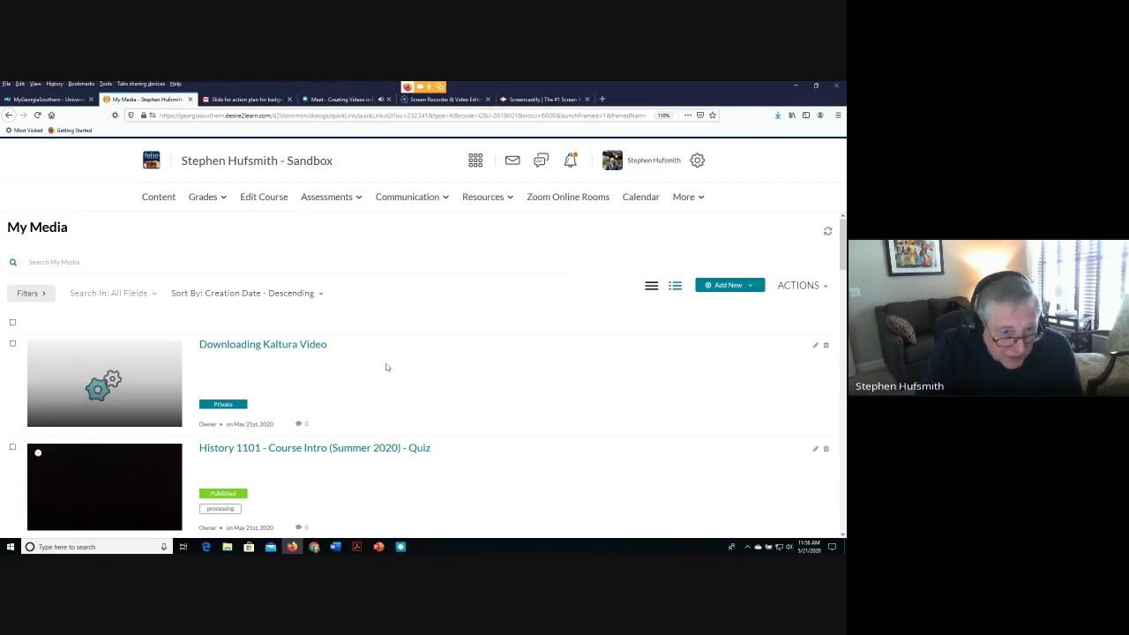
{"action": "scroll", "coordinate": [387, 393], "scroll_direction": "down", "scroll_amount": 3}
{"action": "scroll", "coordinate": [386, 394], "scroll_direction": "up", "scroll_amount": 3}
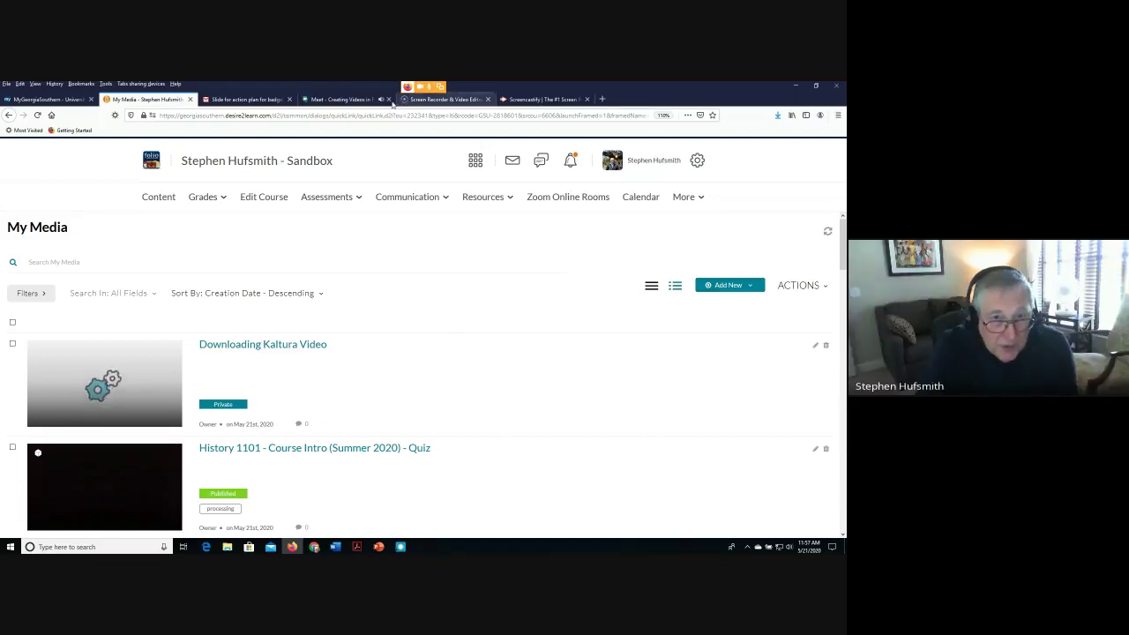
Launch the free recorder from the Screencast-O-Matic website, preview its webcam-only mode, and cancel the recording
{"action": "left_click", "coordinate": [462, 99]}
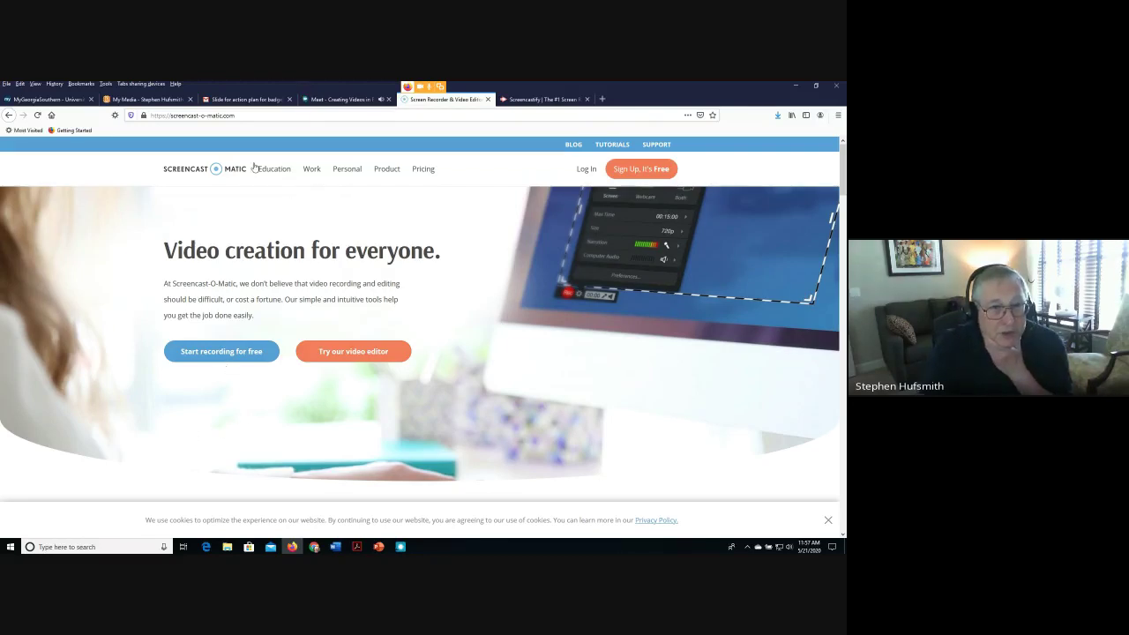
{"action": "left_click", "coordinate": [223, 360]}
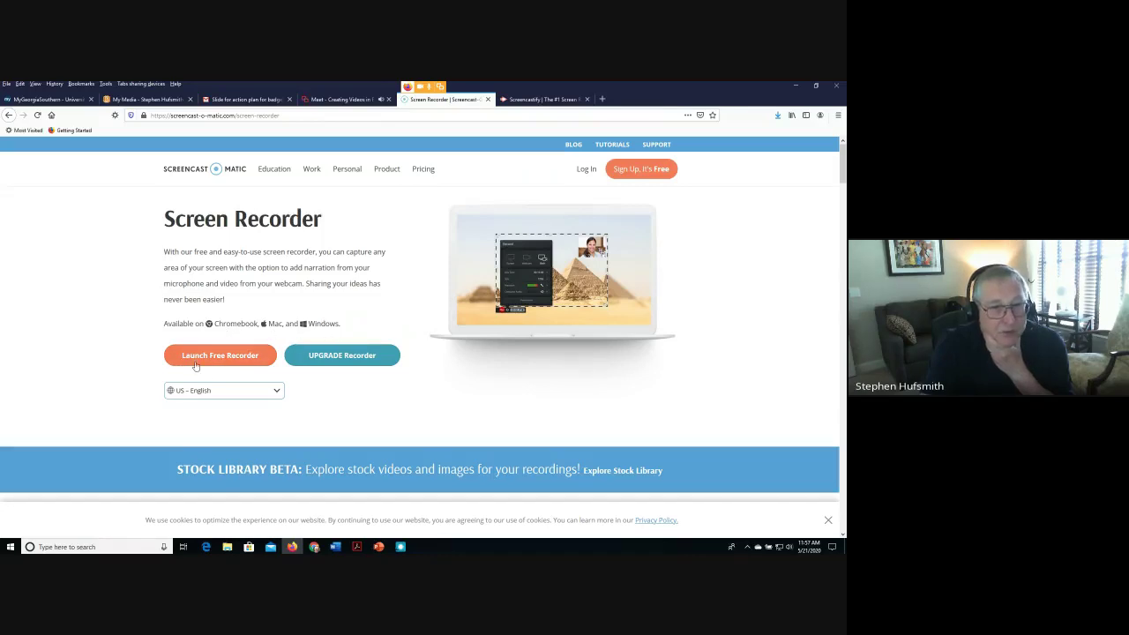
{"action": "left_click", "coordinate": [217, 356]}
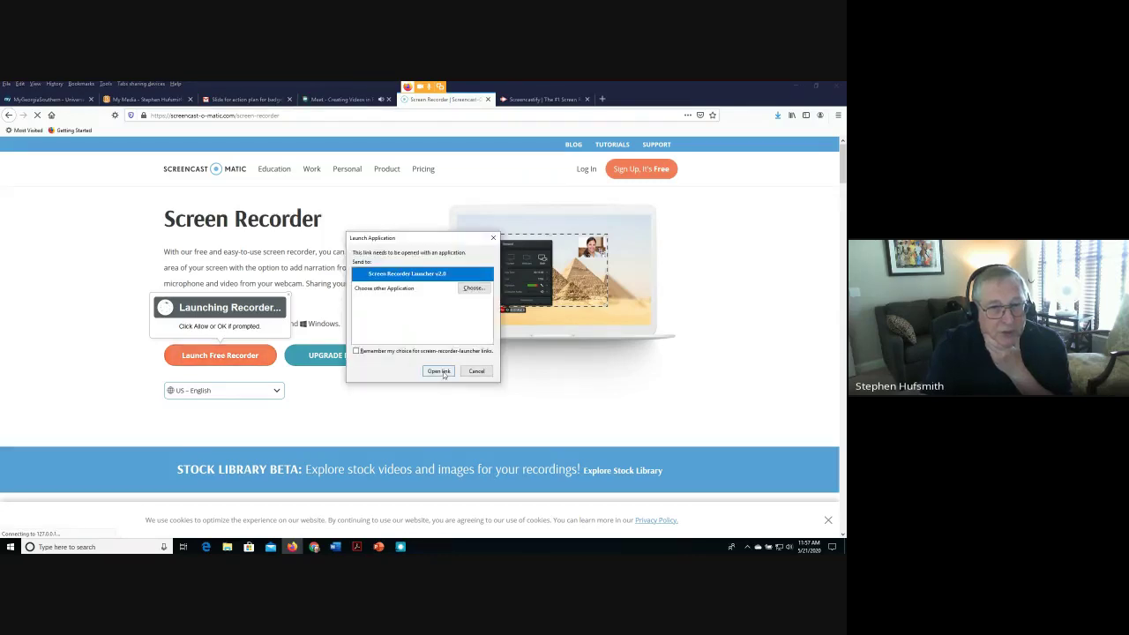
{"action": "left_click", "coordinate": [439, 371]}
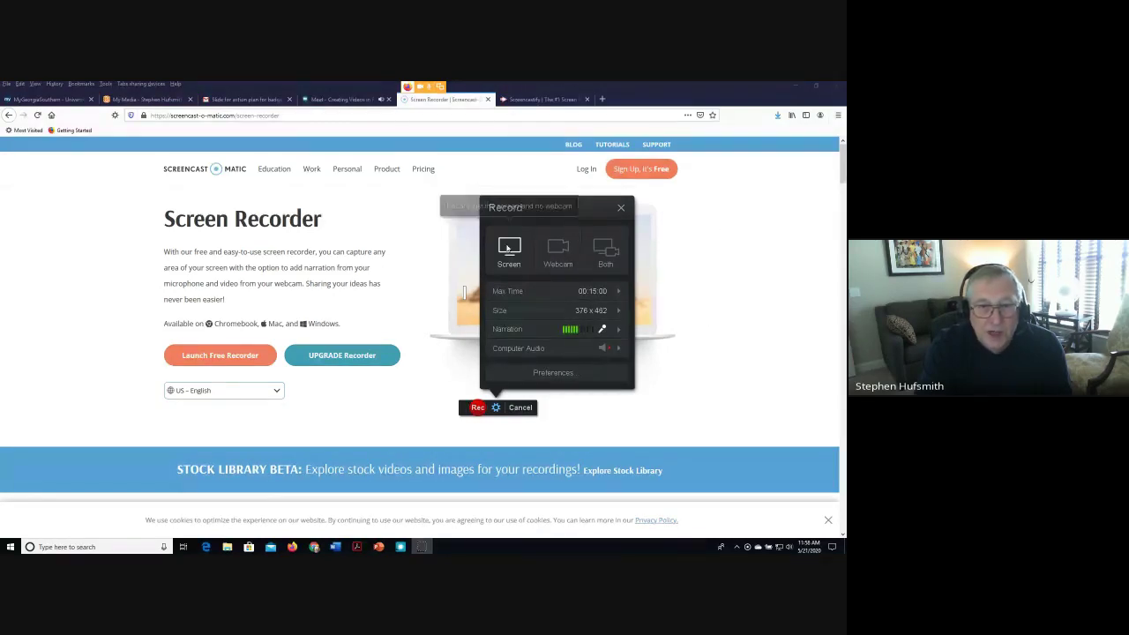
{"action": "left_click", "coordinate": [550, 253]}
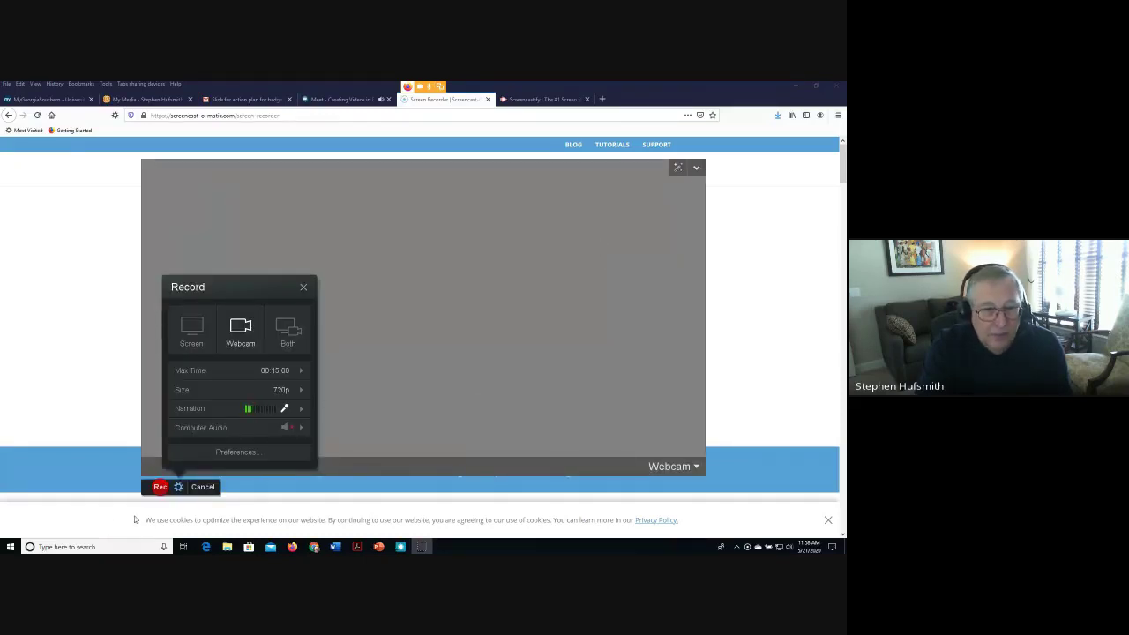
{"action": "left_click", "coordinate": [208, 487]}
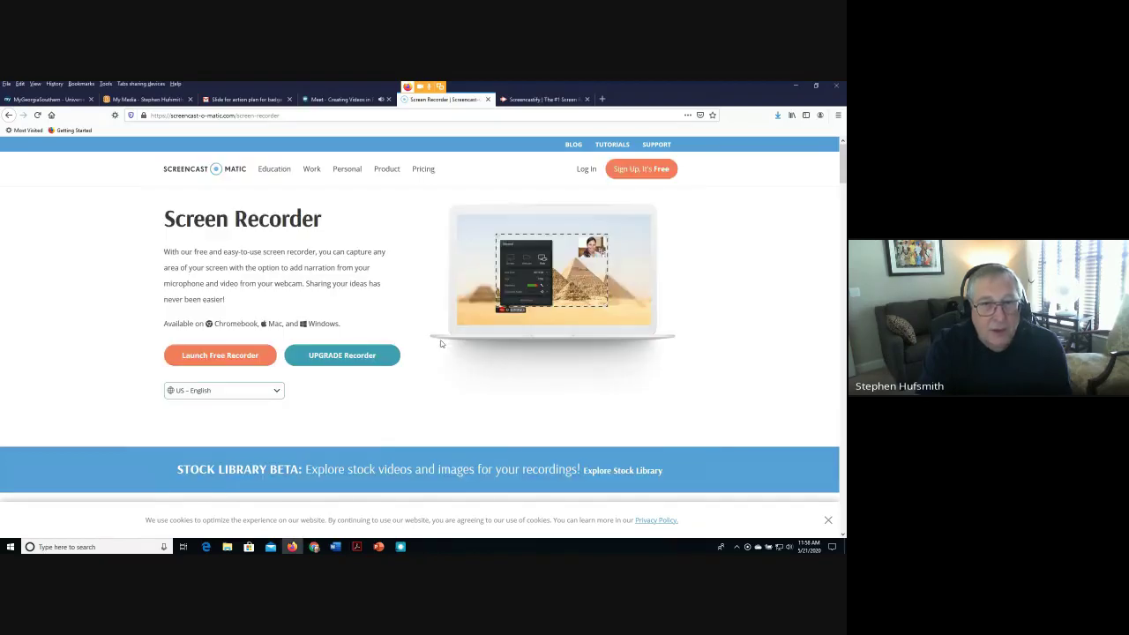
Switch to the Screencastify website to view its screen recorder
{"action": "left_click", "coordinate": [557, 100]}
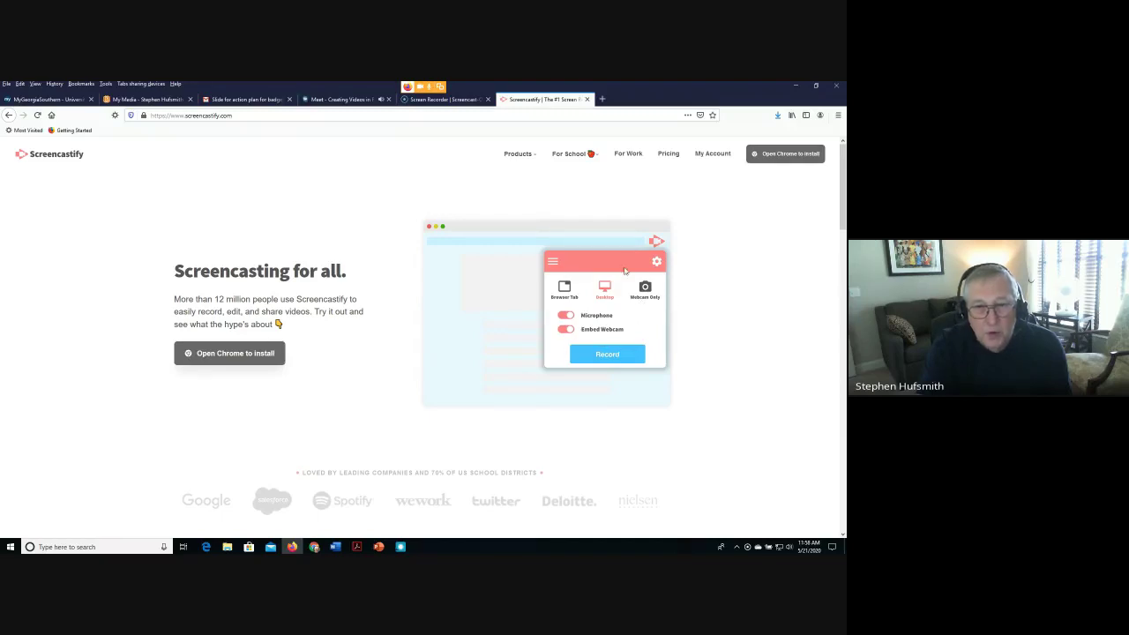
Show the emailed slide image with the steps for earning the Teaching with Technology badge, checking the Google Meet presentation in between
{"action": "left_click", "coordinate": [344, 98]}
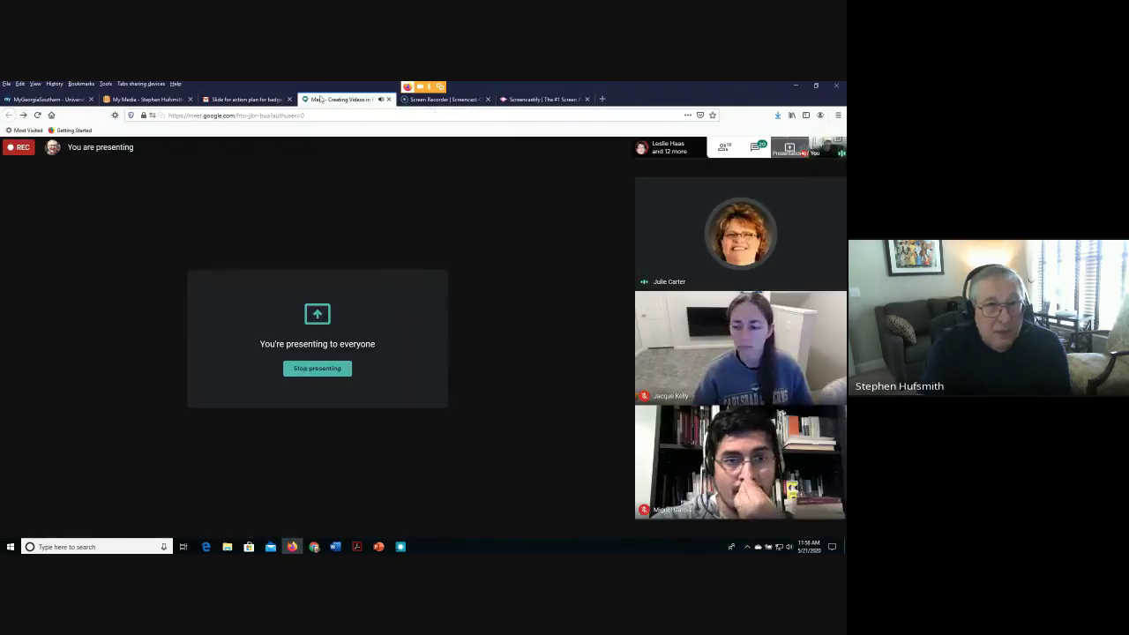
{"action": "left_click", "coordinate": [242, 98]}
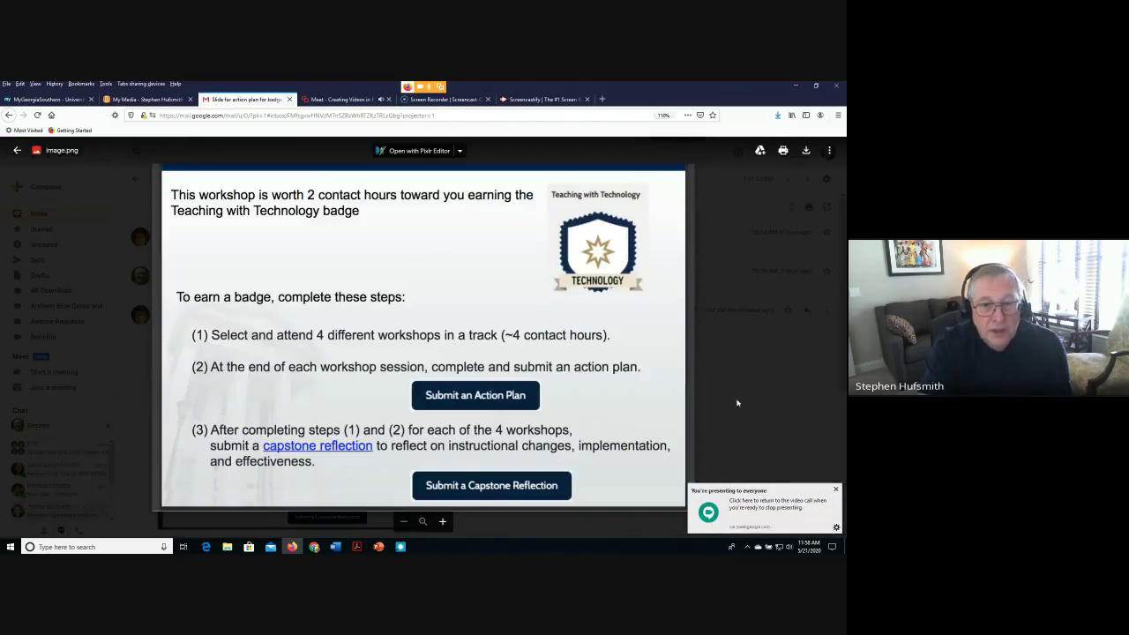
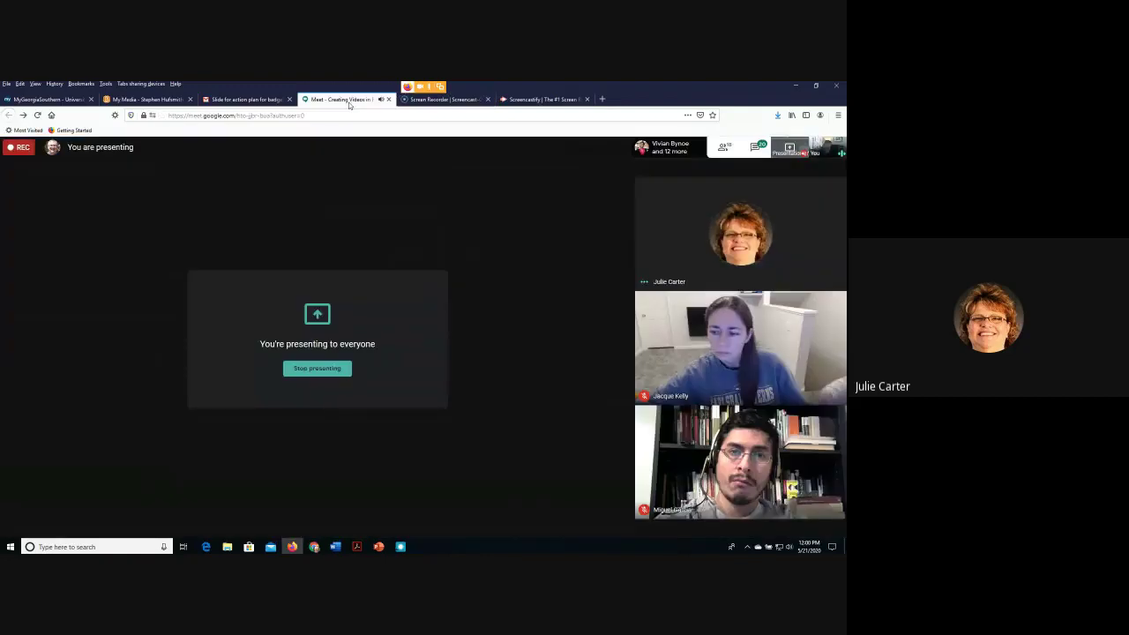
{"action": "left_click", "coordinate": [318, 370]}
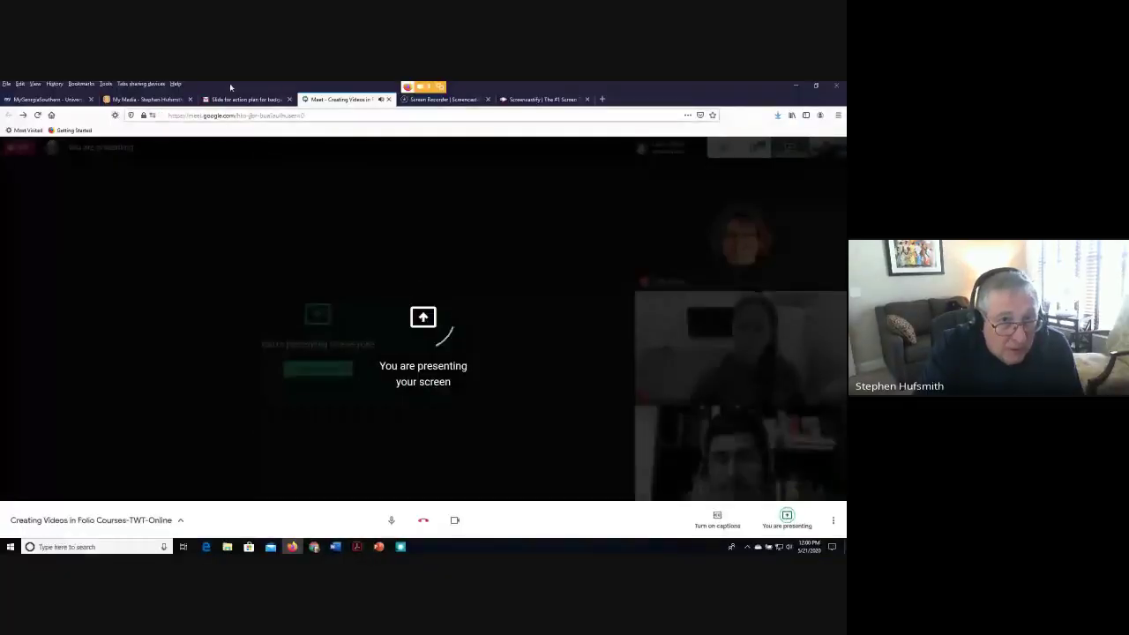
{"action": "left_click", "coordinate": [227, 100]}
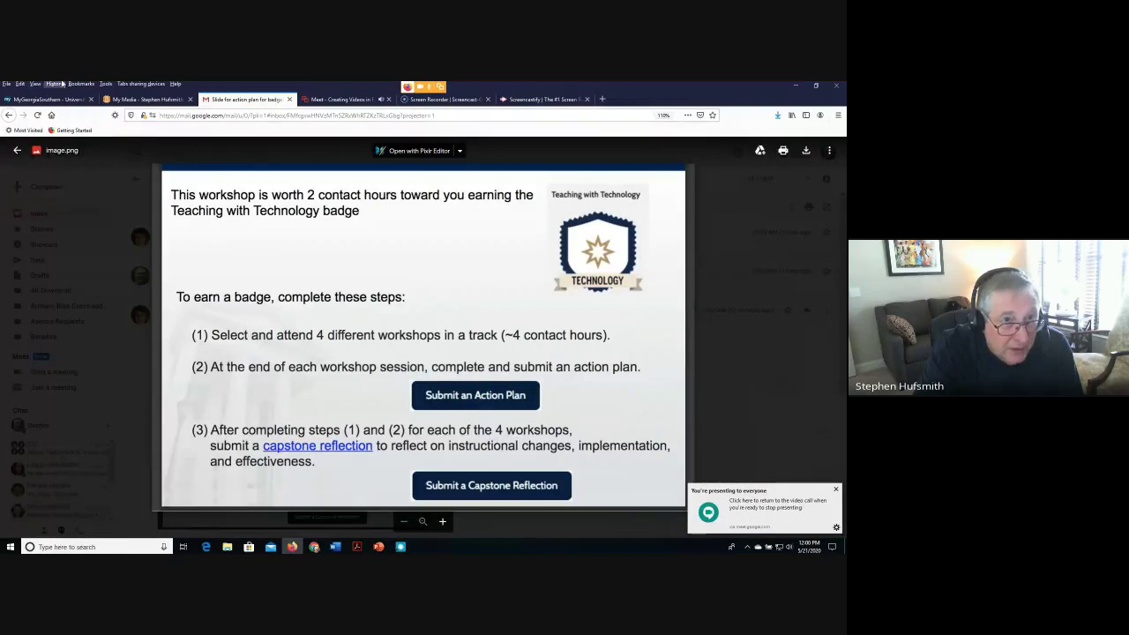
Return to the Sandbox course and view the Kaltura quiz columns in its gradebook
{"action": "left_click", "coordinate": [145, 98]}
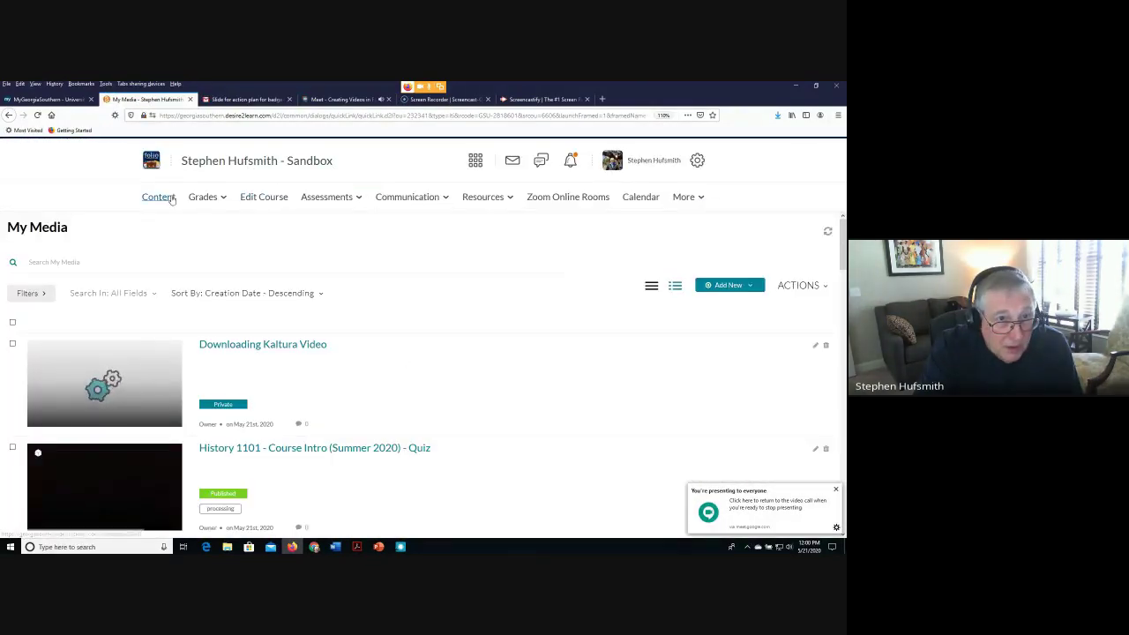
{"action": "left_click", "coordinate": [203, 197]}
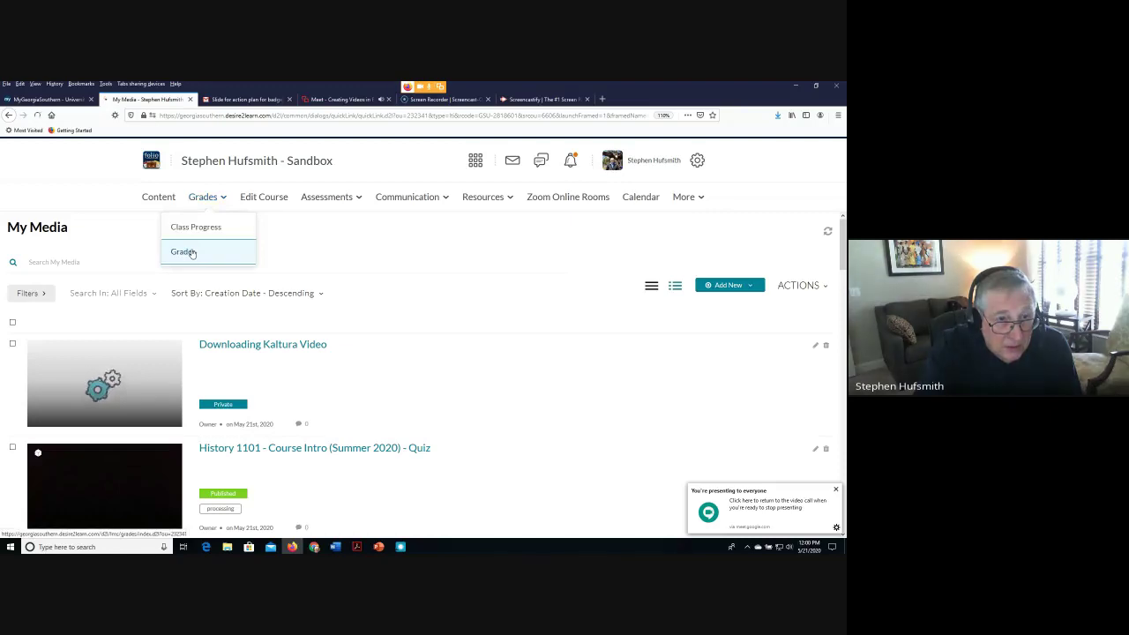
{"action": "left_click", "coordinate": [193, 253]}
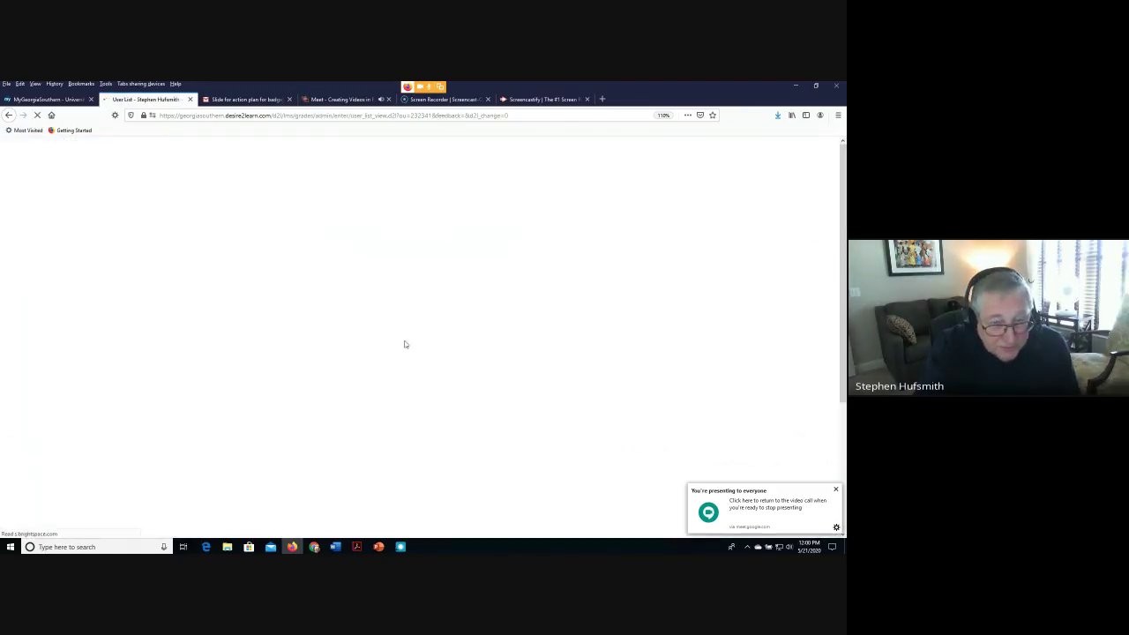
{"action": "scroll", "coordinate": [418, 373], "scroll_direction": "down", "scroll_amount": 3}
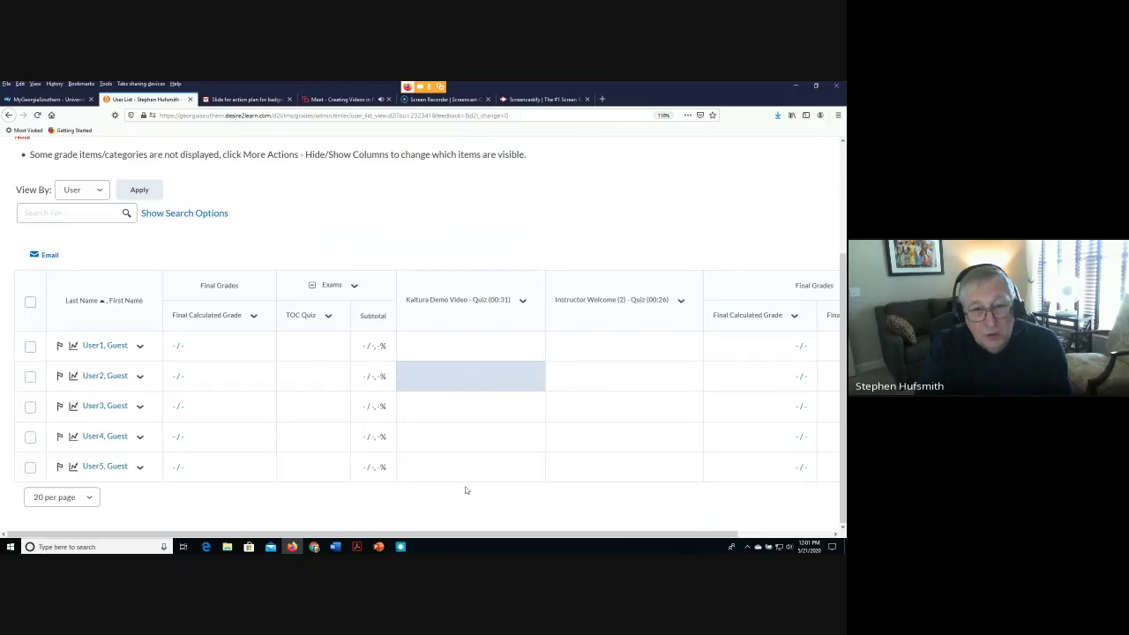
Look at the options available for the Kaltura Demo Video - Quiz grade column and leave them unused
{"action": "left_click", "coordinate": [523, 301]}
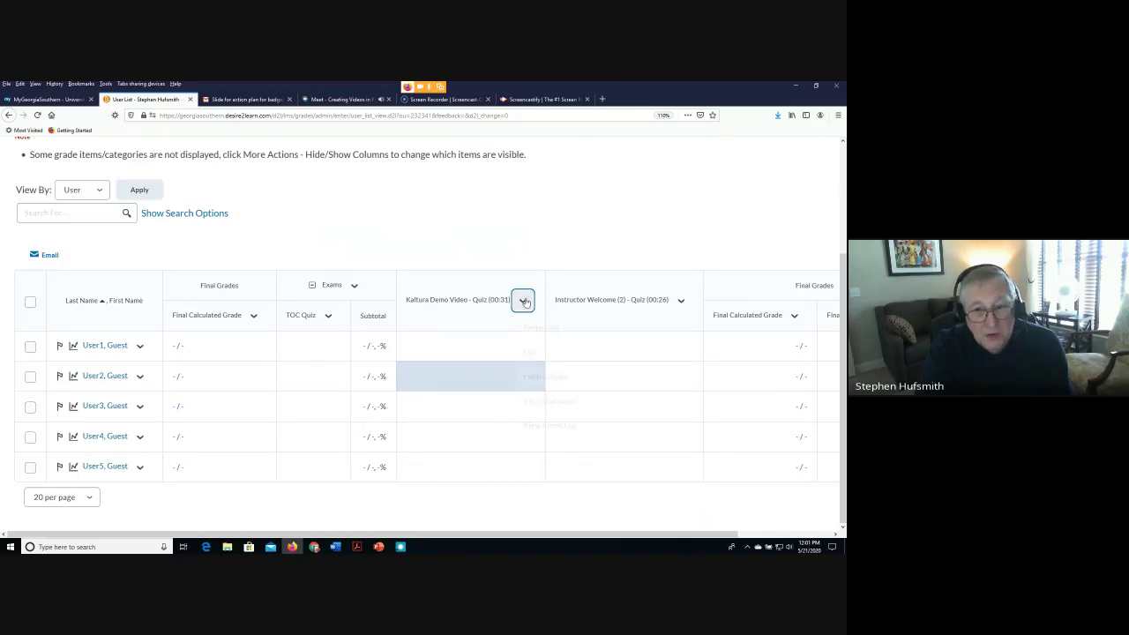
{"action": "left_click", "coordinate": [458, 327]}
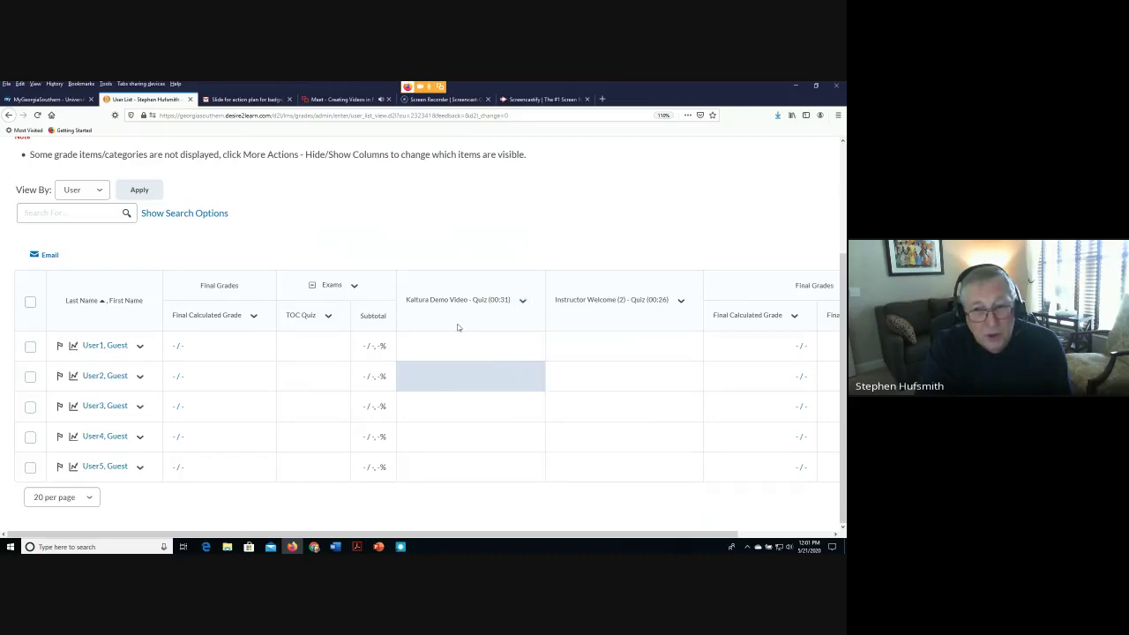
{"action": "left_click", "coordinate": [524, 302]}
{"action": "left_click", "coordinate": [451, 319]}
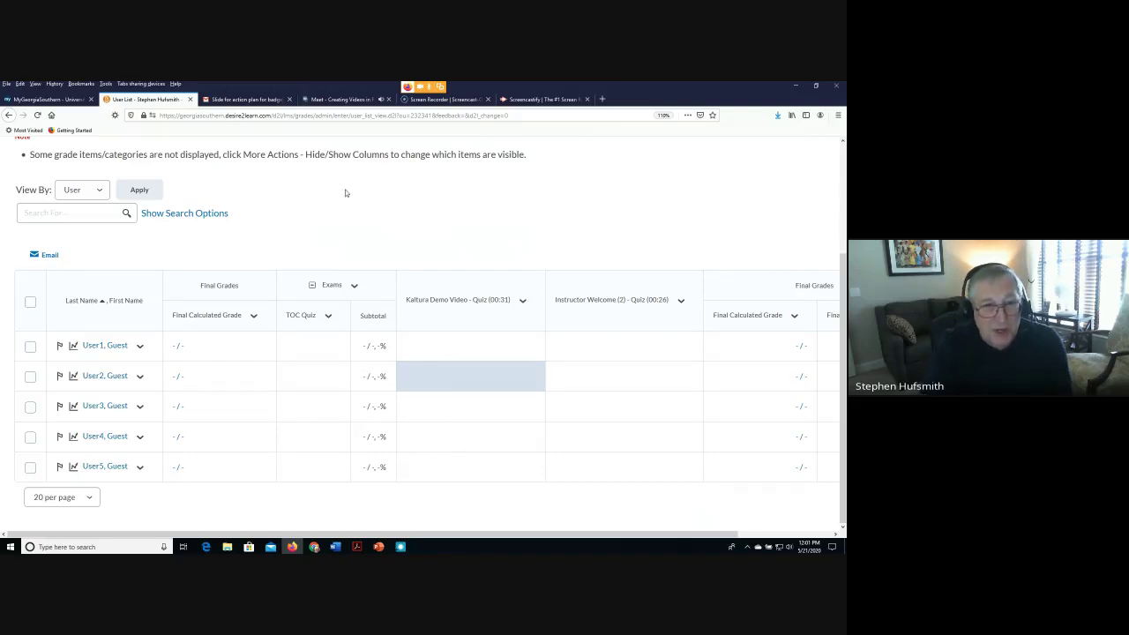
Go back to My Media and open the History 1101 - Course Intro (Summer 2020) - Quiz entry
{"action": "scroll", "coordinate": [421, 205], "scroll_direction": "up", "scroll_amount": 3}
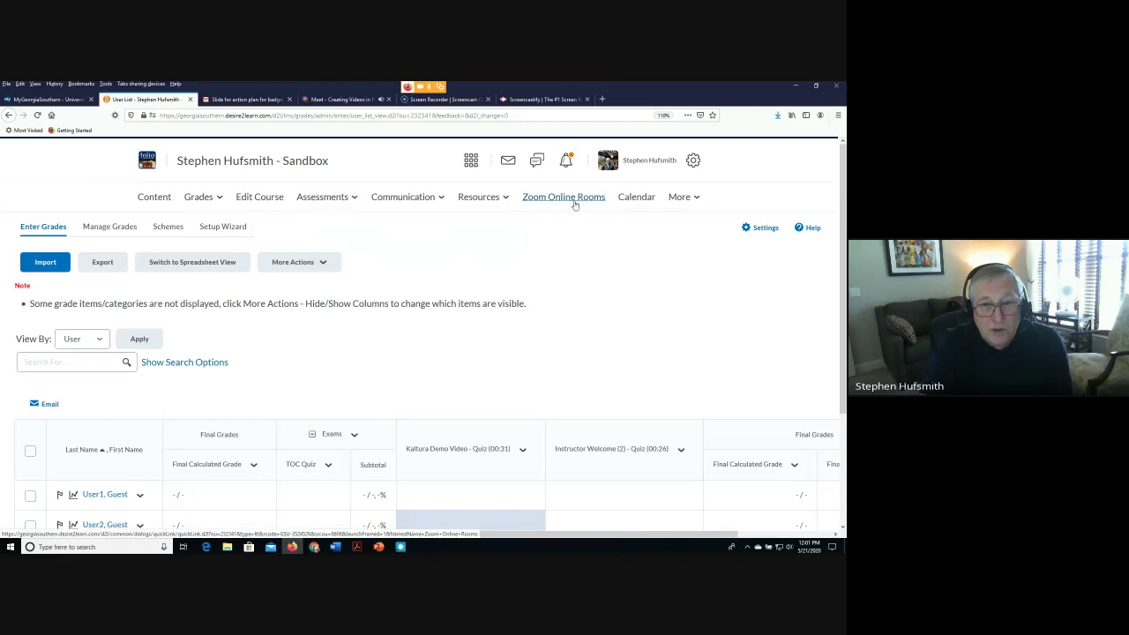
{"action": "left_click", "coordinate": [678, 196]}
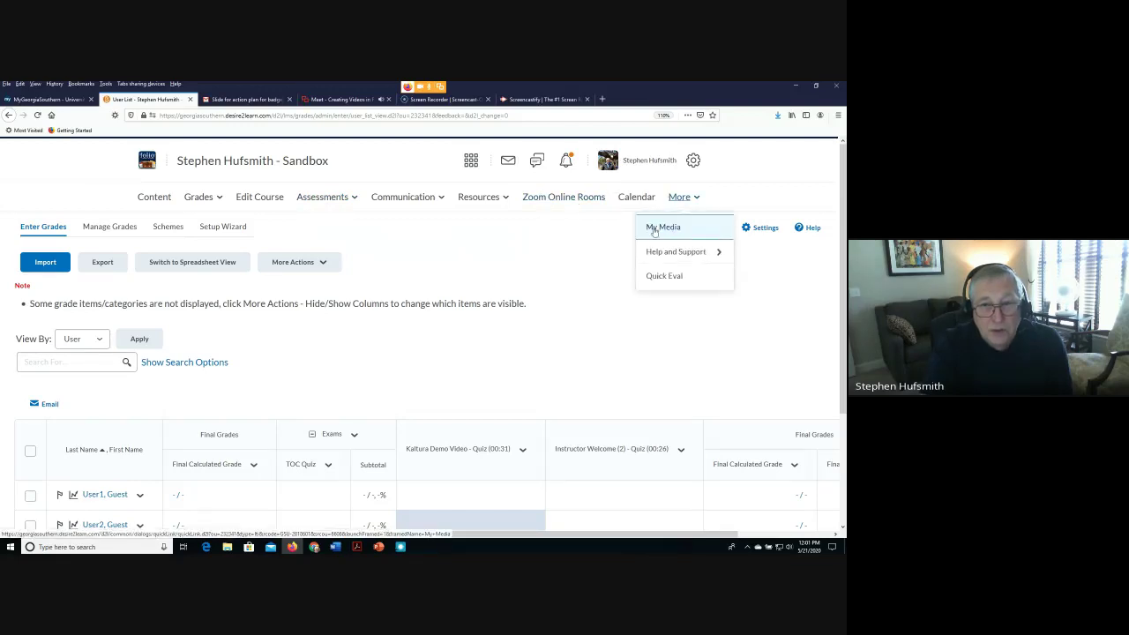
{"action": "left_click", "coordinate": [656, 231]}
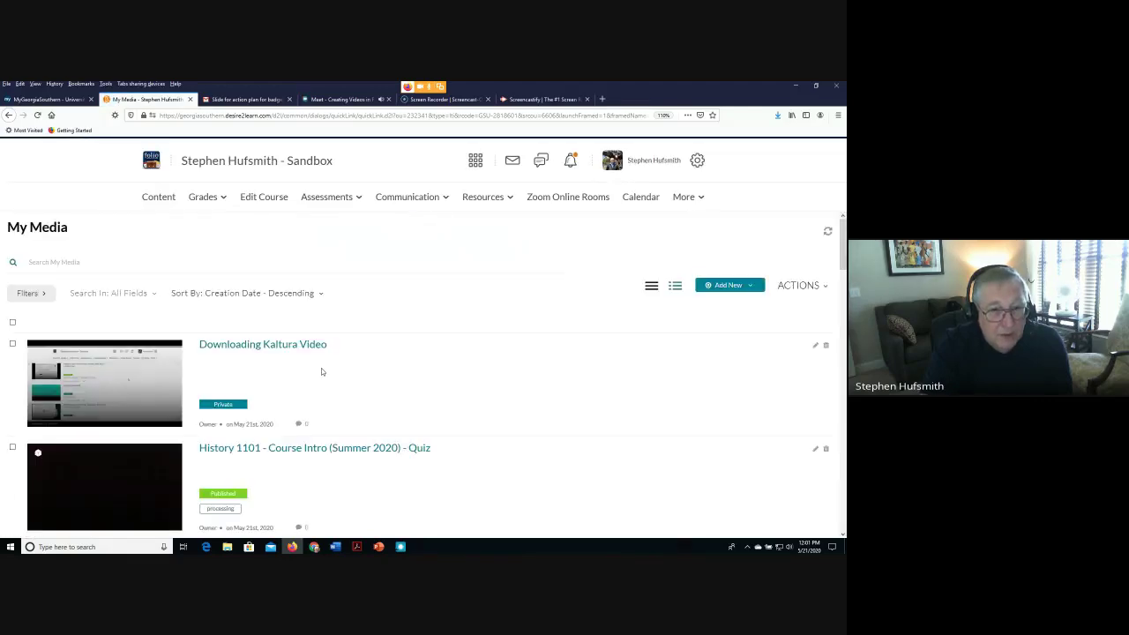
{"action": "scroll", "coordinate": [321, 371], "scroll_direction": "down", "scroll_amount": 4}
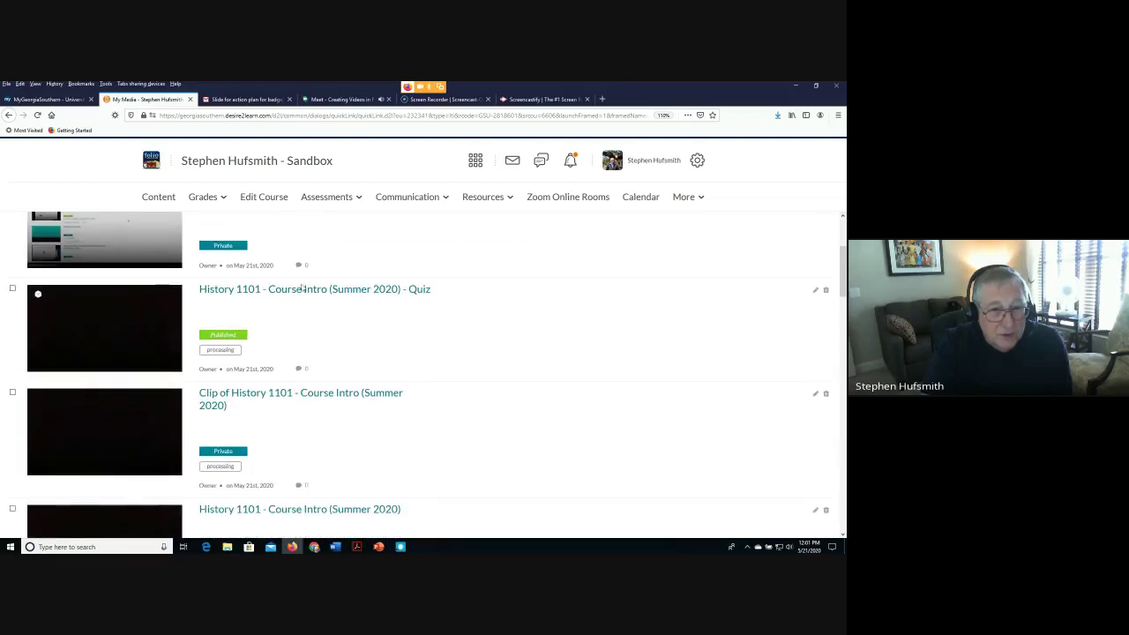
{"action": "left_click", "coordinate": [300, 292]}
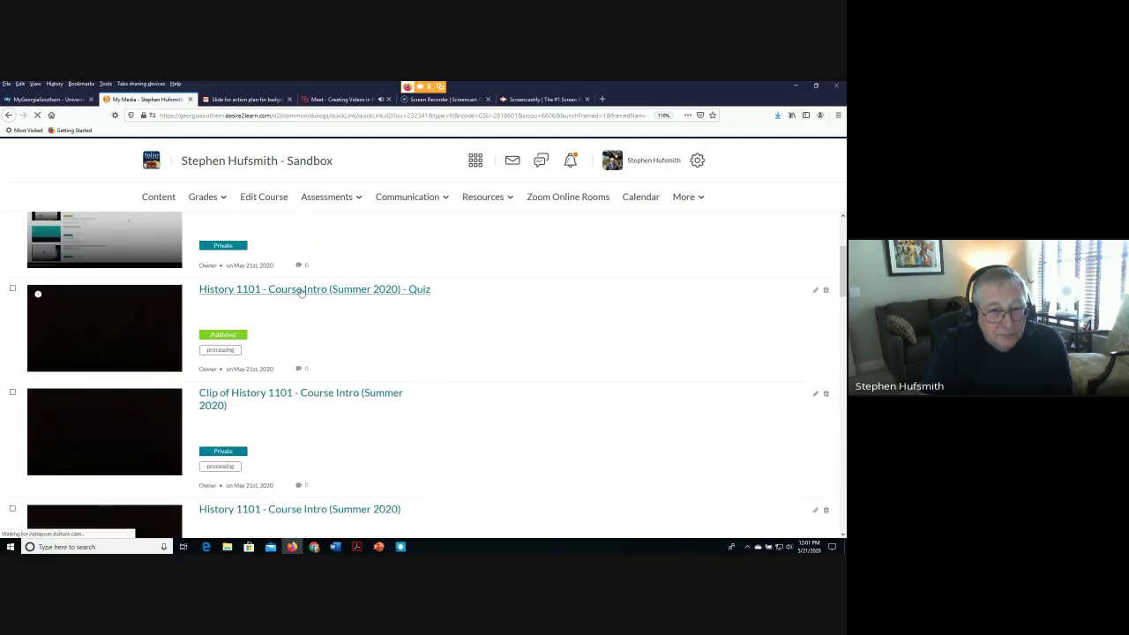
Open the analytics for the History 1101 - Course Intro (Summer 2020) - Quiz
{"action": "scroll", "coordinate": [587, 435], "scroll_direction": "down", "scroll_amount": 3}
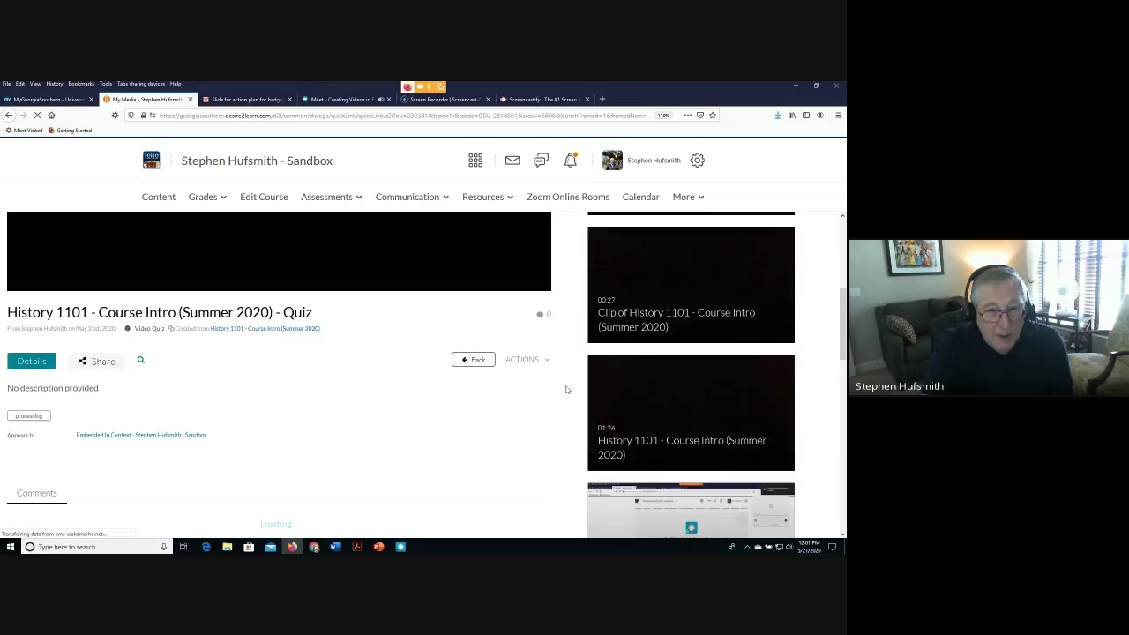
{"action": "left_click", "coordinate": [525, 443]}
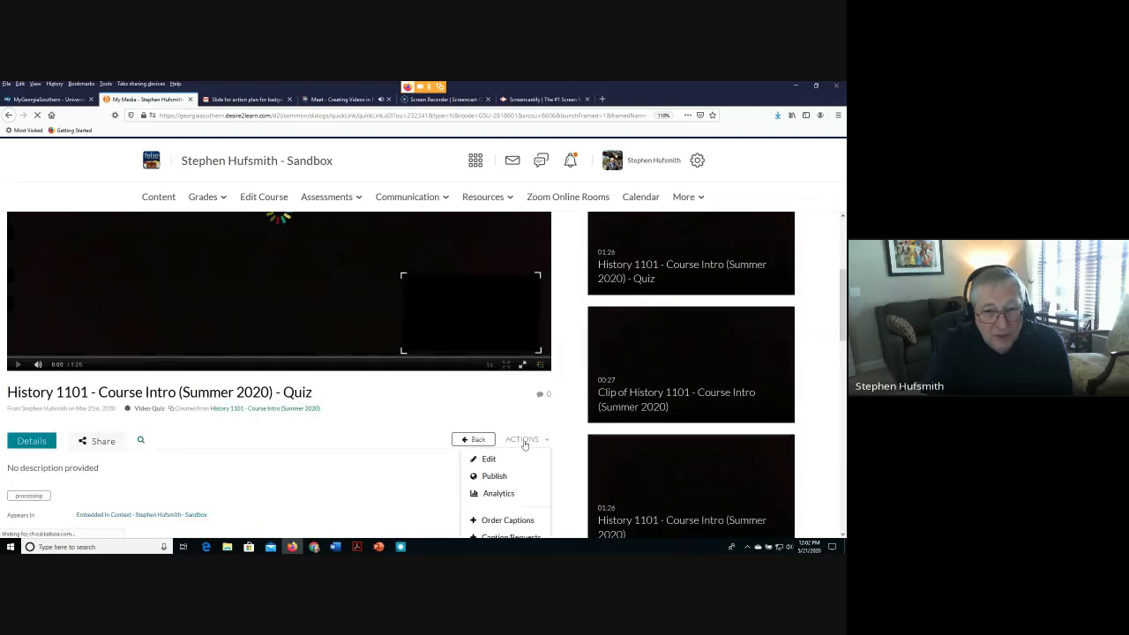
{"action": "scroll", "coordinate": [525, 446], "scroll_direction": "down", "scroll_amount": 2}
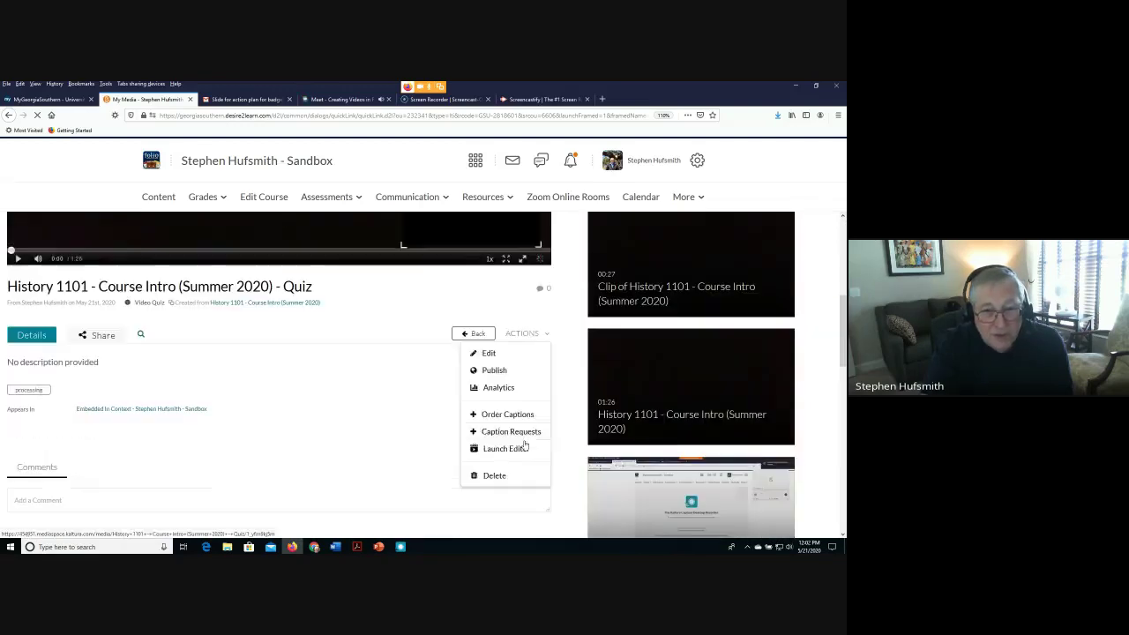
{"action": "left_click", "coordinate": [496, 388]}
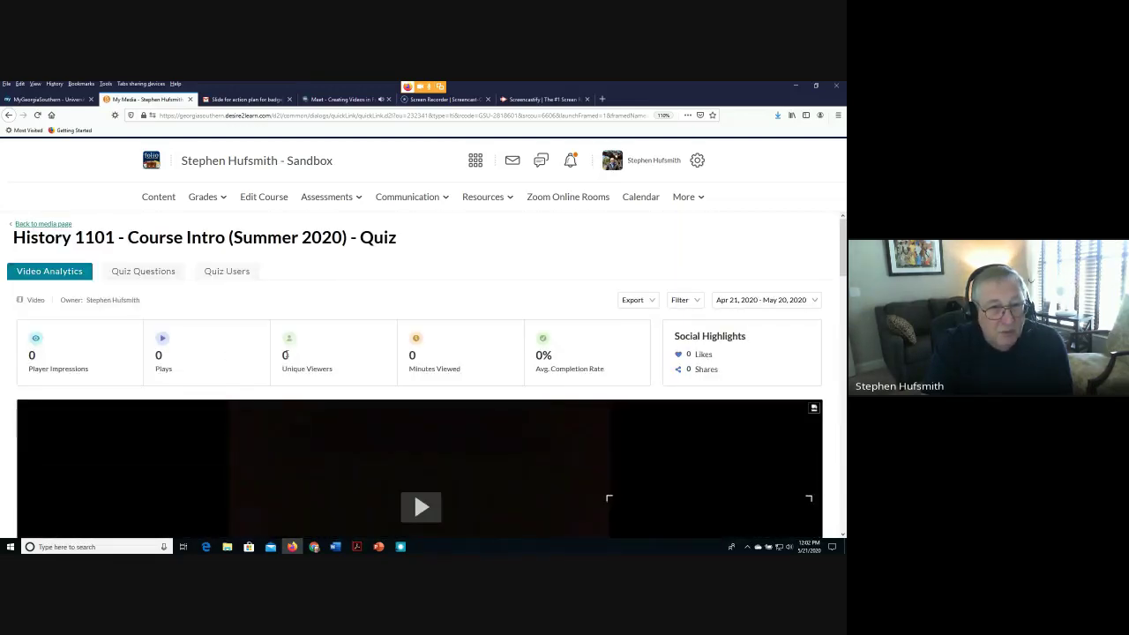
Examine the quiz's video analytics, including the summary figures and the views graph beneath the player
{"action": "scroll", "coordinate": [320, 403], "scroll_direction": "down", "scroll_amount": 3}
{"action": "scroll", "coordinate": [321, 403], "scroll_direction": "down", "scroll_amount": 8}
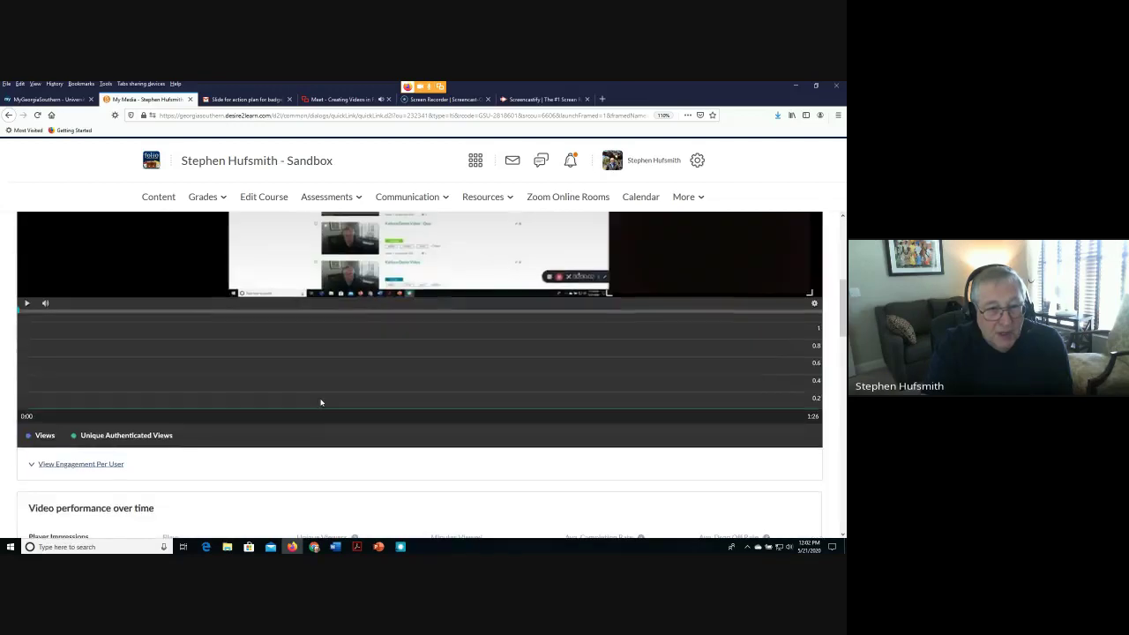
{"action": "scroll", "coordinate": [321, 403], "scroll_direction": "up", "scroll_amount": 3}
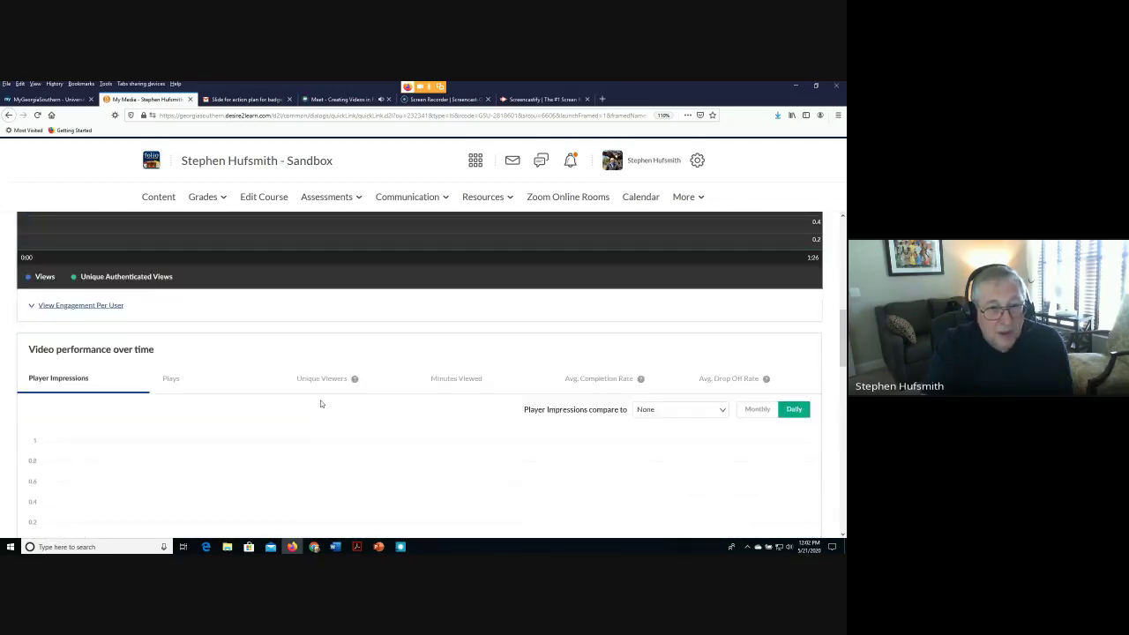
{"action": "scroll", "coordinate": [320, 403], "scroll_direction": "up", "scroll_amount": 1}
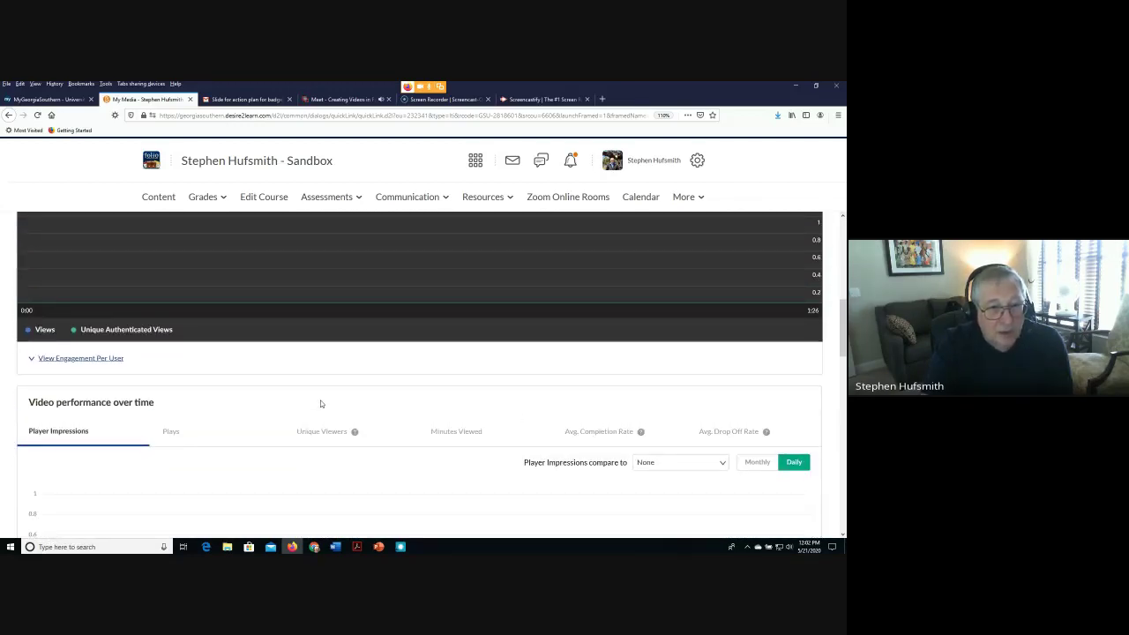
{"action": "scroll", "coordinate": [320, 403], "scroll_direction": "up", "scroll_amount": 1}
{"action": "scroll", "coordinate": [320, 403], "scroll_direction": "up", "scroll_amount": 4}
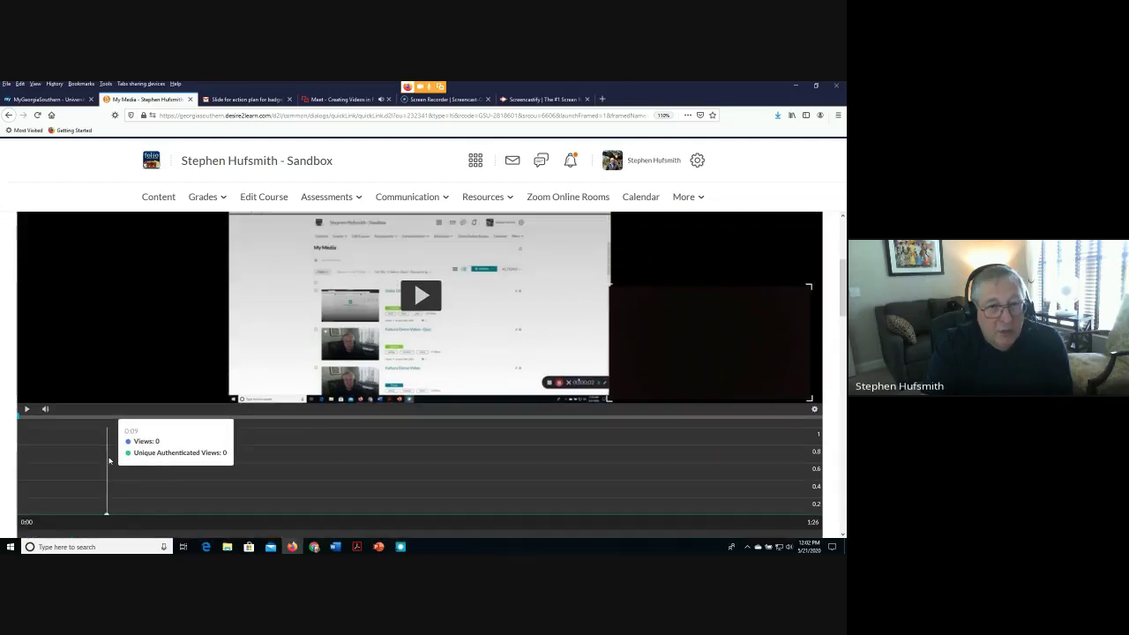
{"action": "scroll", "coordinate": [214, 339], "scroll_direction": "up", "scroll_amount": 2}
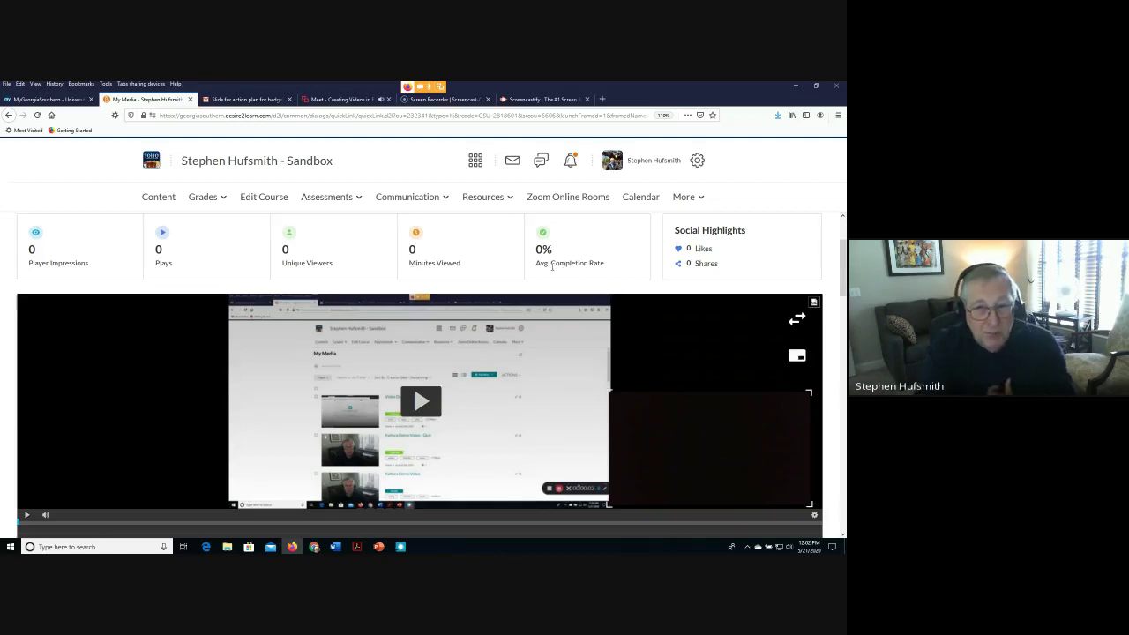
Show Unique Viewers in the video performance over time graph and look through the engagement and Top Countries sections
{"action": "scroll", "coordinate": [543, 435], "scroll_direction": "down", "scroll_amount": 5}
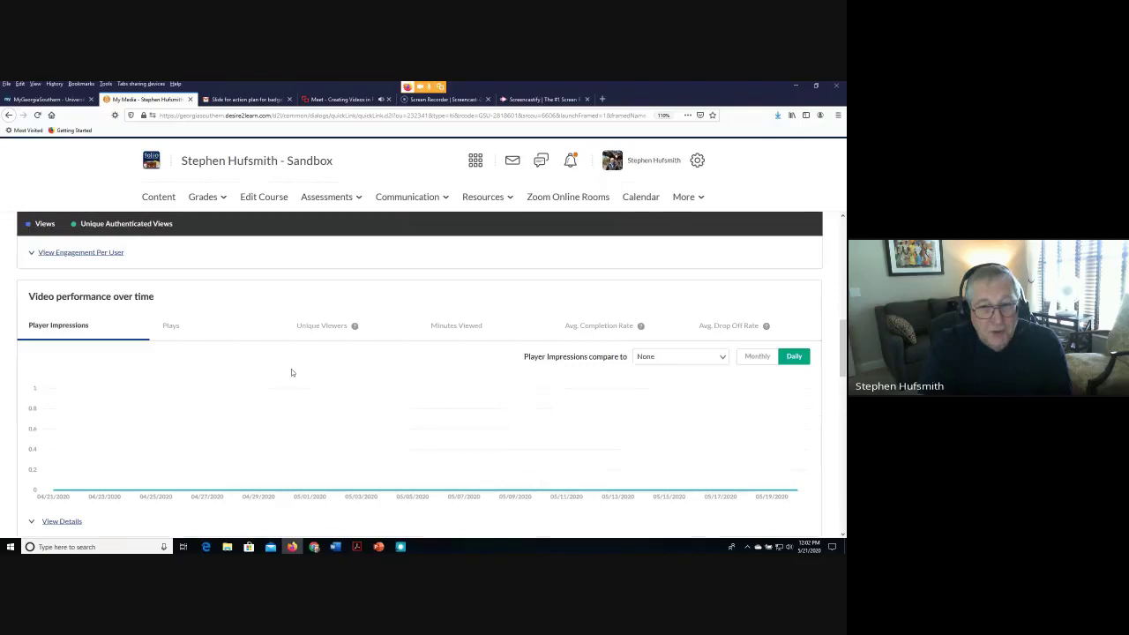
{"action": "left_click", "coordinate": [313, 326]}
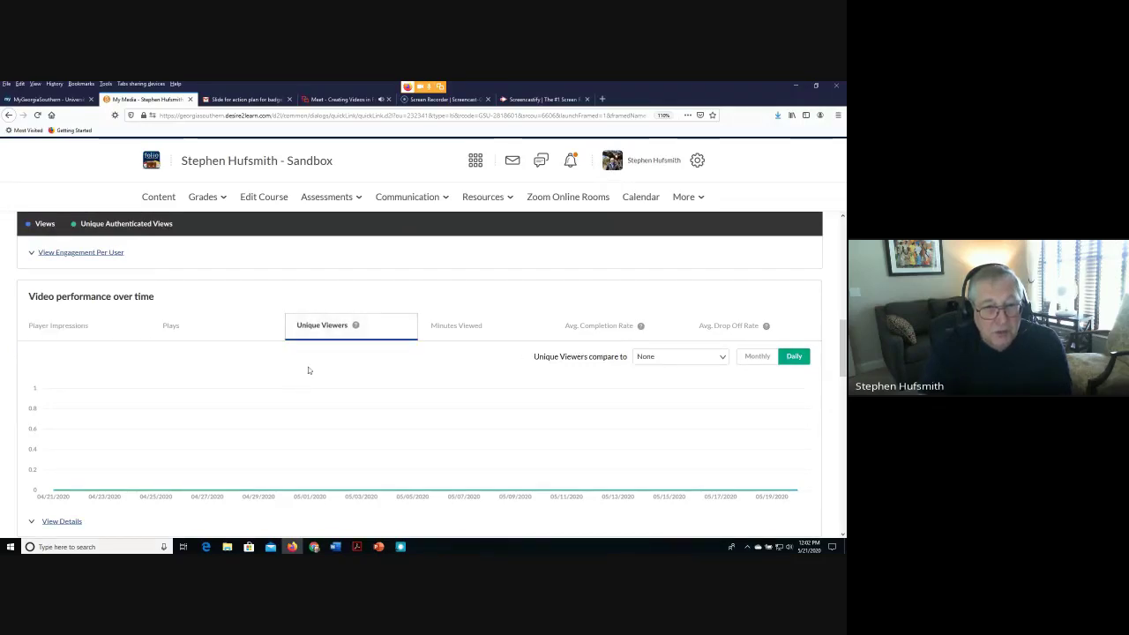
{"action": "mouse_move", "coordinate": [334, 476]}
{"action": "scroll", "coordinate": [335, 476], "scroll_direction": "down", "scroll_amount": 5}
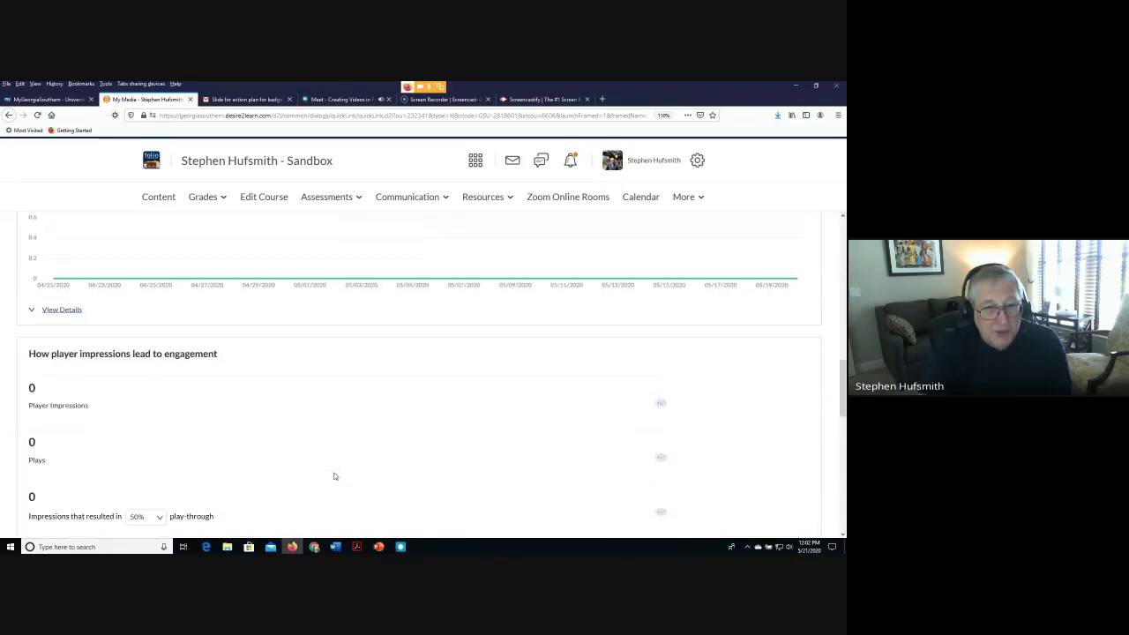
{"action": "scroll", "coordinate": [334, 472], "scroll_direction": "down", "scroll_amount": 1}
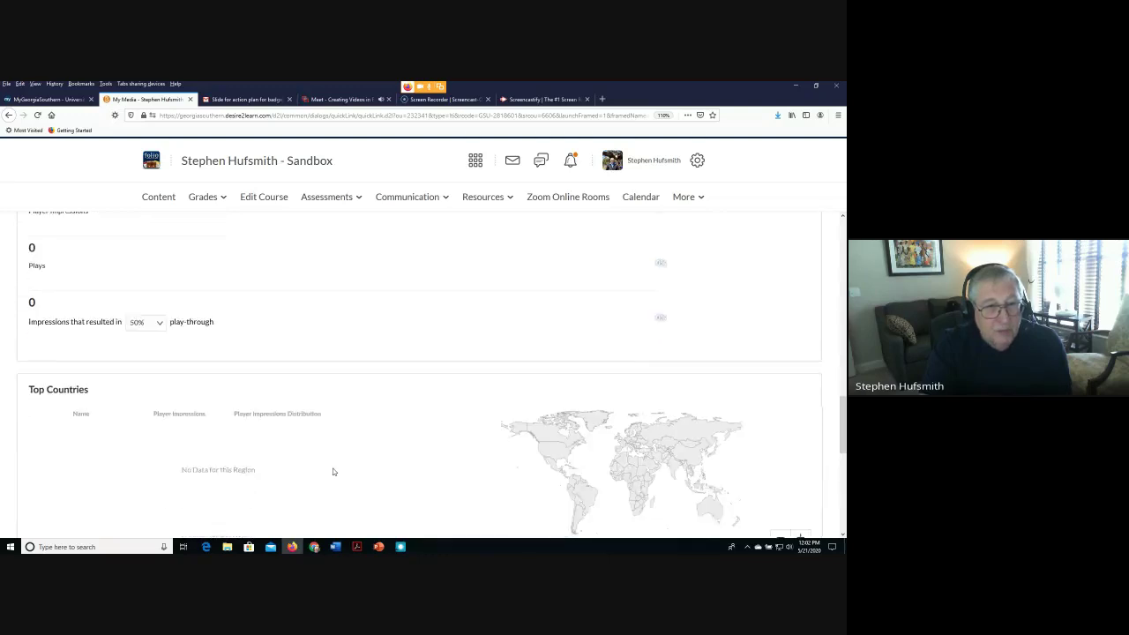
{"action": "scroll", "coordinate": [333, 472], "scroll_direction": "up", "scroll_amount": 3}
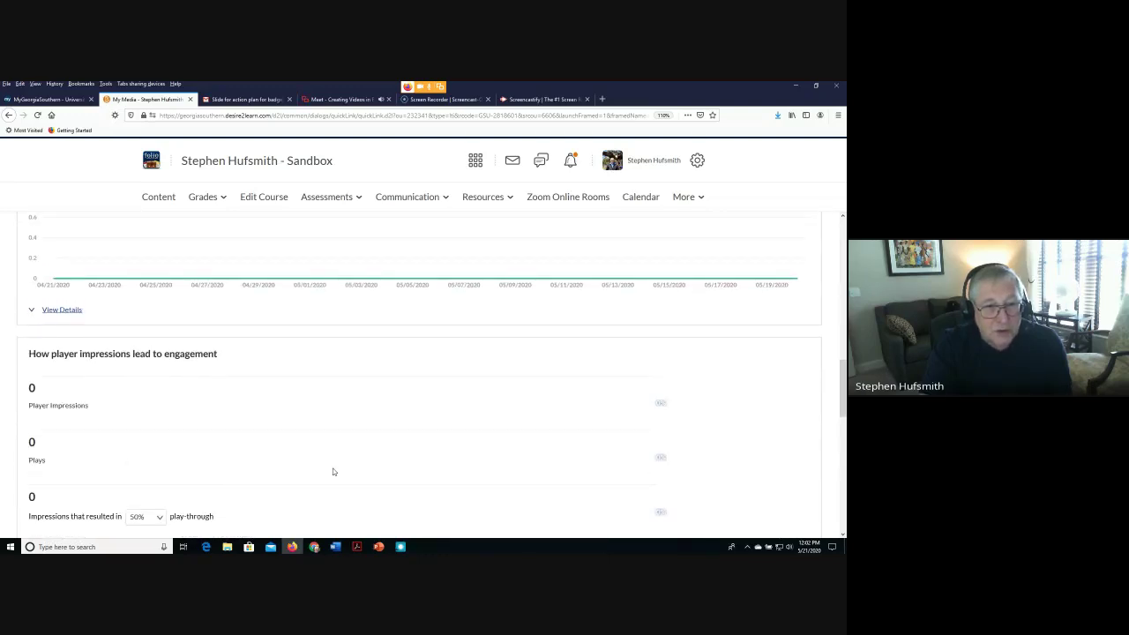
{"action": "scroll", "coordinate": [333, 471], "scroll_direction": "up", "scroll_amount": 2}
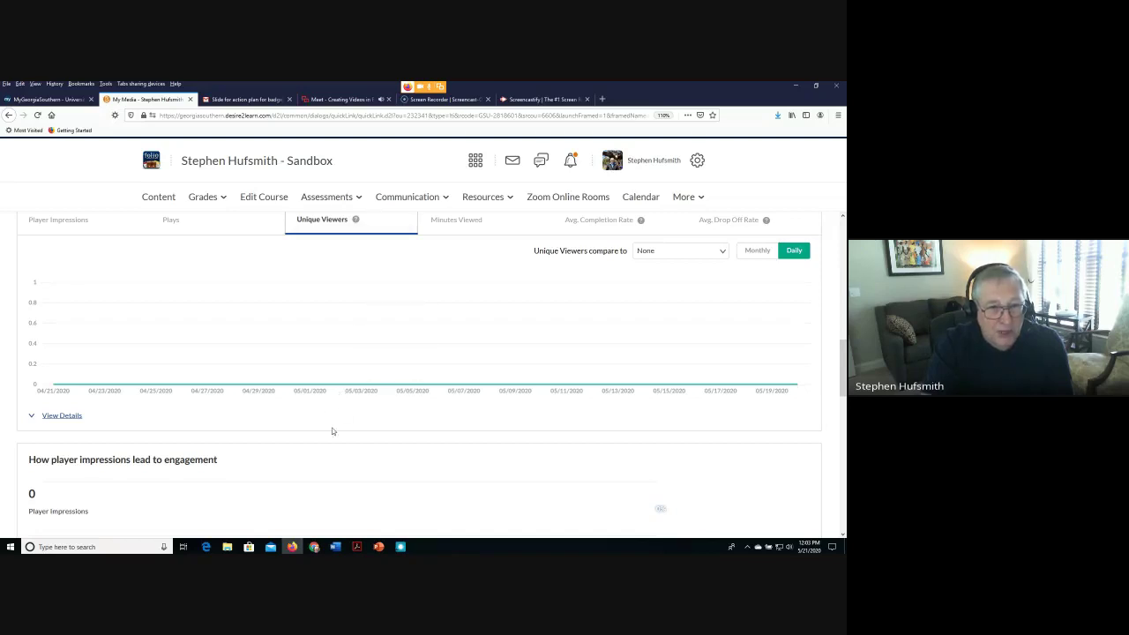
Review the analytics page again, from the performance and engagement sections back to the player and summary figures
{"action": "scroll", "coordinate": [337, 388], "scroll_direction": "up", "scroll_amount": 3}
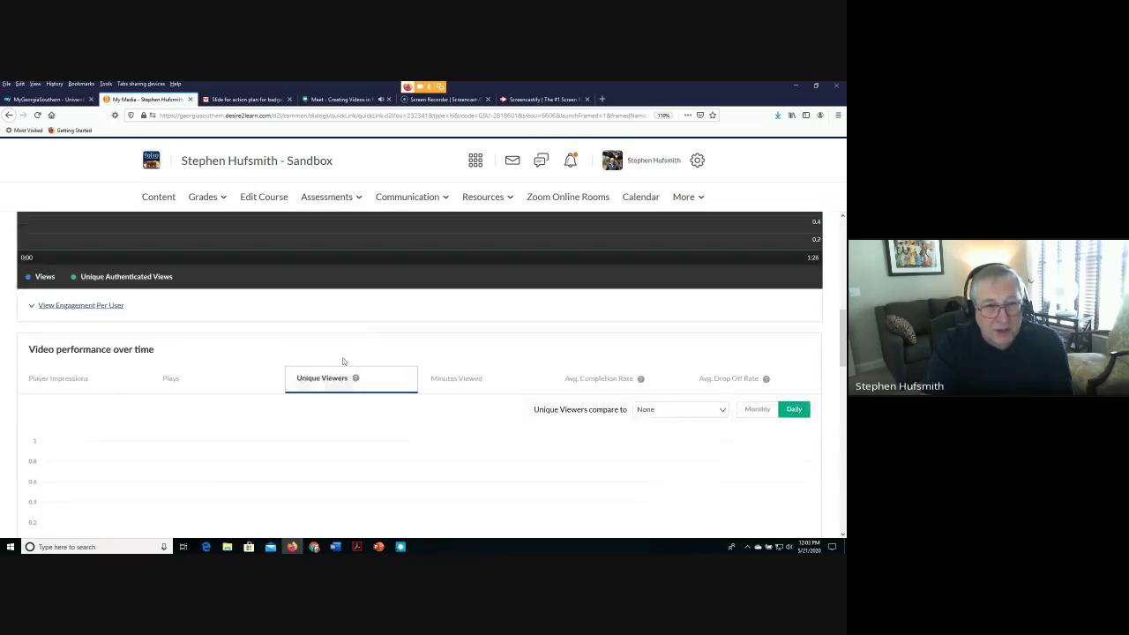
{"action": "scroll", "coordinate": [338, 384], "scroll_direction": "down", "scroll_amount": 2}
{"action": "scroll", "coordinate": [338, 384], "scroll_direction": "down", "scroll_amount": 2}
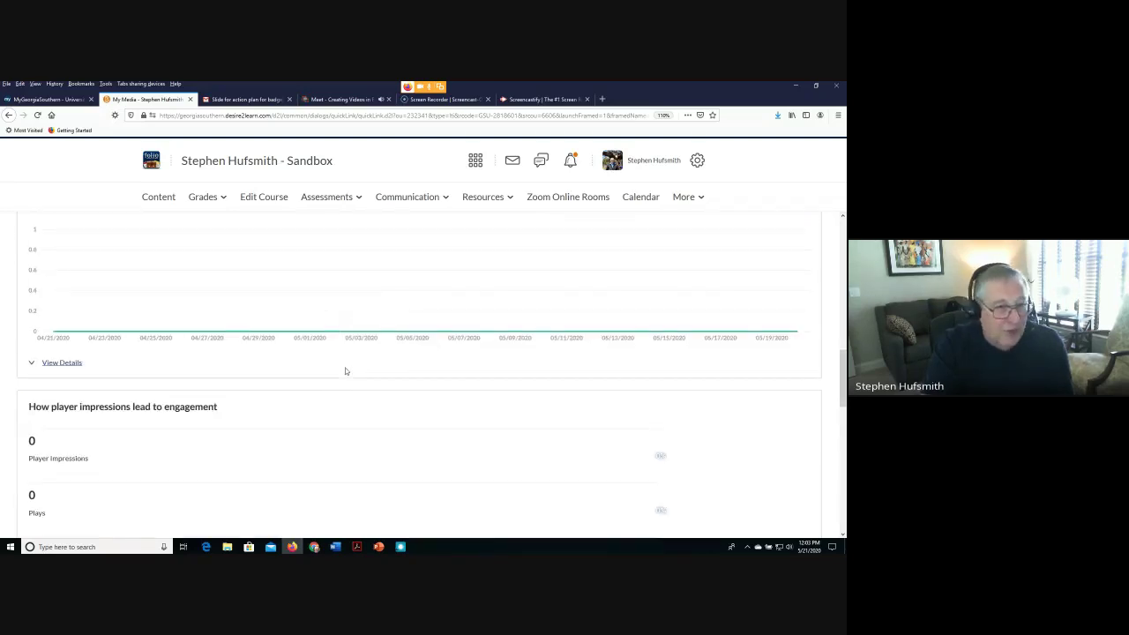
{"action": "scroll", "coordinate": [313, 485], "scroll_direction": "down", "scroll_amount": 3}
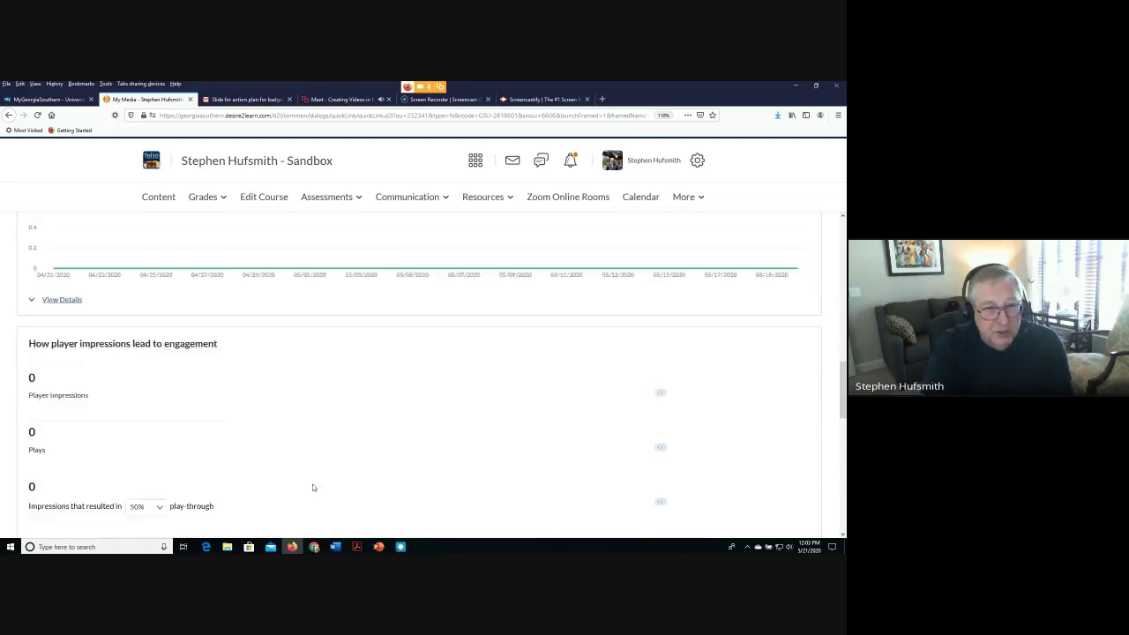
{"action": "scroll", "coordinate": [313, 487], "scroll_direction": "up", "scroll_amount": 7}
{"action": "scroll", "coordinate": [312, 486], "scroll_direction": "up", "scroll_amount": 10}
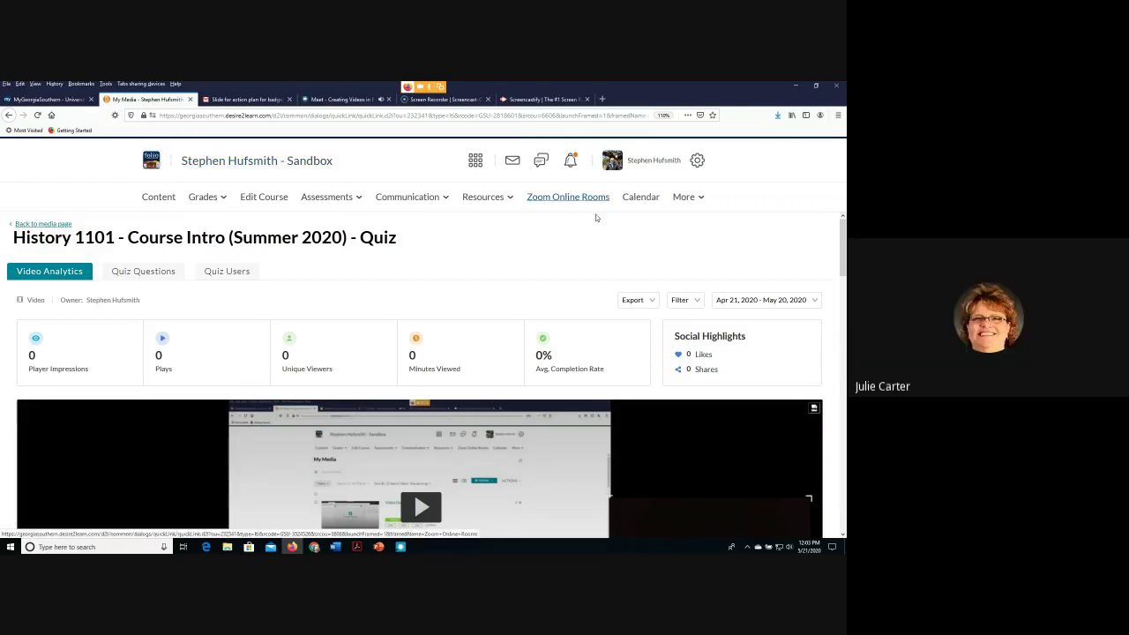
{"action": "scroll", "coordinate": [565, 441], "scroll_direction": "down", "scroll_amount": 4}
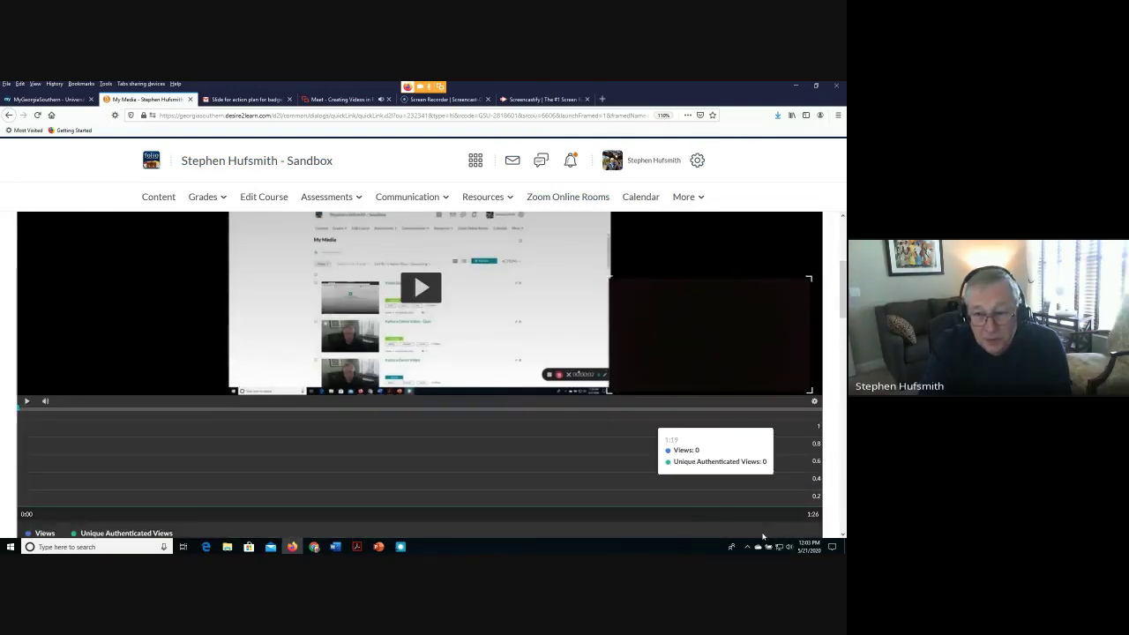
{"action": "scroll", "coordinate": [697, 441], "scroll_direction": "down", "scroll_amount": 5}
{"action": "scroll", "coordinate": [767, 494], "scroll_direction": "up", "scroll_amount": 10}
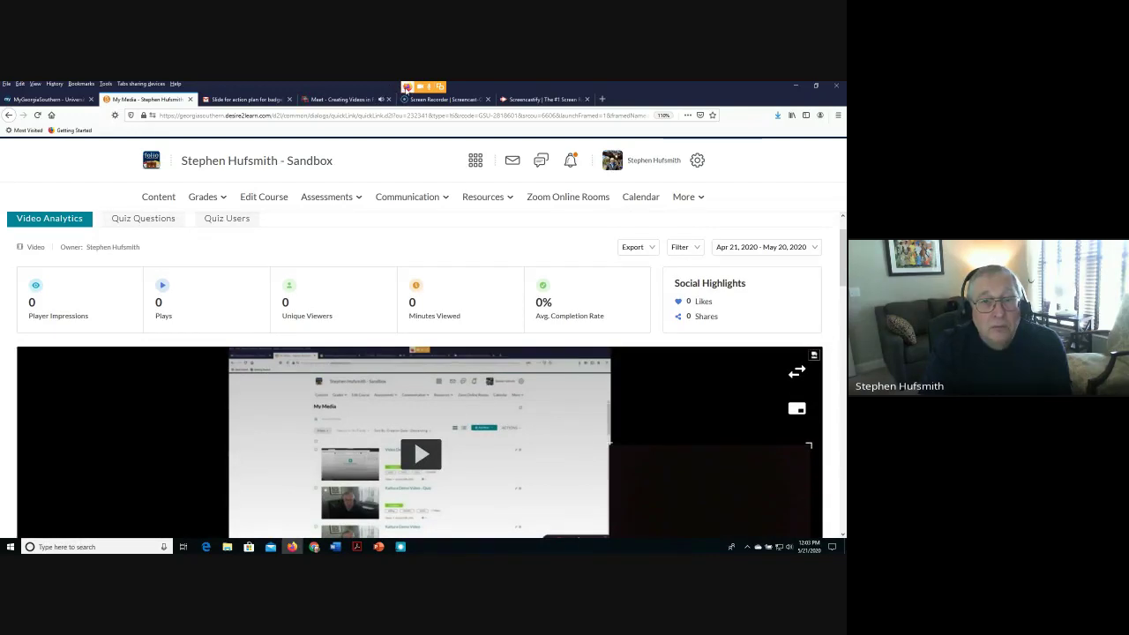
Switch back to the Google Meet video call, passing the Screencast-O-Matic page
{"action": "left_click", "coordinate": [407, 100]}
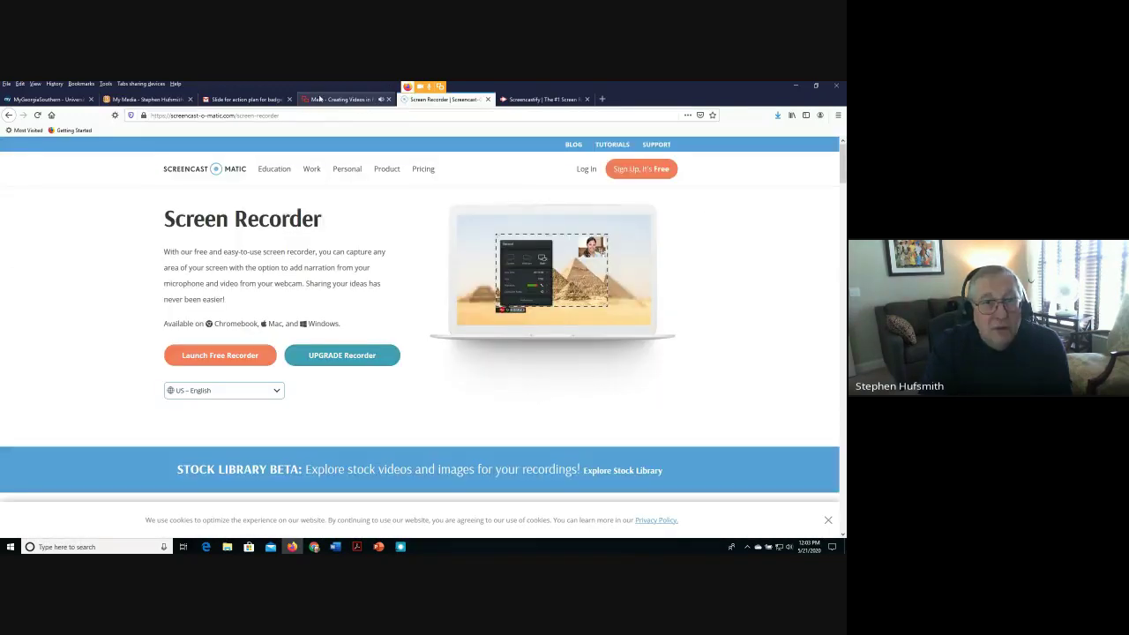
{"action": "left_click", "coordinate": [358, 99]}
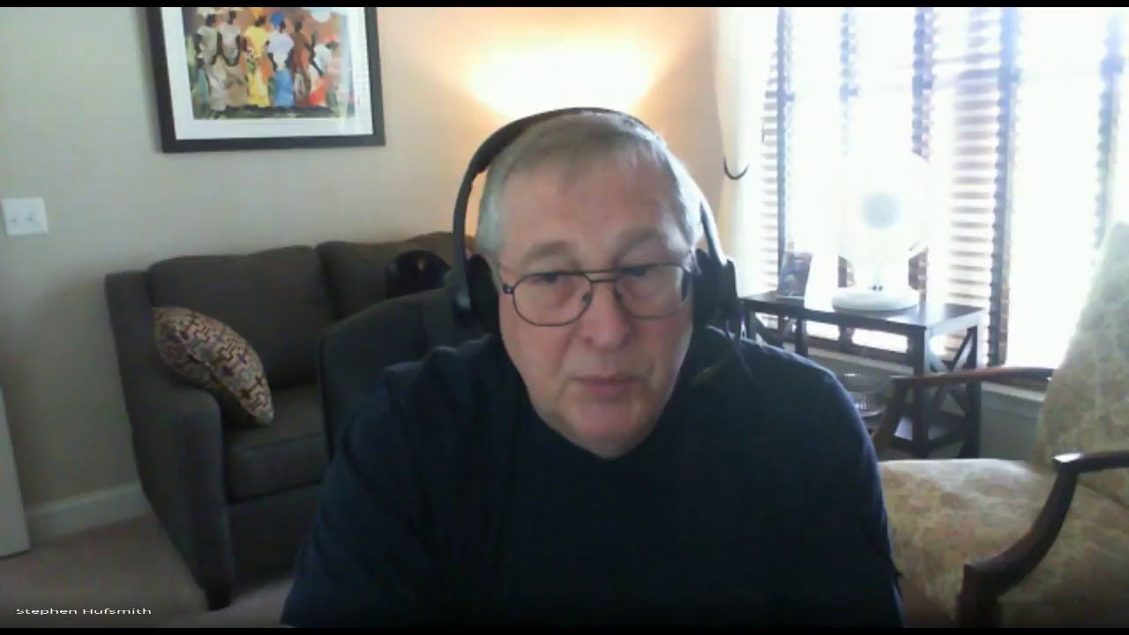